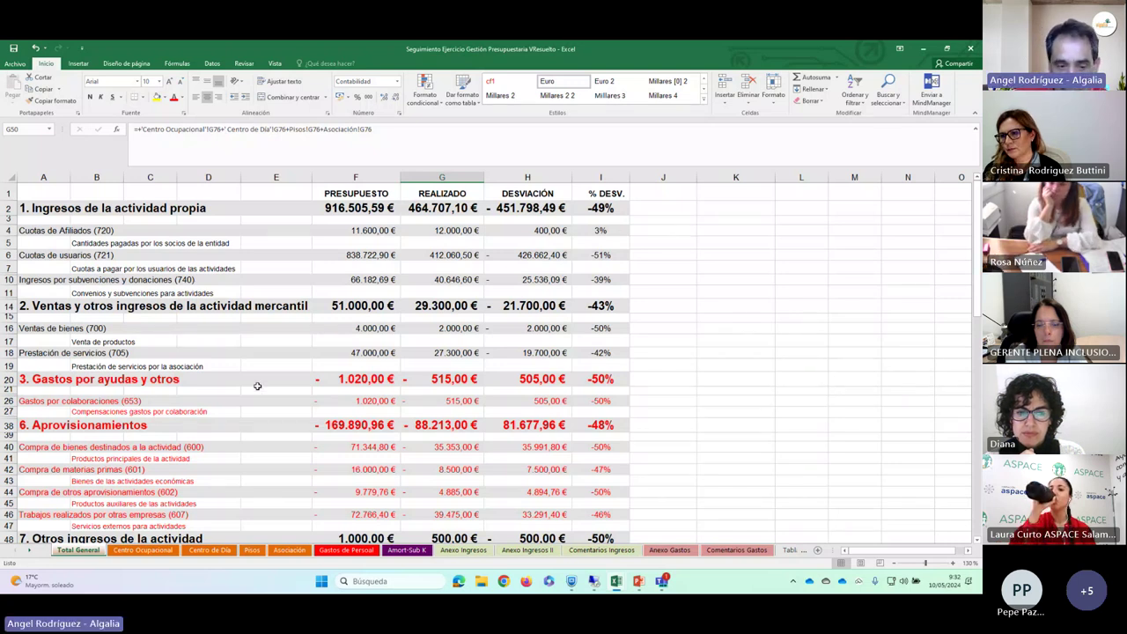
Step: Review the Total General sheet's budgeted, realised and deviation figures from section 1 down to the RESUMEN table
{"action": "scroll", "coordinate": [257, 386], "scroll_direction": "down", "scroll_amount": 10}
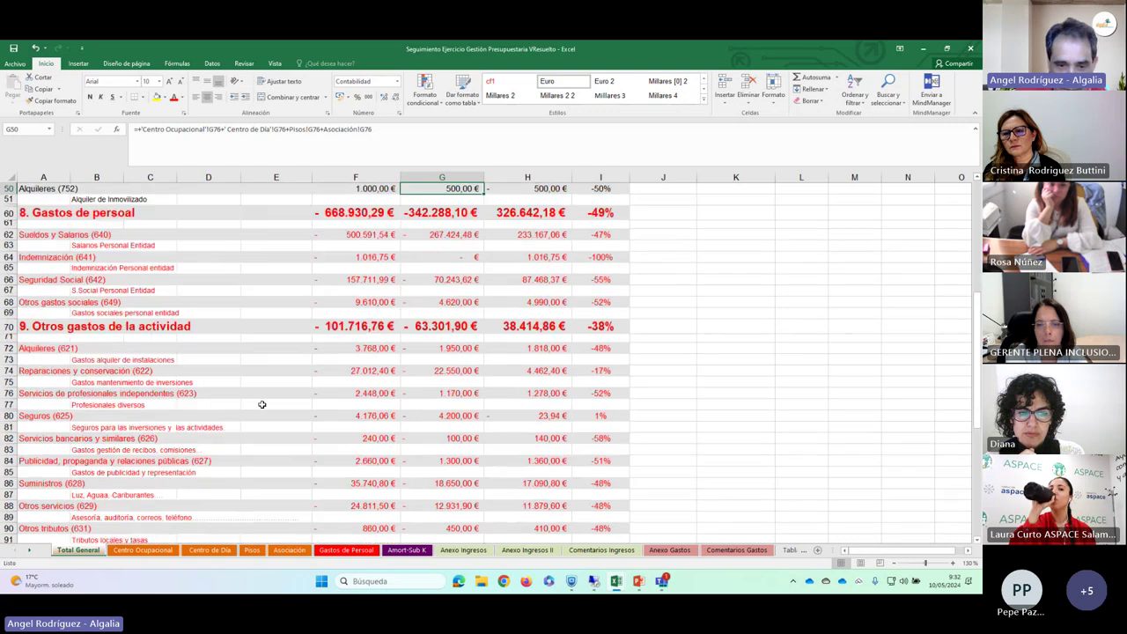
{"action": "scroll", "coordinate": [262, 404], "scroll_direction": "down", "scroll_amount": 4}
{"action": "scroll", "coordinate": [262, 408], "scroll_direction": "up", "scroll_amount": 3}
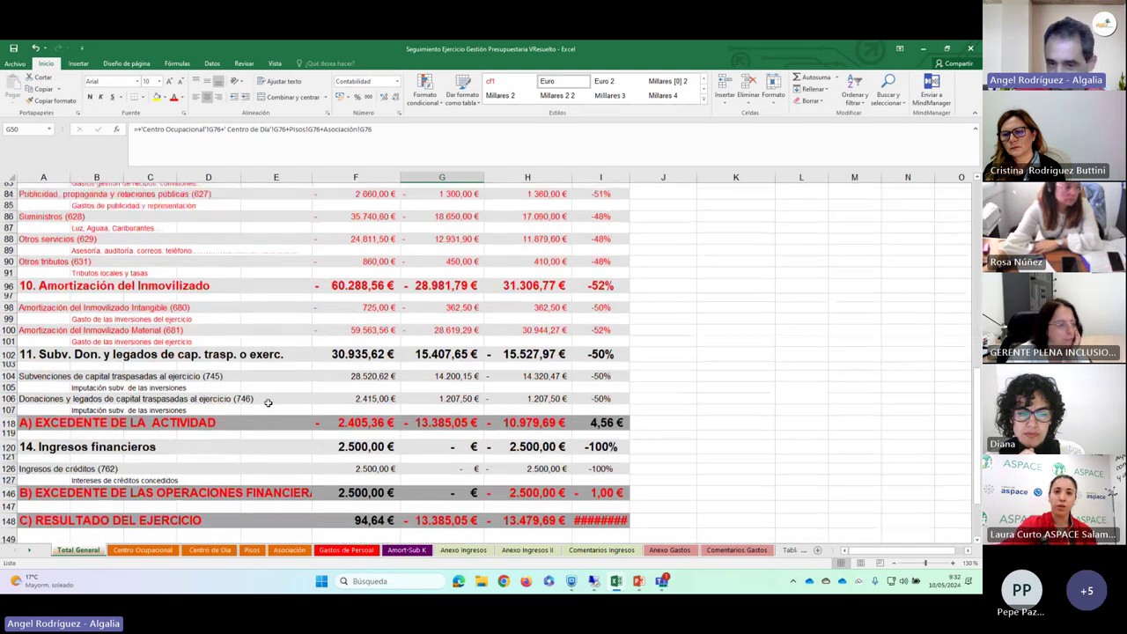
{"action": "scroll", "coordinate": [255, 432], "scroll_direction": "down", "scroll_amount": 1}
{"action": "scroll", "coordinate": [256, 465], "scroll_direction": "down", "scroll_amount": 2}
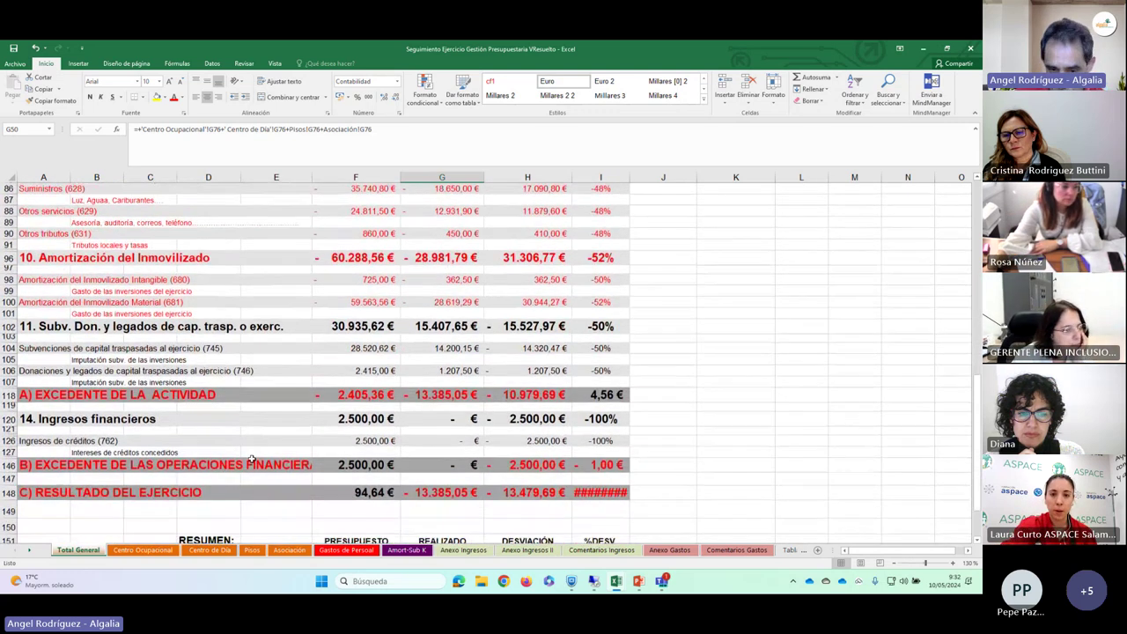
{"action": "scroll", "coordinate": [259, 484], "scroll_direction": "down", "scroll_amount": 1}
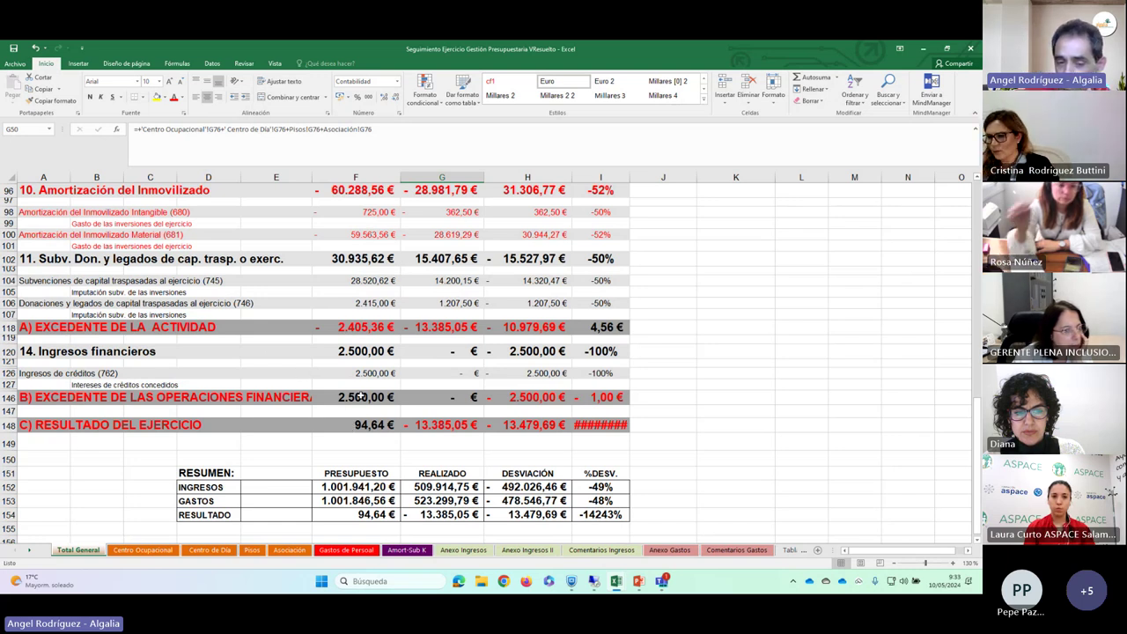
{"action": "scroll", "coordinate": [342, 405], "scroll_direction": "down", "scroll_amount": 1}
{"action": "scroll", "coordinate": [341, 405], "scroll_direction": "up", "scroll_amount": 2}
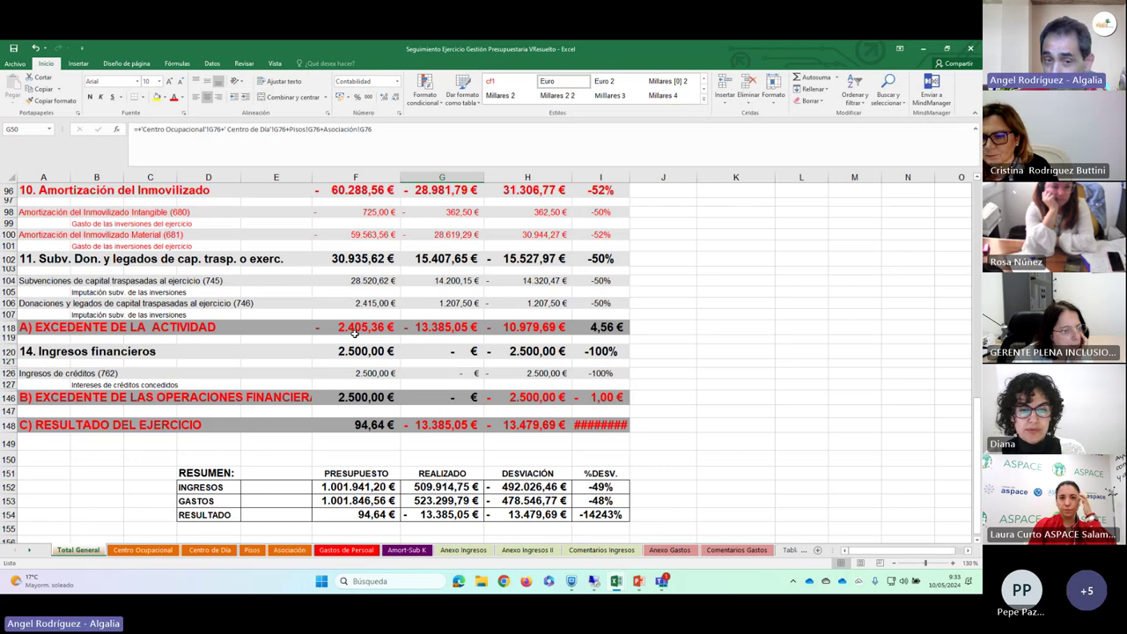
Step: Revisit the expense sections of Total General and inspect the realised RESULTADO DEL EJERCICIO in G148
{"action": "scroll", "coordinate": [354, 333], "scroll_direction": "up", "scroll_amount": 5}
{"action": "scroll", "coordinate": [354, 332], "scroll_direction": "down", "scroll_amount": 1}
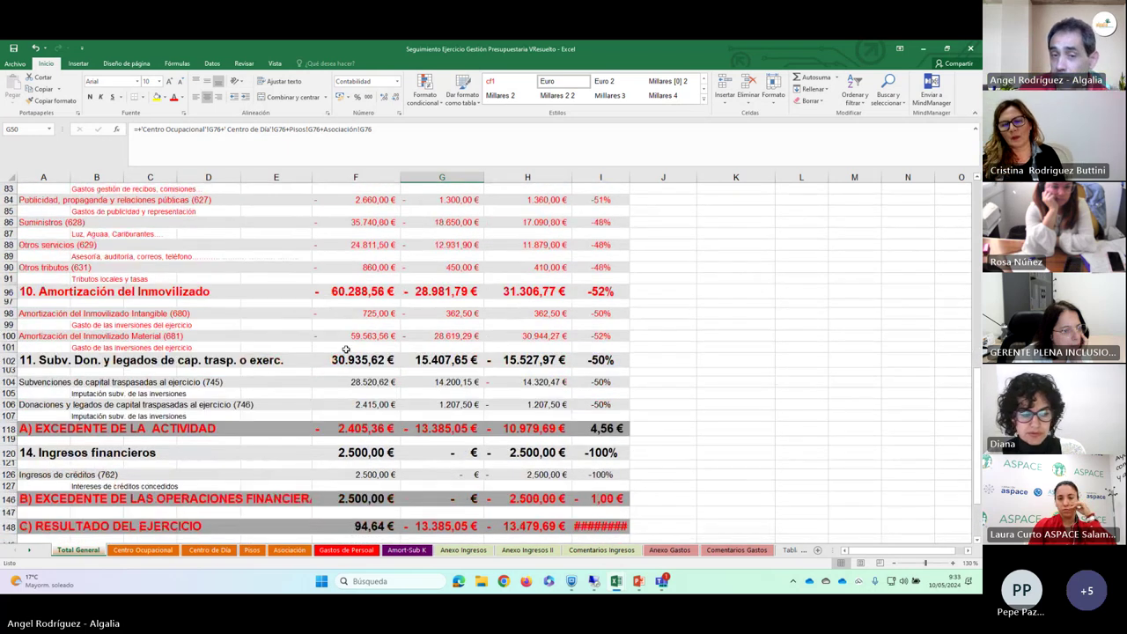
{"action": "scroll", "coordinate": [352, 339], "scroll_direction": "up", "scroll_amount": 9}
{"action": "scroll", "coordinate": [346, 349], "scroll_direction": "up", "scroll_amount": 8}
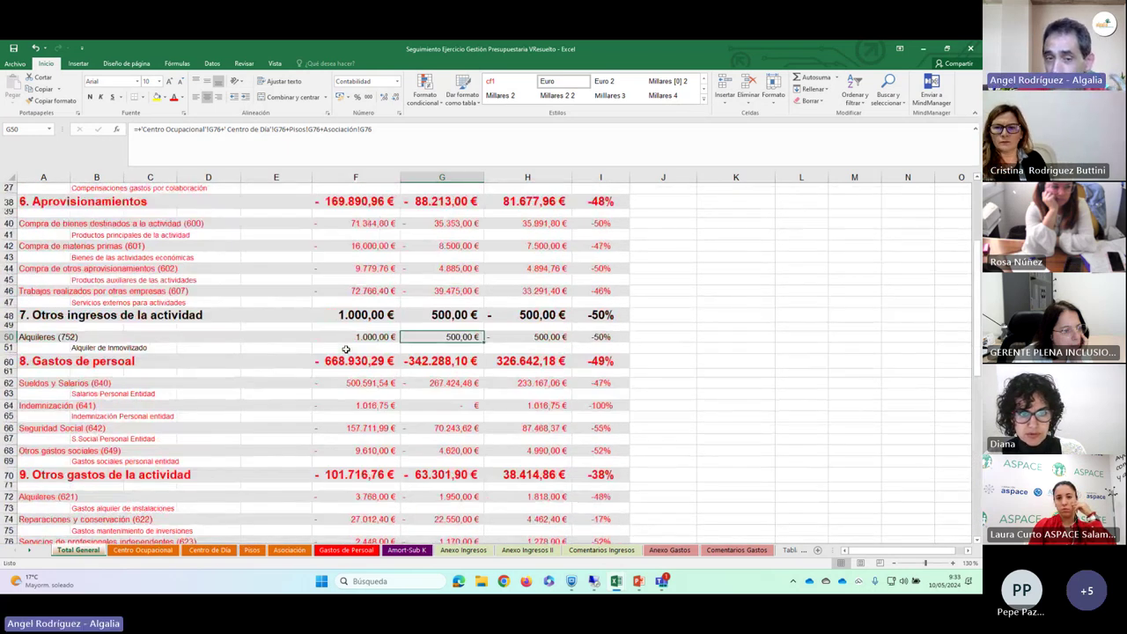
{"action": "scroll", "coordinate": [346, 349], "scroll_direction": "down", "scroll_amount": 15}
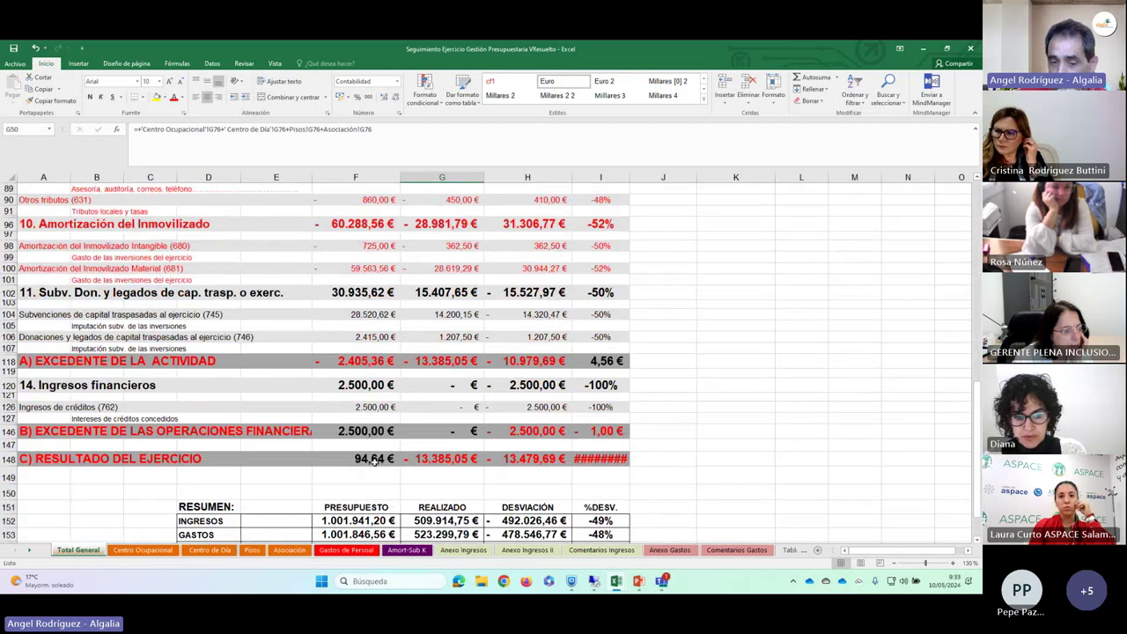
{"action": "left_click", "coordinate": [441, 458]}
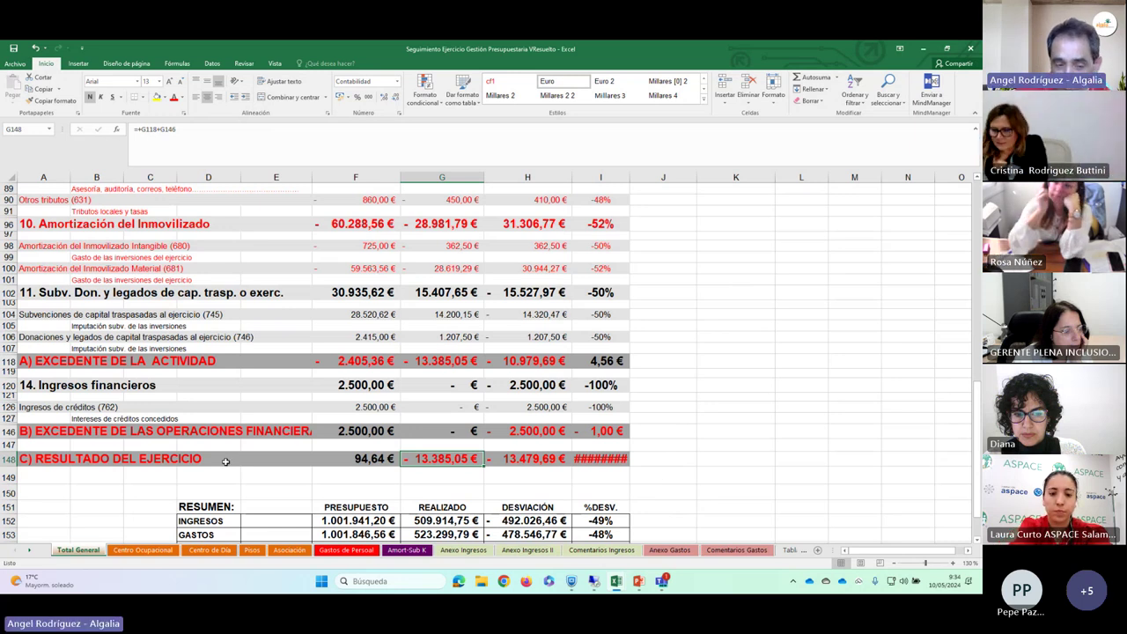
Step: Examine the Centro Ocupacional sheet's income, expenses and deviations down to its year result and RESUMEN table
{"action": "left_click", "coordinate": [144, 550]}
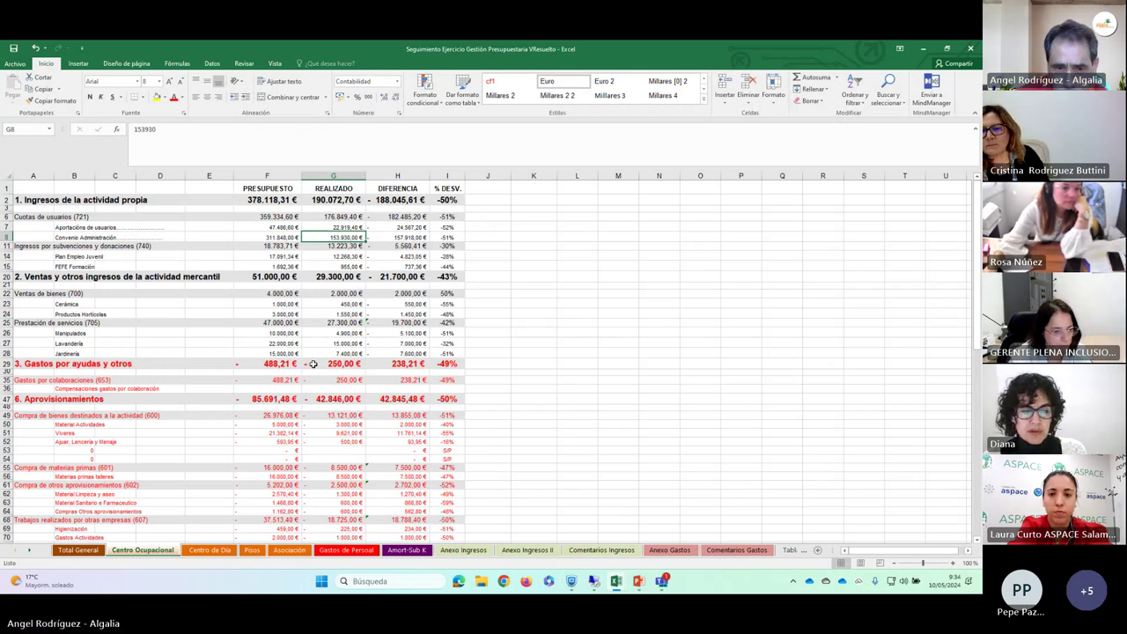
{"action": "scroll", "coordinate": [313, 364], "scroll_direction": "down", "scroll_amount": 11}
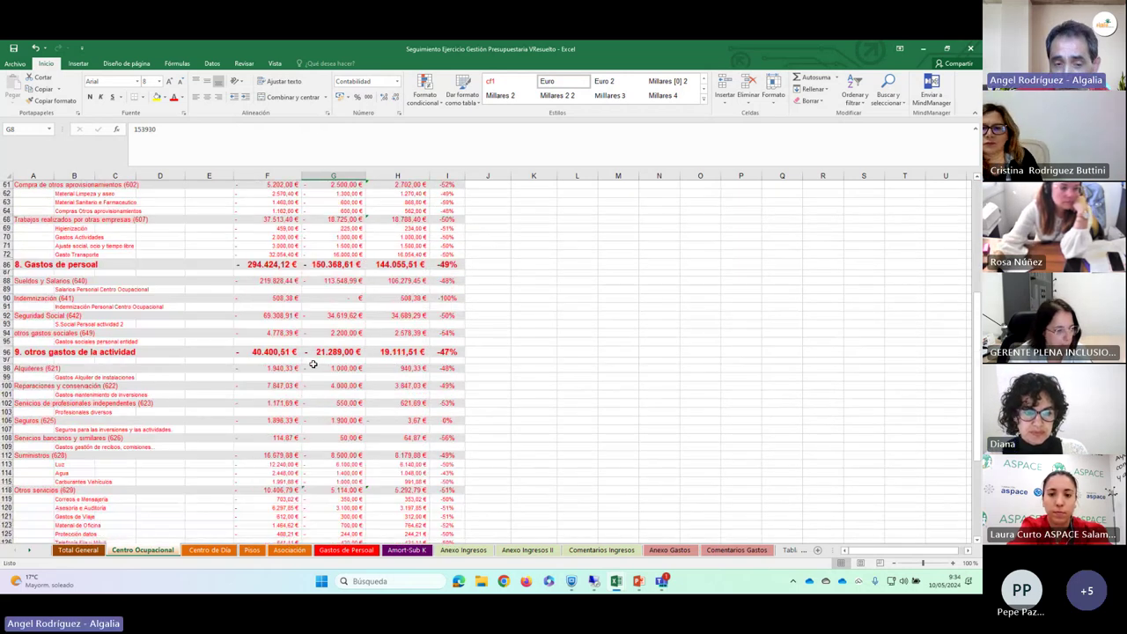
{"action": "scroll", "coordinate": [312, 364], "scroll_direction": "down", "scroll_amount": 8}
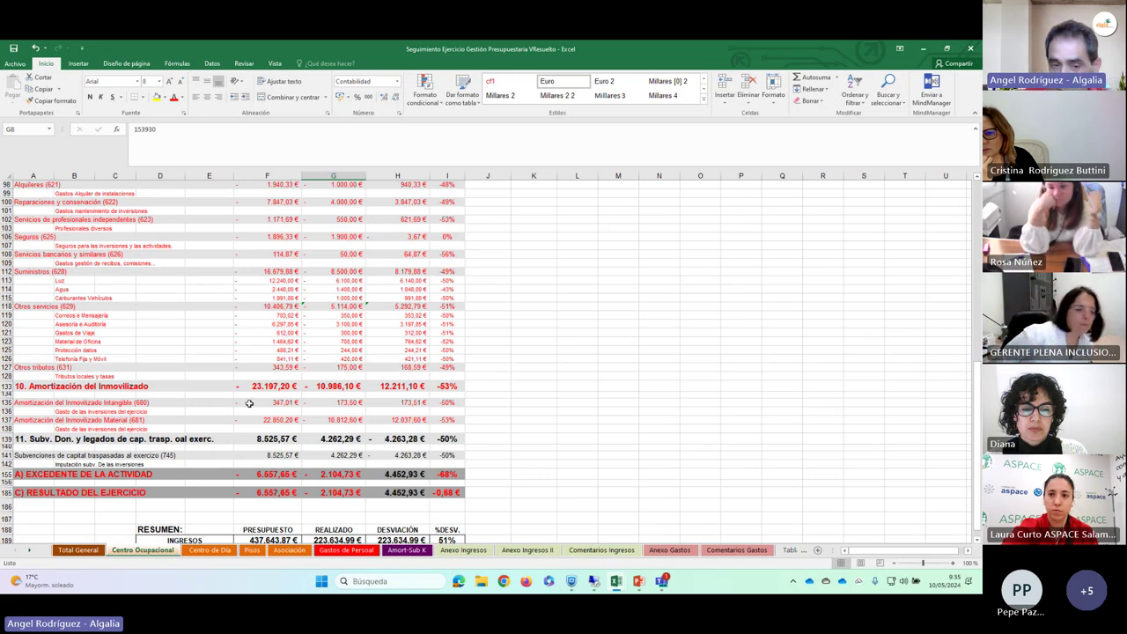
{"action": "scroll", "coordinate": [290, 449], "scroll_direction": "up", "scroll_amount": 2}
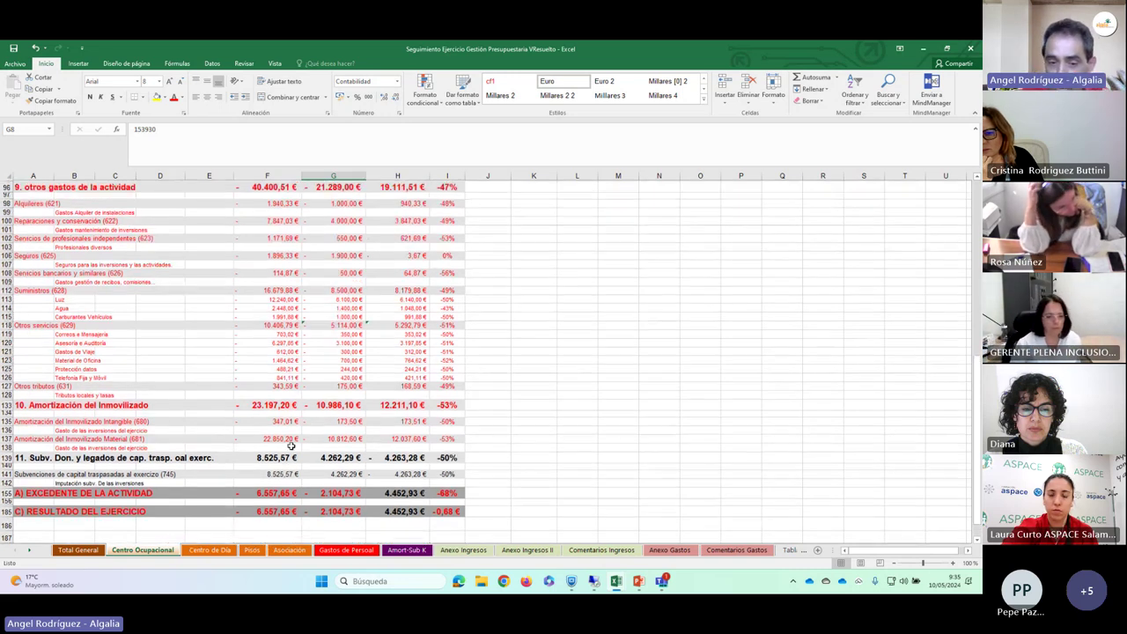
{"action": "scroll", "coordinate": [292, 450], "scroll_direction": "down", "scroll_amount": 1}
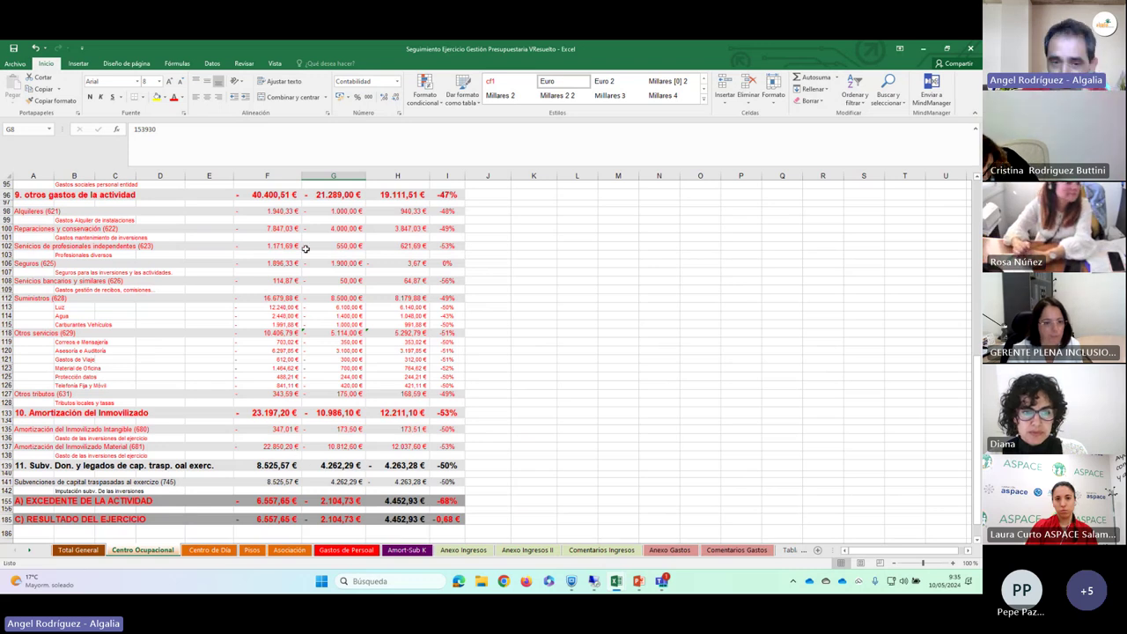
{"action": "scroll", "coordinate": [345, 295], "scroll_direction": "up", "scroll_amount": 1}
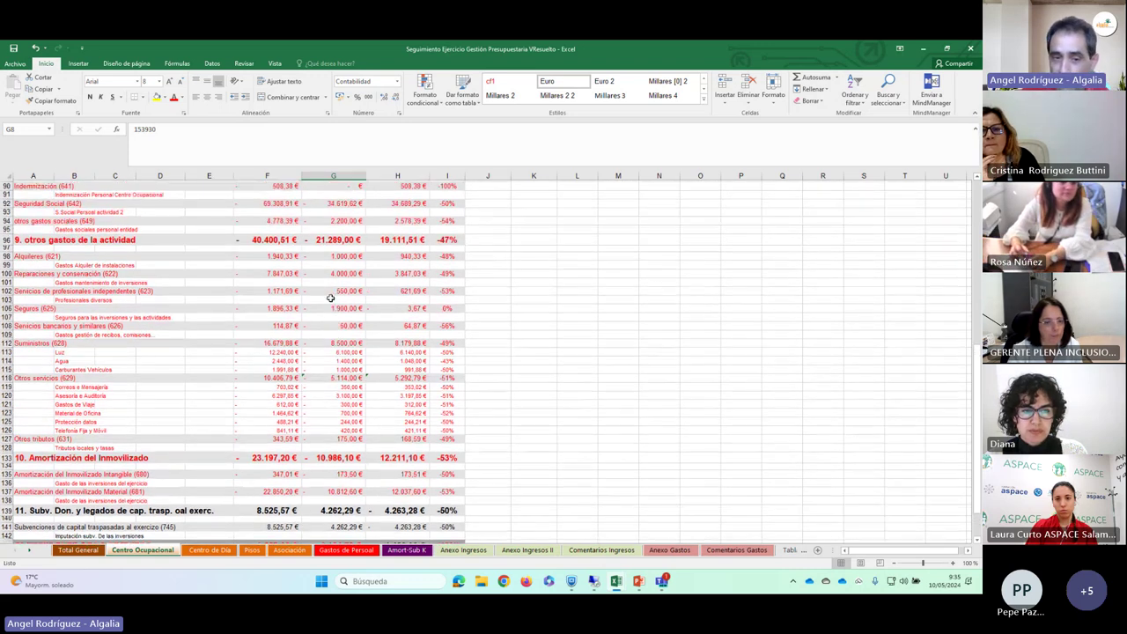
{"action": "scroll", "coordinate": [333, 304], "scroll_direction": "up", "scroll_amount": 1}
{"action": "scroll", "coordinate": [388, 379], "scroll_direction": "down", "scroll_amount": 1}
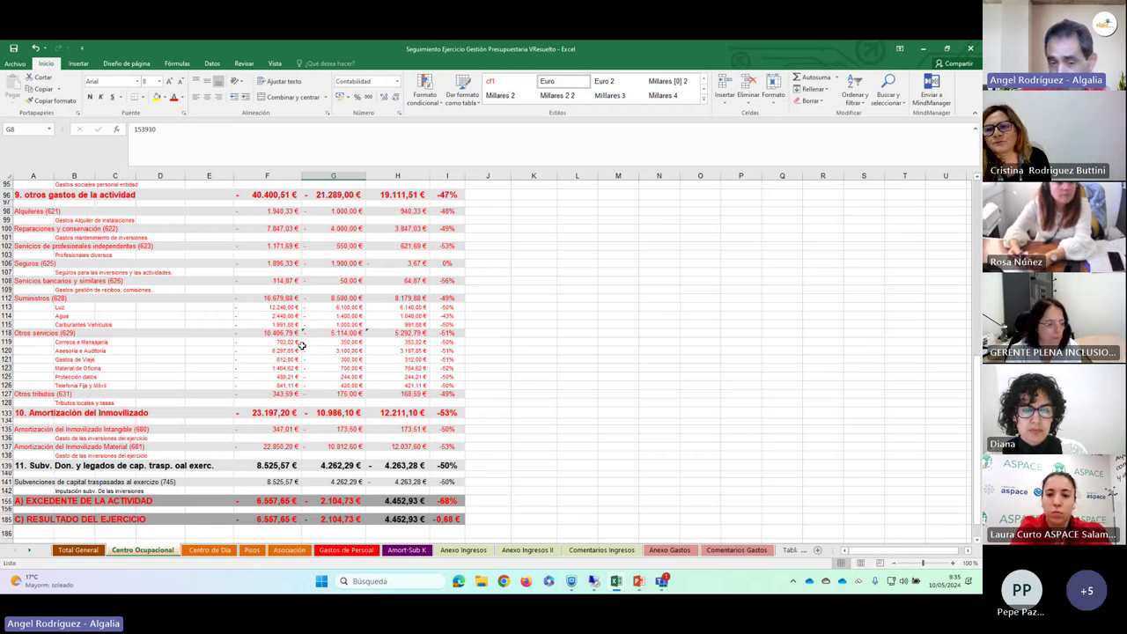
{"action": "scroll", "coordinate": [341, 348], "scroll_direction": "up", "scroll_amount": 2}
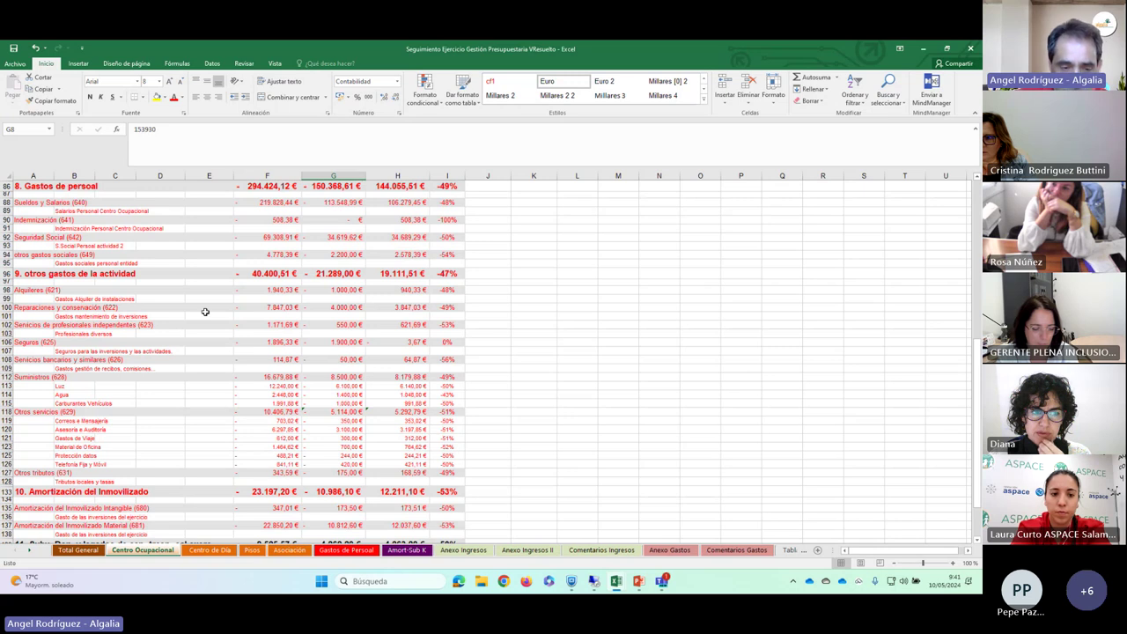
{"action": "scroll", "coordinate": [234, 405], "scroll_direction": "down", "scroll_amount": 5}
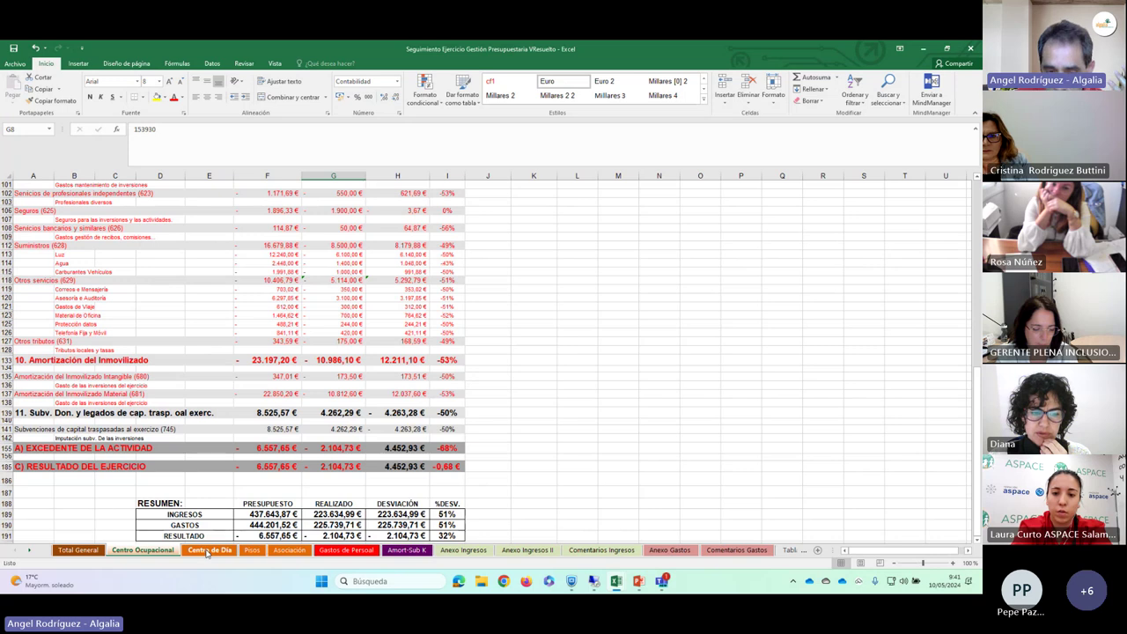
Step: Review the Centro de Día sheet and inspect the budgeted, realised and percentage deviation values of RESULTADO DEL EJERCICIO in row 185
{"action": "left_click", "coordinate": [208, 550]}
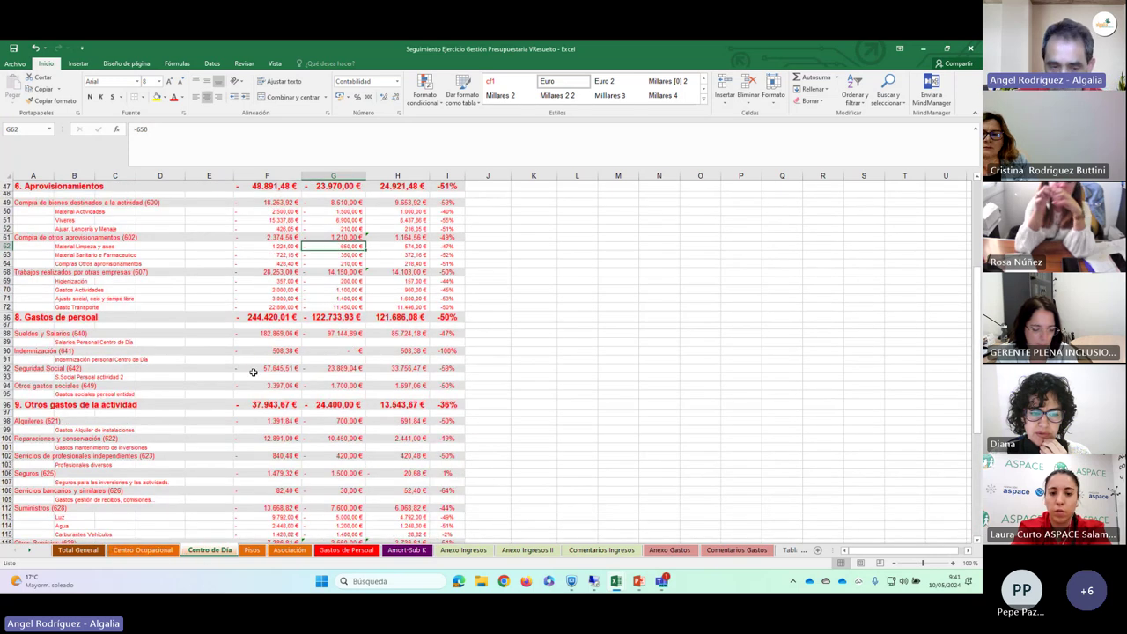
{"action": "scroll", "coordinate": [247, 377], "scroll_direction": "down", "scroll_amount": 2}
{"action": "scroll", "coordinate": [245, 377], "scroll_direction": "up", "scroll_amount": 2}
{"action": "scroll", "coordinate": [244, 377], "scroll_direction": "down", "scroll_amount": 6}
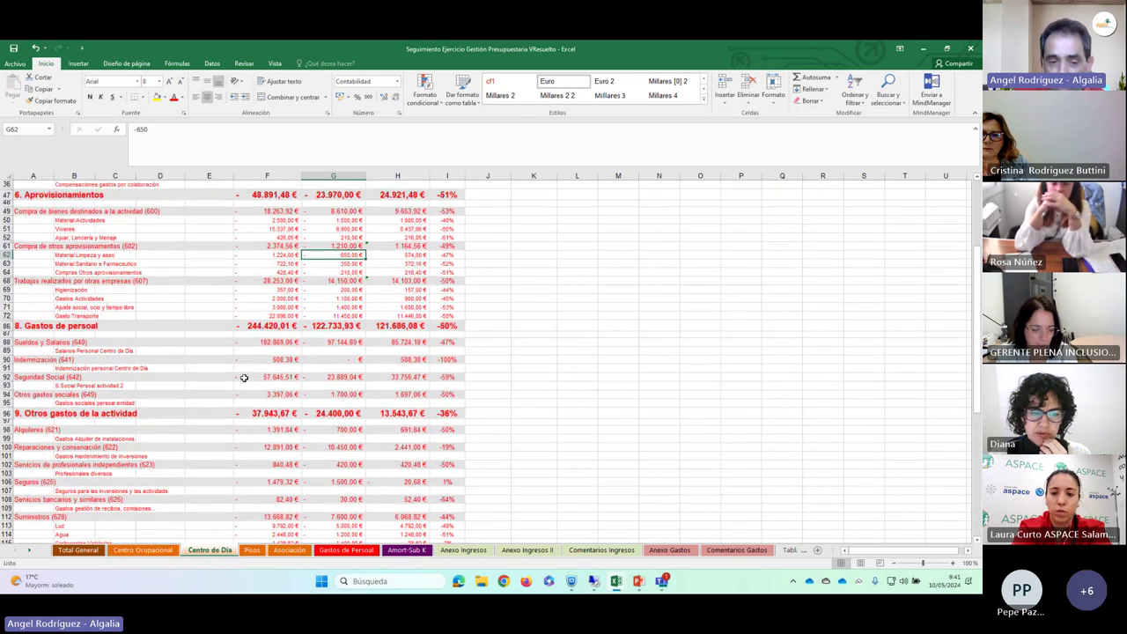
{"action": "scroll", "coordinate": [242, 388], "scroll_direction": "down", "scroll_amount": 3}
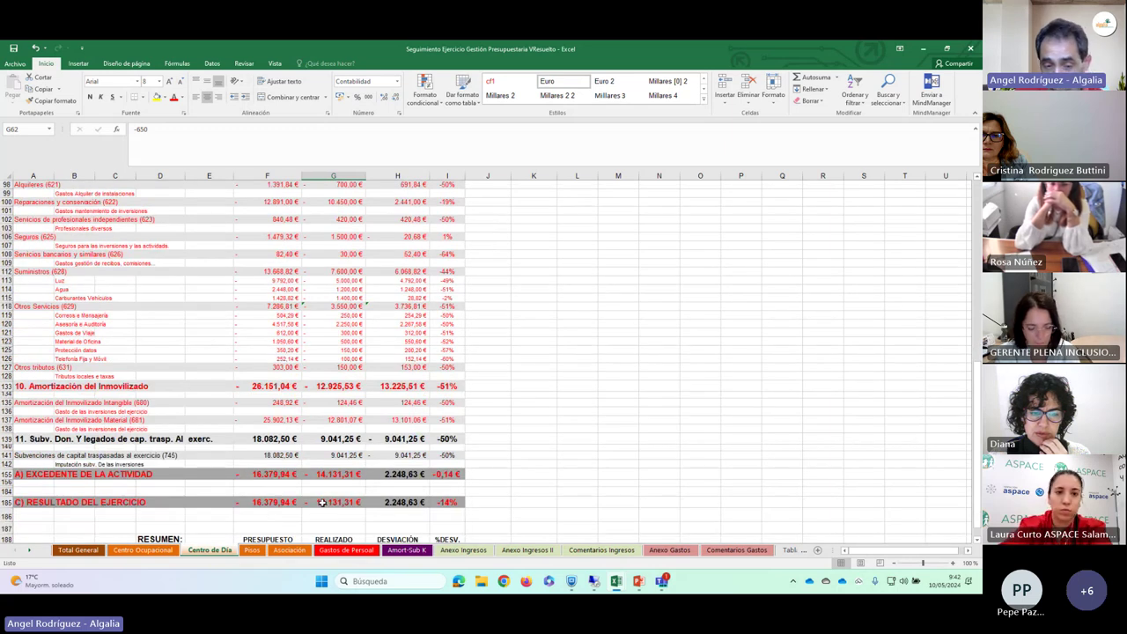
{"action": "left_click", "coordinate": [286, 502]}
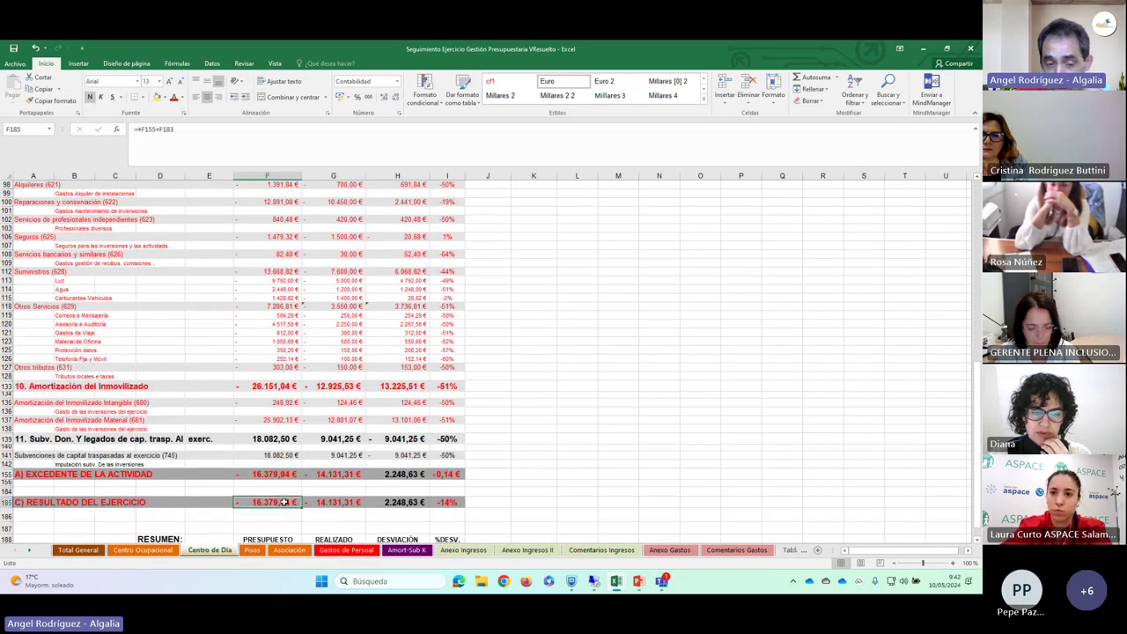
{"action": "left_click", "coordinate": [338, 502]}
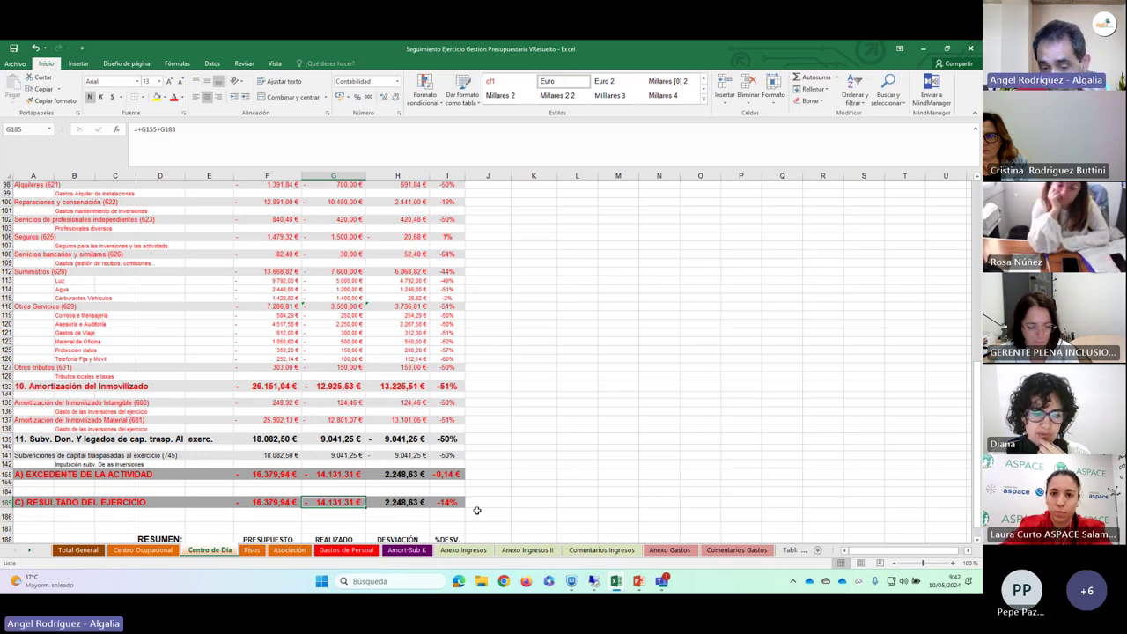
{"action": "left_click", "coordinate": [449, 504]}
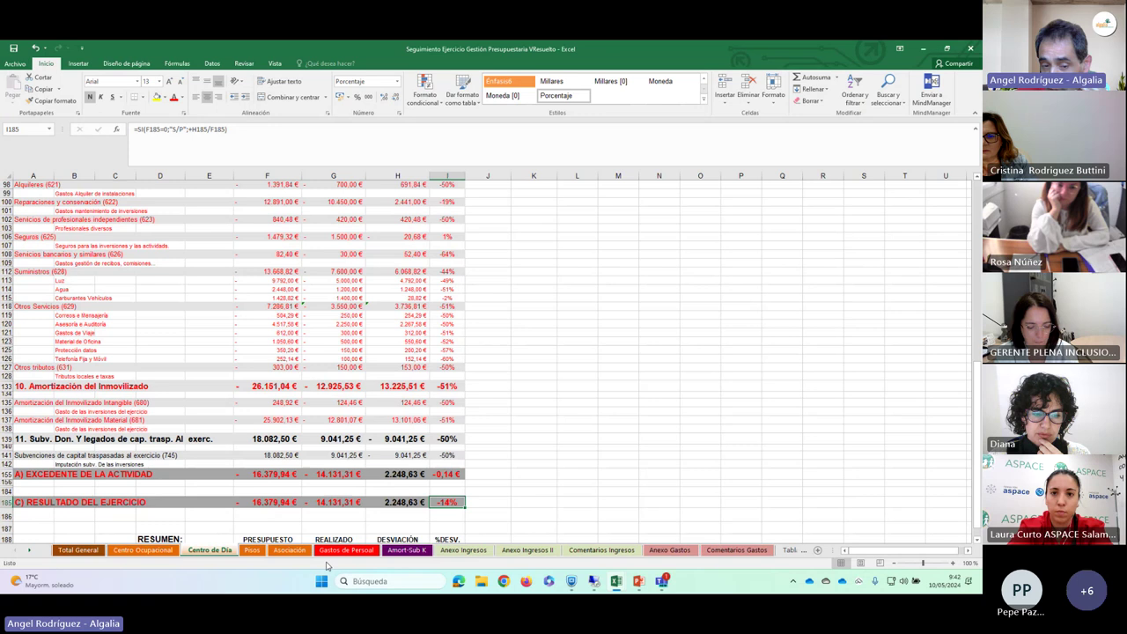
Step: On the Pisos sheet, format the activity surplus and year result deviations in I155 and I185 as percentages
{"action": "left_click", "coordinate": [252, 550]}
{"action": "scroll", "coordinate": [269, 447], "scroll_direction": "down", "scroll_amount": 15}
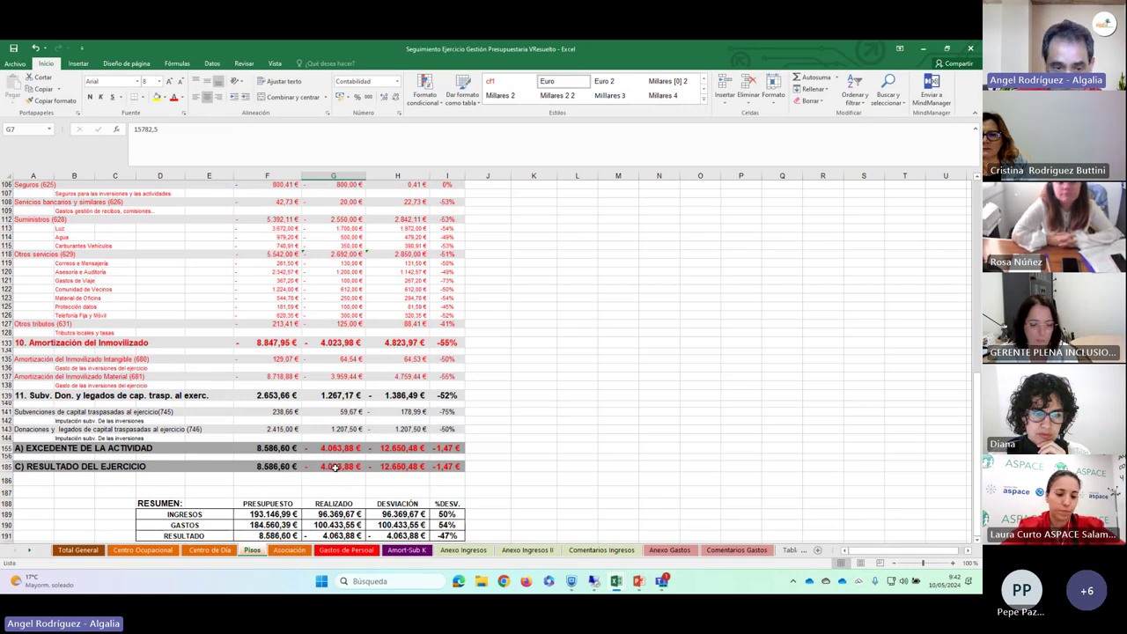
{"action": "left_click", "coordinate": [260, 467]}
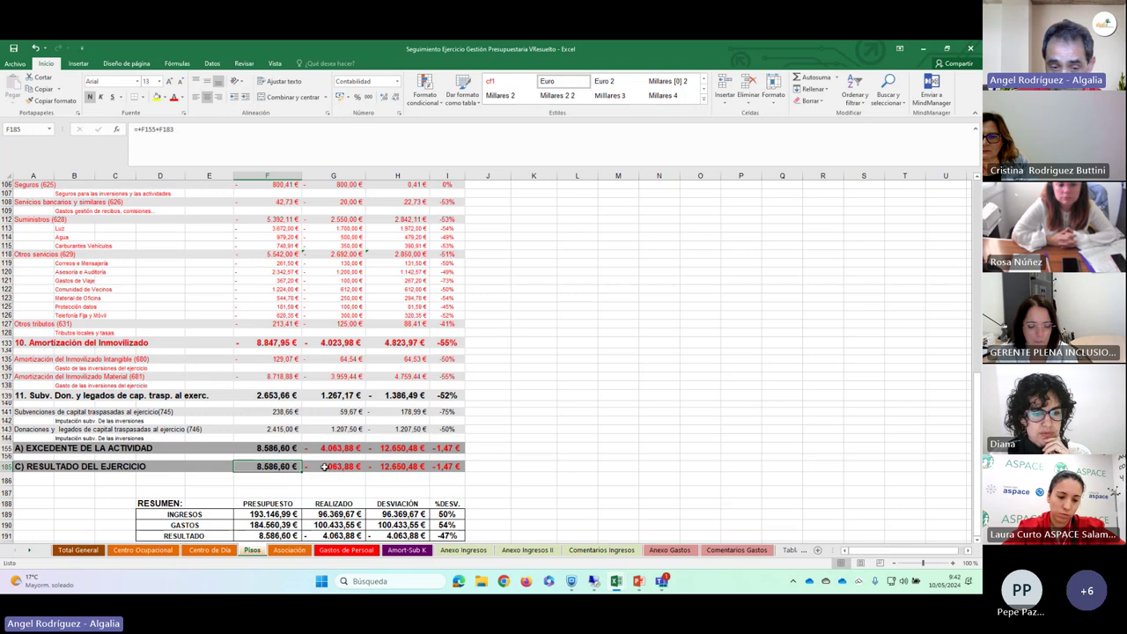
{"action": "left_click", "coordinate": [445, 448]}
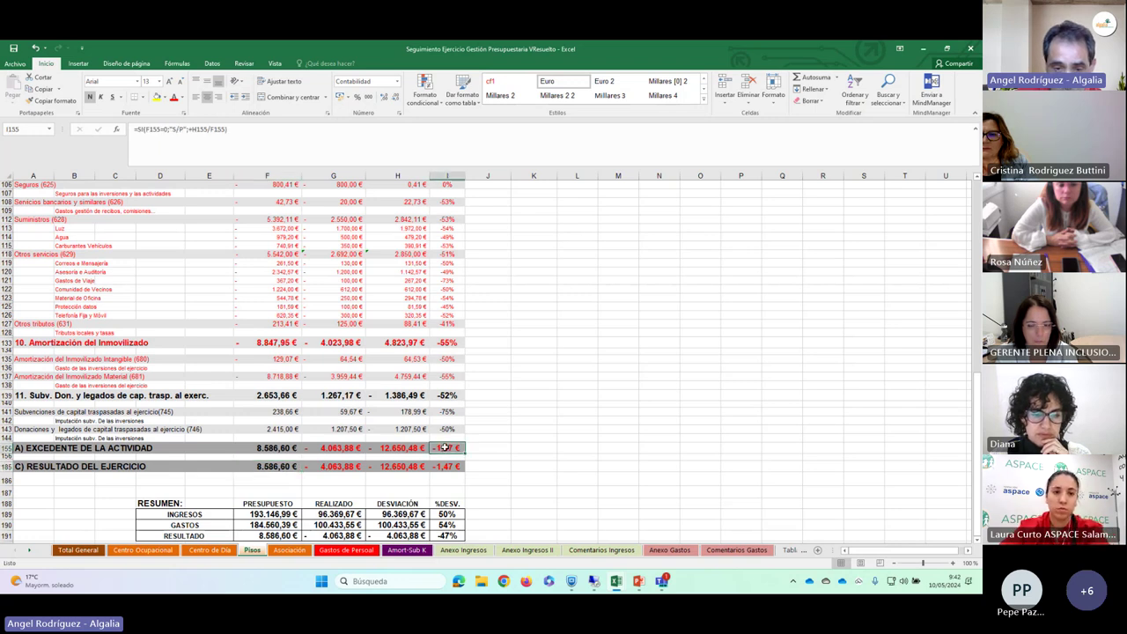
{"action": "left_click", "coordinate": [358, 97]}
{"action": "left_click", "coordinate": [447, 466]}
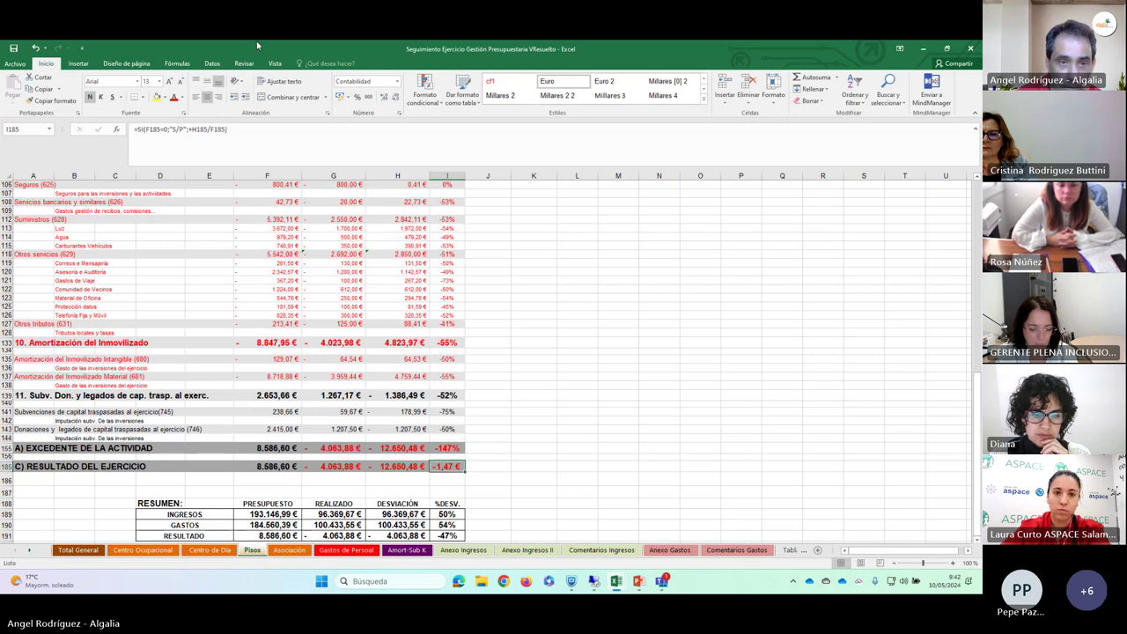
{"action": "left_click", "coordinate": [357, 97]}
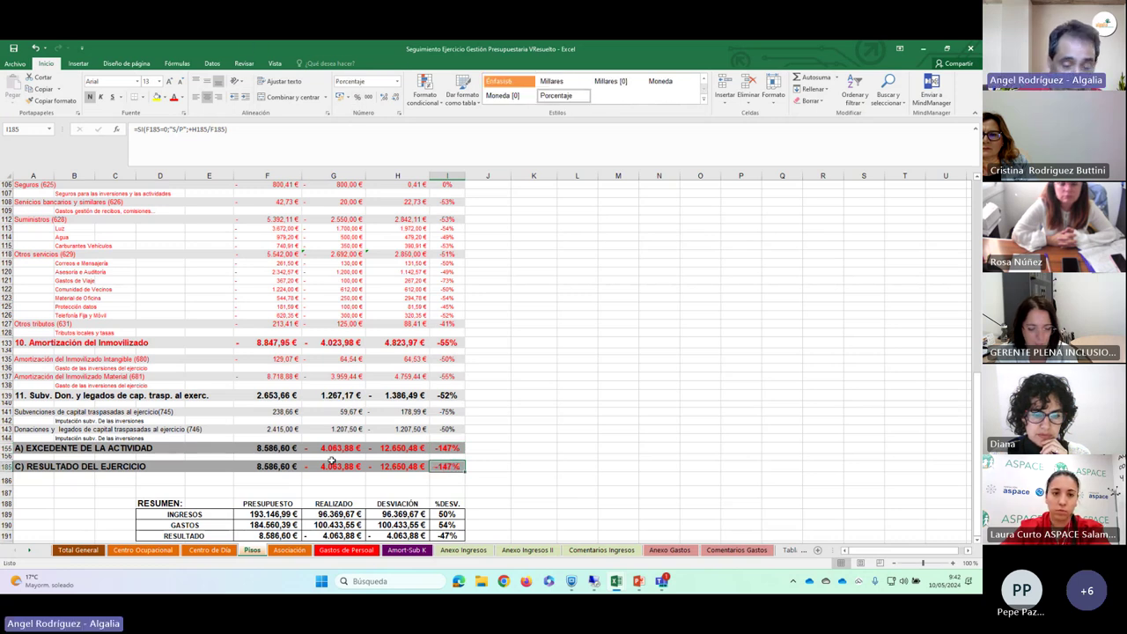
Step: Inspect the budgeted activity surplus and year result in F155 and F185 of Pisos, plus the realised surplus in G155
{"action": "left_click", "coordinate": [333, 457]}
{"action": "left_click", "coordinate": [271, 451]}
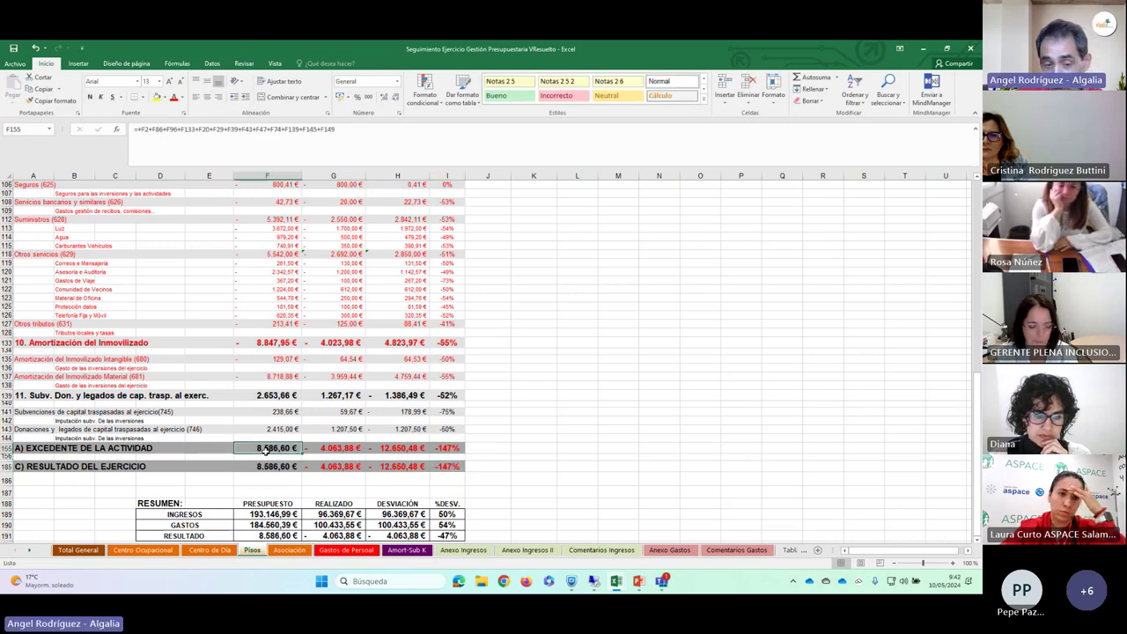
{"action": "left_click", "coordinate": [267, 469]}
{"action": "left_click", "coordinate": [274, 451]}
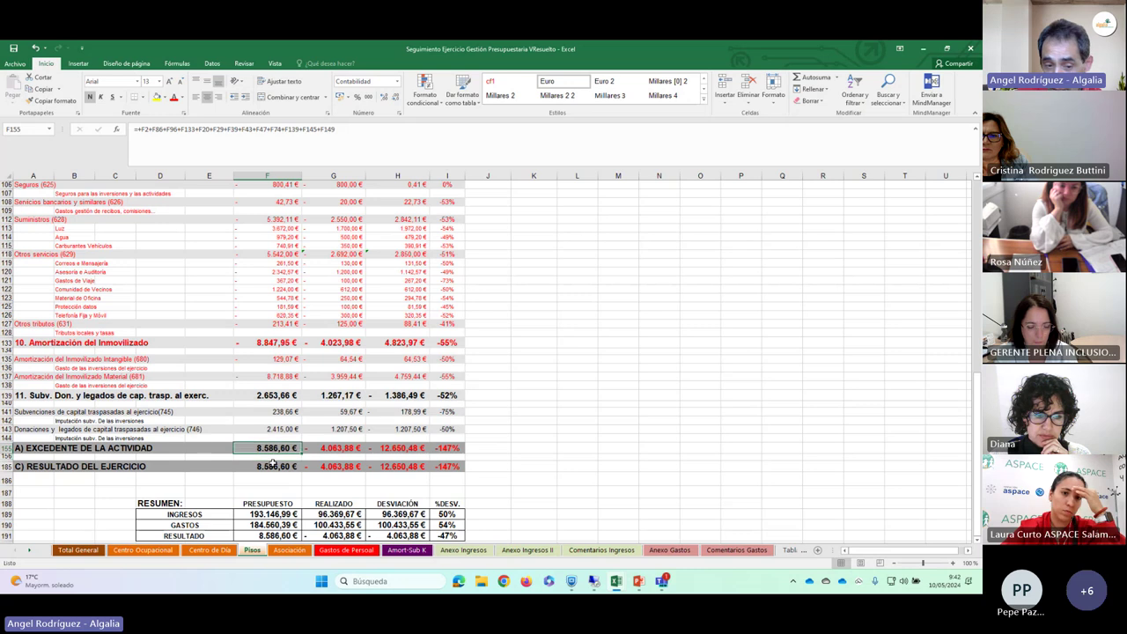
{"action": "left_click", "coordinate": [272, 468]}
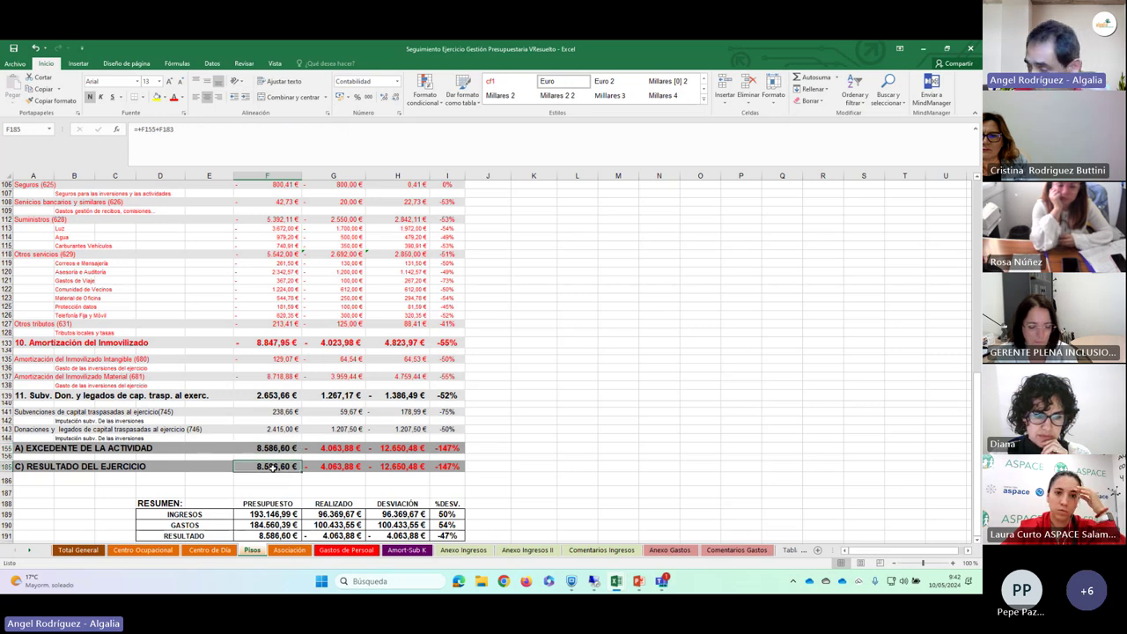
{"action": "left_click", "coordinate": [328, 448]}
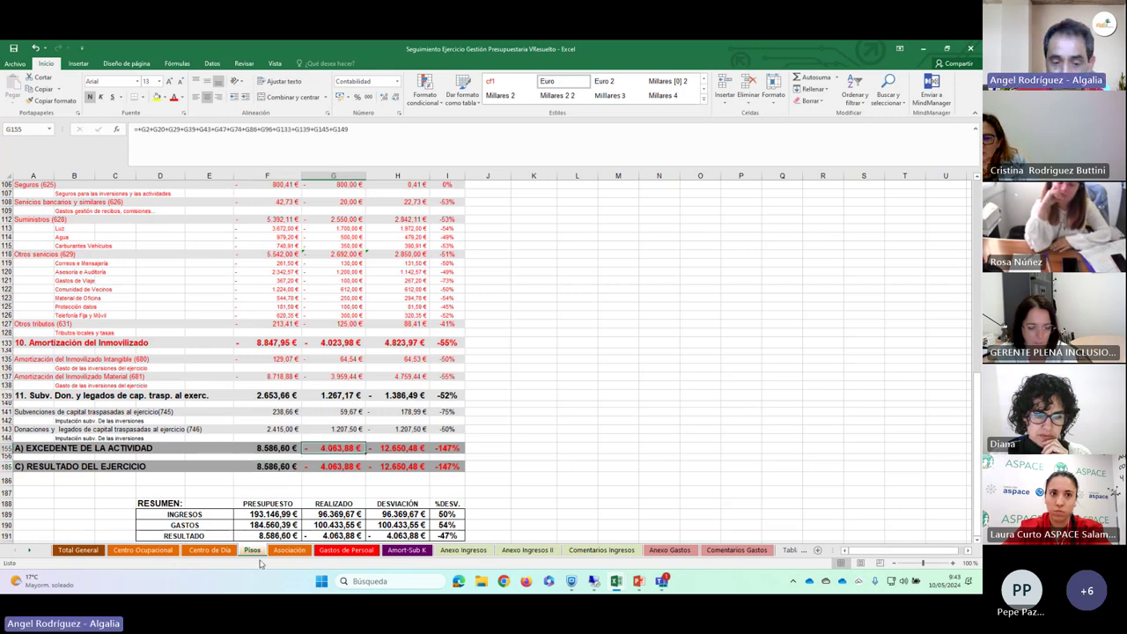
Step: On the Asociación sheet, inspect the budgeted, realised and percentage deviation values of RESULTADO DEL EJERCICIO in row 185
{"action": "left_click", "coordinate": [288, 550]}
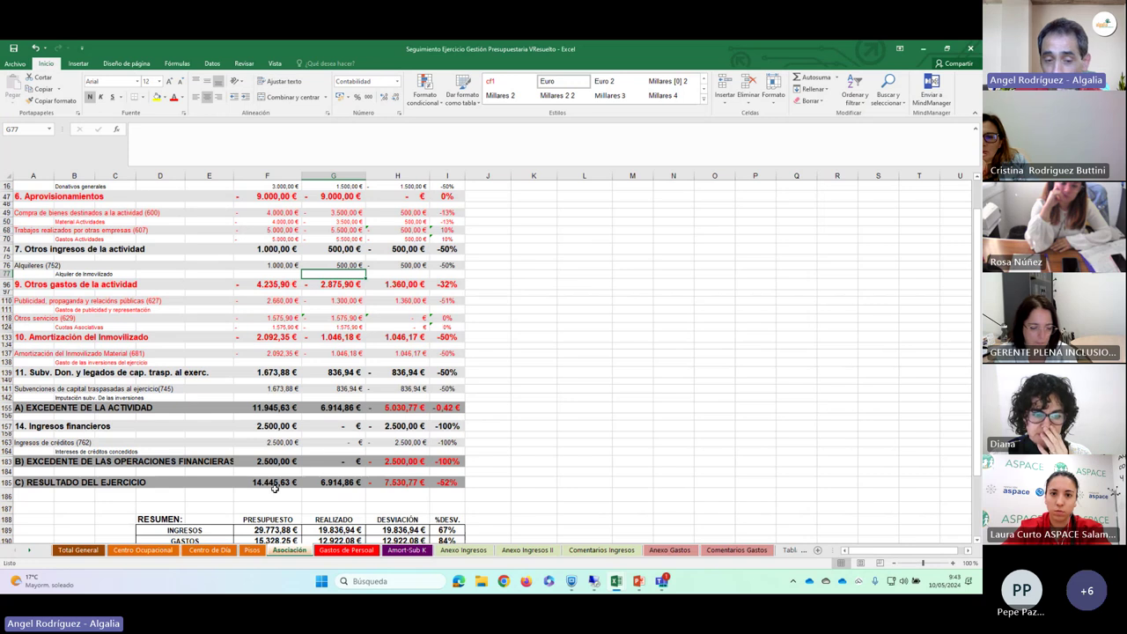
{"action": "scroll", "coordinate": [274, 488], "scroll_direction": "down", "scroll_amount": 2}
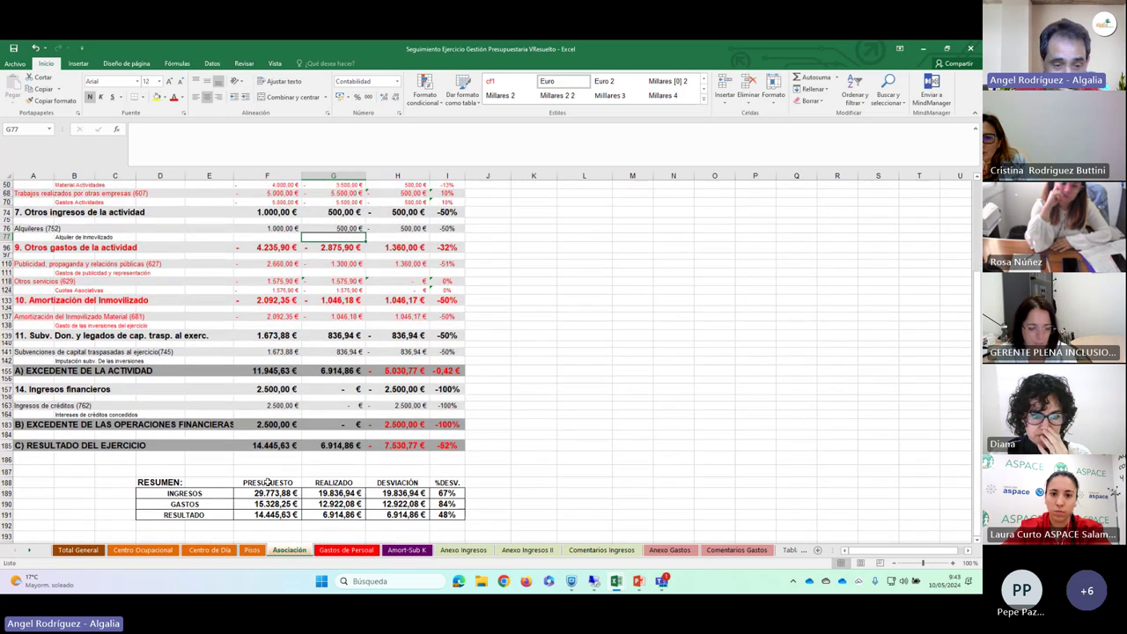
{"action": "left_click", "coordinate": [281, 445]}
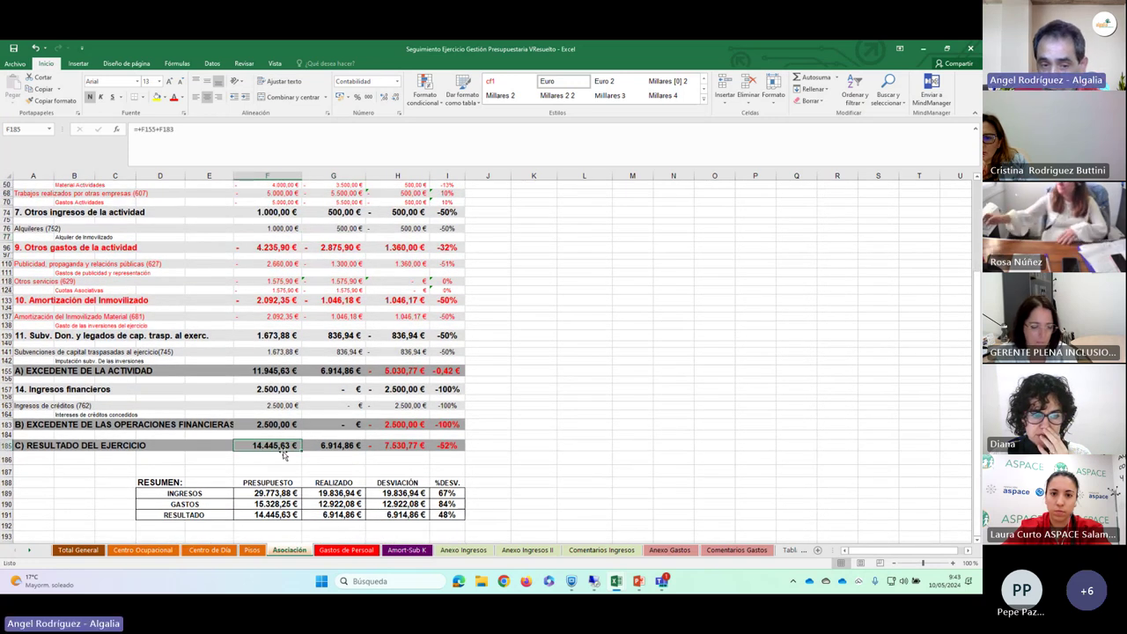
{"action": "left_click", "coordinate": [325, 447]}
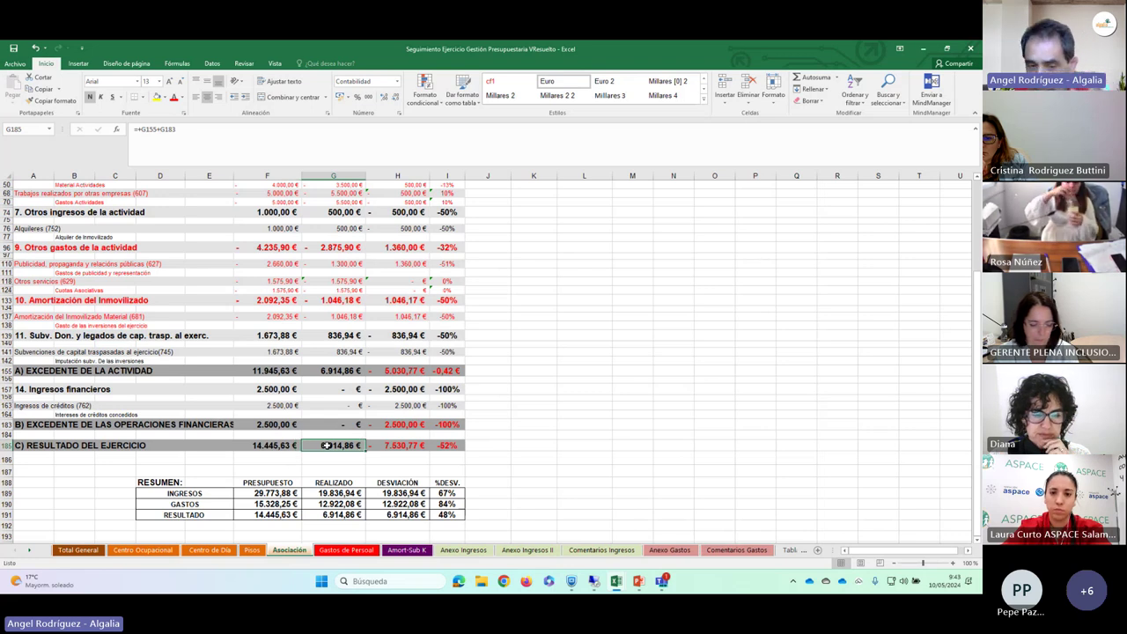
{"action": "left_click", "coordinate": [441, 443]}
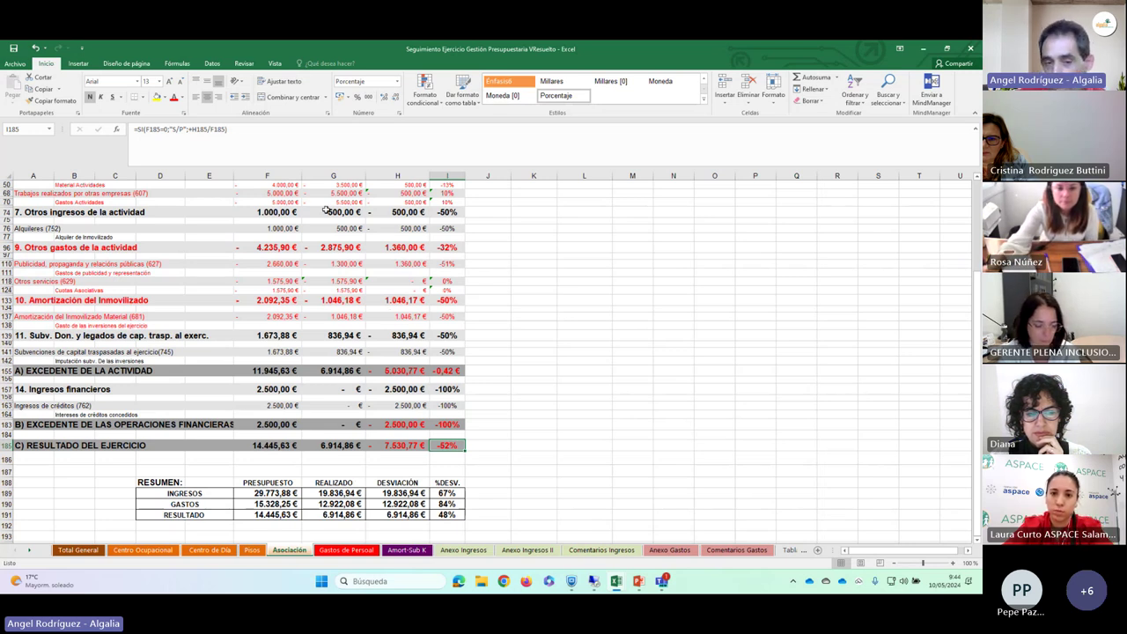
Step: Examine the Asociación sheet's income and expense lines, including the percentage deviations of Cuotas Asociativas in I124 and Gastos Actividades in I70
{"action": "scroll", "coordinate": [369, 294], "scroll_direction": "up", "scroll_amount": 1}
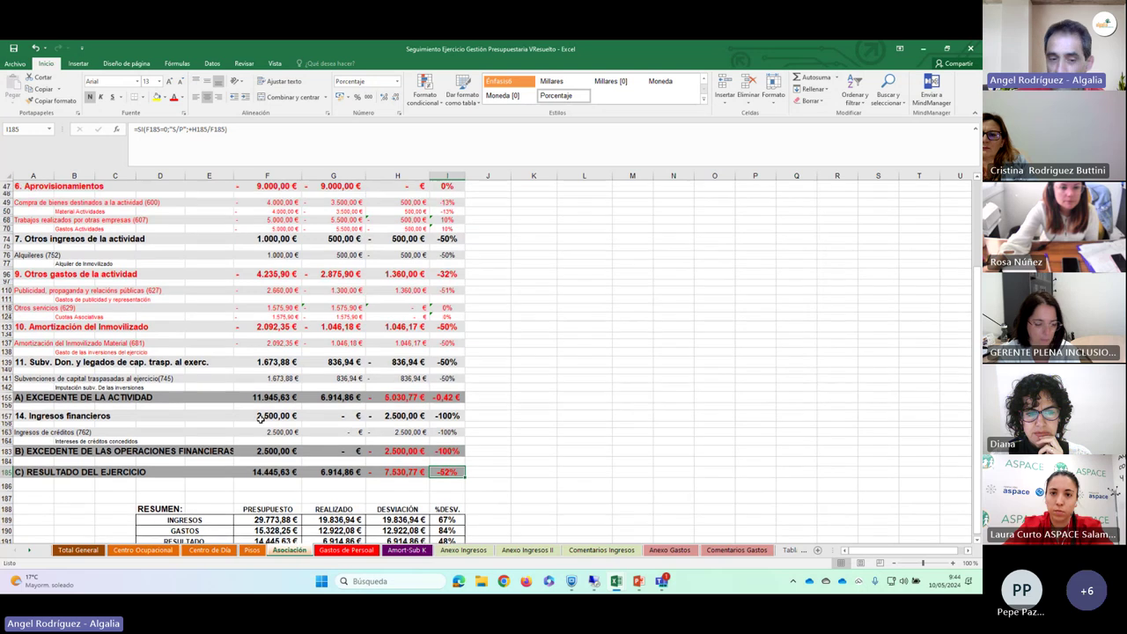
{"action": "scroll", "coordinate": [360, 313], "scroll_direction": "up", "scroll_amount": 2}
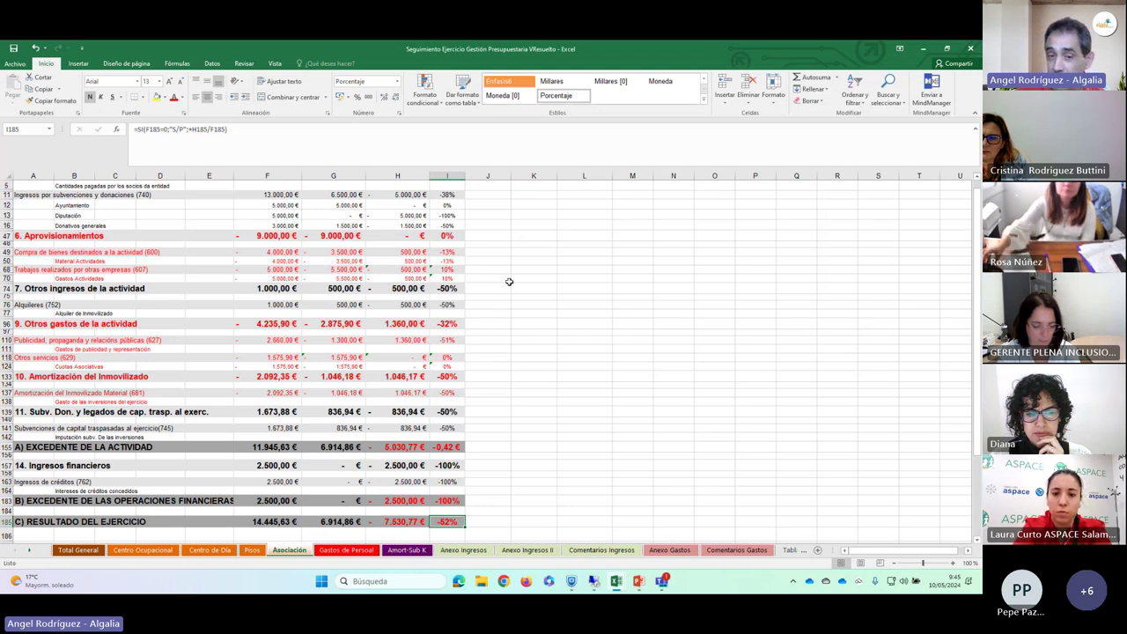
{"action": "scroll", "coordinate": [387, 312], "scroll_direction": "up", "scroll_amount": 1}
{"action": "scroll", "coordinate": [387, 311], "scroll_direction": "up", "scroll_amount": 1}
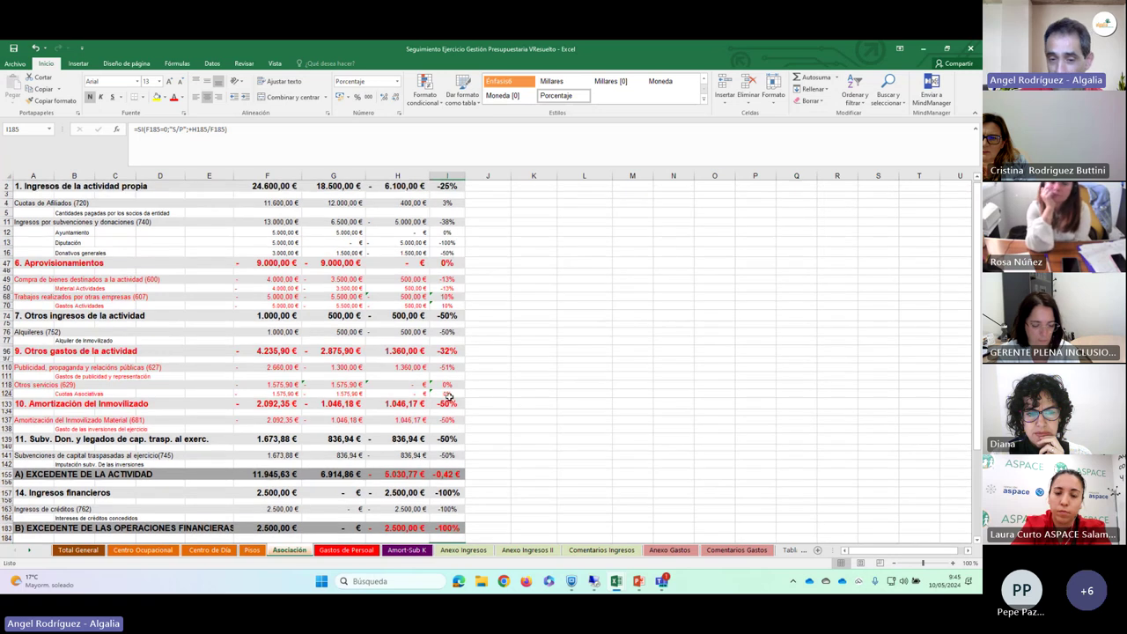
{"action": "left_click", "coordinate": [449, 392]}
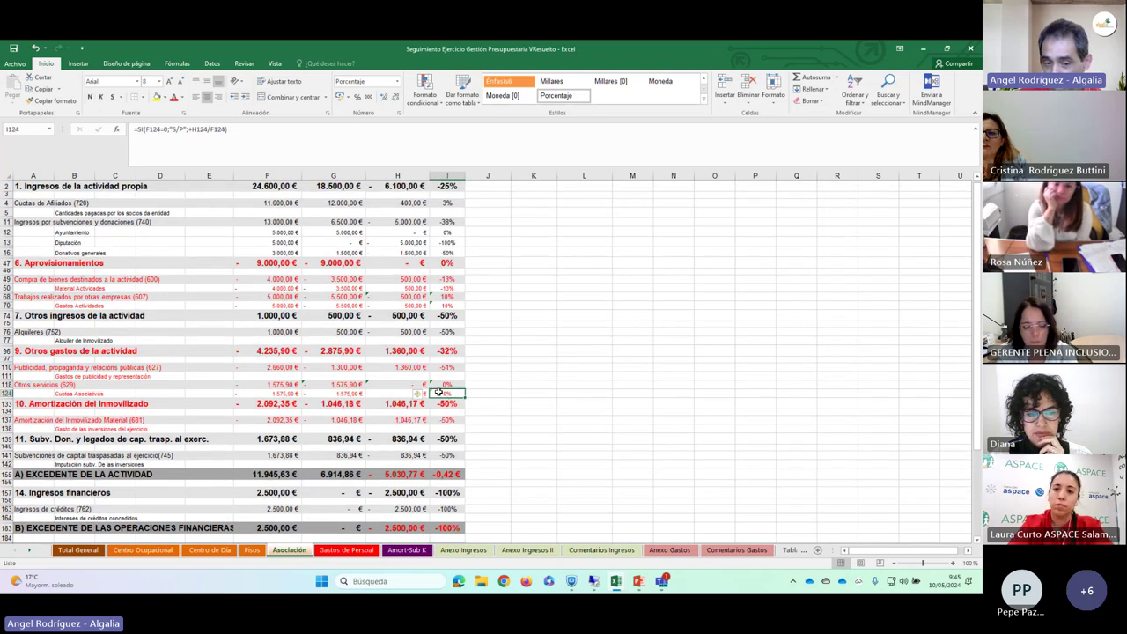
{"action": "left_click", "coordinate": [445, 304]}
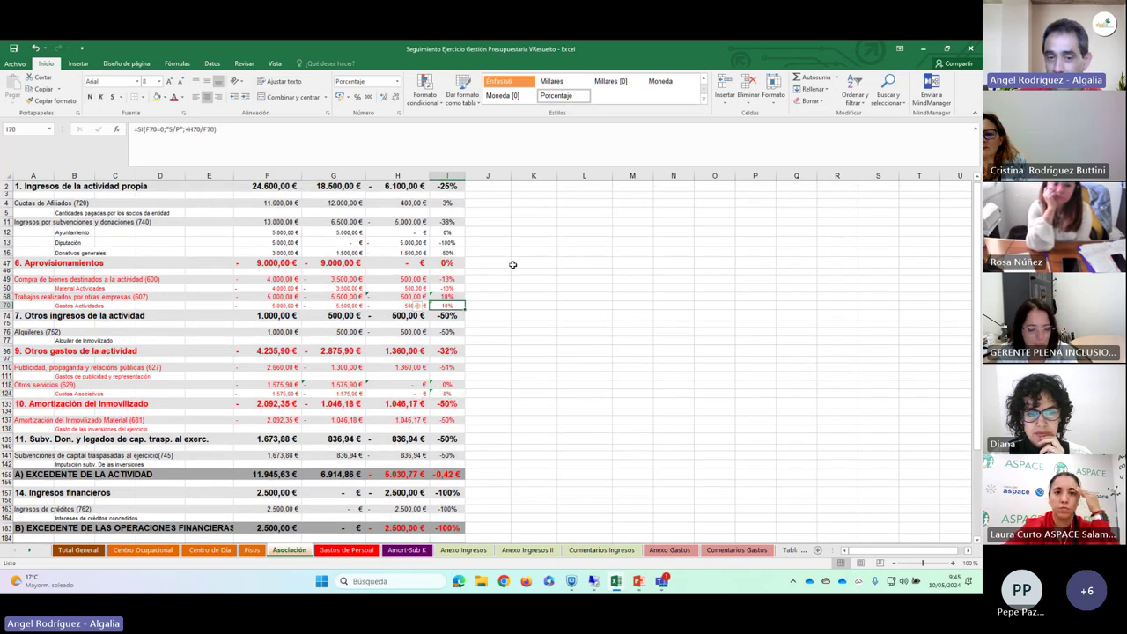
{"action": "scroll", "coordinate": [437, 287], "scroll_direction": "up", "scroll_amount": 2}
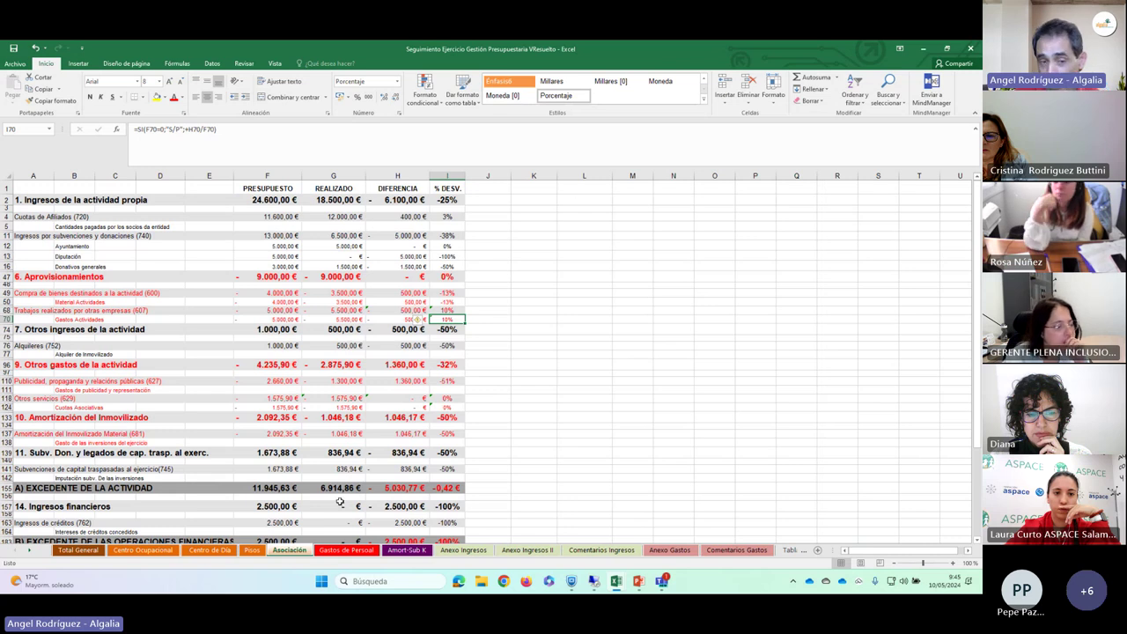
{"action": "scroll", "coordinate": [352, 423], "scroll_direction": "down", "scroll_amount": 3}
{"action": "scroll", "coordinate": [369, 349], "scroll_direction": "up", "scroll_amount": 1}
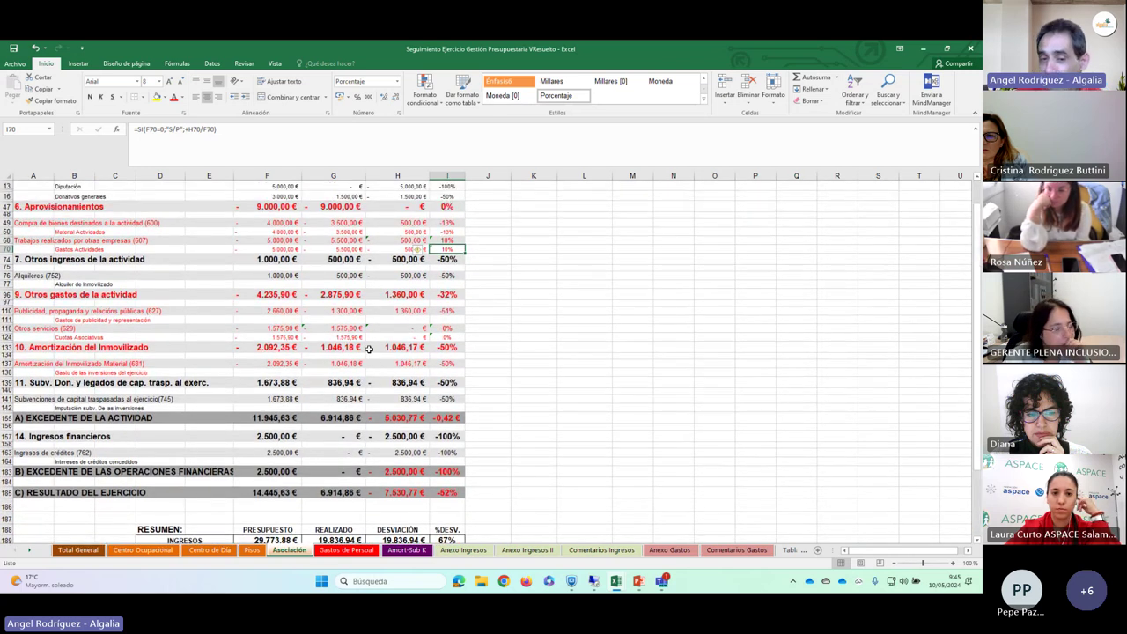
{"action": "scroll", "coordinate": [369, 350], "scroll_direction": "up", "scroll_amount": 3}
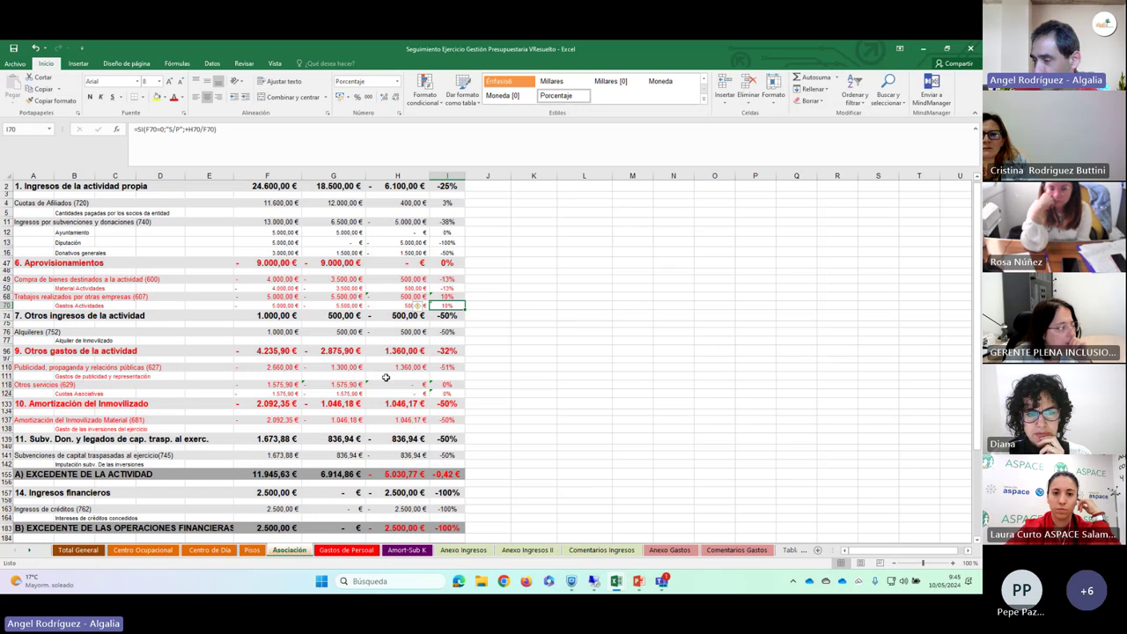
{"action": "scroll", "coordinate": [378, 371], "scroll_direction": "down", "scroll_amount": 1}
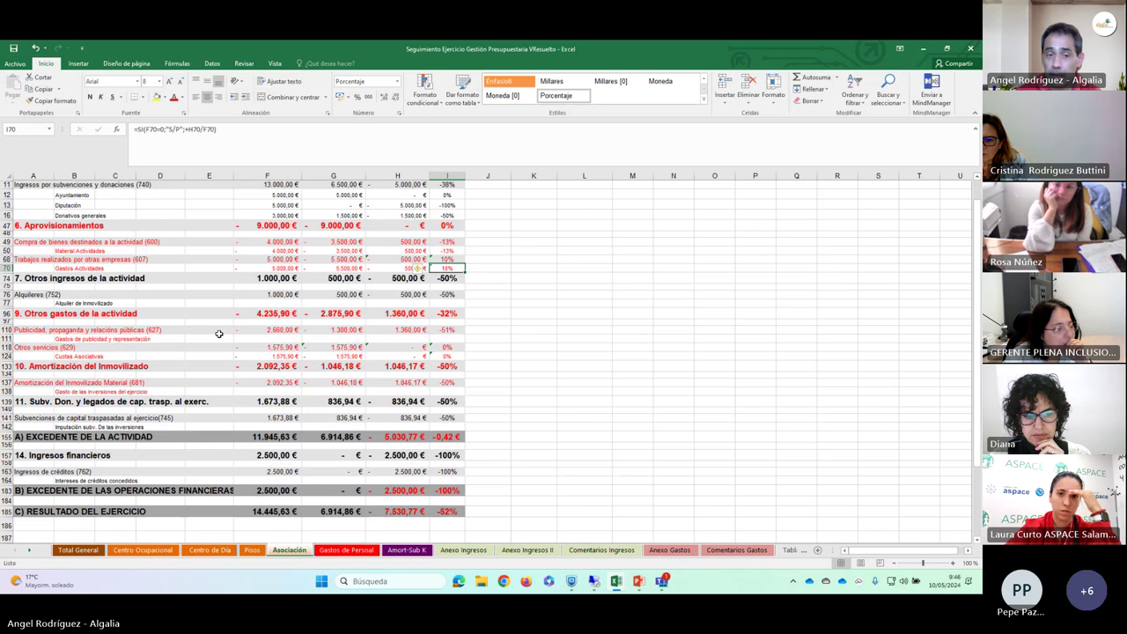
{"action": "scroll", "coordinate": [217, 331], "scroll_direction": "up", "scroll_amount": 3}
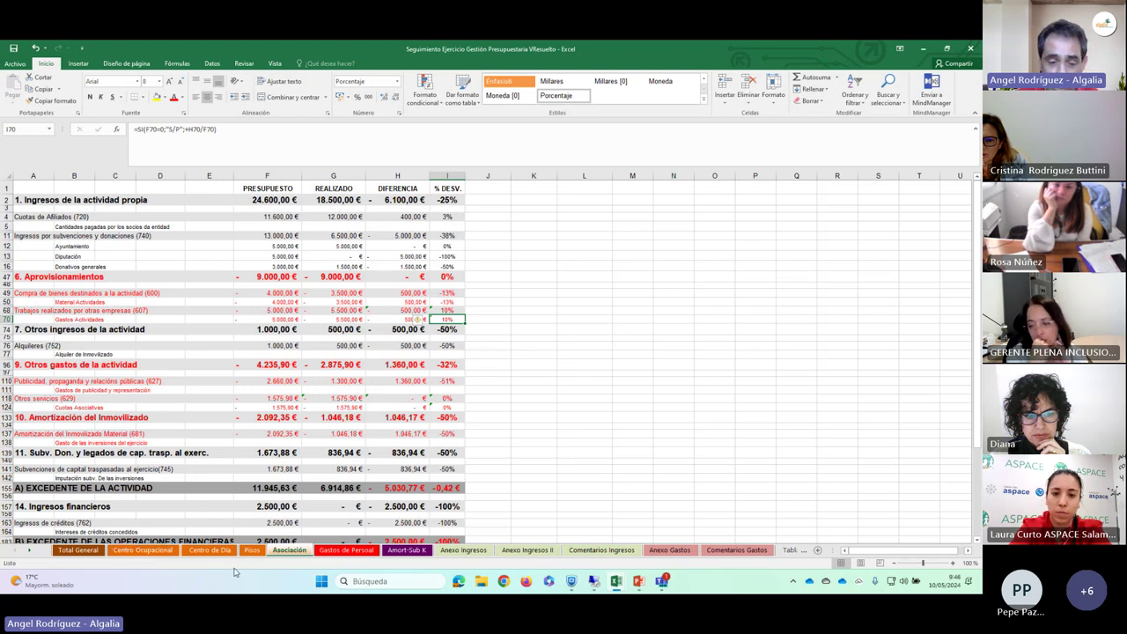
Step: On the Centro Ocupacional sheet, inspect the realised user contributions in G7 and the differences for user contributions and Convenio Administración in H7 and H8
{"action": "left_click", "coordinate": [142, 550]}
{"action": "scroll", "coordinate": [325, 274], "scroll_direction": "up", "scroll_amount": 20}
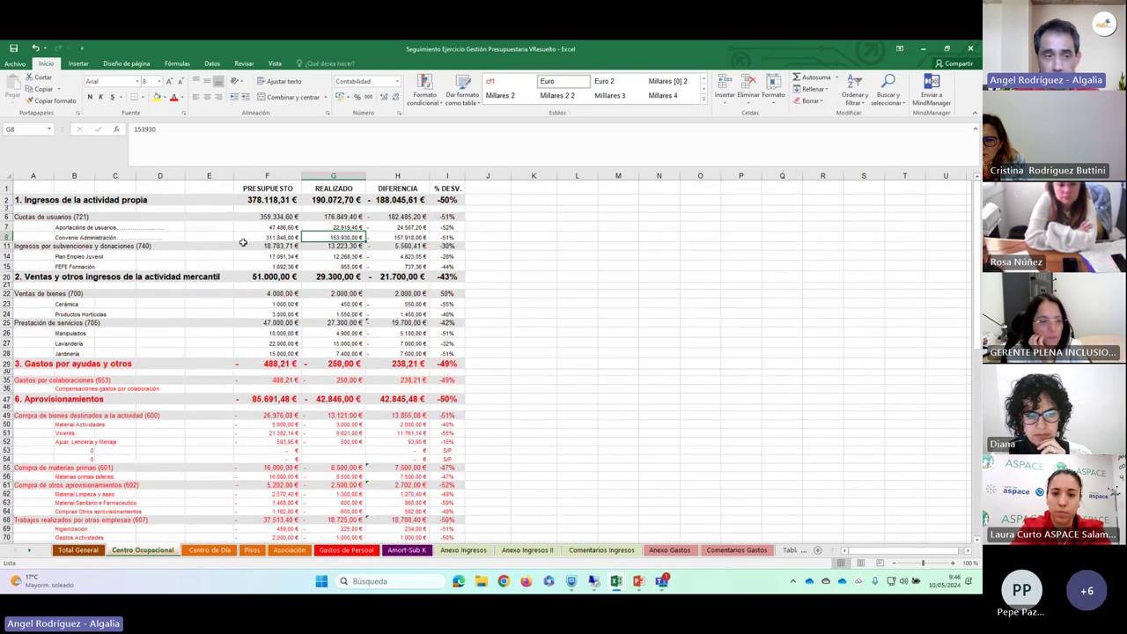
{"action": "left_click", "coordinate": [319, 227]}
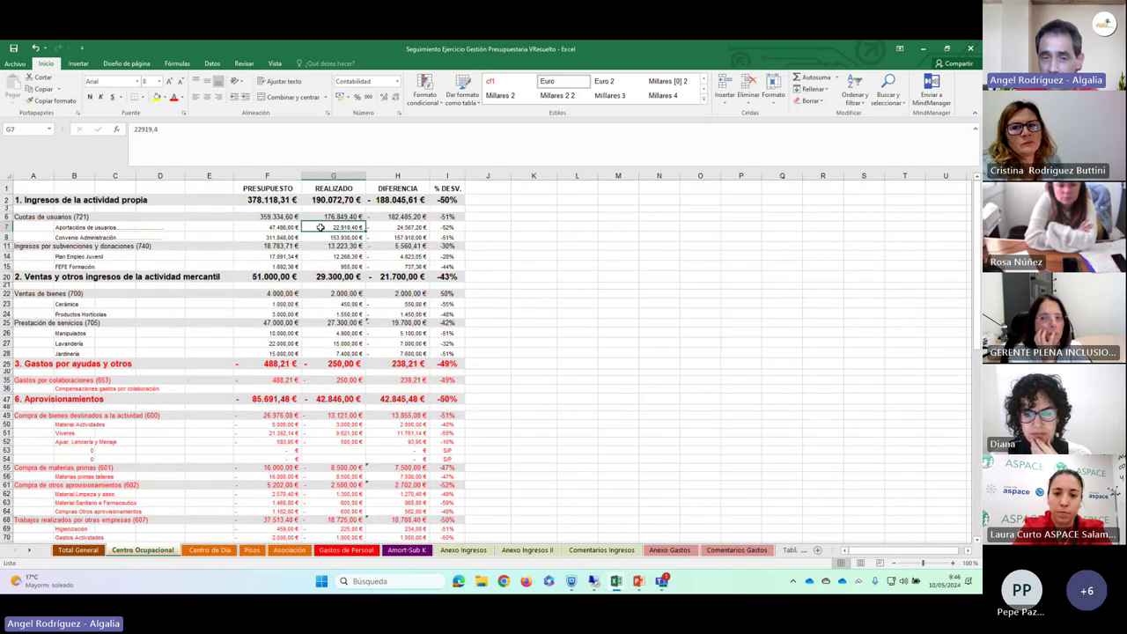
{"action": "left_click", "coordinate": [386, 229]}
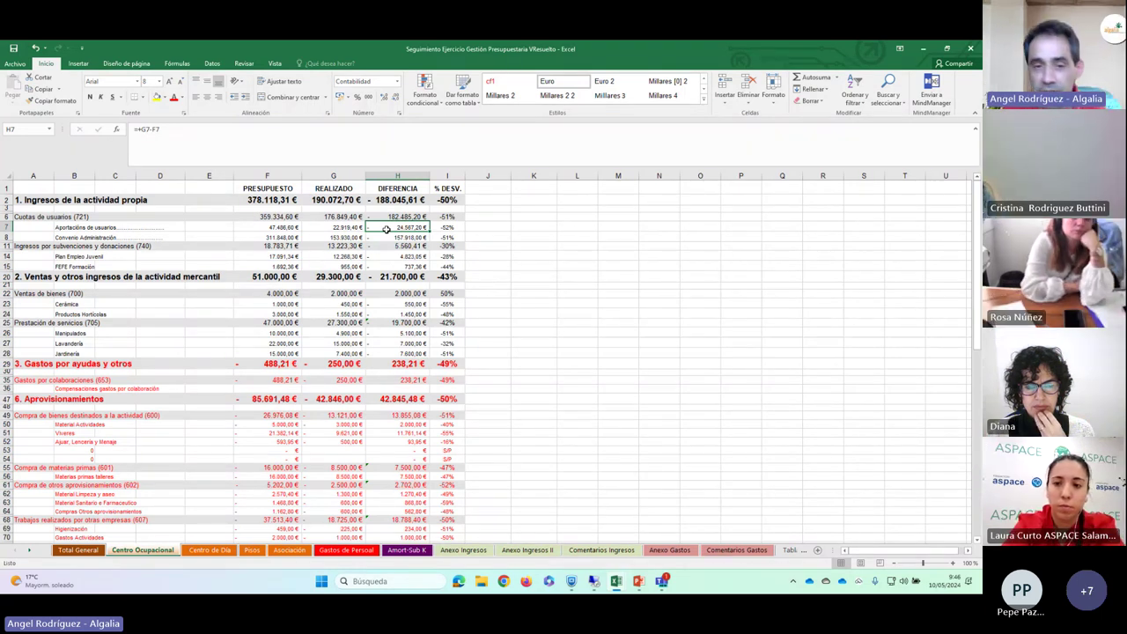
{"action": "left_click", "coordinate": [393, 237]}
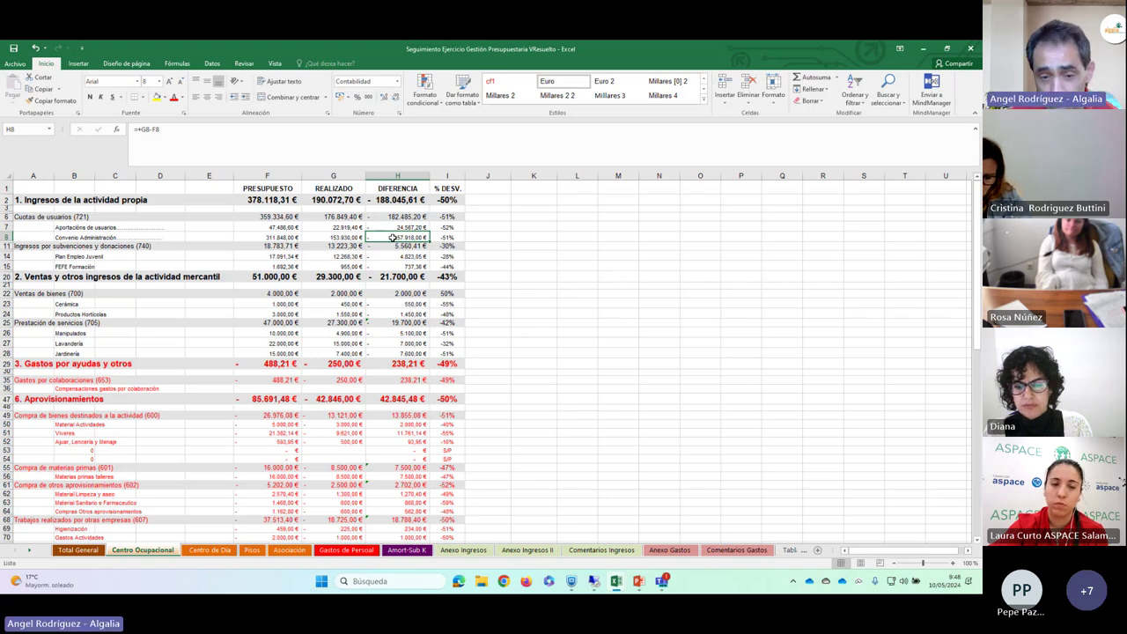
Step: Review the year result and RESUMEN table on Centro Ocupacional and on Total General
{"action": "scroll", "coordinate": [564, 283], "scroll_direction": "down", "scroll_amount": 3}
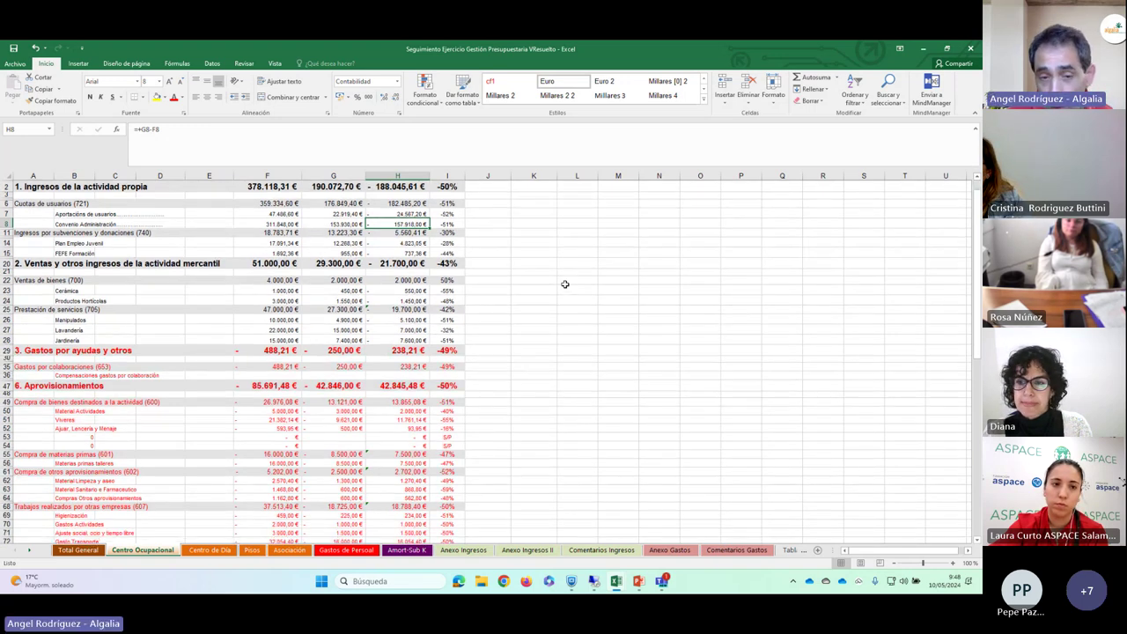
{"action": "scroll", "coordinate": [564, 284], "scroll_direction": "down", "scroll_amount": 12}
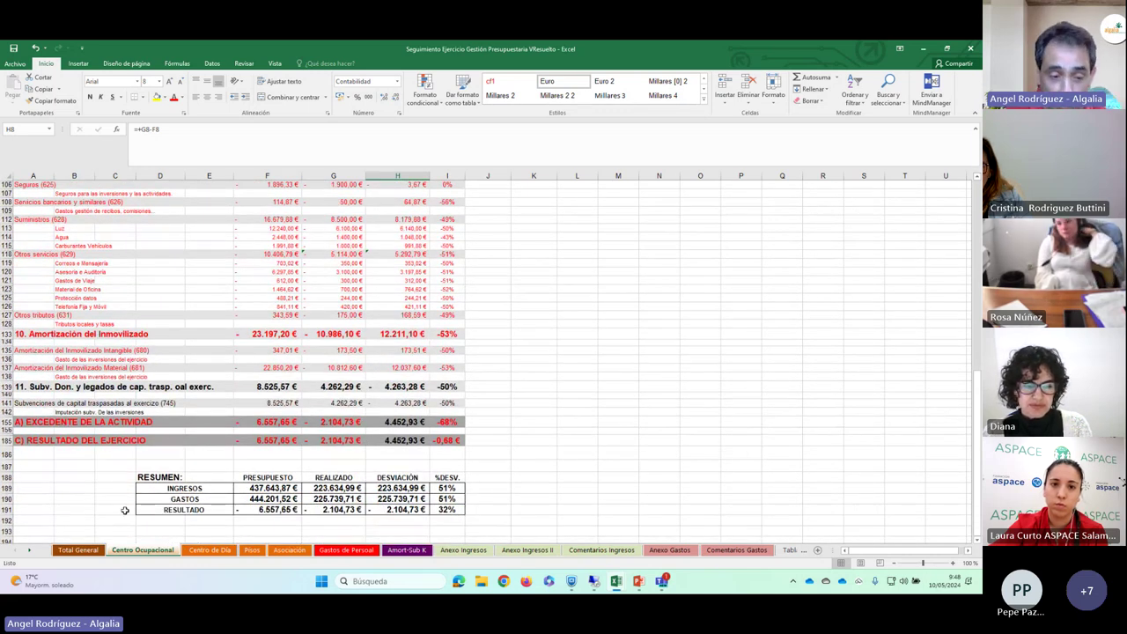
{"action": "left_click", "coordinate": [95, 551]}
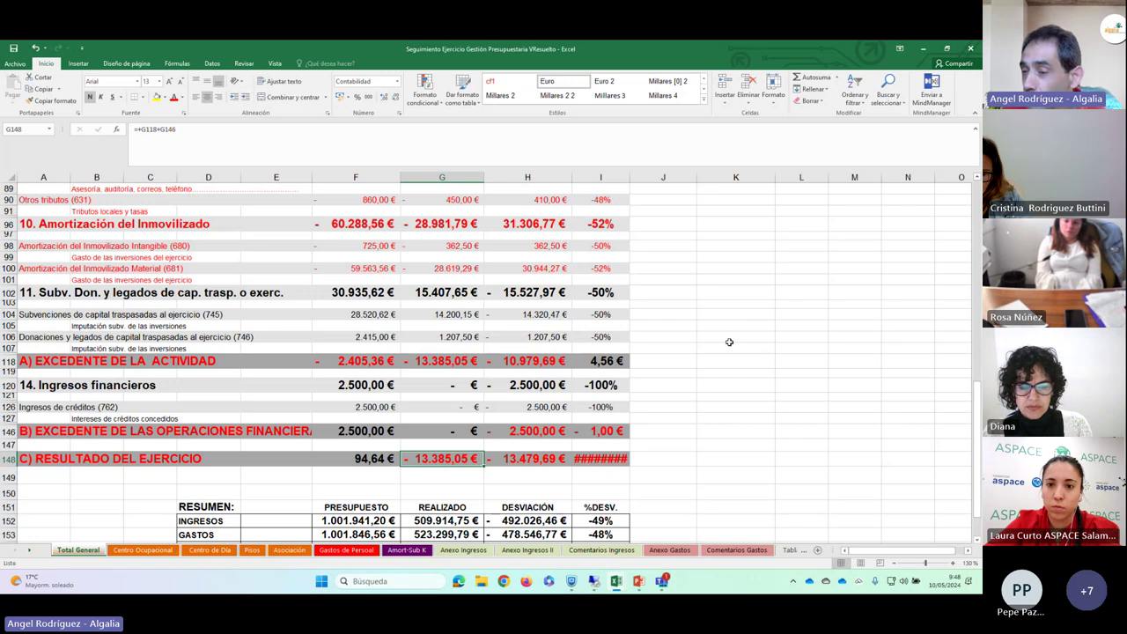
{"action": "left_click", "coordinate": [674, 477]}
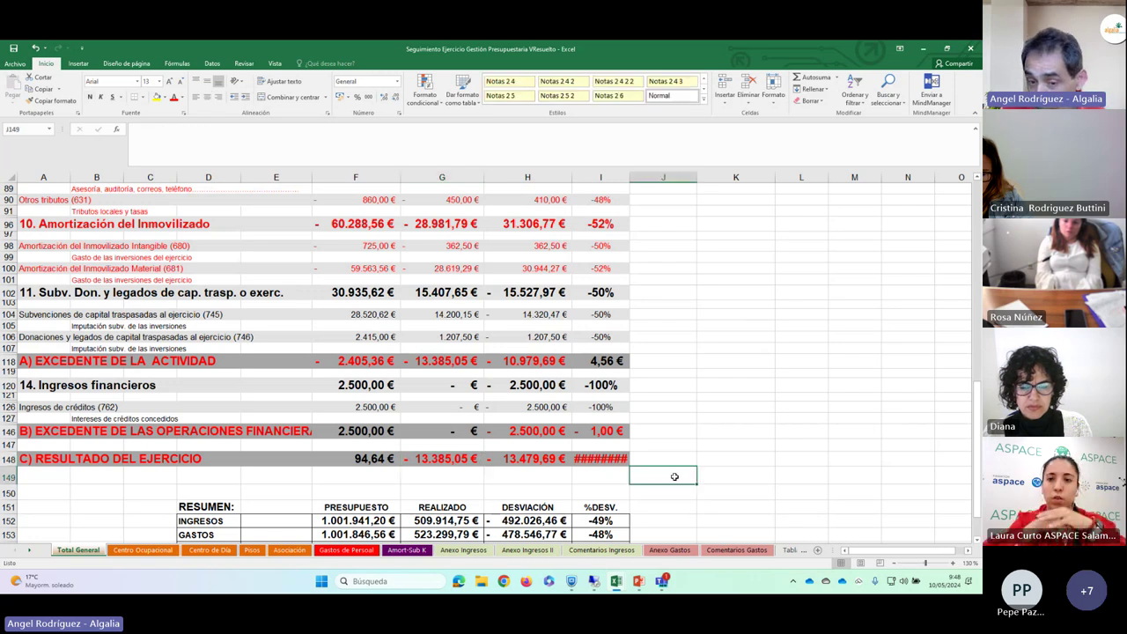
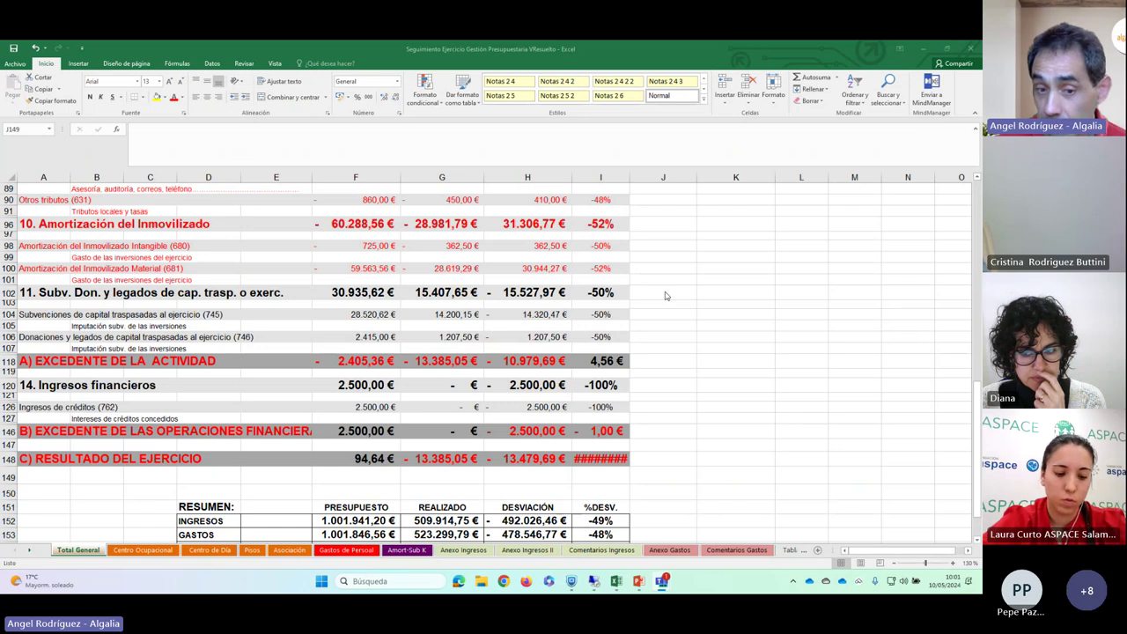
Step: Minimise the follow-up workbook and bring up the Precierre Ejercicio Gestión Presupuestaria VResuelto workbook at full-screen size
{"action": "left_click", "coordinate": [923, 51]}
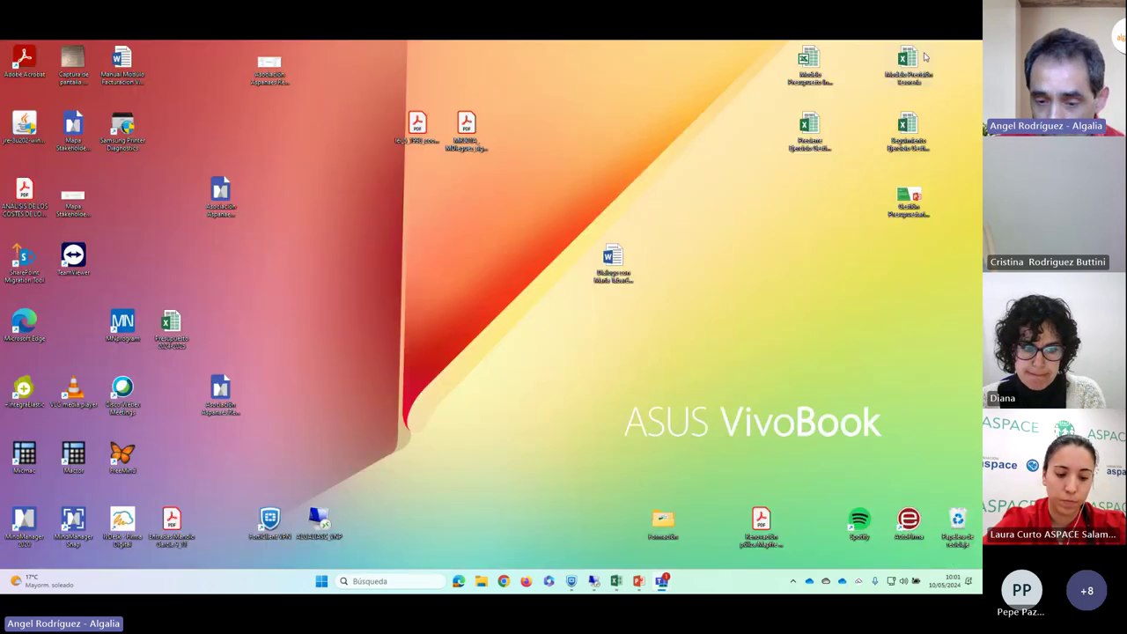
{"action": "mouse_move", "coordinate": [617, 586]}
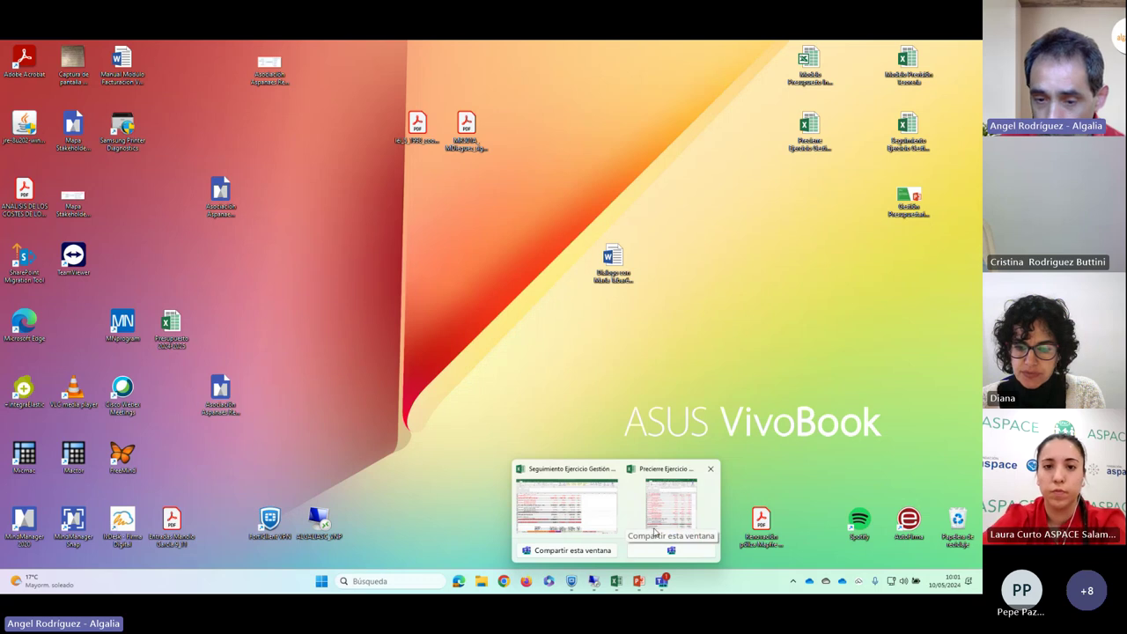
{"action": "left_click", "coordinate": [672, 504]}
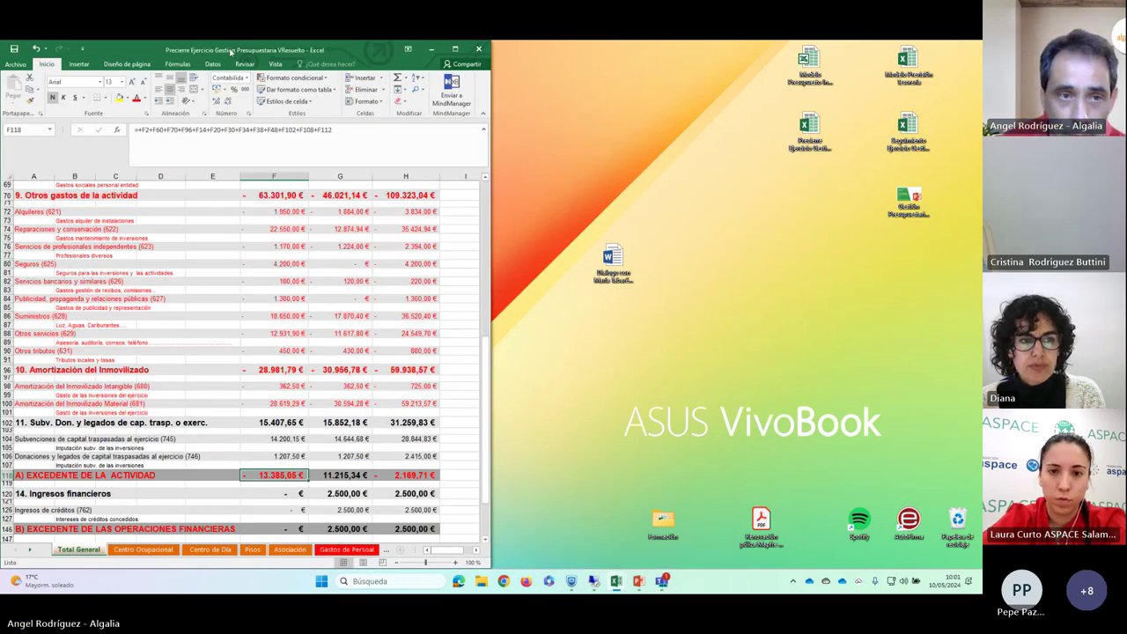
{"action": "left_click_drag", "start_coordinate": [241, 46], "coordinate": [247, 167]}
{"action": "left_click", "coordinate": [397, 175]}
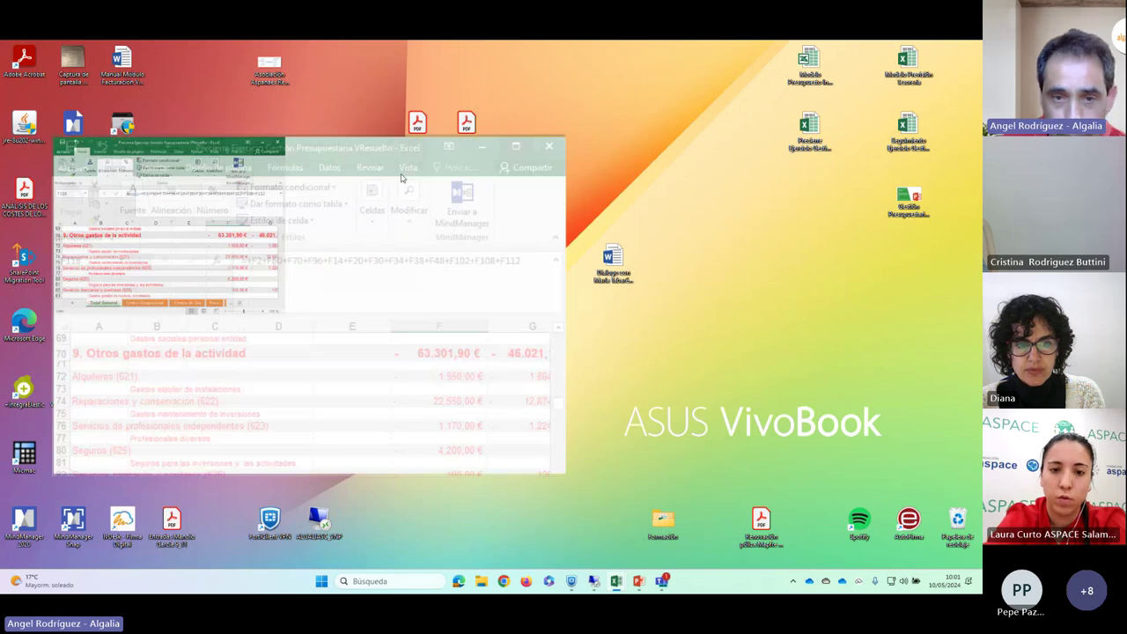
Step: On the pre-closing Total General sheet, examine the REALIZADO A 30.6 column from its header in F1 down to Prestación de servicios (705)
{"action": "scroll", "coordinate": [259, 431], "scroll_direction": "up", "scroll_amount": 15}
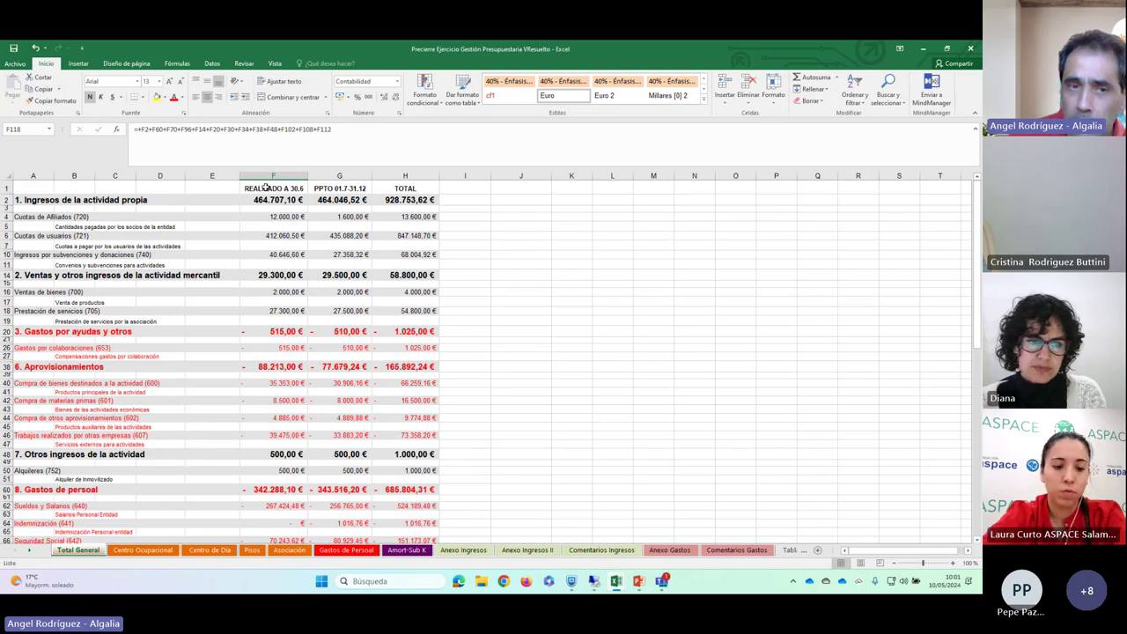
{"action": "left_click", "coordinate": [265, 187]}
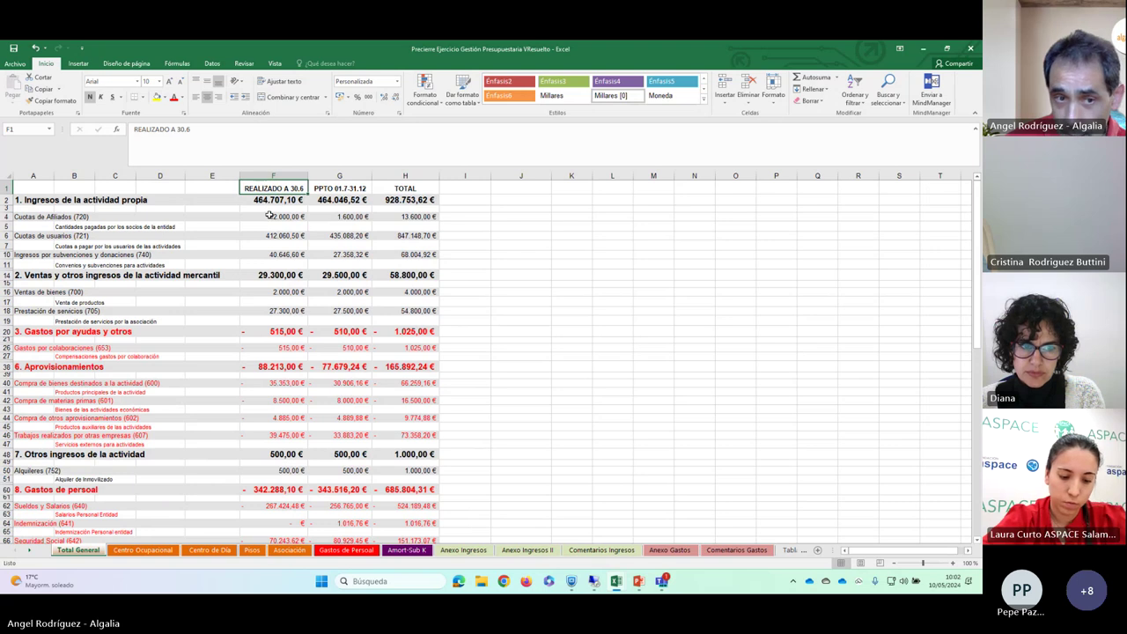
{"action": "scroll", "coordinate": [269, 217], "scroll_direction": "down", "scroll_amount": 2}
{"action": "scroll", "coordinate": [268, 218], "scroll_direction": "up", "scroll_amount": 1}
{"action": "scroll", "coordinate": [269, 218], "scroll_direction": "down", "scroll_amount": 2}
{"action": "scroll", "coordinate": [270, 219], "scroll_direction": "up", "scroll_amount": 3}
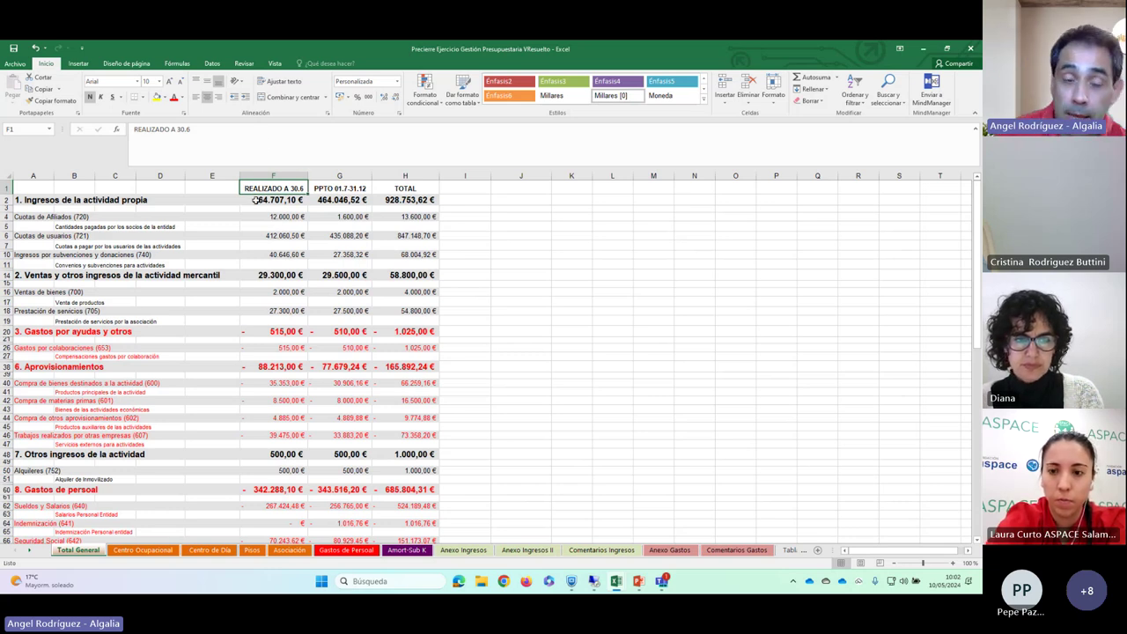
{"action": "left_click", "coordinate": [256, 200]}
{"action": "key", "text": "Down"}
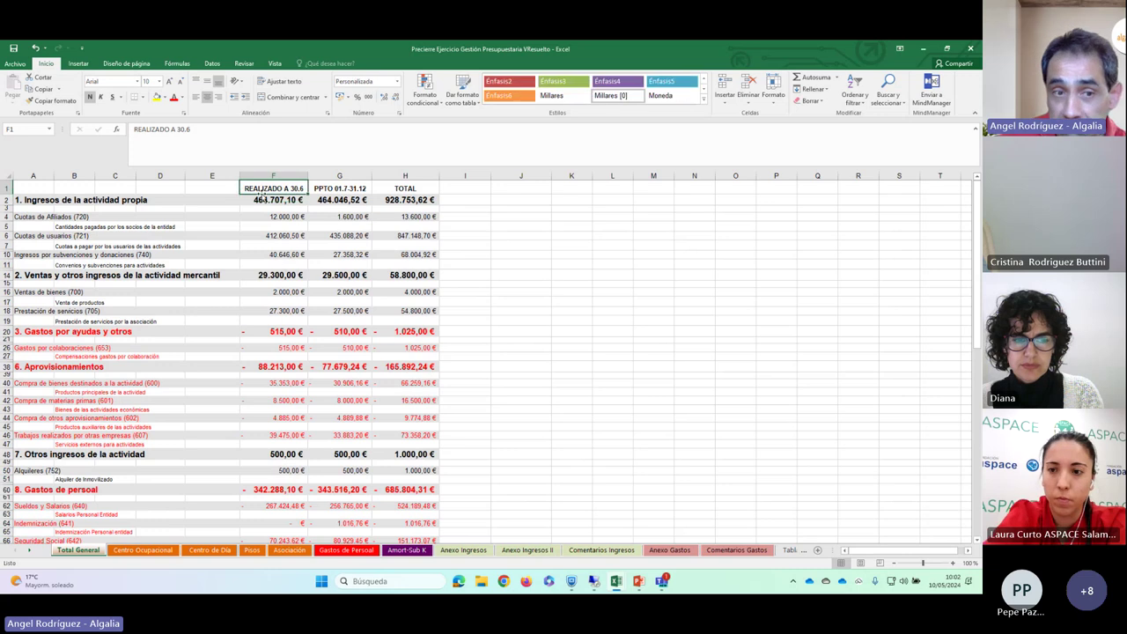
{"action": "key", "text": "Down"}
{"action": "key", "text": "Down"}
{"action": "key", "text": "Down"}
{"action": "key", "text": "Down"}
{"action": "key", "text": "Down"}
{"action": "key", "text": "Down"}
{"action": "key", "text": "Down"}
{"action": "key", "text": "Down"}
{"action": "key", "text": "Down"}
{"action": "key", "text": "Down"}
{"action": "key", "text": "Down"}
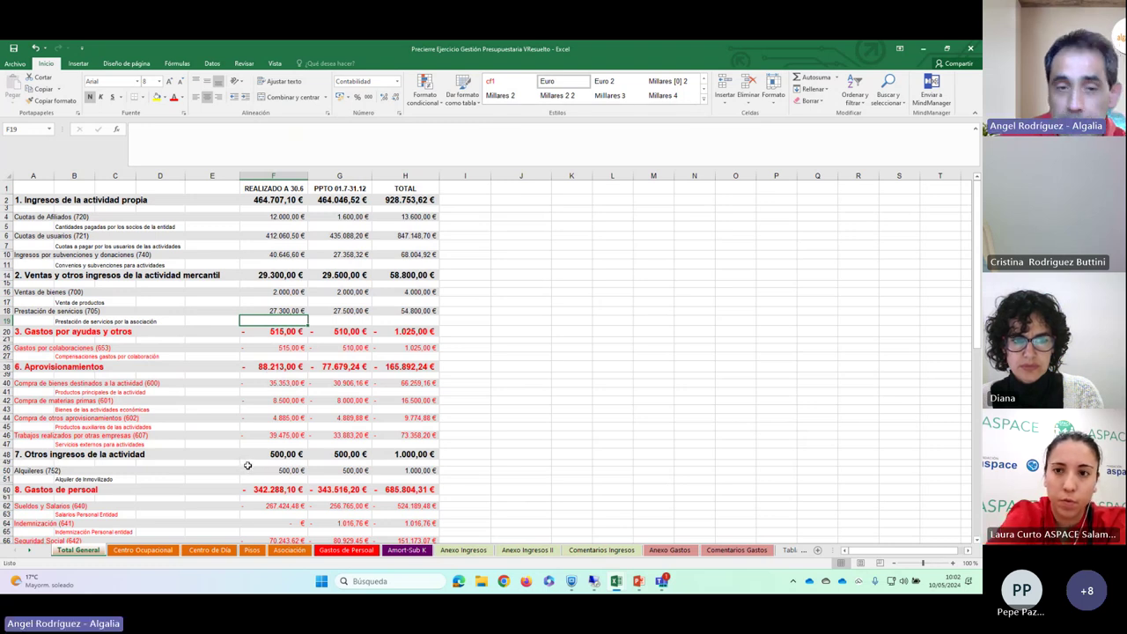
Step: Inspect the PPTO 01.7-31.12 formula for Cuotas de Afiliados in G4 and open the Anexo Ingresos sheet
{"action": "left_click", "coordinate": [331, 218]}
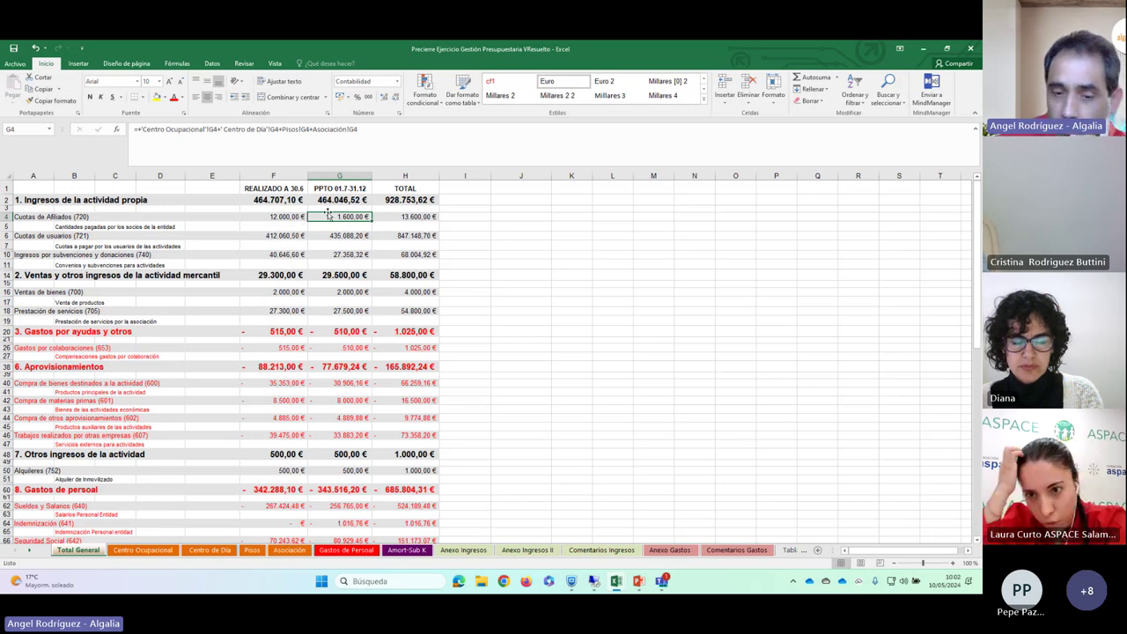
{"action": "left_click", "coordinate": [464, 551]}
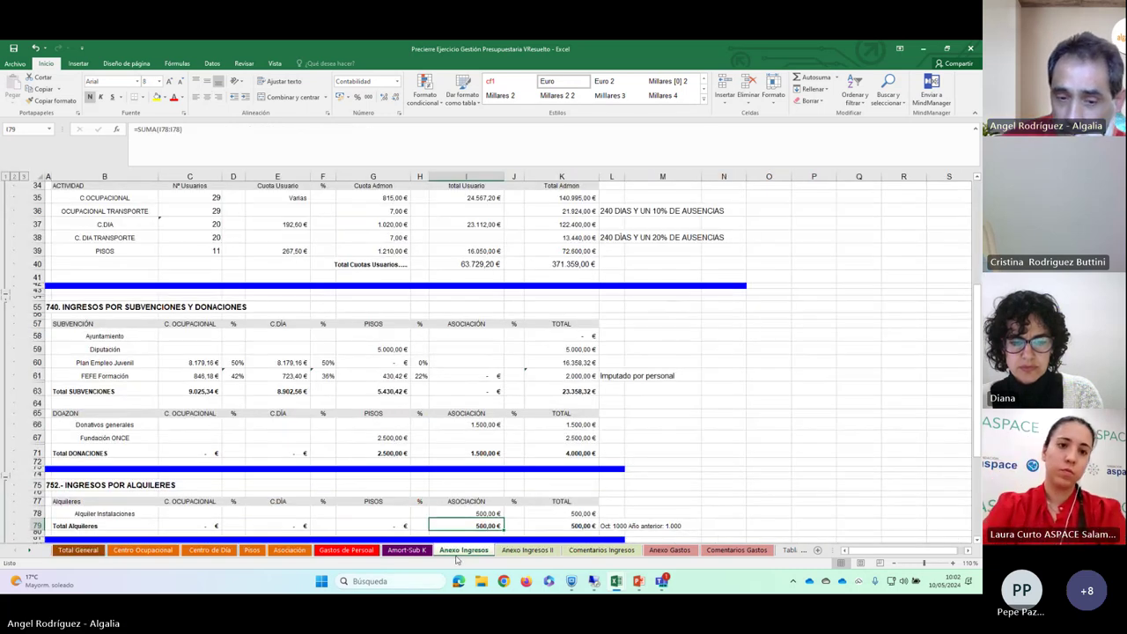
Step: Open the Anexo Ingresos II sheet and review the user-fee tables for Centro Ocupacional, Centro de Día and Pisos
{"action": "left_click", "coordinate": [521, 551]}
{"action": "scroll", "coordinate": [172, 275], "scroll_direction": "up", "scroll_amount": 8}
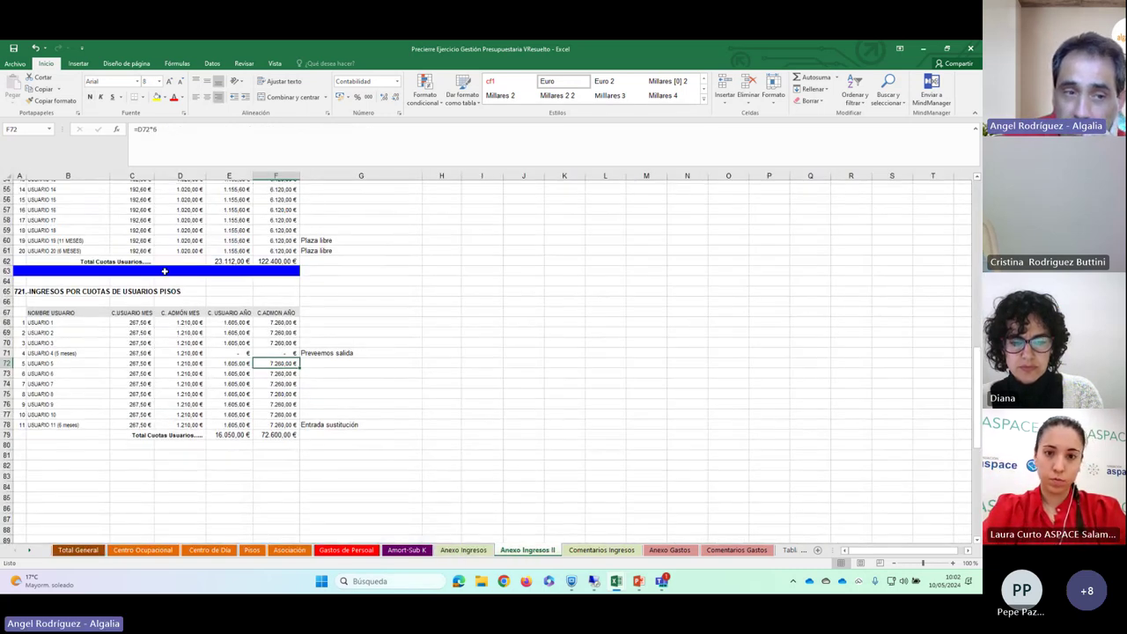
{"action": "scroll", "coordinate": [163, 275], "scroll_direction": "up", "scroll_amount": 10}
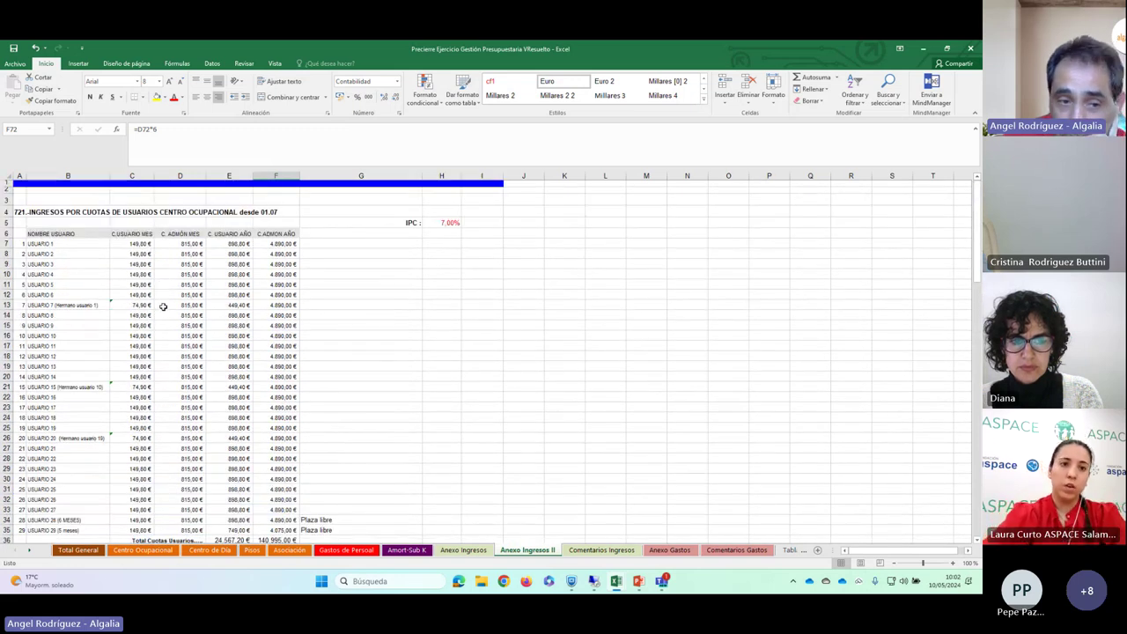
{"action": "scroll", "coordinate": [159, 285], "scroll_direction": "down", "scroll_amount": 10}
{"action": "scroll", "coordinate": [152, 319], "scroll_direction": "up", "scroll_amount": 10}
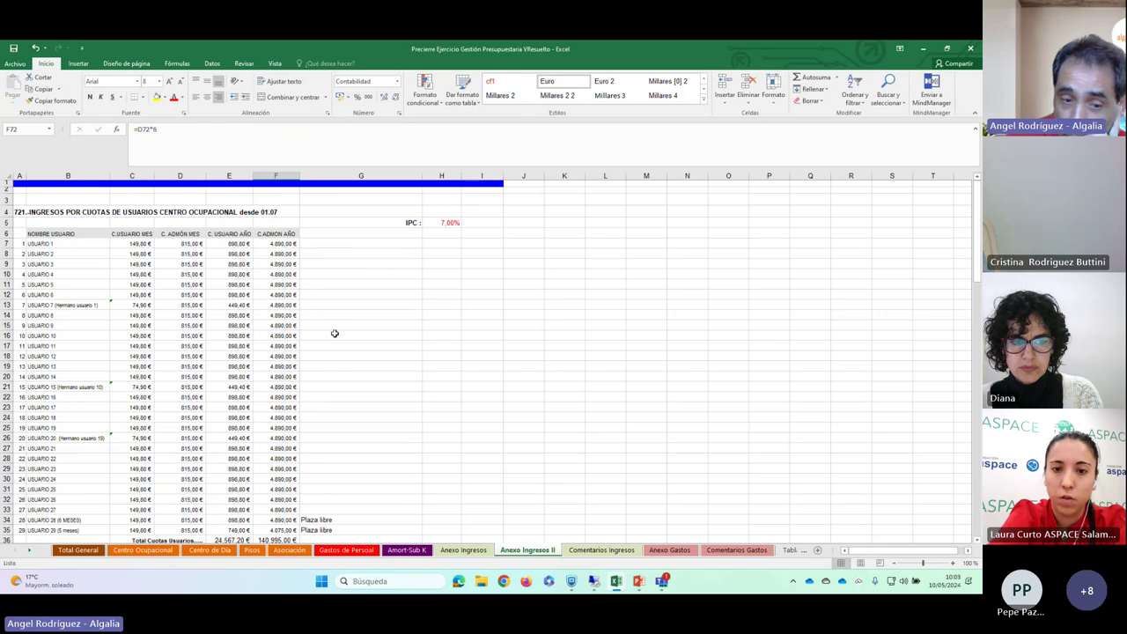
{"action": "scroll", "coordinate": [339, 343], "scroll_direction": "down", "scroll_amount": 8}
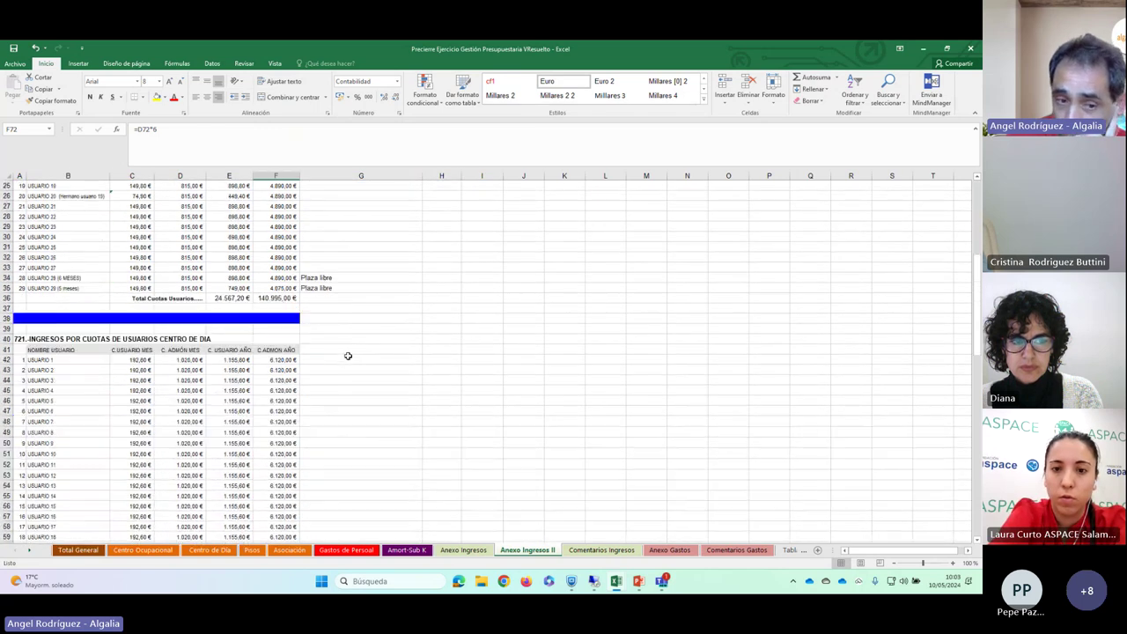
{"action": "scroll", "coordinate": [347, 356], "scroll_direction": "down", "scroll_amount": 9}
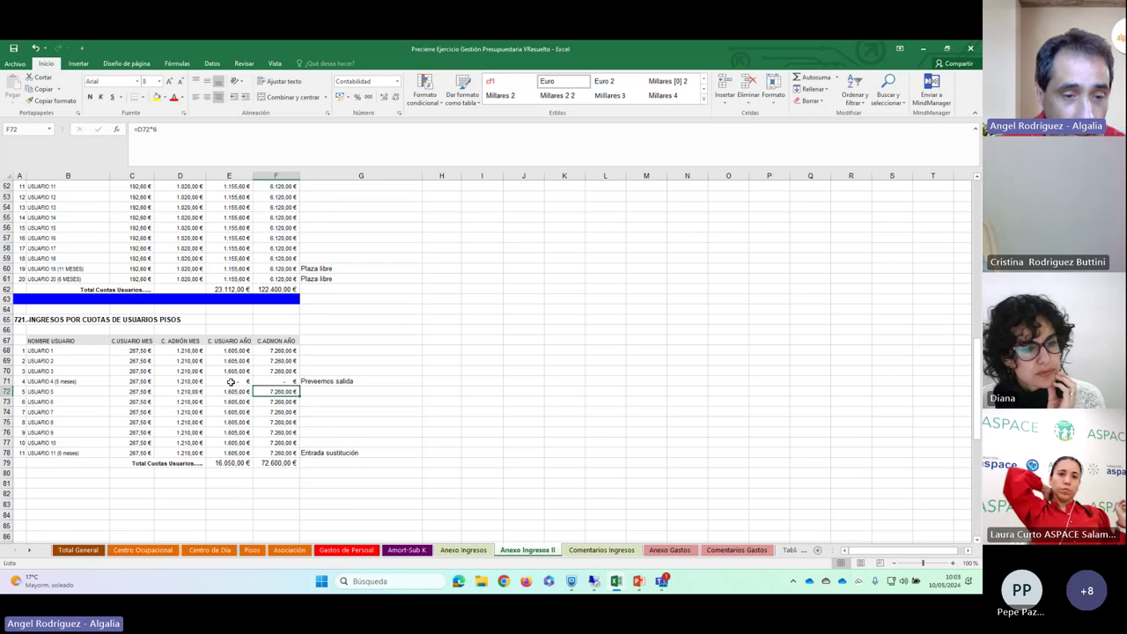
Step: In the Pisos fee table, inspect USUARIO 4's annual user and administration fees and compare them with the formulas in the rows below
{"action": "left_click", "coordinate": [75, 382]}
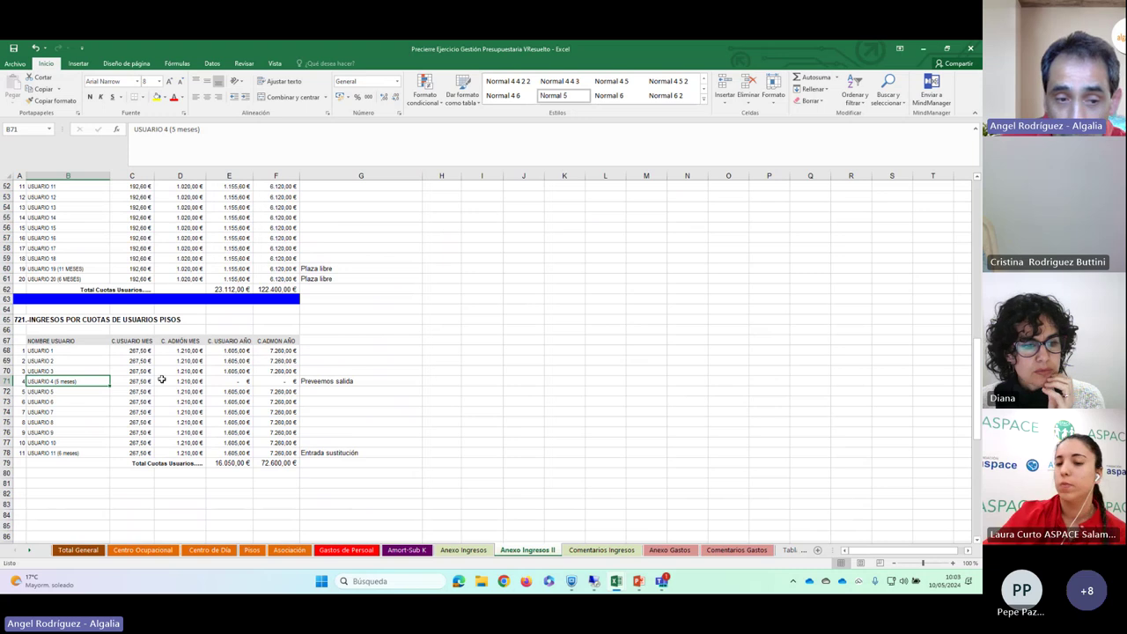
{"action": "left_click", "coordinate": [229, 382]}
{"action": "left_click", "coordinate": [272, 381]}
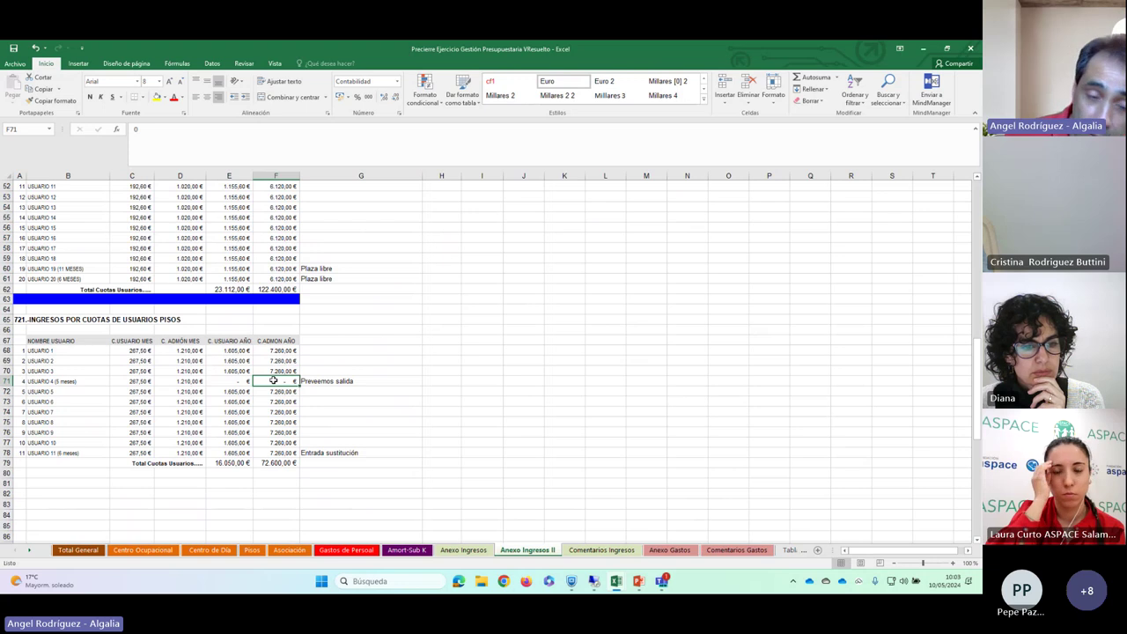
{"action": "left_click", "coordinate": [239, 381]}
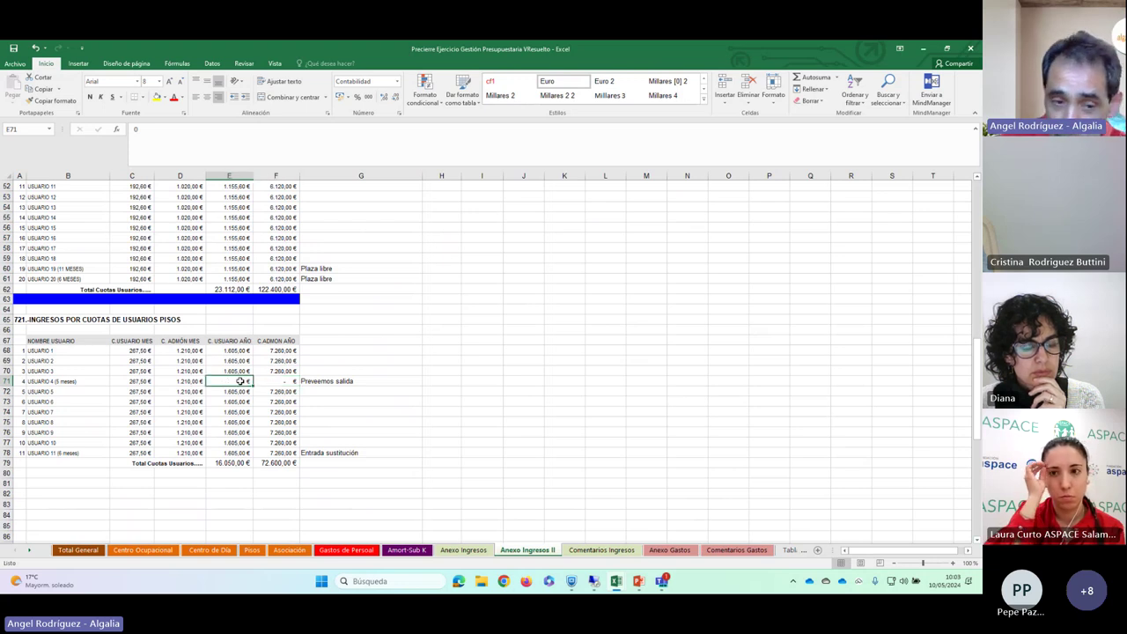
{"action": "left_click", "coordinate": [255, 394]}
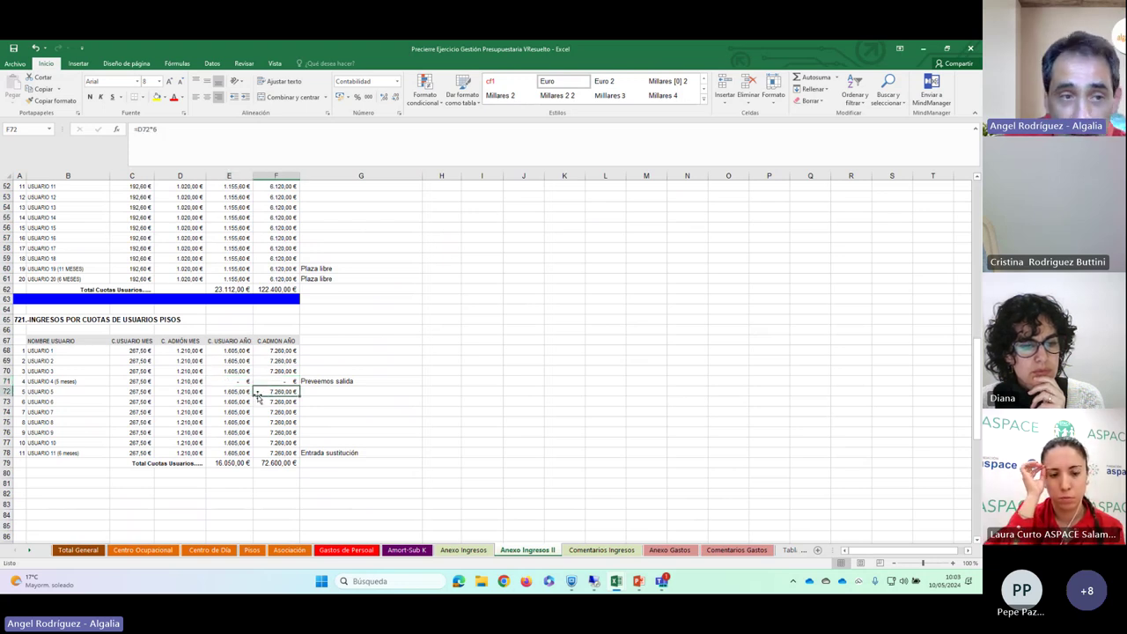
{"action": "left_click", "coordinate": [278, 402]}
{"action": "left_click", "coordinate": [467, 343]}
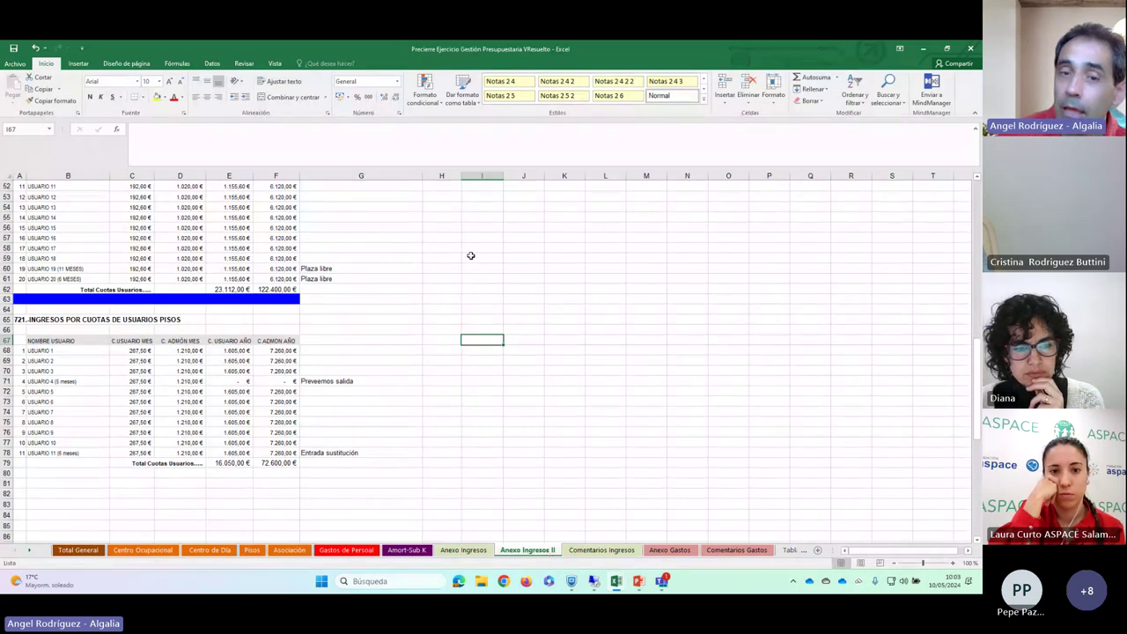
Step: Look back over the Centro de Día fees, then review the 721 user-fee summary on the Anexo Ingresos sheet
{"action": "scroll", "coordinate": [471, 255], "scroll_direction": "up", "scroll_amount": 5}
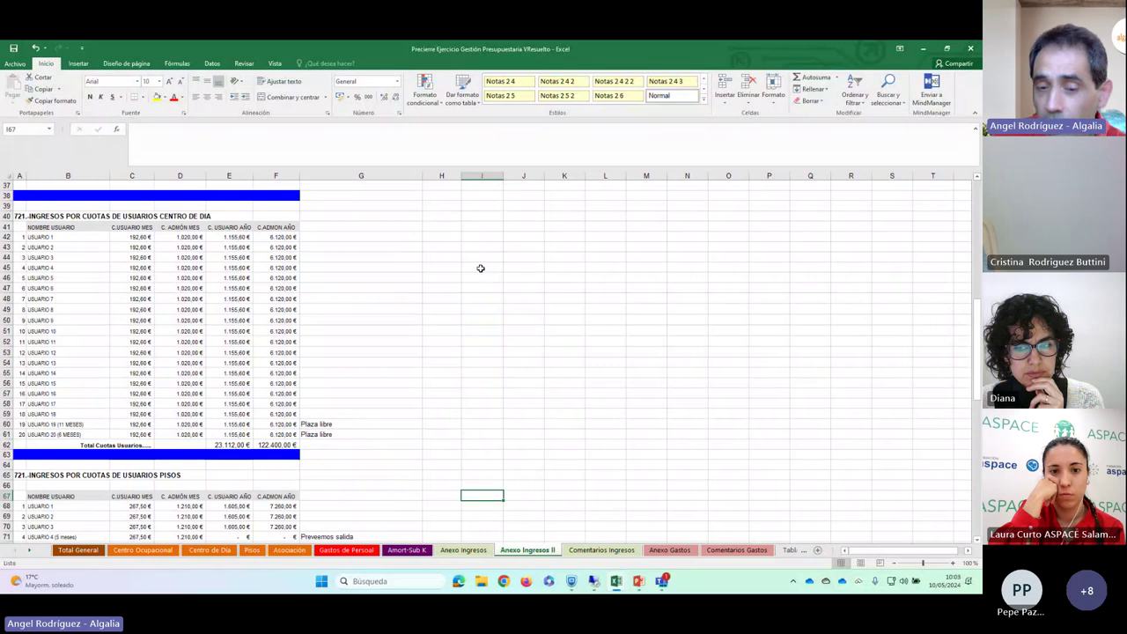
{"action": "scroll", "coordinate": [479, 267], "scroll_direction": "down", "scroll_amount": 3}
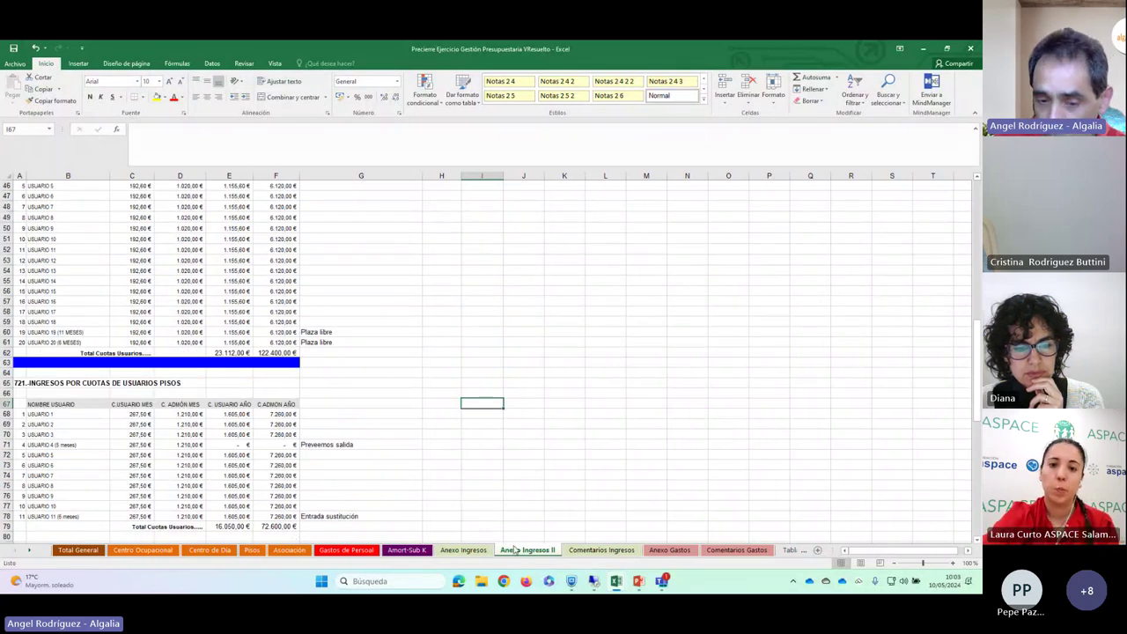
{"action": "left_click", "coordinate": [464, 550]}
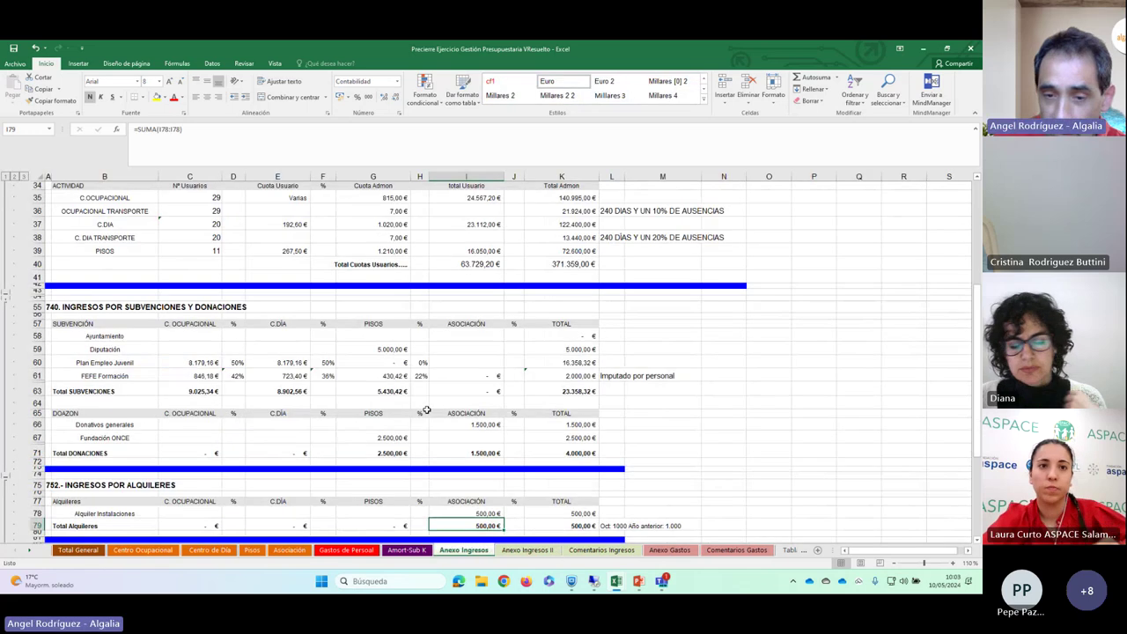
{"action": "scroll", "coordinate": [359, 316], "scroll_direction": "up", "scroll_amount": 2}
{"action": "scroll", "coordinate": [359, 315], "scroll_direction": "up", "scroll_amount": 1}
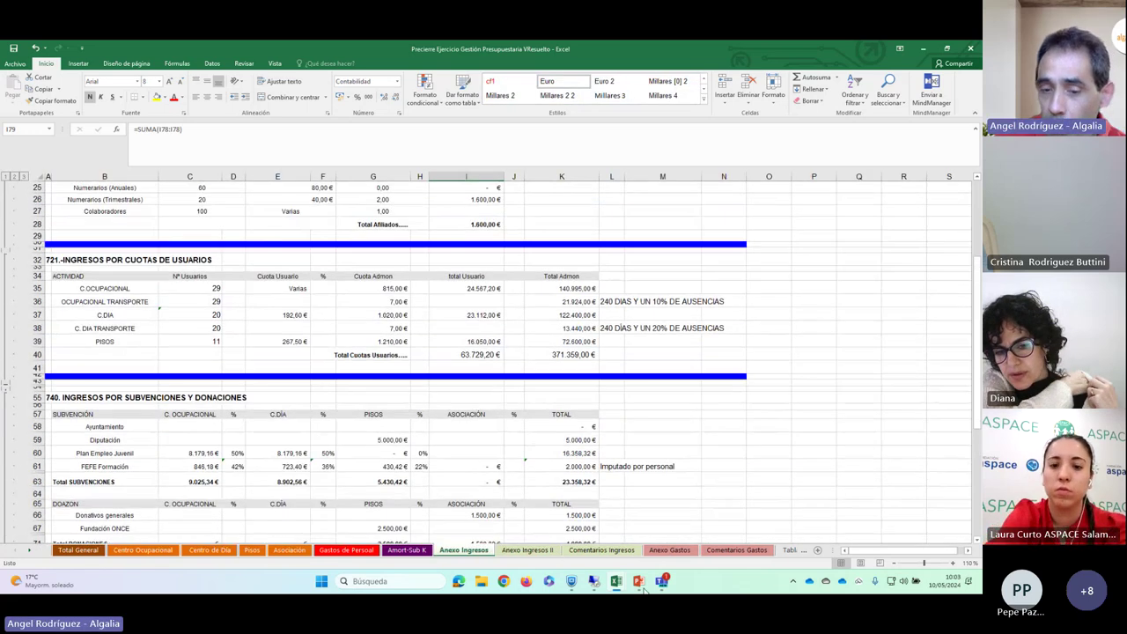
Step: Glance at Anexo Gastos, then examine the months multiplier in the first Centro Ocupacional Sueldos formula (H6) on Gastos de Personal
{"action": "left_click", "coordinate": [687, 552]}
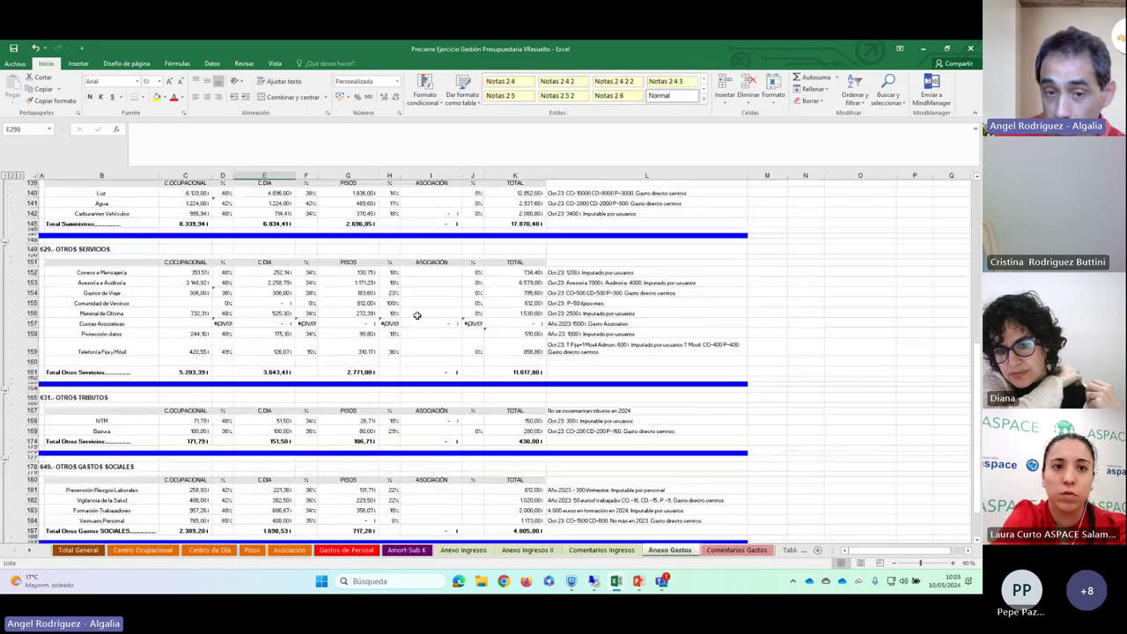
{"action": "left_click", "coordinate": [355, 551]}
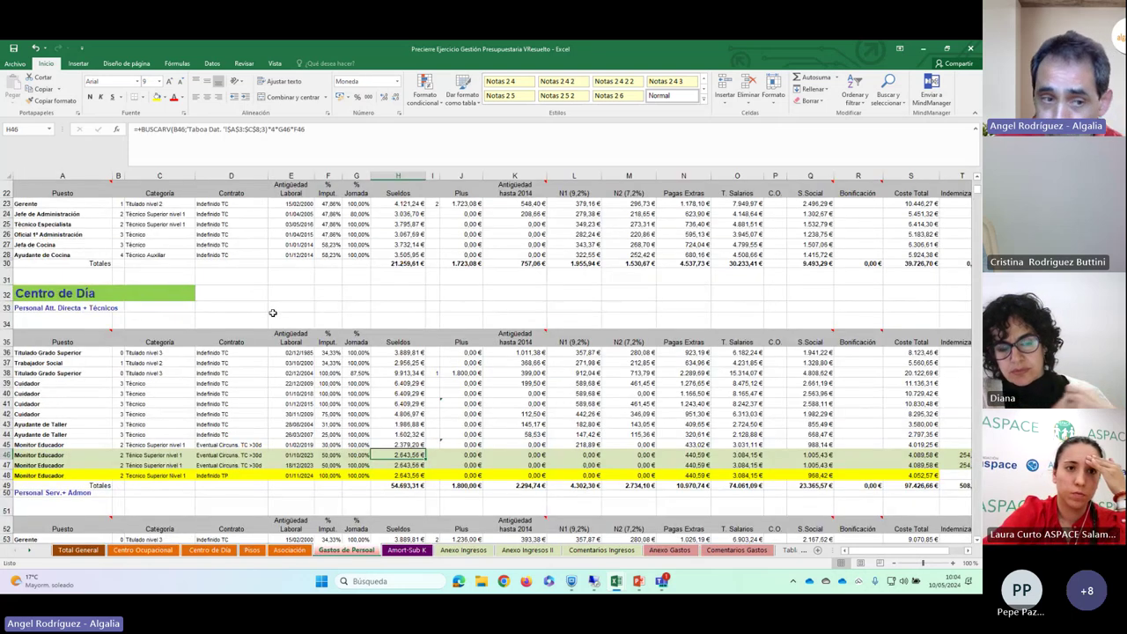
{"action": "scroll", "coordinate": [313, 289], "scroll_direction": "up", "scroll_amount": 7}
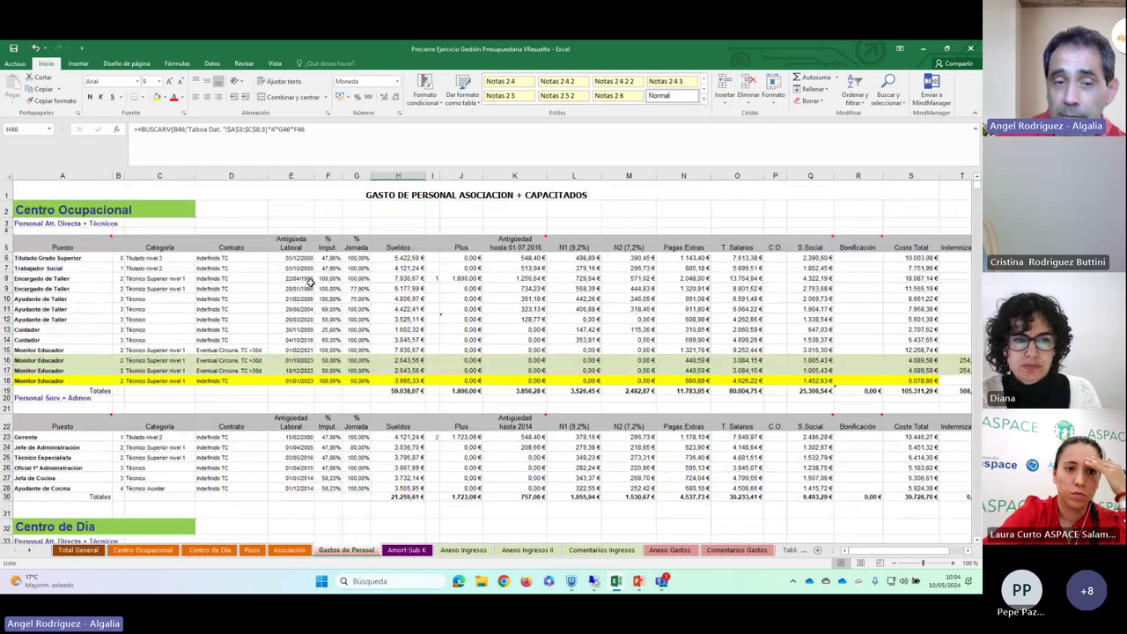
{"action": "left_click", "coordinate": [411, 256]}
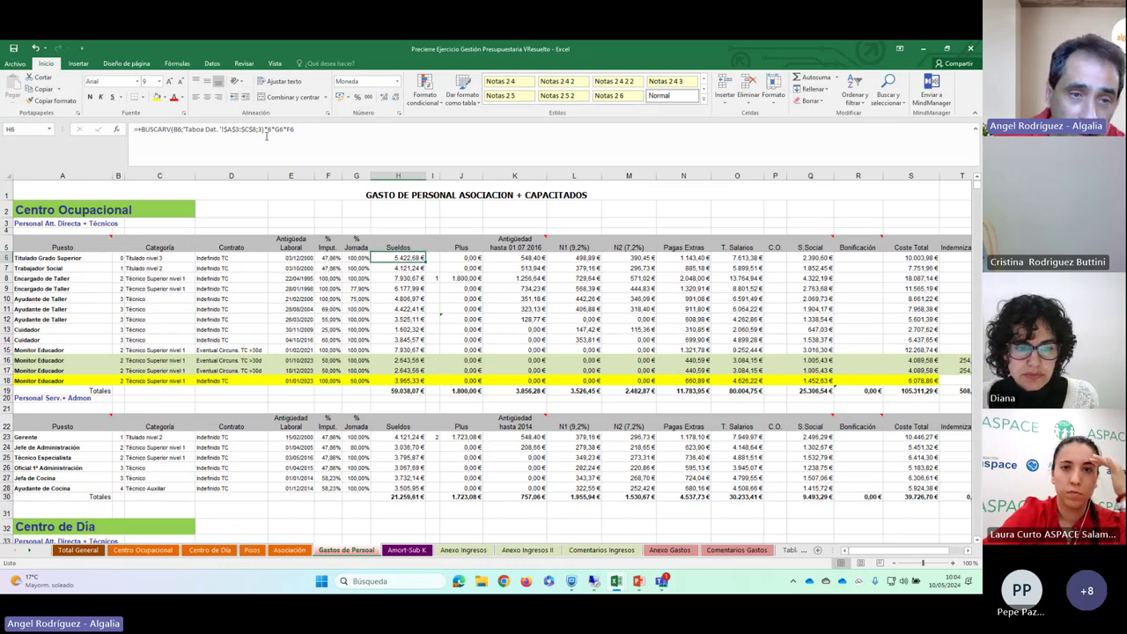
{"action": "left_click", "coordinate": [267, 130]}
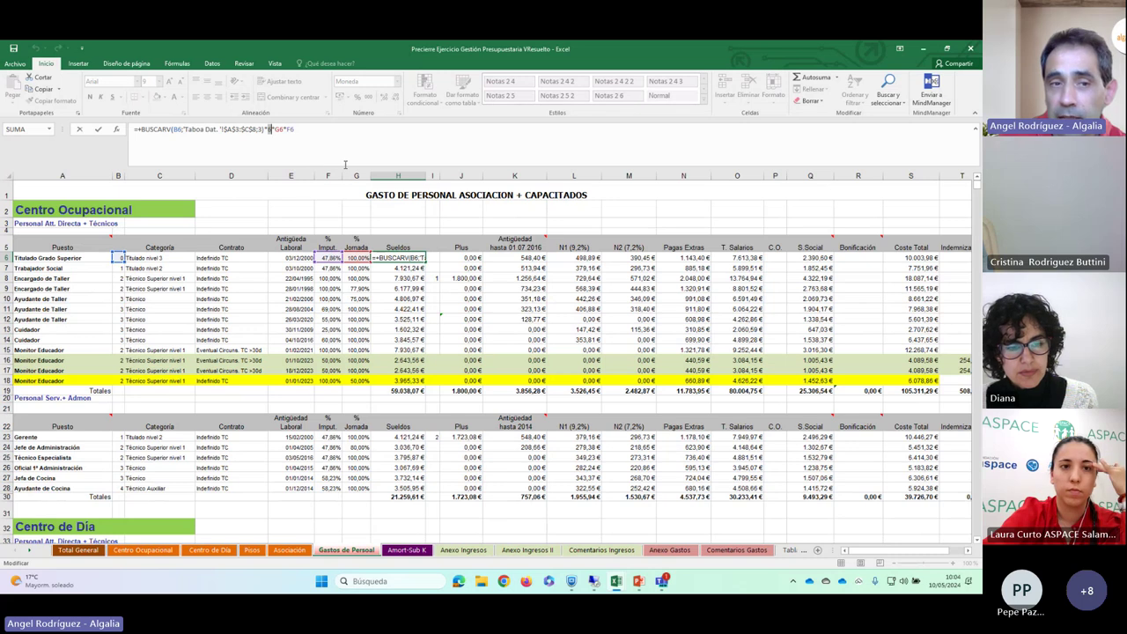
{"action": "left_click", "coordinate": [424, 140]}
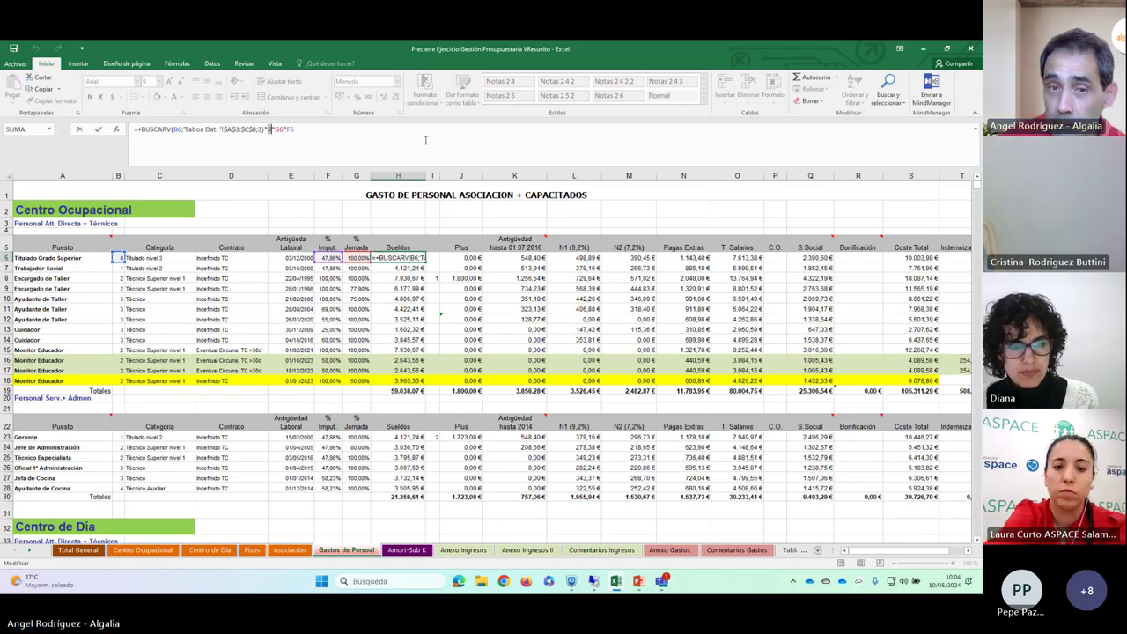
{"action": "left_click", "coordinate": [256, 348]}
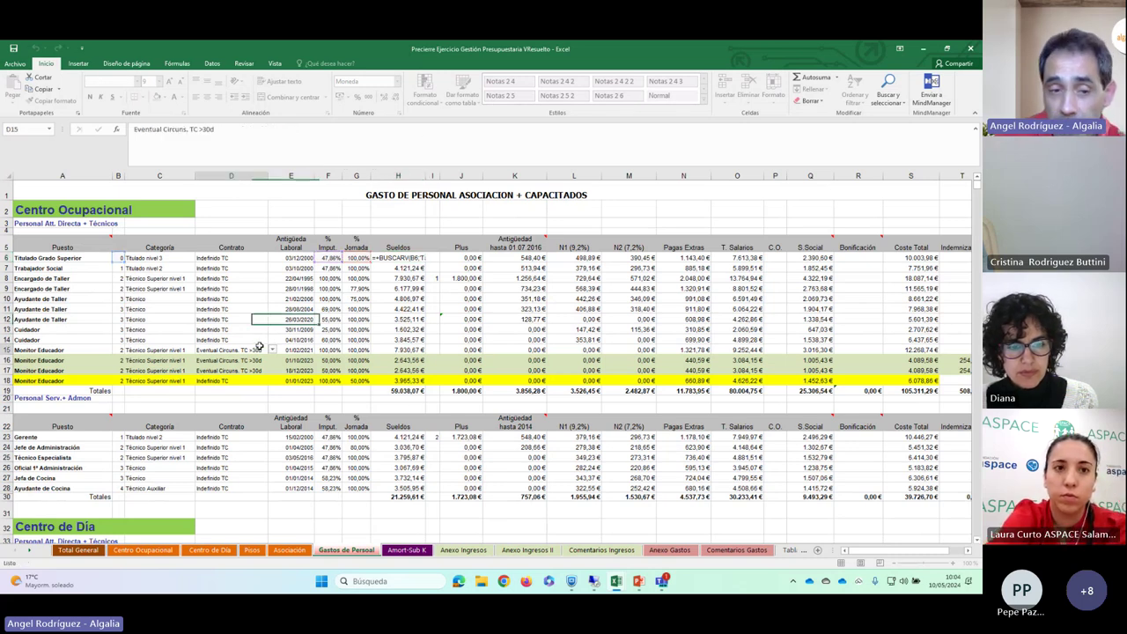
Step: Read the green Monitor Educador entry in row 16 across all its columns as far as Indemnización
{"action": "left_click", "coordinate": [326, 368]}
{"action": "left_click", "coordinate": [325, 361]}
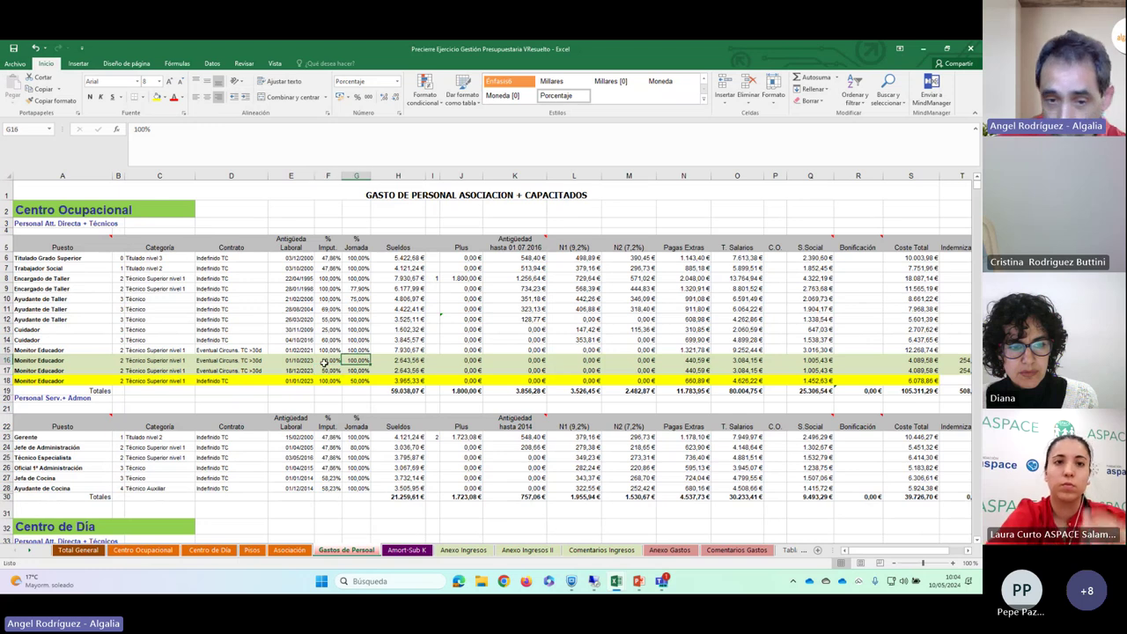
{"action": "key", "text": "Right"}
{"action": "key", "text": "Right"}
{"action": "key", "text": "Right"}
{"action": "key", "text": "Right"}
{"action": "key", "text": "Right"}
{"action": "key", "text": "Right"}
{"action": "key", "text": "Right"}
{"action": "key", "text": "Right"}
{"action": "key", "text": "Right"}
{"action": "key", "text": "Right"}
{"action": "key", "text": "Right"}
{"action": "key", "text": "Left"}
{"action": "key", "text": "Left"}
{"action": "key", "text": "Left"}
{"action": "key", "text": "Left"}
{"action": "key", "text": "Left"}
{"action": "key", "text": "Left"}
{"action": "key", "text": "Left"}
{"action": "key", "text": "Left"}
{"action": "key", "text": "Left"}
{"action": "key", "text": "Left"}
{"action": "key", "text": "Left"}
{"action": "key", "text": "Left"}
{"action": "key", "text": "Left"}
{"action": "key", "text": "Left"}
{"action": "key", "text": "Left"}
{"action": "key", "text": "Left"}
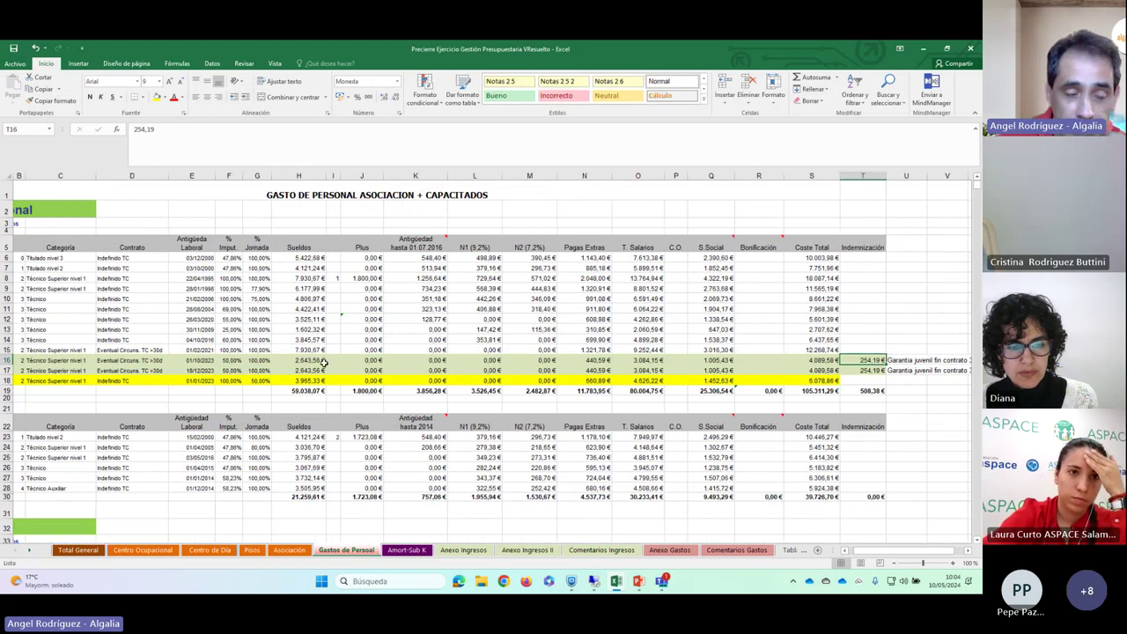
{"action": "key", "text": "Down"}
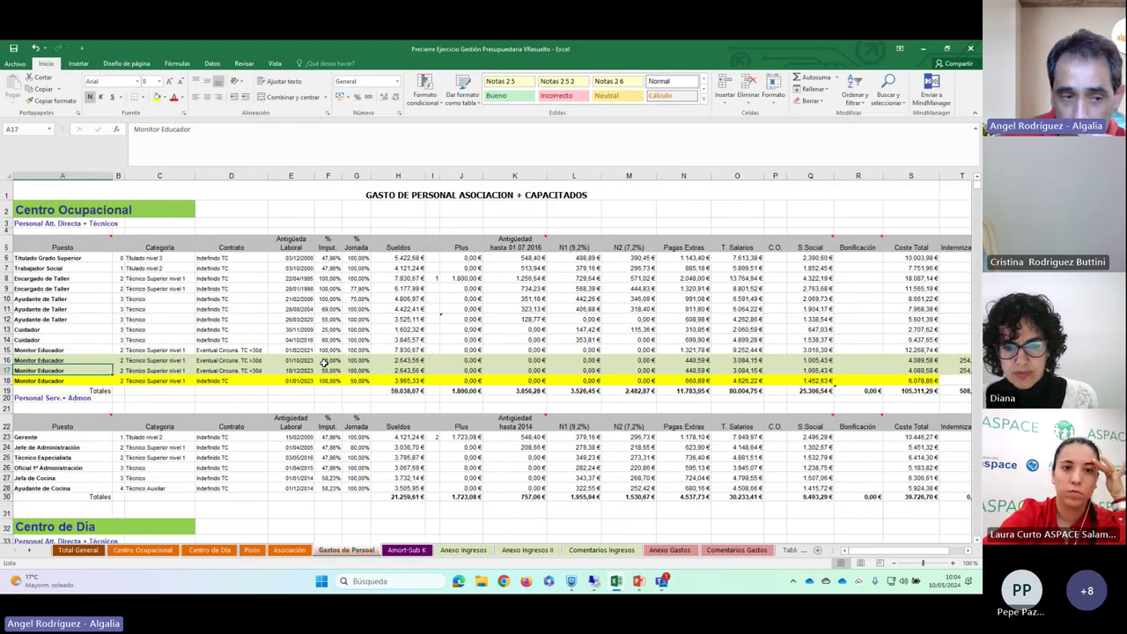
Step: Inspect the S.Social and Coste Total formulas and the Indemnización amount for the Monitor Educador in row 16
{"action": "key", "text": "Up"}
{"action": "key", "text": "Right"}
{"action": "key", "text": "Right"}
{"action": "key", "text": "Right"}
{"action": "key", "text": "Right"}
{"action": "key", "text": "Right"}
{"action": "key", "text": "Right"}
{"action": "key", "text": "Right"}
{"action": "key", "text": "Right"}
{"action": "key", "text": "Right"}
{"action": "key", "text": "Right"}
{"action": "key", "text": "Right"}
{"action": "key", "text": "Right"}
{"action": "key", "text": "Right"}
{"action": "key", "text": "Right"}
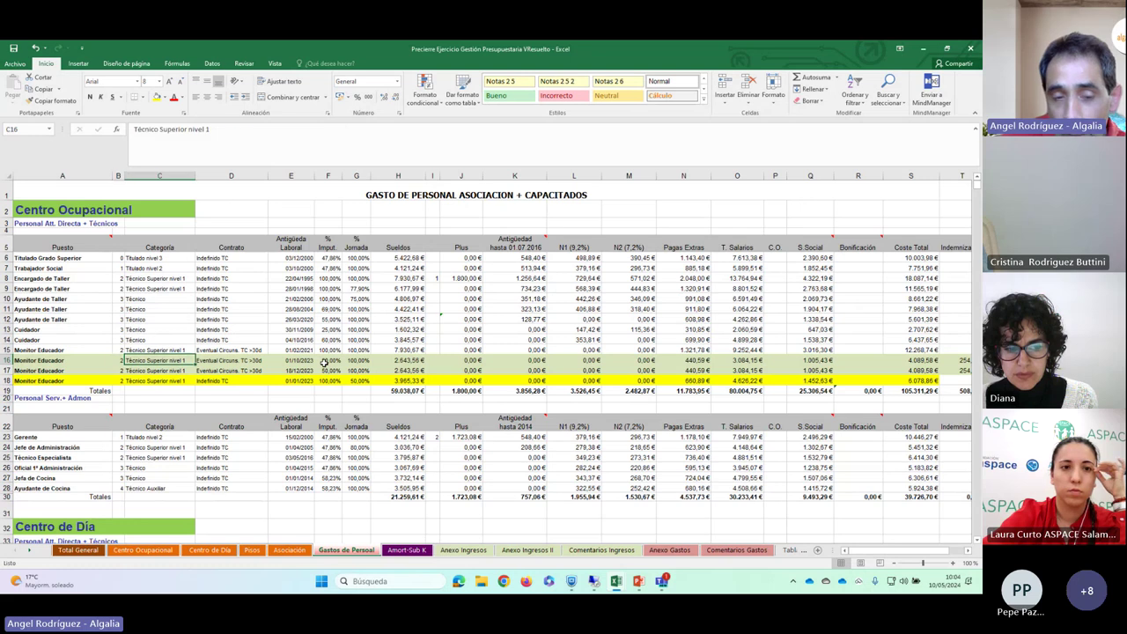
{"action": "key", "text": "Right"}
{"action": "key", "text": "Right"}
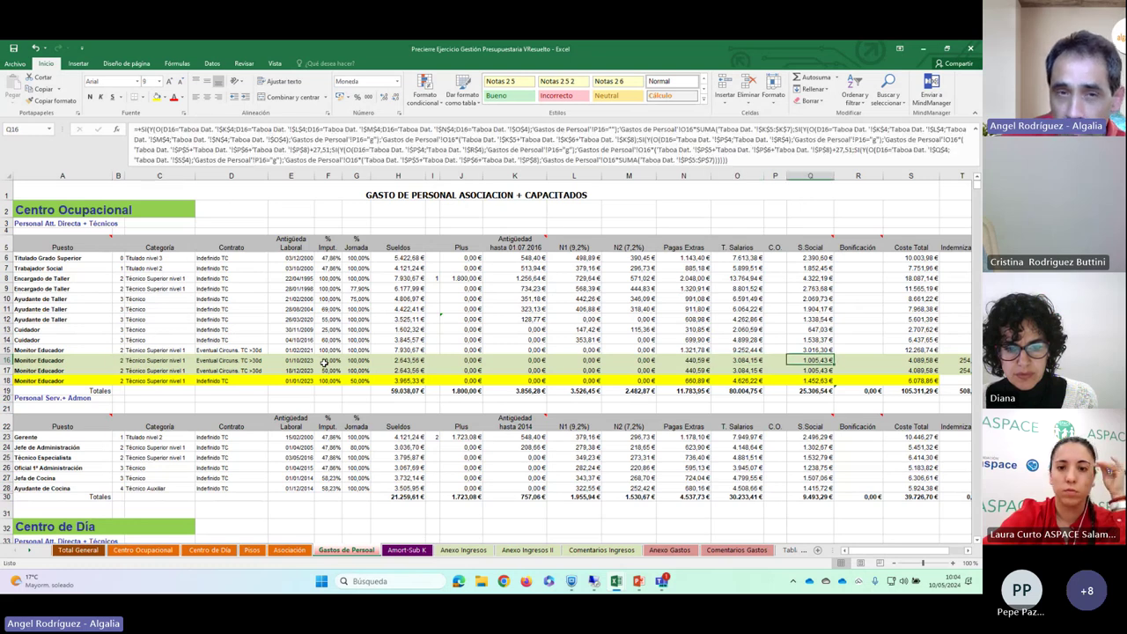
{"action": "key", "text": "Right"}
{"action": "key", "text": "Right"}
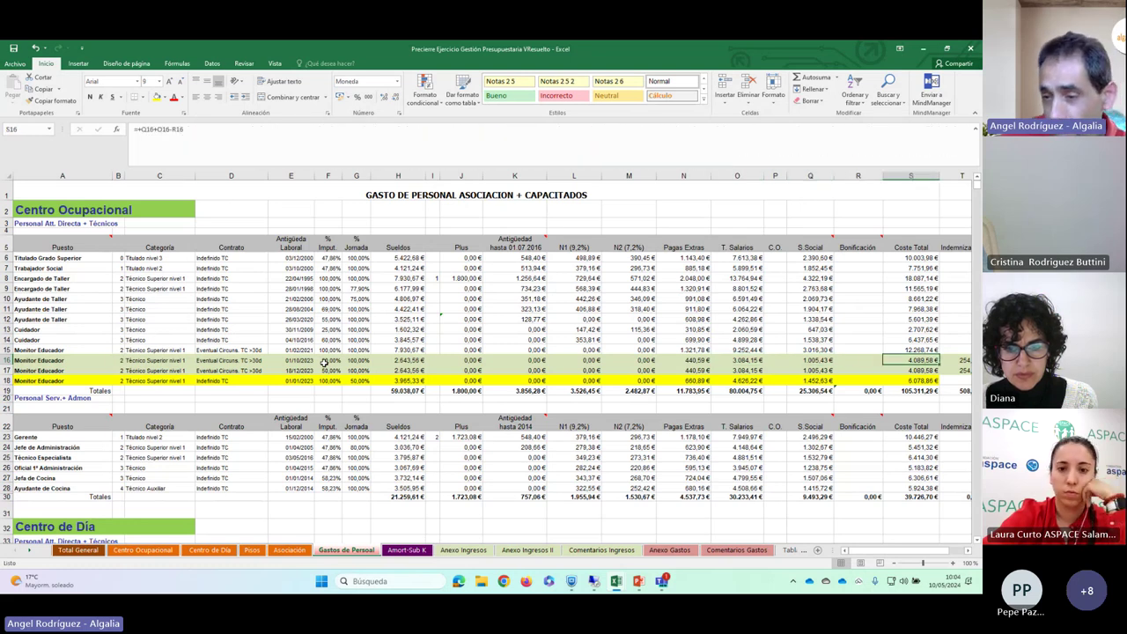
{"action": "key", "text": "Right"}
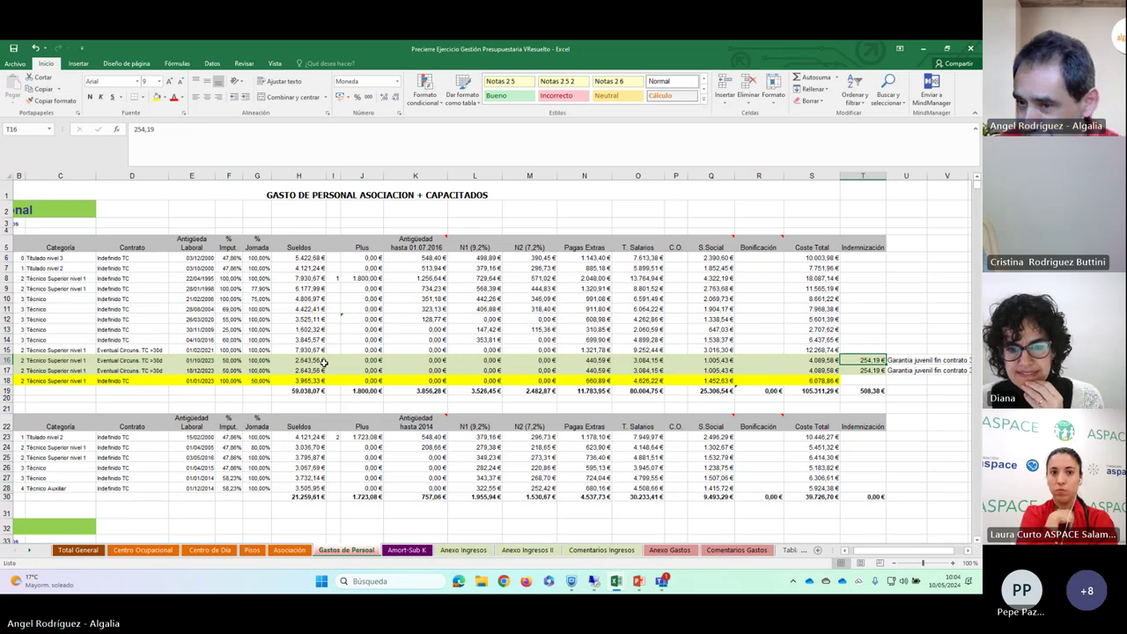
Step: Examine the N1 formula, imputation percentage and Sueldos formula for the Ayudante de Taller in row 11
{"action": "left_click_drag", "start_coordinate": [477, 309], "coordinate": [476, 303]}
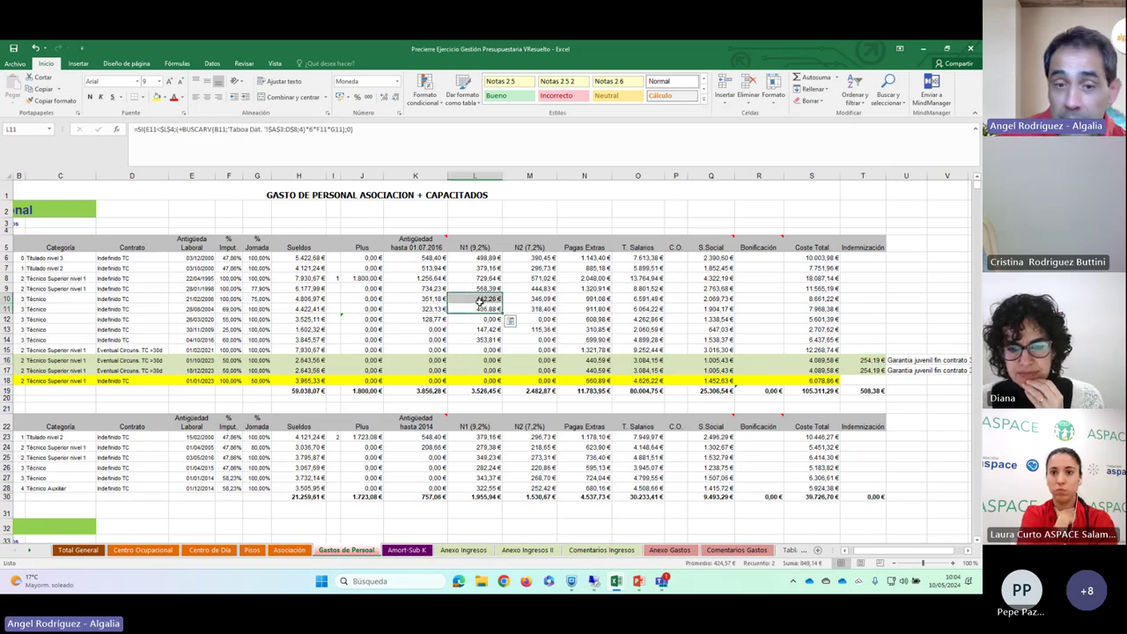
{"action": "key", "text": "Left"}
{"action": "key", "text": "Left"}
{"action": "key", "text": "Left"}
{"action": "key", "text": "Left"}
{"action": "key", "text": "Left"}
{"action": "key", "text": "Left"}
{"action": "key", "text": "Left"}
{"action": "key", "text": "Left"}
{"action": "key", "text": "Left"}
{"action": "key", "text": "Left"}
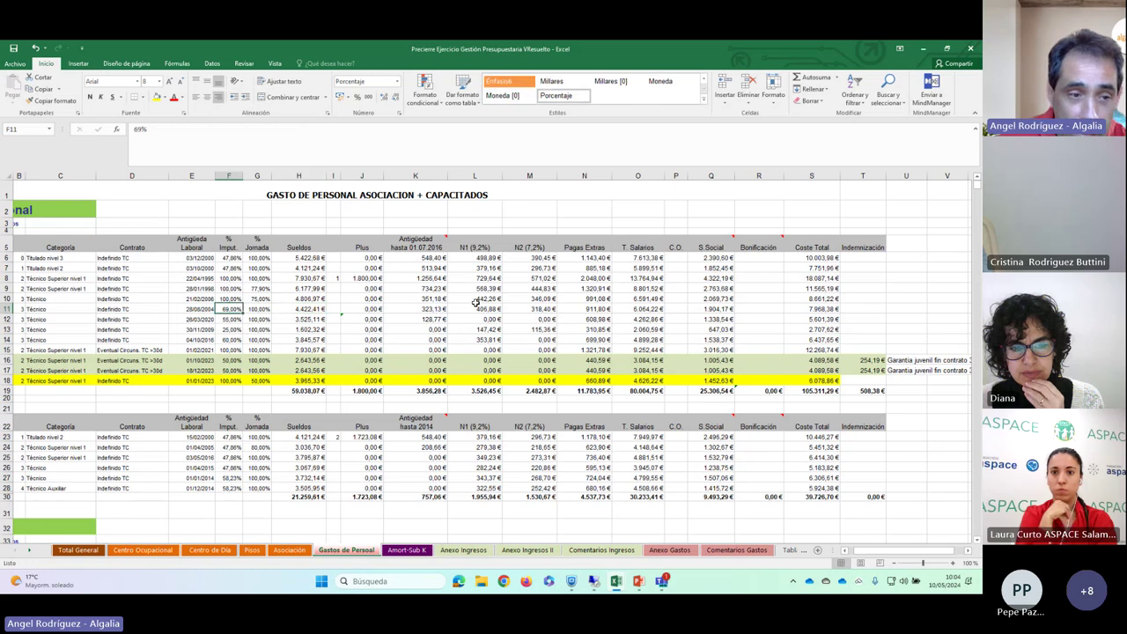
{"action": "key", "text": "Left"}
{"action": "key", "text": "Right"}
{"action": "key", "text": "Right"}
{"action": "key", "text": "Right"}
{"action": "key", "text": "Right"}
{"action": "key", "text": "Right"}
{"action": "key", "text": "Right"}
{"action": "key", "text": "Right"}
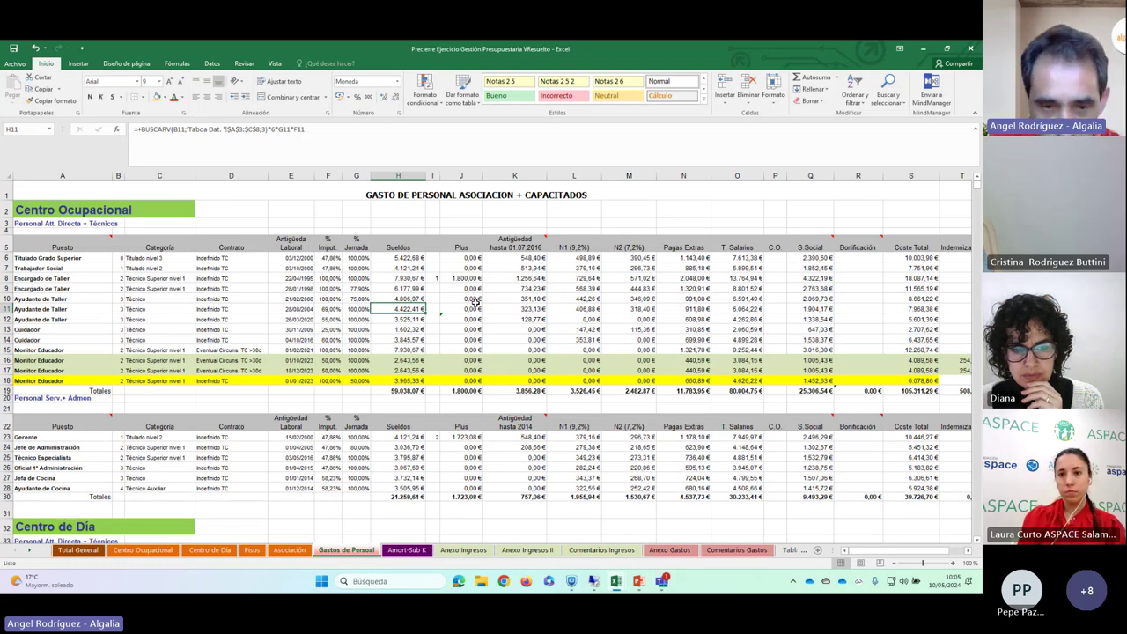
Step: Check the Sueldos formulas down to the Monitor Educador in row 15, then view that row's Jornada percentage and Puesto
{"action": "key", "text": "Down"}
{"action": "key", "text": "Down"}
{"action": "key", "text": "Down"}
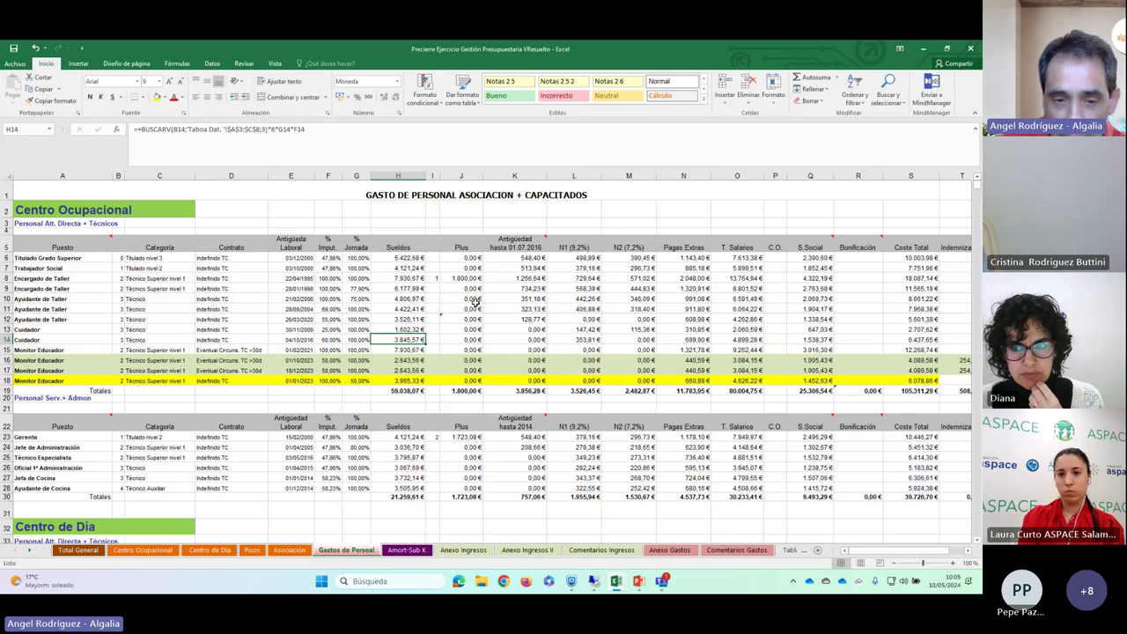
{"action": "key", "text": "Down"}
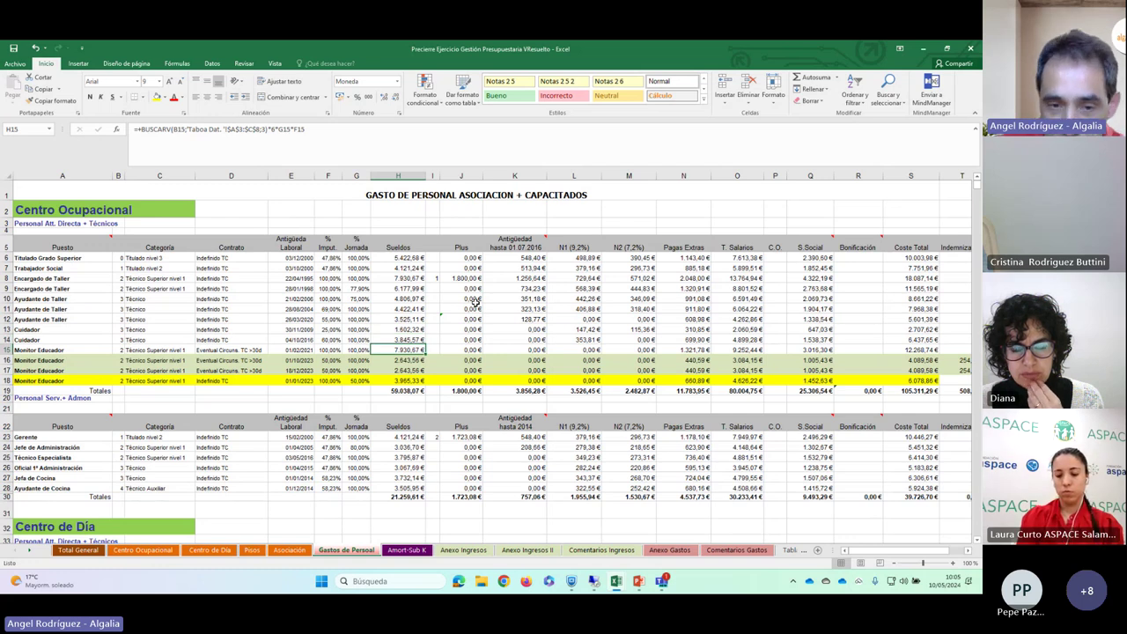
{"action": "key", "text": "Left"}
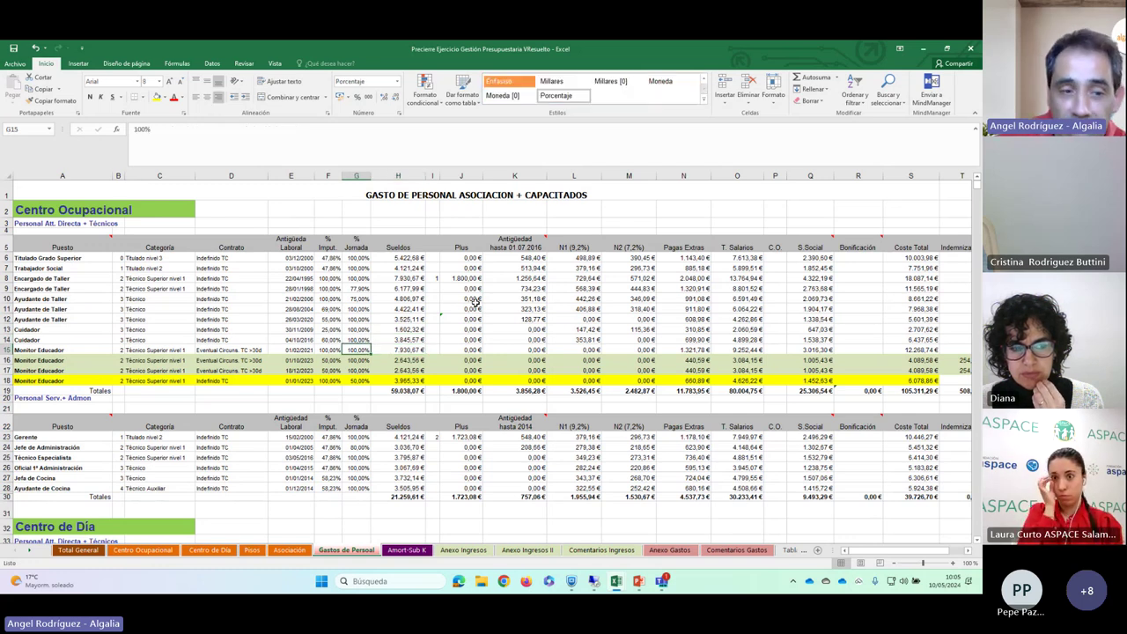
{"action": "key", "text": "Home"}
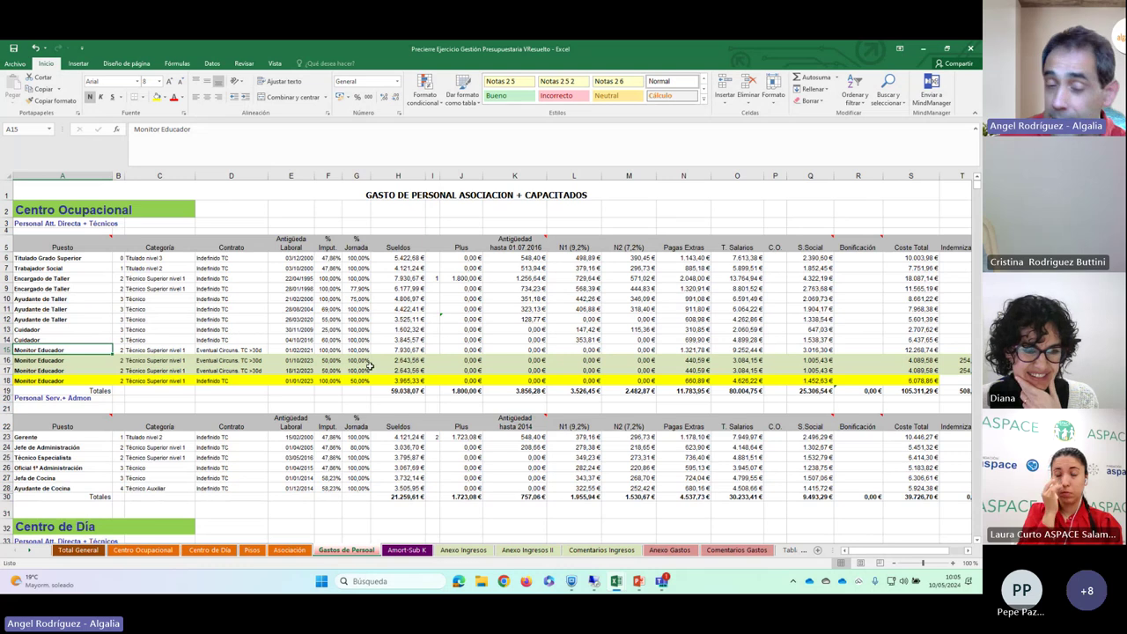
Step: Inspect the Sueldos formula for the Titulado Grado Superior in row 6, then check the Sueldos range down to row 18
{"action": "left_click", "coordinate": [398, 258]}
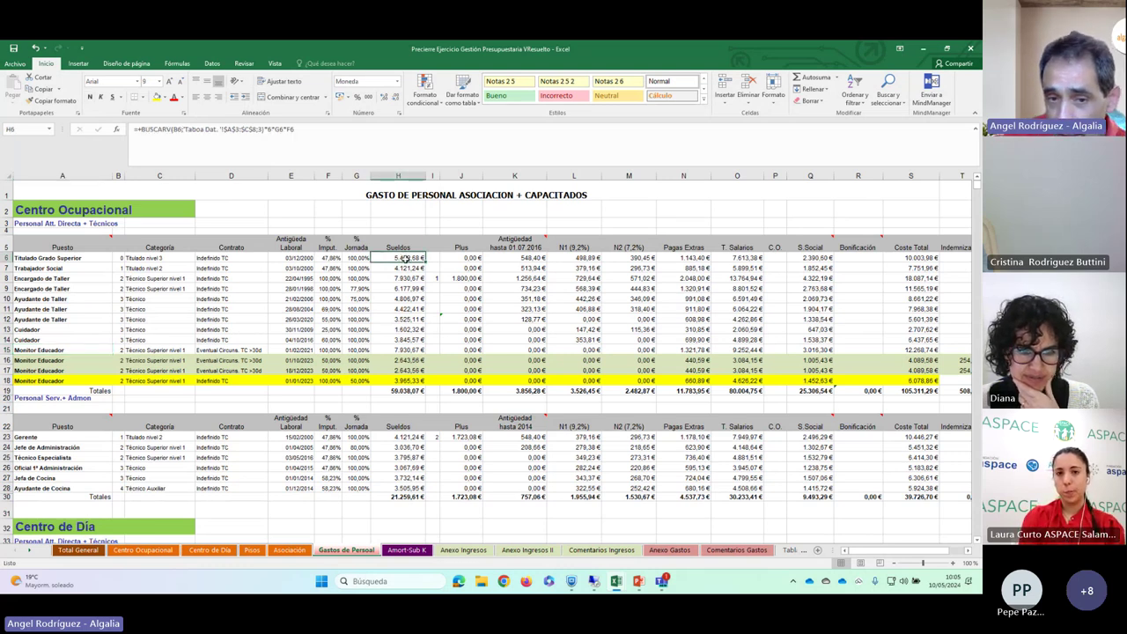
{"action": "left_click_drag", "start_coordinate": [403, 258], "coordinate": [397, 381]}
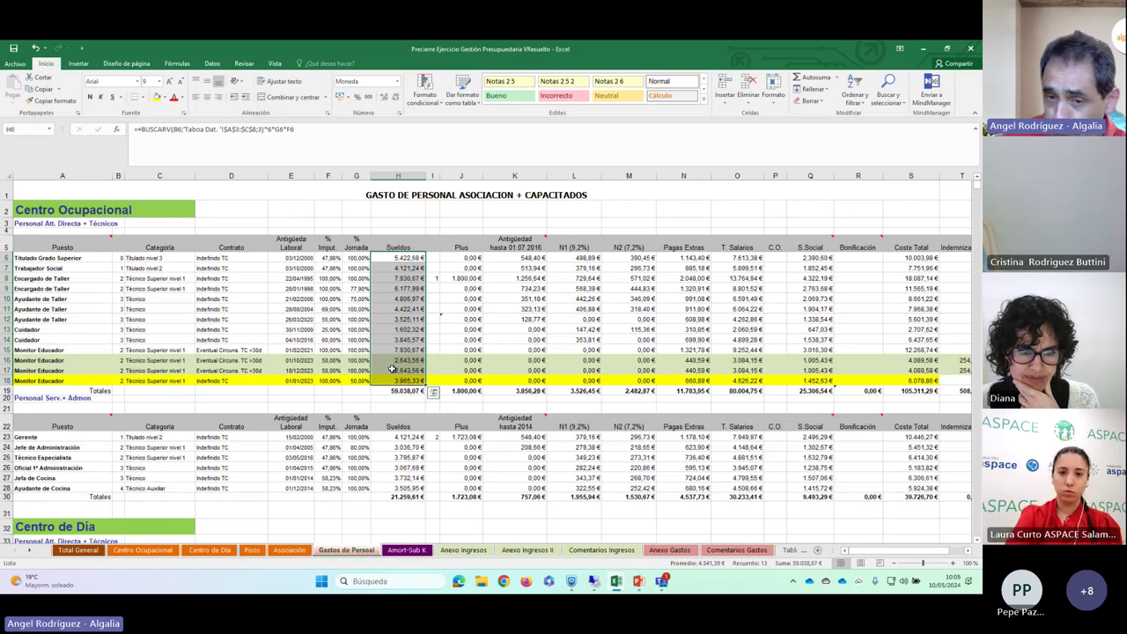
{"action": "left_click", "coordinate": [279, 214]}
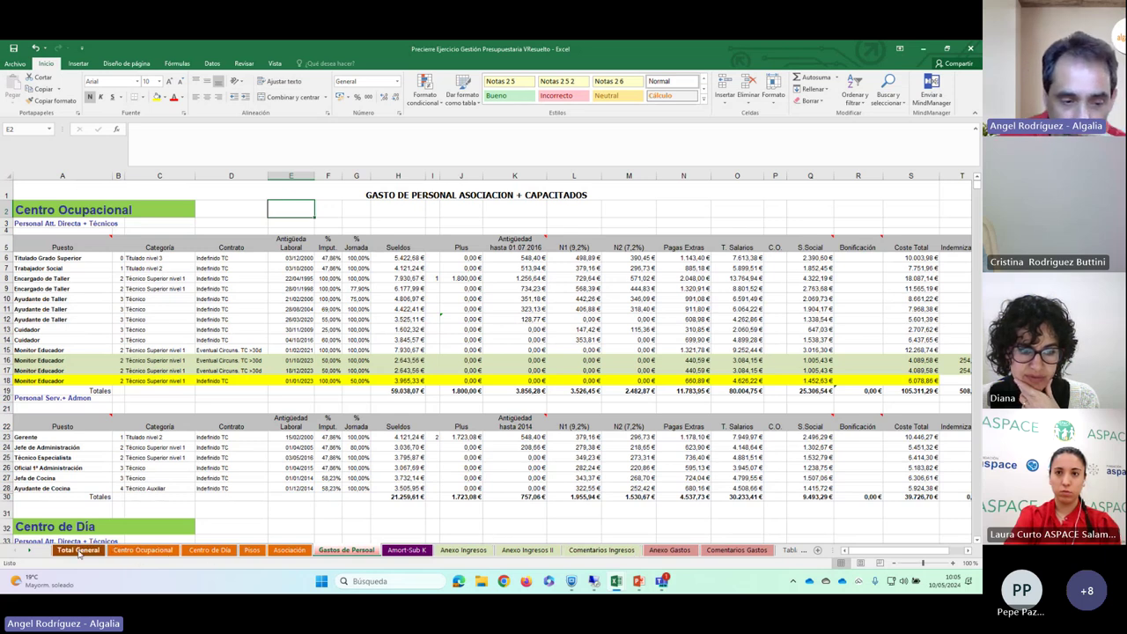
Step: Show the Centro Ocupacional sheet and compare its income lines for REALIZADO A 30.6 and PPTO 01.7-31.12
{"action": "left_click", "coordinate": [143, 551]}
{"action": "scroll", "coordinate": [232, 256], "scroll_direction": "up", "scroll_amount": 15}
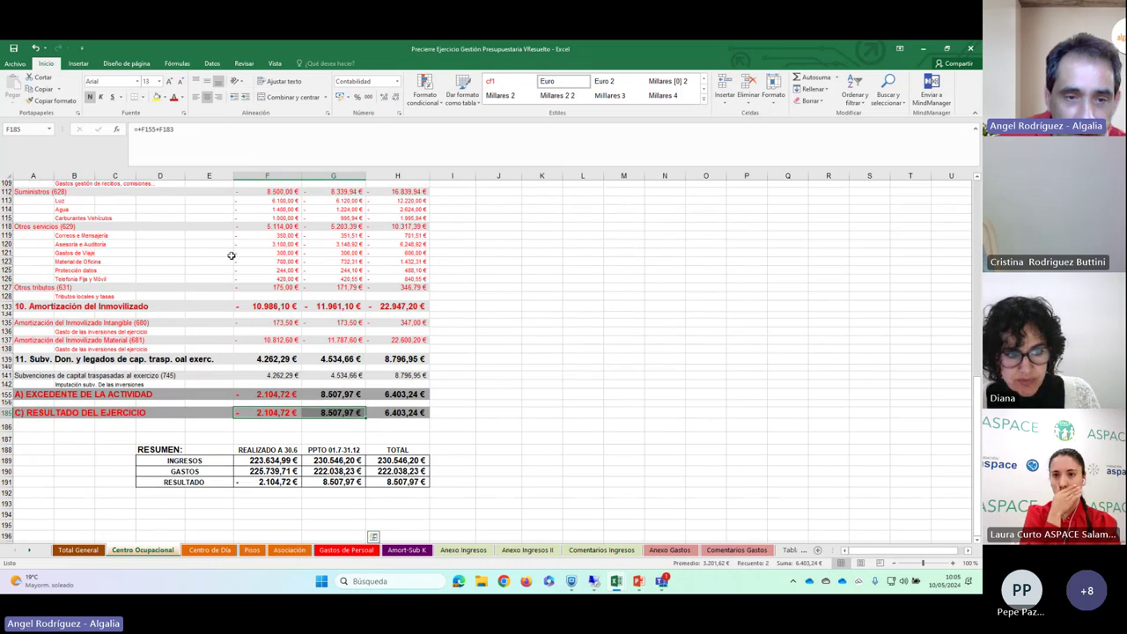
{"action": "scroll", "coordinate": [234, 258], "scroll_direction": "up", "scroll_amount": 12}
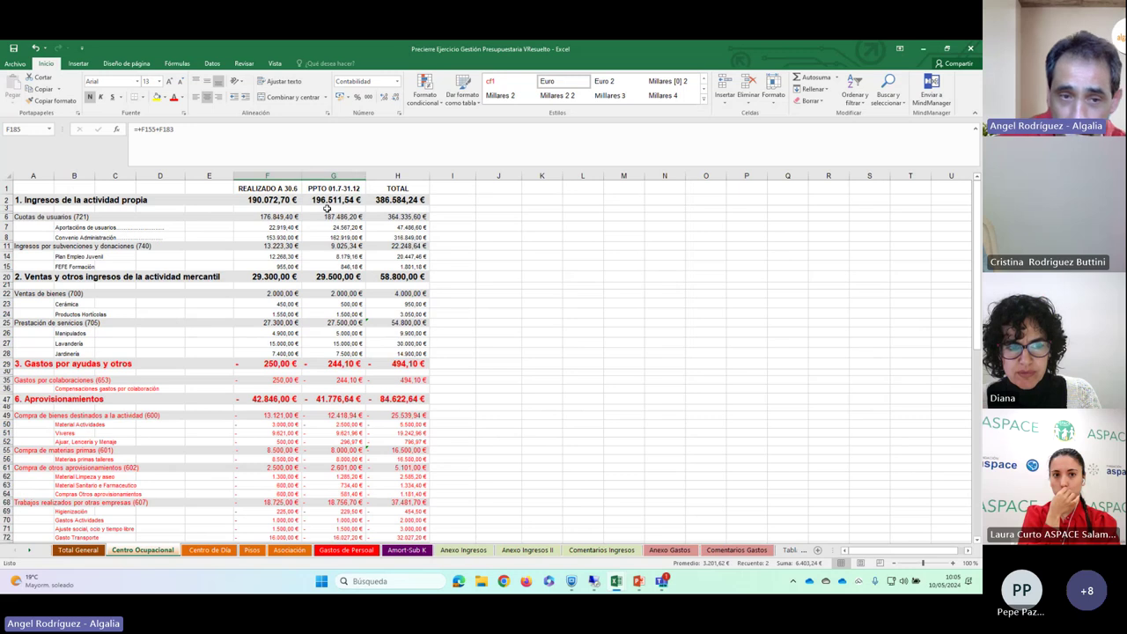
{"action": "scroll", "coordinate": [335, 221], "scroll_direction": "down", "scroll_amount": 3}
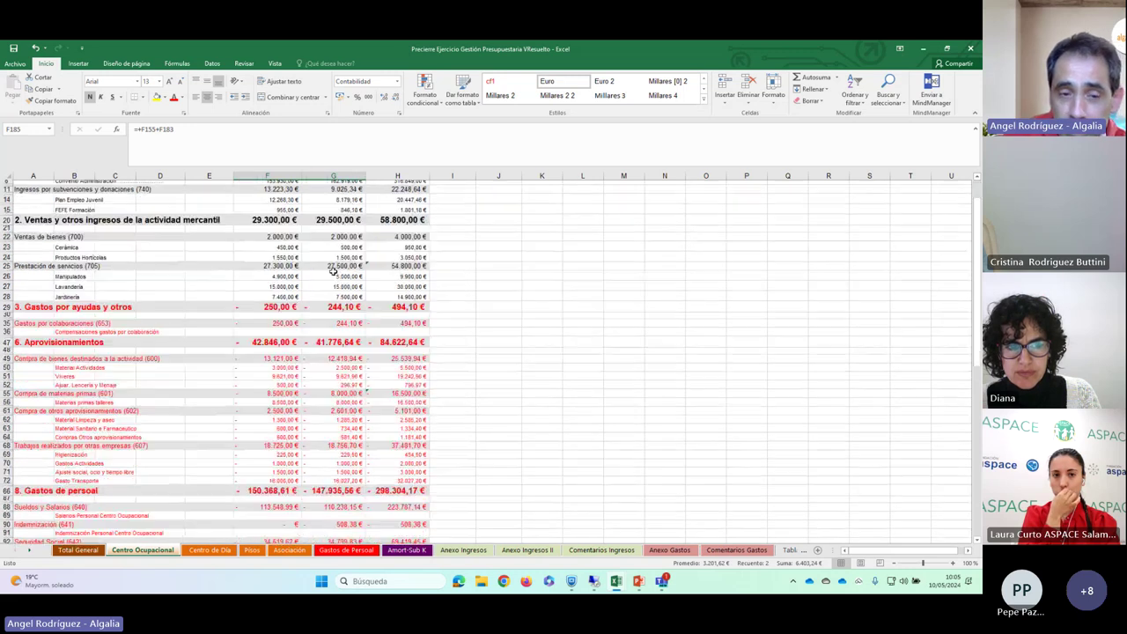
{"action": "scroll", "coordinate": [332, 270], "scroll_direction": "up", "scroll_amount": 3}
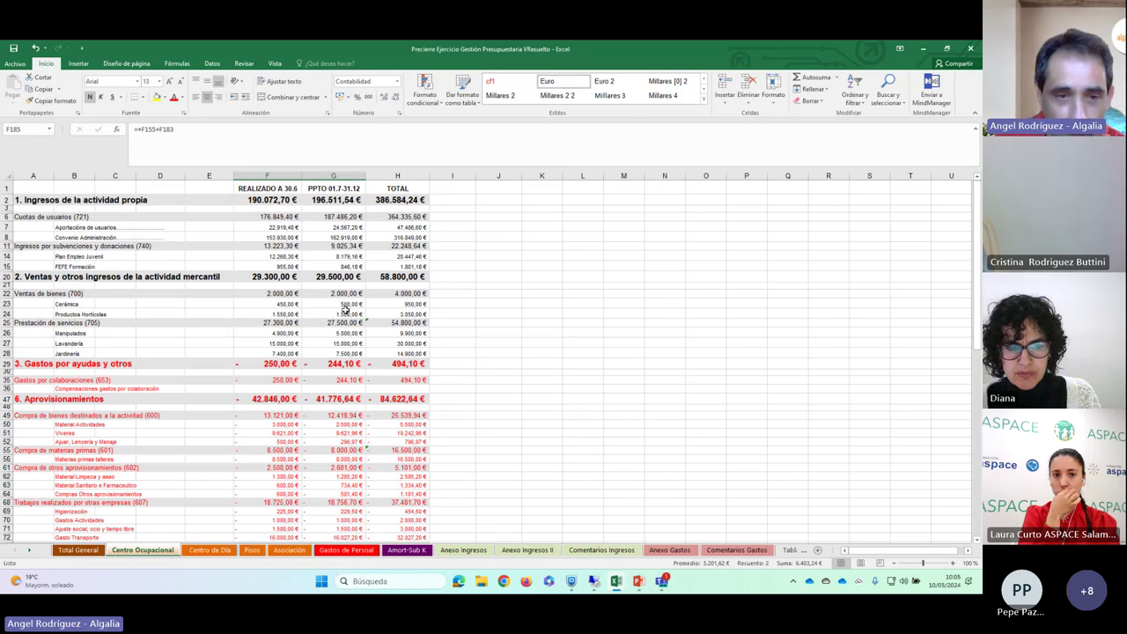
{"action": "scroll", "coordinate": [322, 300], "scroll_direction": "down", "scroll_amount": 3}
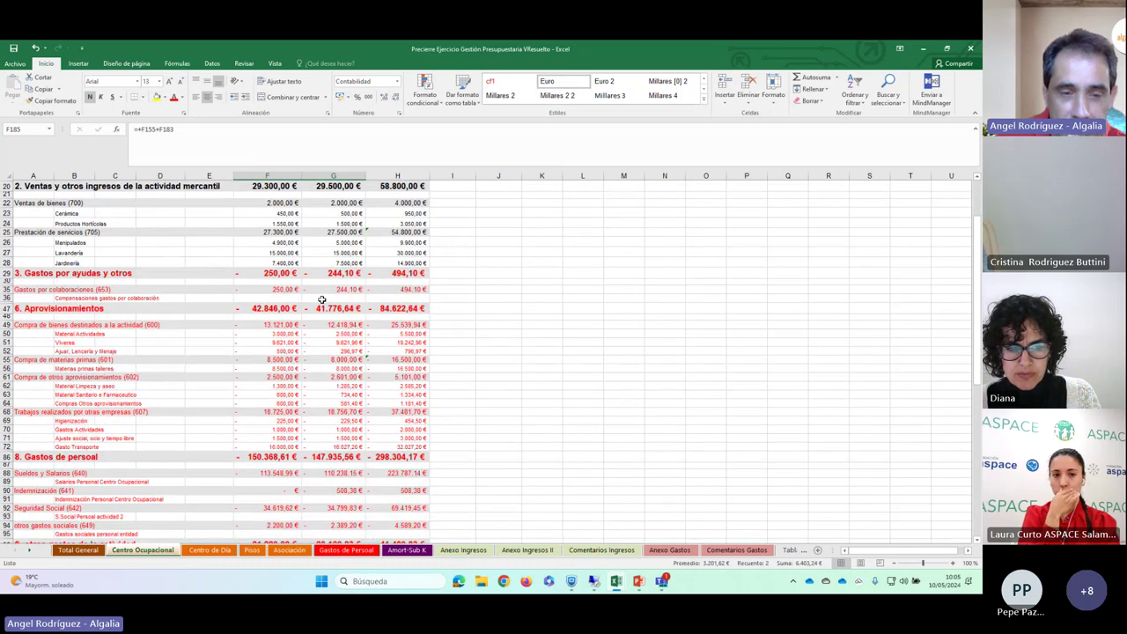
Step: Review the Centro Ocupacional expenses down to RESULTADO DEL EJERCICIO and inspect its second-half budget and TOTAL cells
{"action": "scroll", "coordinate": [322, 300], "scroll_direction": "down", "scroll_amount": 10}
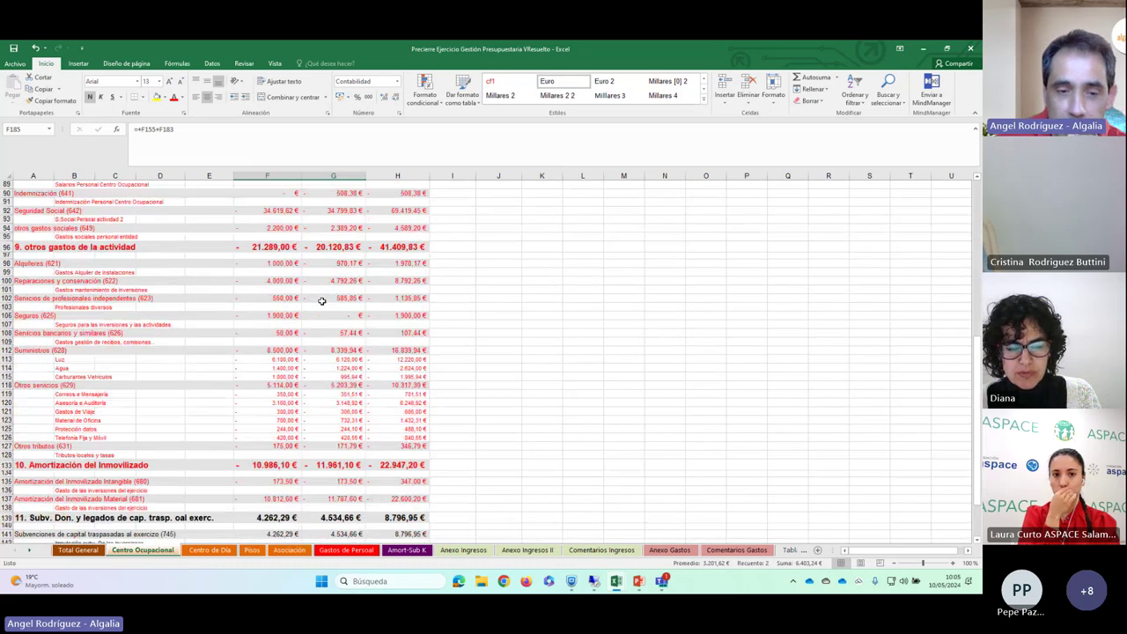
{"action": "scroll", "coordinate": [323, 301], "scroll_direction": "down", "scroll_amount": 4}
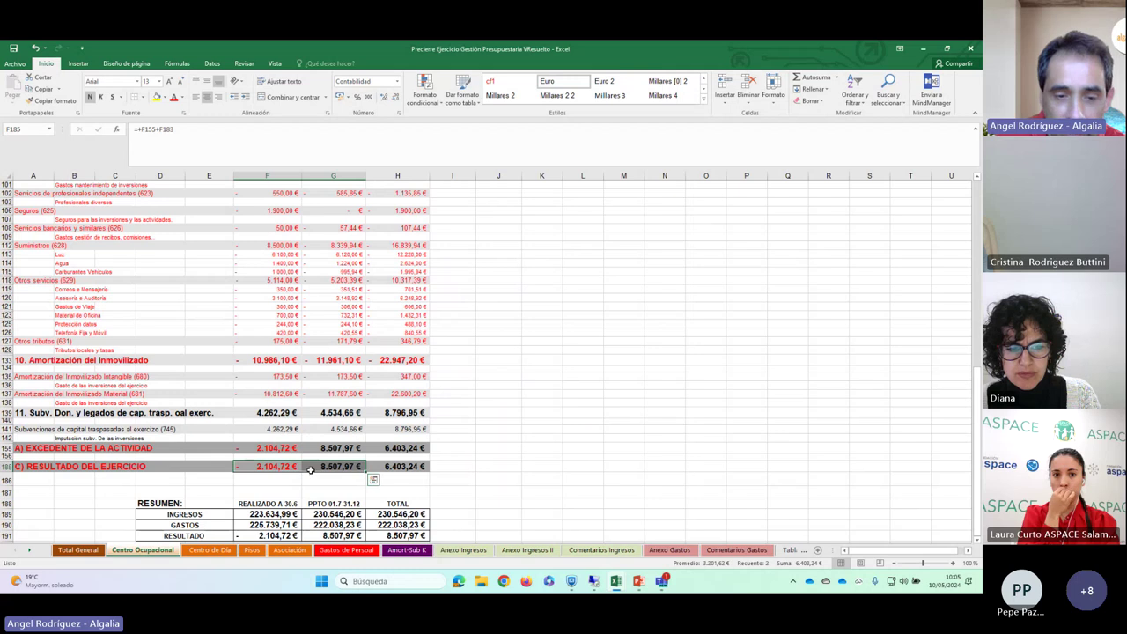
{"action": "left_click", "coordinate": [333, 467]}
{"action": "left_click", "coordinate": [335, 481]}
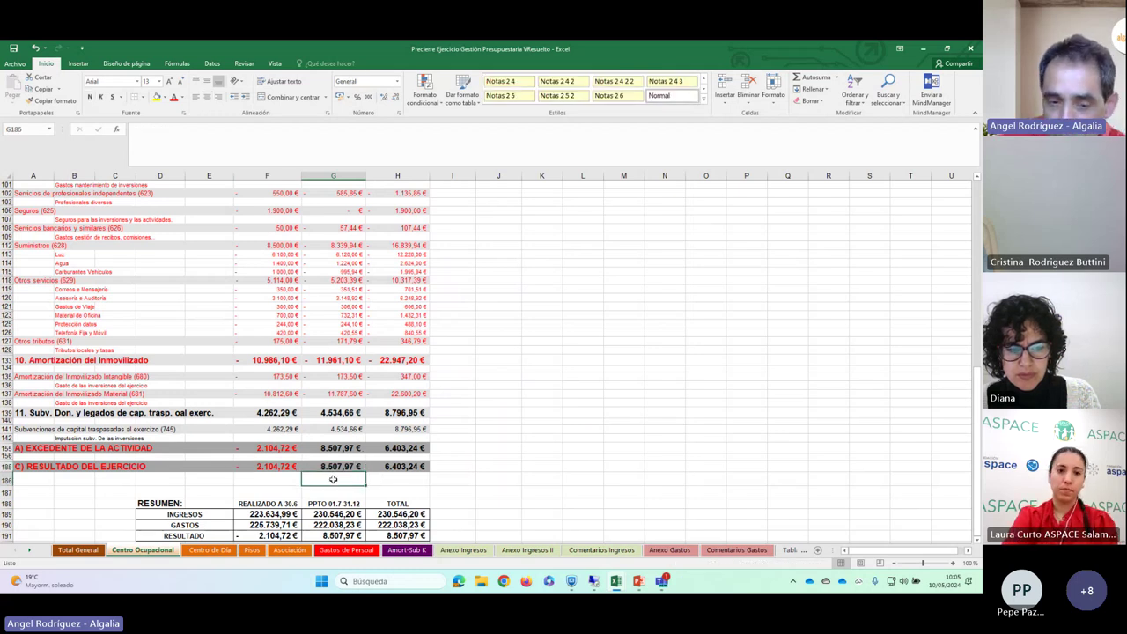
{"action": "left_click", "coordinate": [404, 464]}
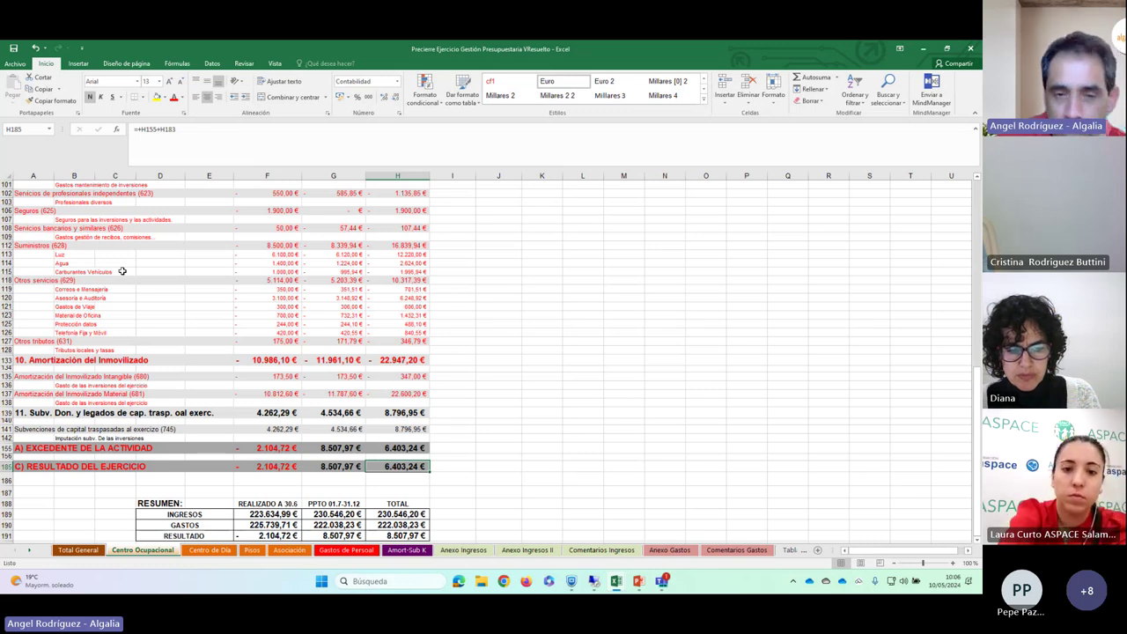
Step: Examine the Centro Ocupacional TOTAL column from row 1 and slightly widen the empty column I beside it
{"action": "scroll", "coordinate": [399, 290], "scroll_direction": "up", "scroll_amount": 20}
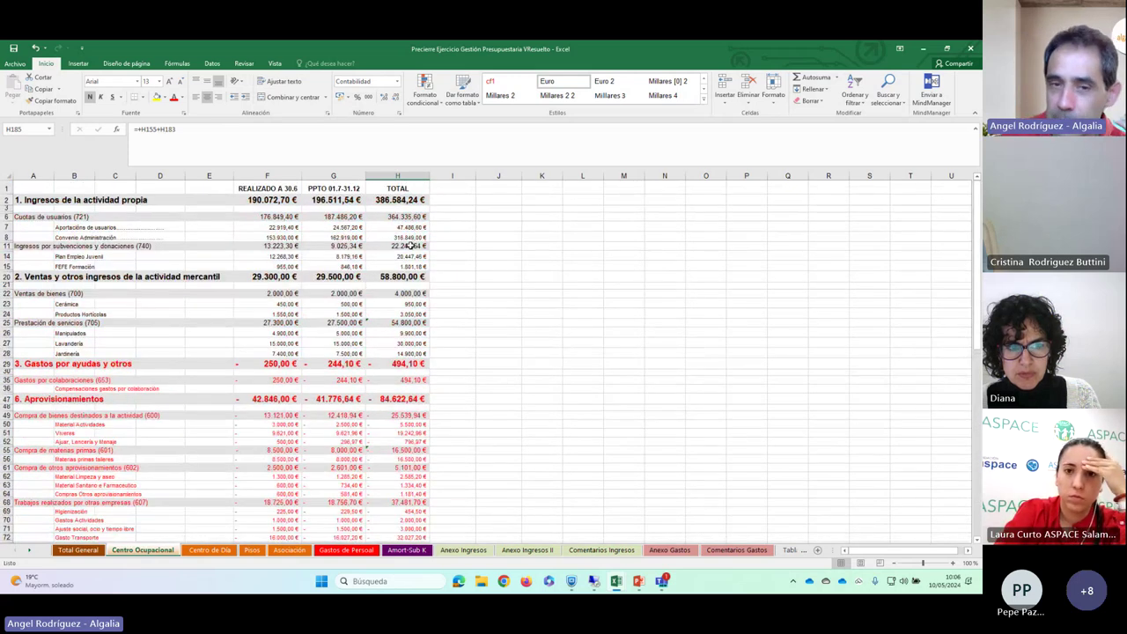
{"action": "left_click", "coordinate": [447, 175]}
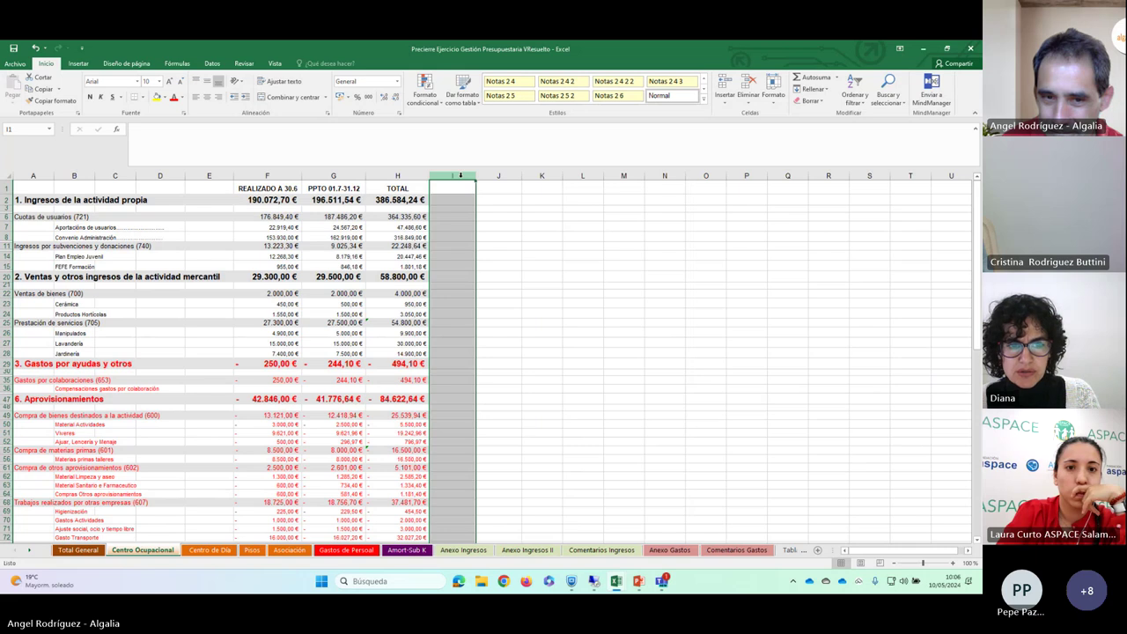
{"action": "left_click", "coordinate": [379, 174]}
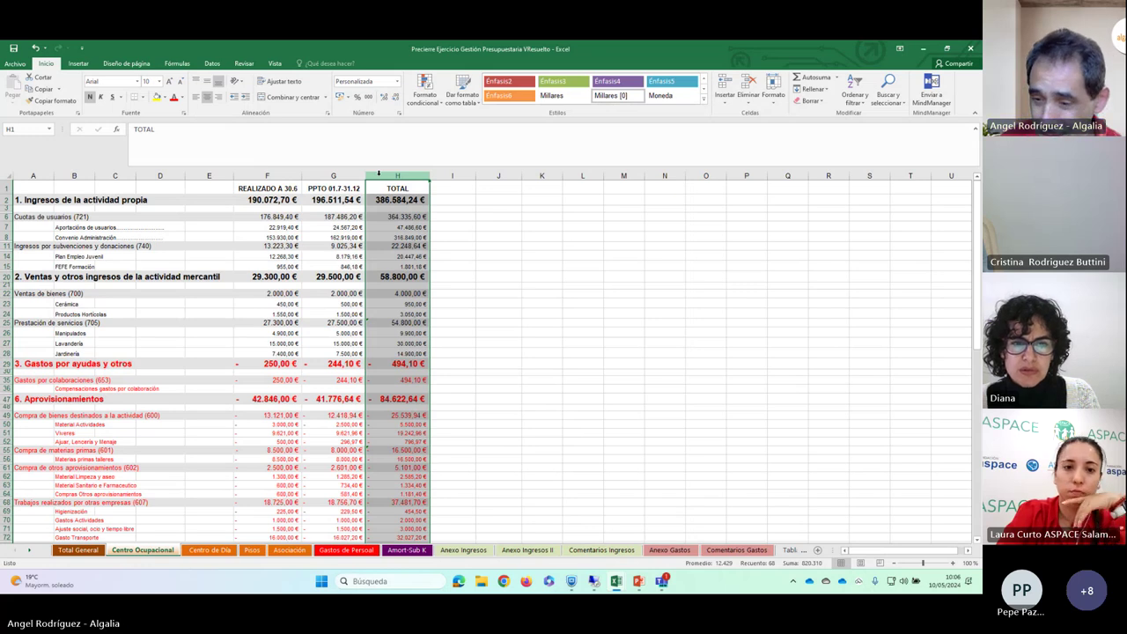
{"action": "left_click", "coordinate": [445, 176]}
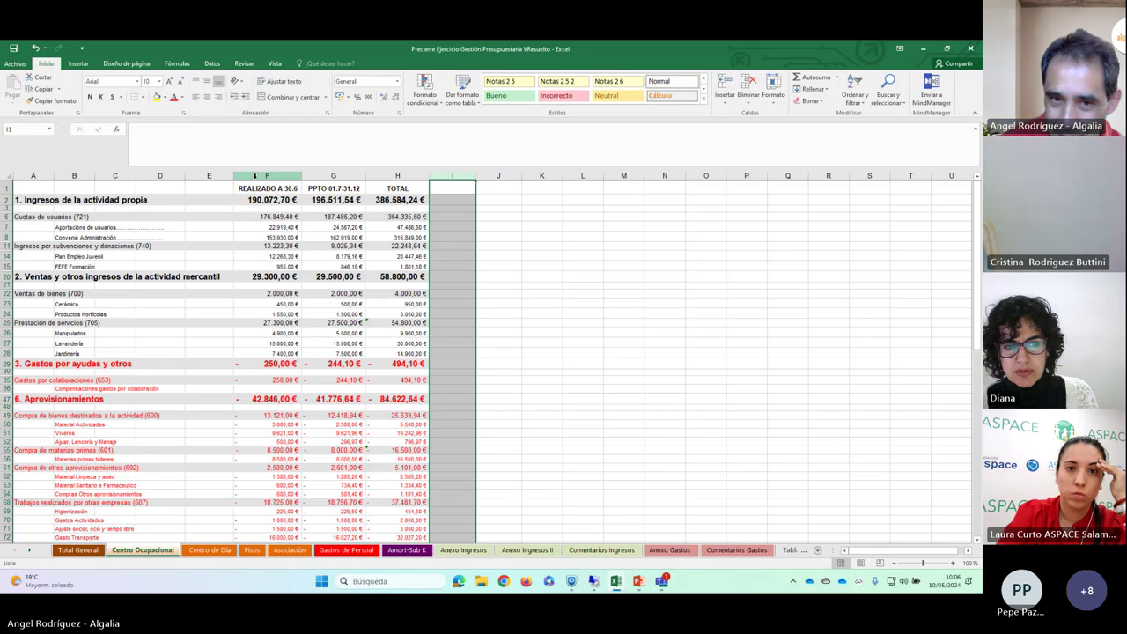
{"action": "left_click_drag", "start_coordinate": [475, 176], "coordinate": [481, 176]}
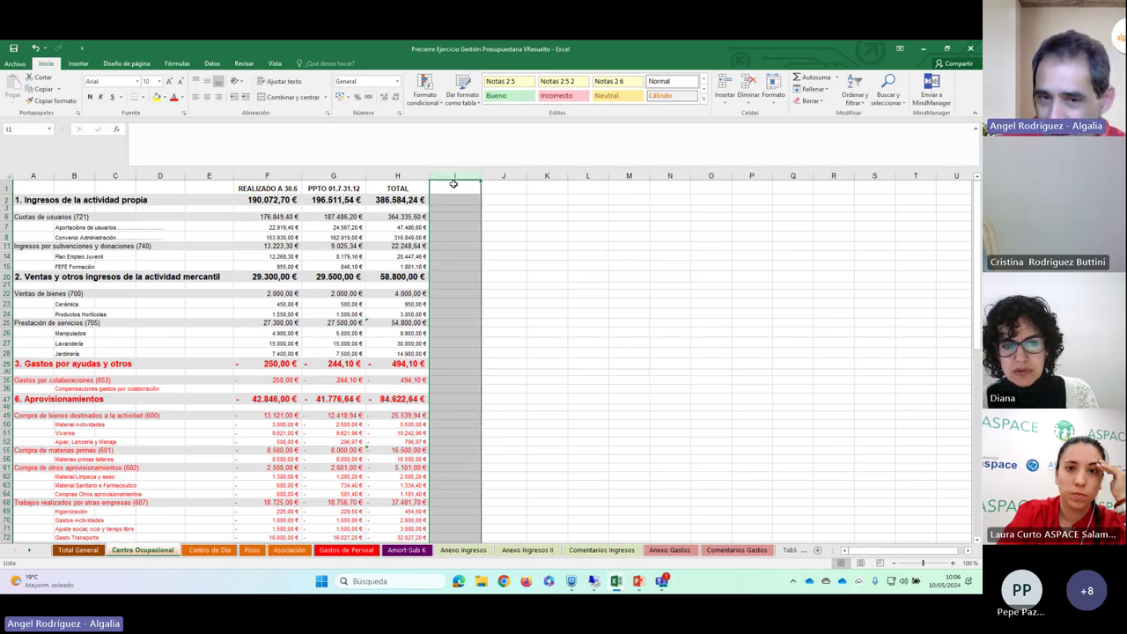
Step: Inspect the TOTAL formula for Ingresos de la actividad propia in row 2 and the empty cells I2 and J2 beside it
{"action": "left_click", "coordinate": [454, 203]}
{"action": "left_click", "coordinate": [506, 198]}
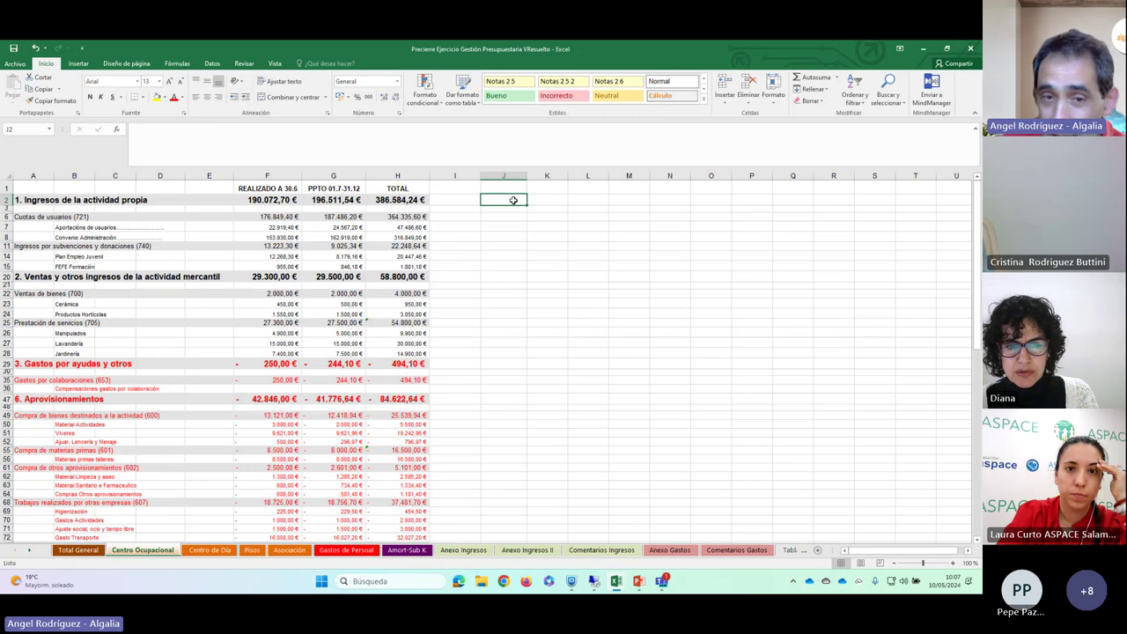
{"action": "left_click", "coordinate": [462, 200]}
{"action": "left_click", "coordinate": [495, 199]}
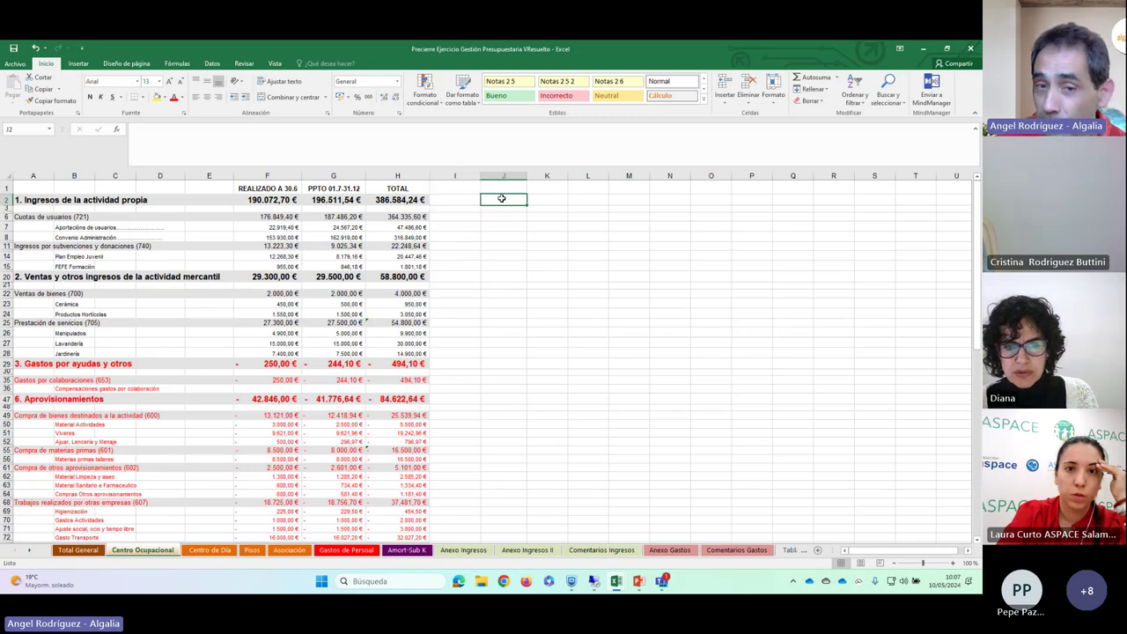
{"action": "left_click", "coordinate": [464, 205]}
{"action": "left_click", "coordinate": [381, 197]}
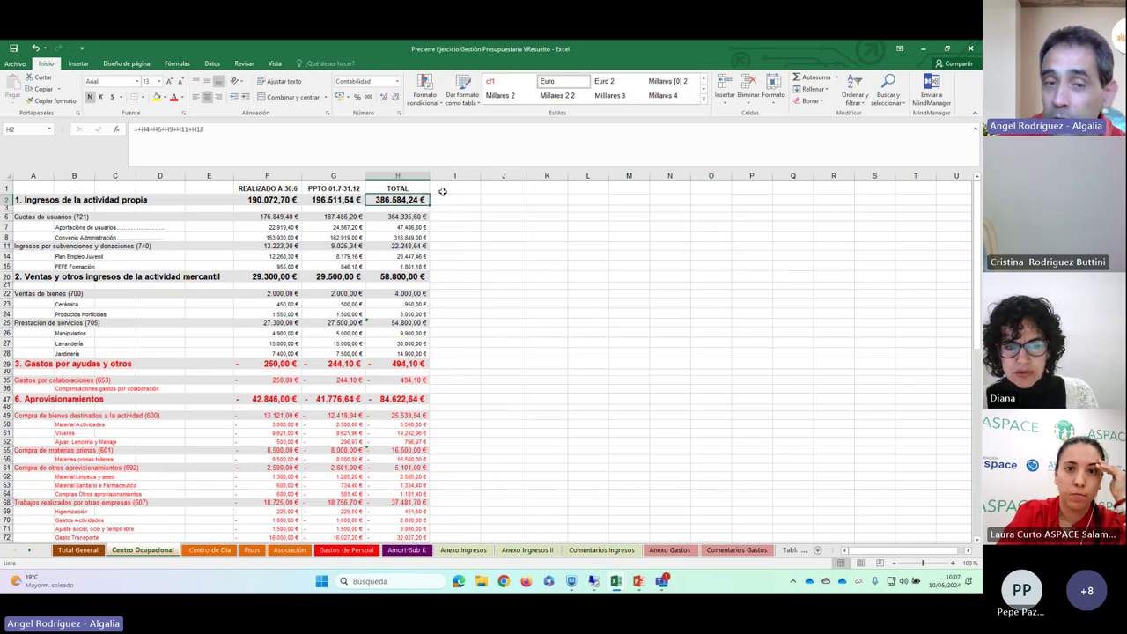
{"action": "left_click", "coordinate": [451, 201]}
{"action": "left_click", "coordinate": [488, 200]}
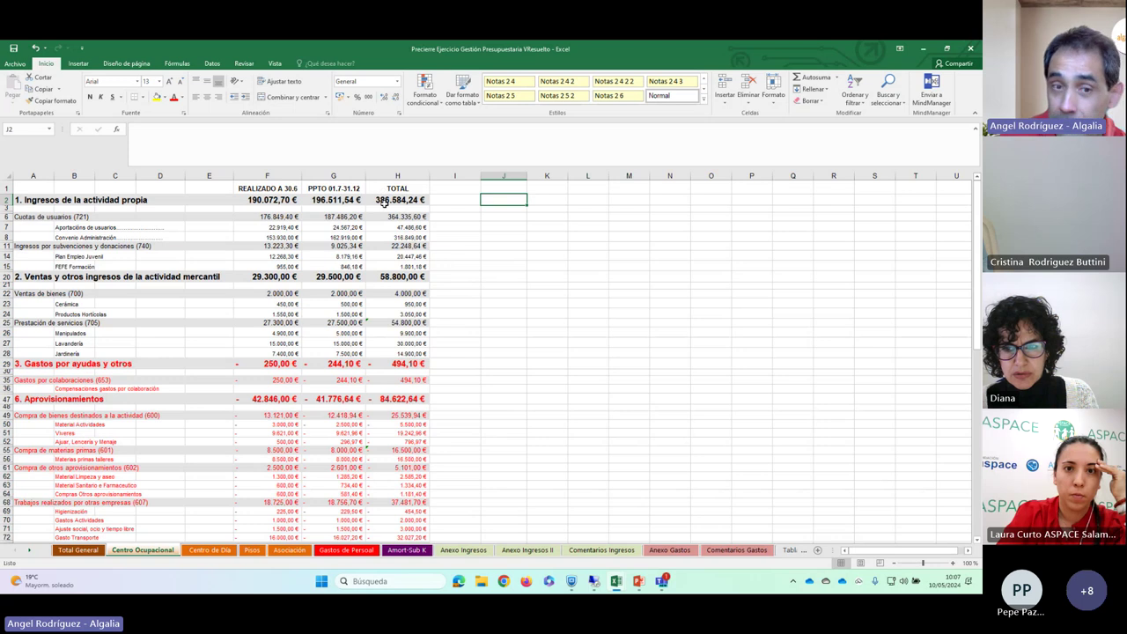
{"action": "left_click", "coordinate": [448, 203]}
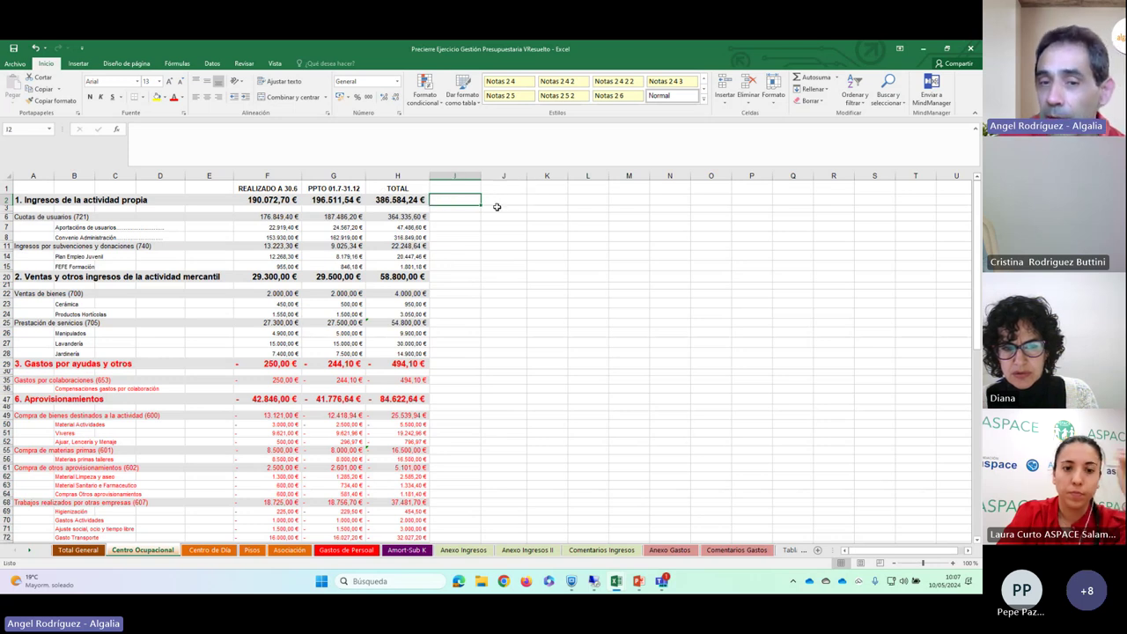
{"action": "left_click", "coordinate": [504, 198]}
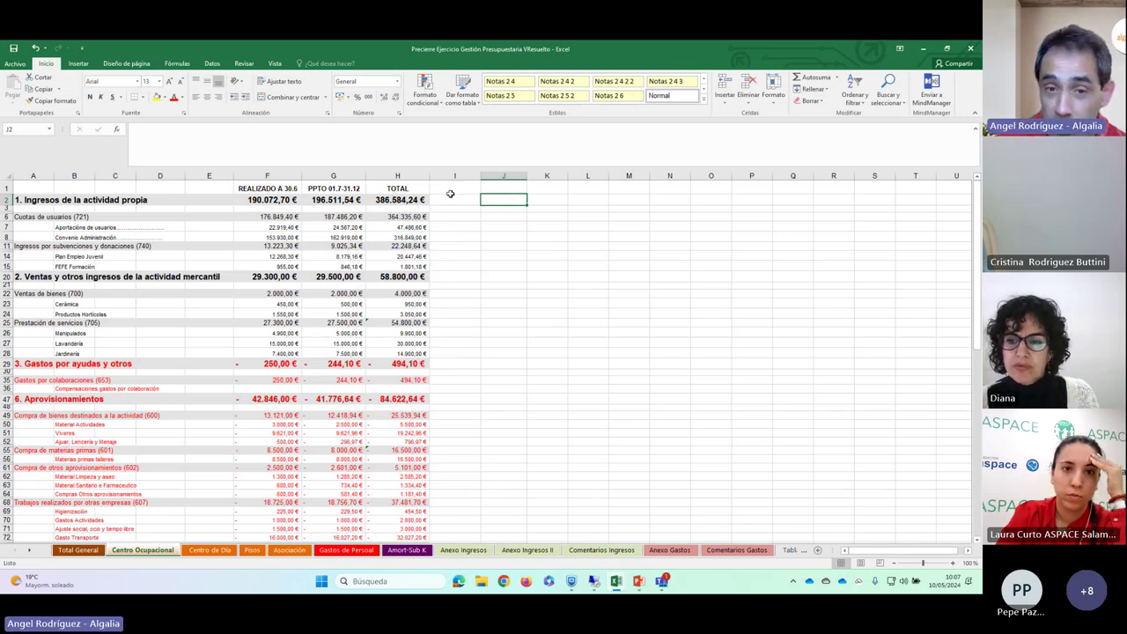
{"action": "left_click", "coordinate": [463, 198]}
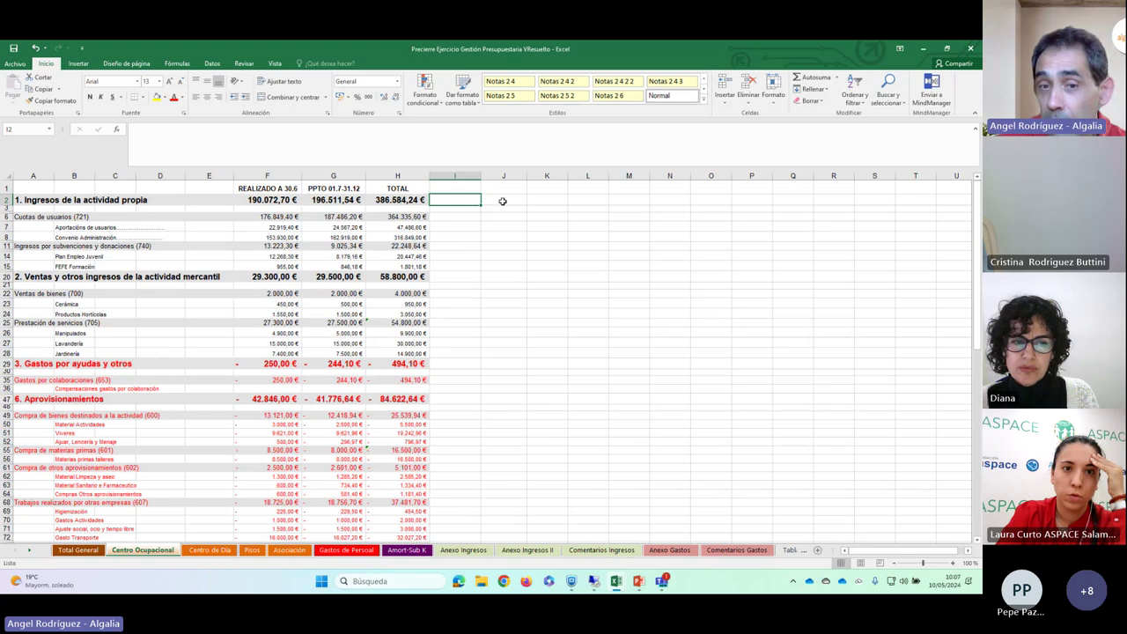
{"action": "left_click", "coordinate": [502, 201]}
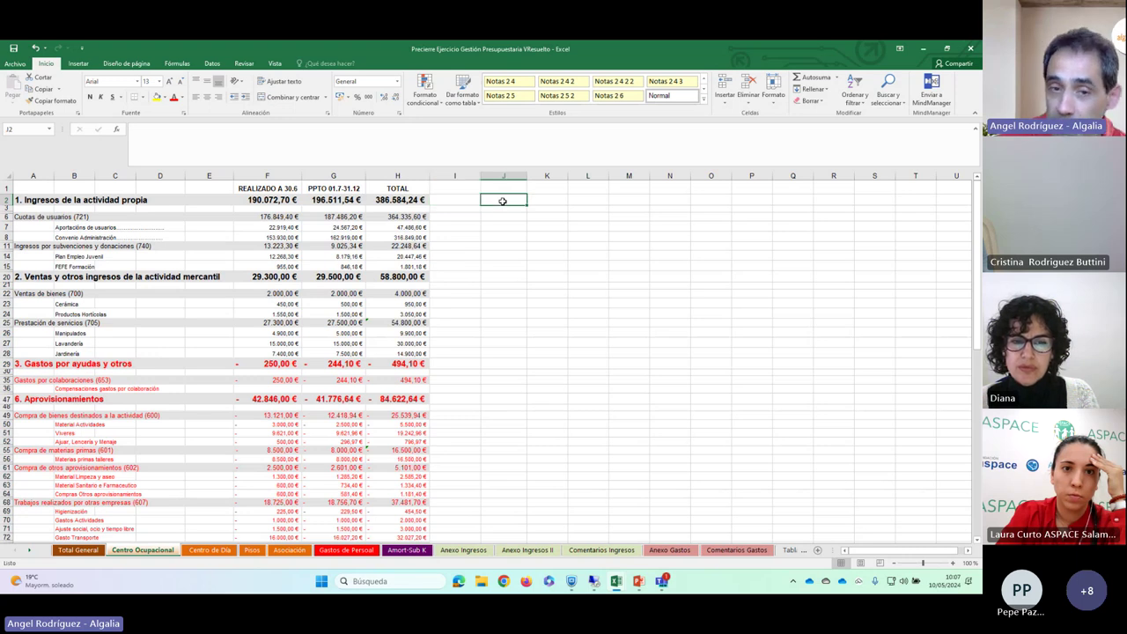
{"action": "left_click", "coordinate": [538, 202]}
{"action": "left_click", "coordinate": [539, 207]}
{"action": "left_click", "coordinate": [539, 218]}
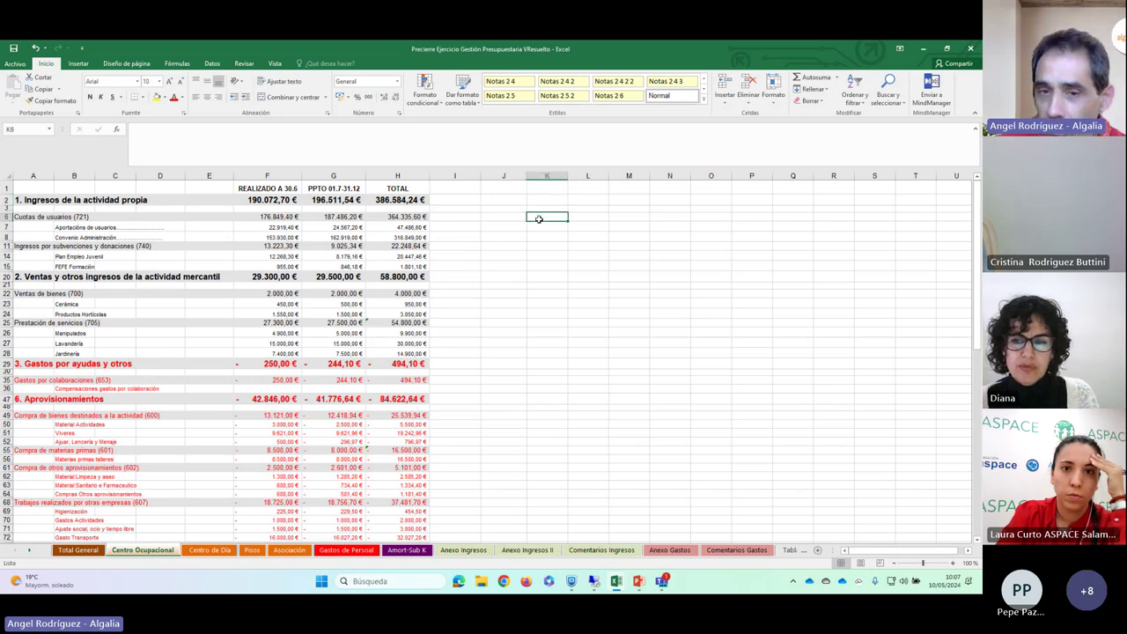
{"action": "left_click", "coordinate": [541, 237]}
{"action": "left_click", "coordinate": [543, 264]}
{"action": "left_click", "coordinate": [549, 236]}
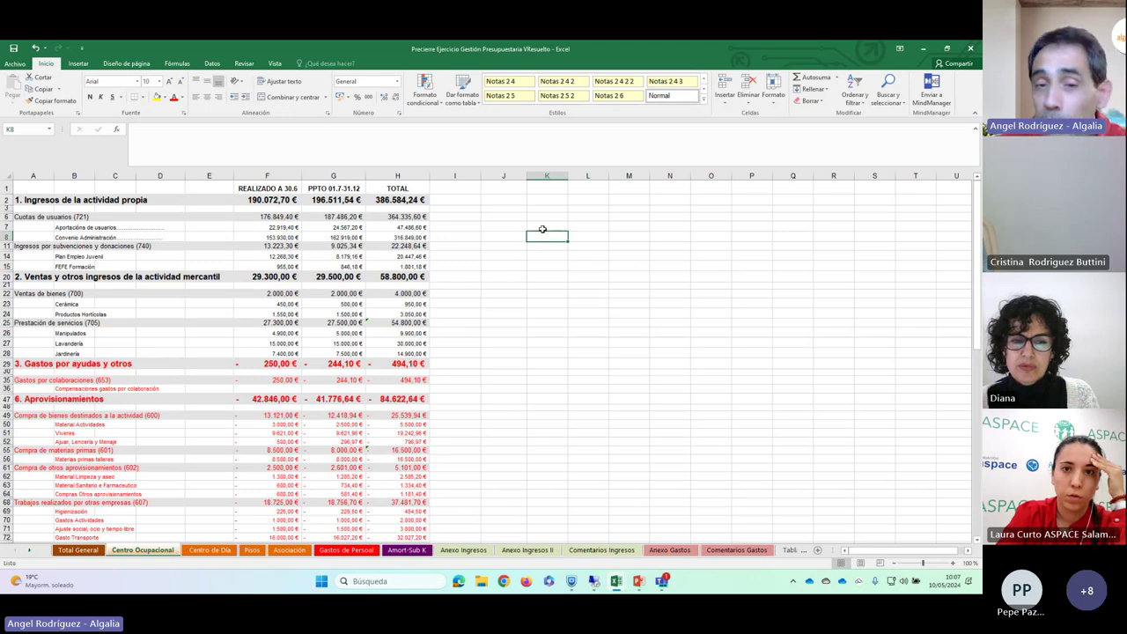
{"action": "left_click", "coordinate": [542, 227]}
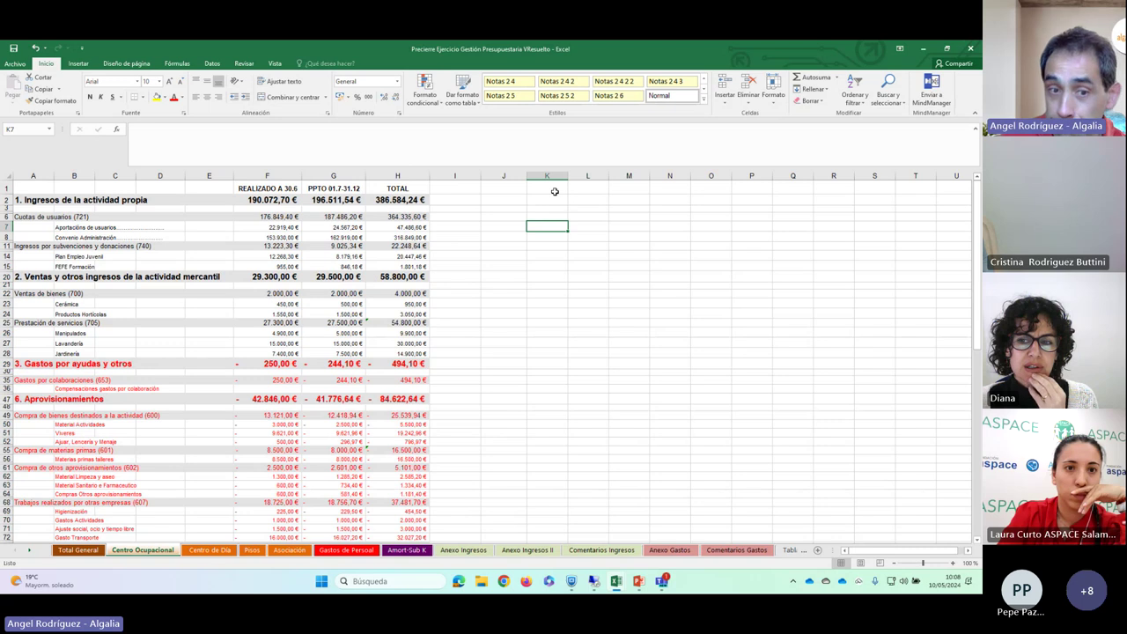
Step: Review the Centro Ocupacional income and expense blocks again, ending at the RESULTADO DEL EJERCICIO row
{"action": "scroll", "coordinate": [340, 290], "scroll_direction": "down", "scroll_amount": 4}
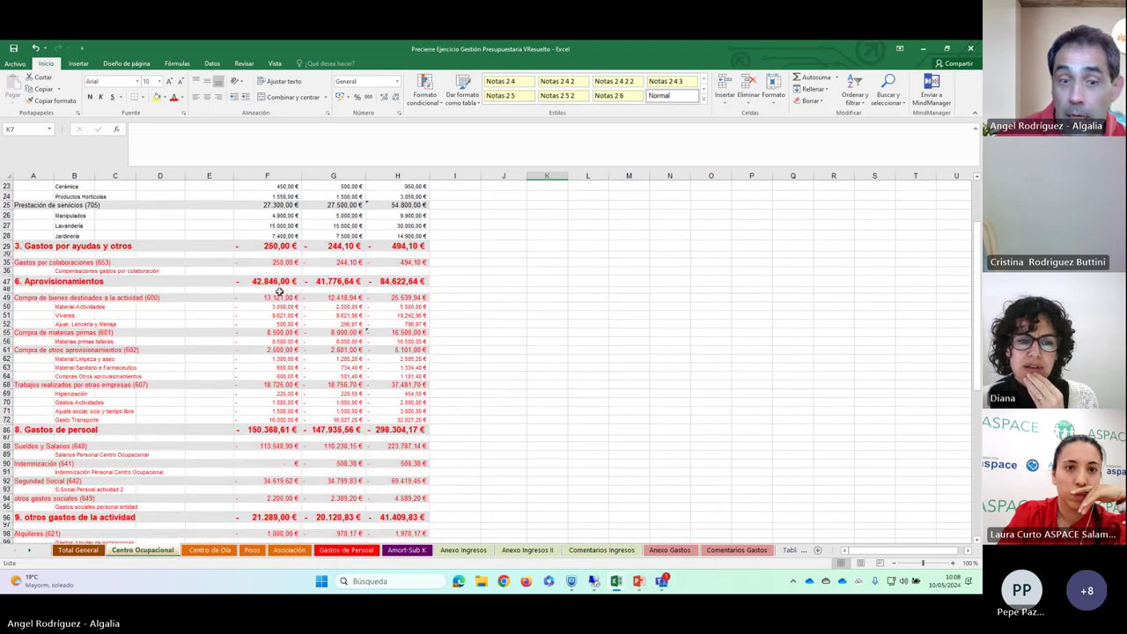
{"action": "scroll", "coordinate": [278, 292], "scroll_direction": "down", "scroll_amount": 5}
{"action": "scroll", "coordinate": [410, 239], "scroll_direction": "up", "scroll_amount": 5}
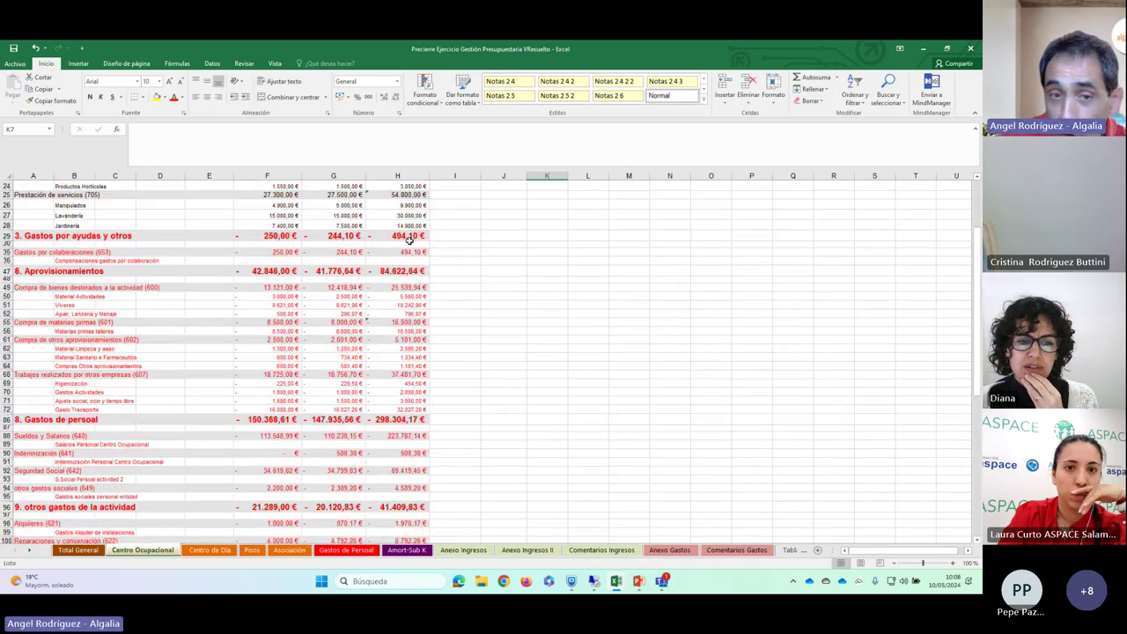
{"action": "scroll", "coordinate": [409, 240], "scroll_direction": "up", "scroll_amount": 5}
{"action": "scroll", "coordinate": [385, 226], "scroll_direction": "down", "scroll_amount": 20}
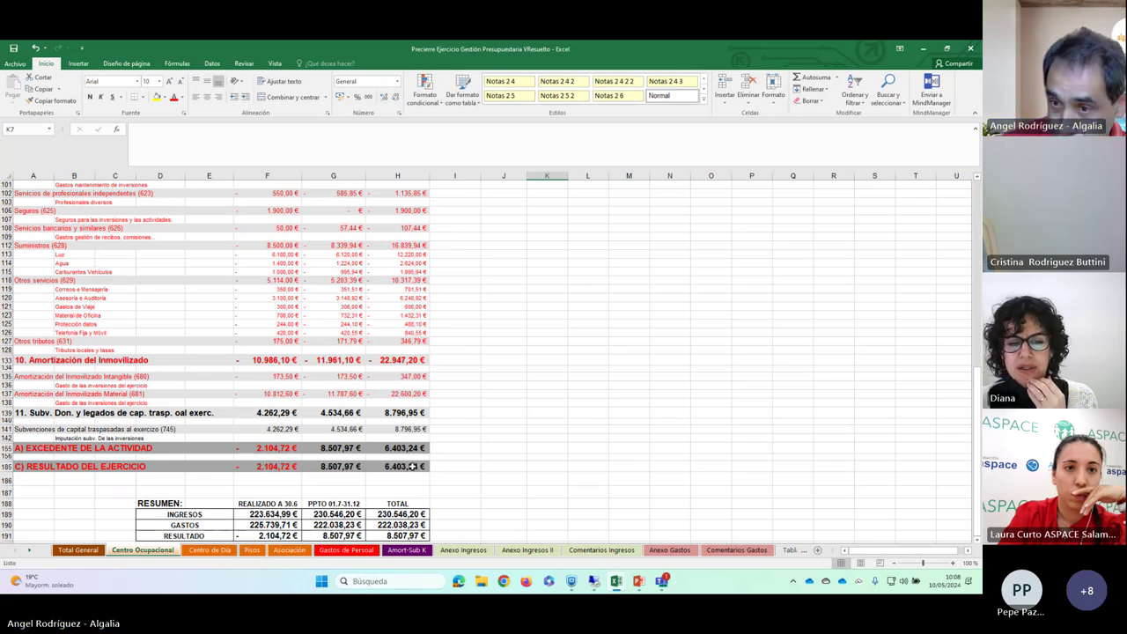
Step: Show the Centro de Día sheet, inspect the RESULTADO DEL EJERCICIO formulas in columns F and H, and review the expense lines above
{"action": "left_click", "coordinate": [219, 550]}
{"action": "left_click", "coordinate": [274, 451]}
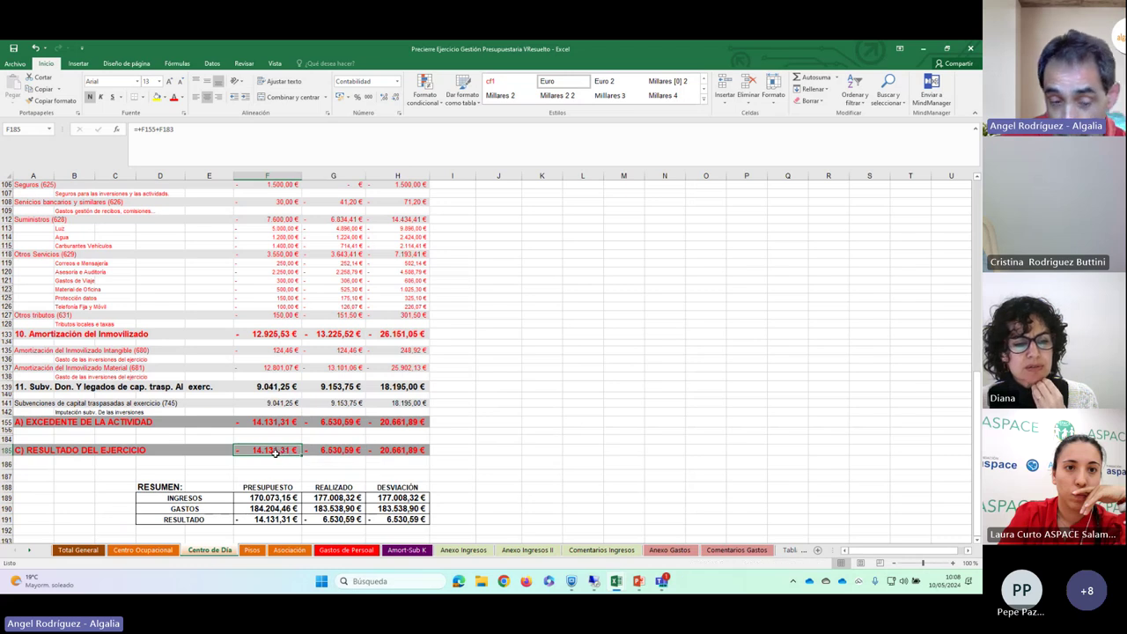
{"action": "left_click", "coordinate": [396, 452]}
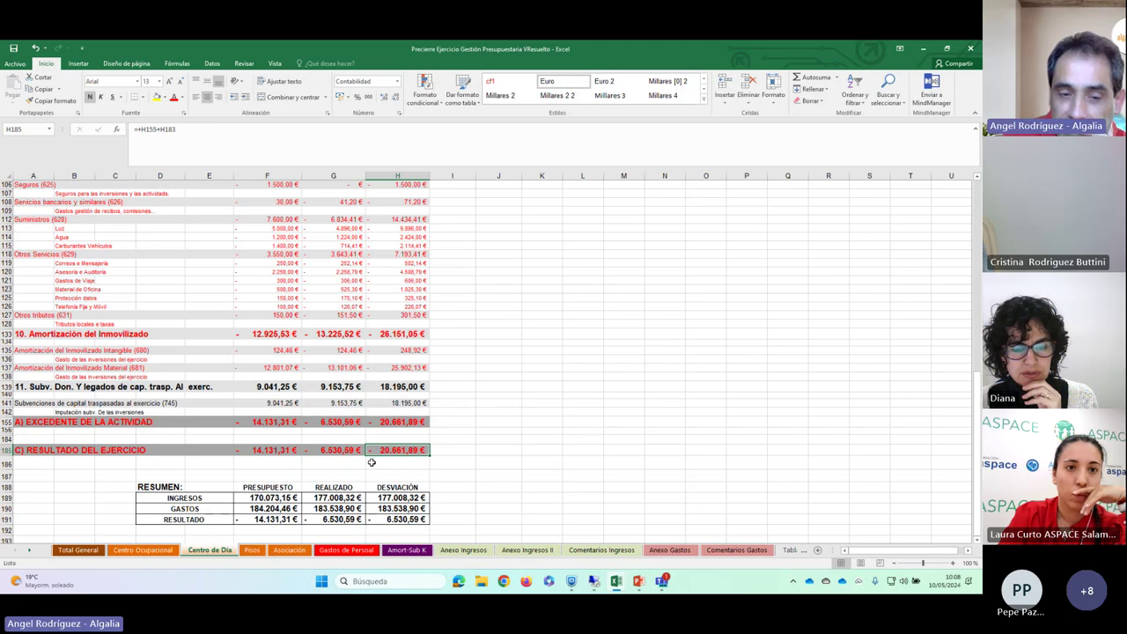
{"action": "left_click", "coordinate": [443, 449]}
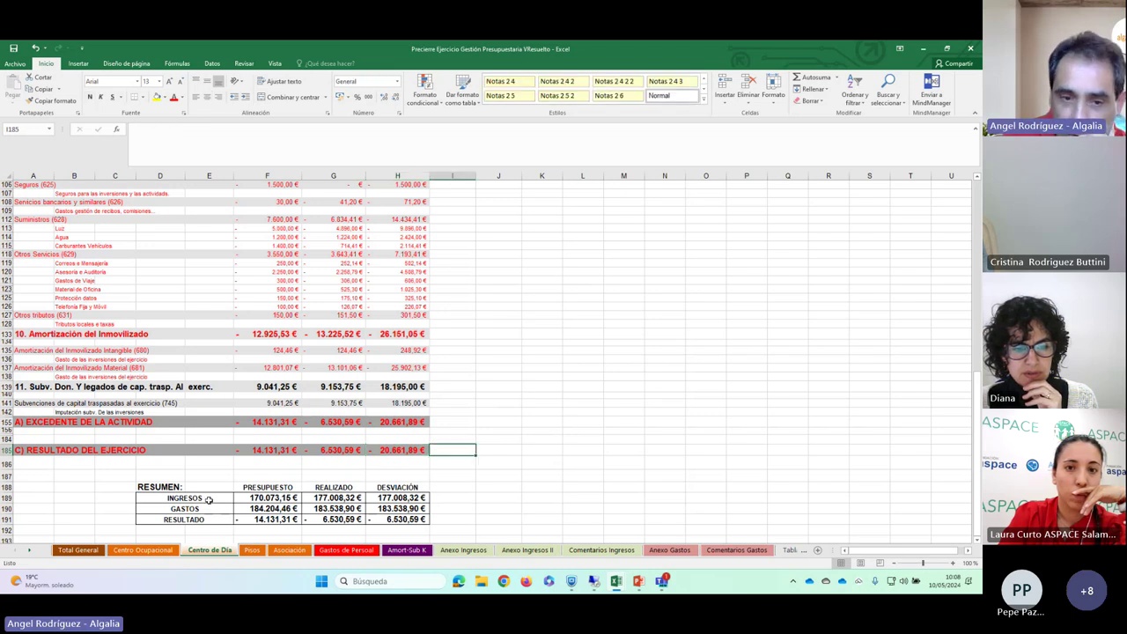
{"action": "scroll", "coordinate": [298, 443], "scroll_direction": "up", "scroll_amount": 5}
{"action": "scroll", "coordinate": [297, 443], "scroll_direction": "up", "scroll_amount": 8}
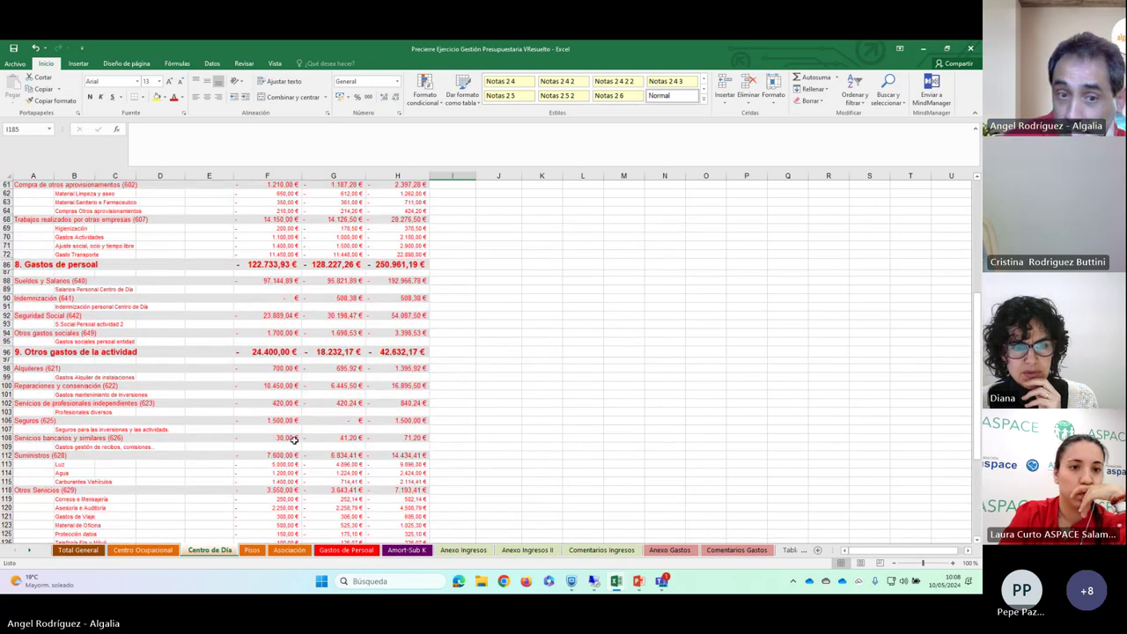
Step: Review the Centro de Día income and expense blocks from row 1 downwards, ending at the RESULTADO DEL EJERCICIO formula in the TOTAL column
{"action": "scroll", "coordinate": [295, 440], "scroll_direction": "up", "scroll_amount": 2}
{"action": "scroll", "coordinate": [294, 439], "scroll_direction": "up", "scroll_amount": 2}
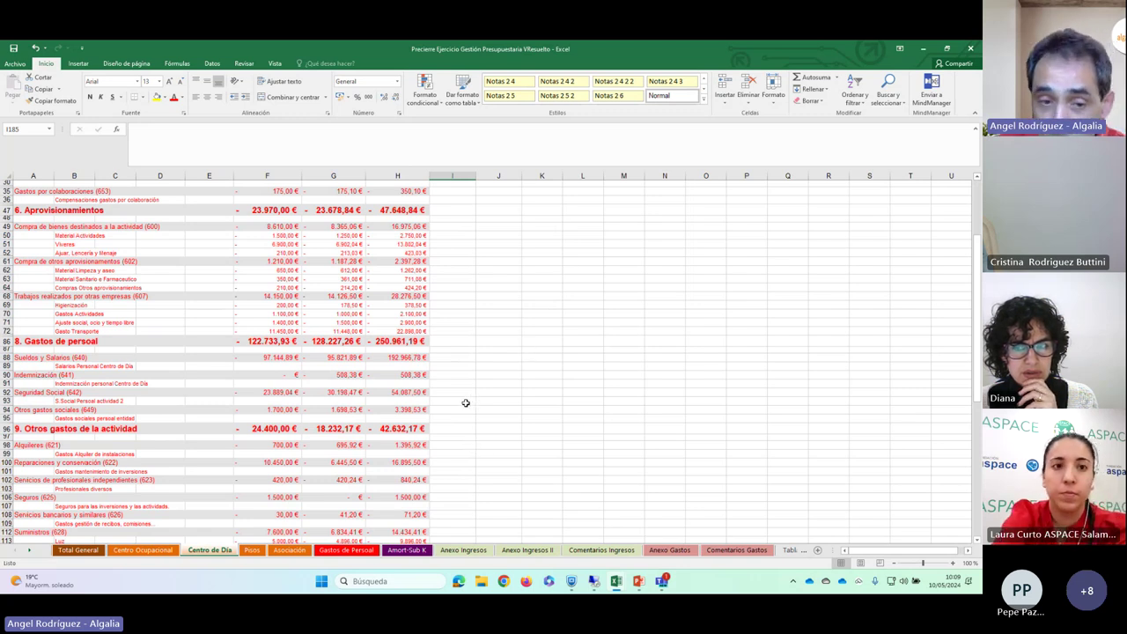
{"action": "scroll", "coordinate": [457, 401], "scroll_direction": "up", "scroll_amount": 5}
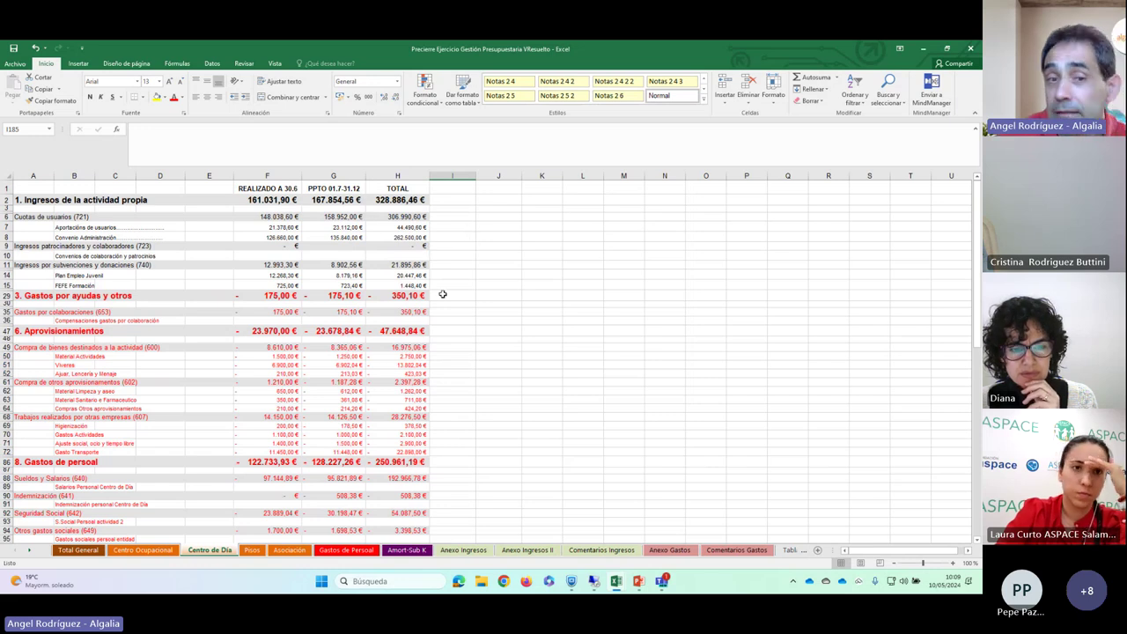
{"action": "scroll", "coordinate": [375, 353], "scroll_direction": "down", "scroll_amount": 10}
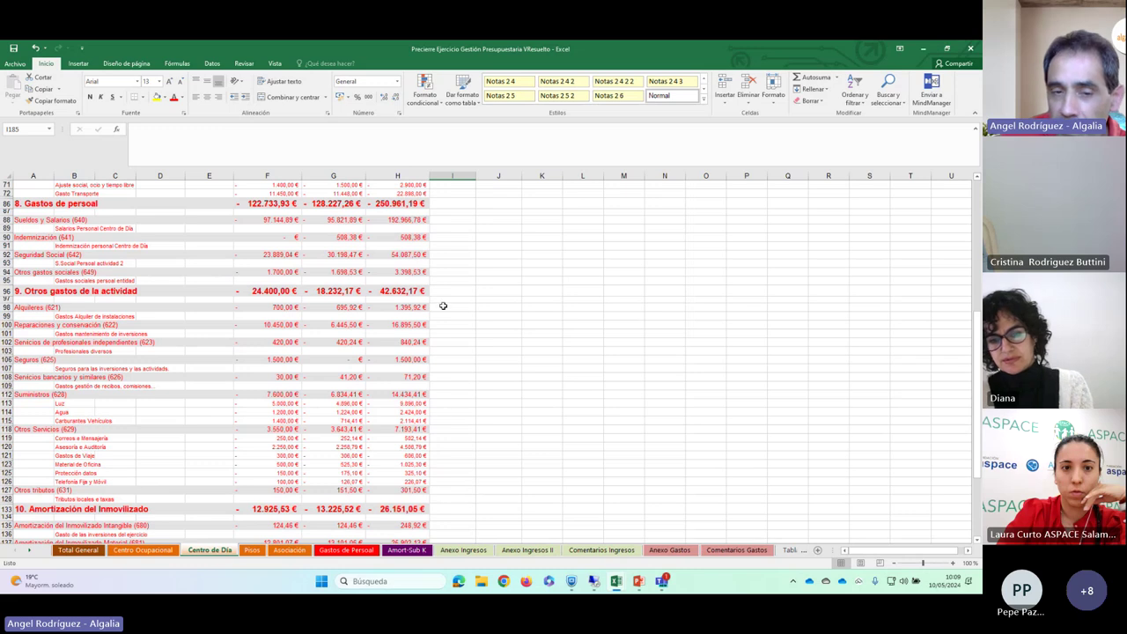
{"action": "scroll", "coordinate": [425, 298], "scroll_direction": "up", "scroll_amount": 1}
{"action": "scroll", "coordinate": [426, 303], "scroll_direction": "down", "scroll_amount": 7}
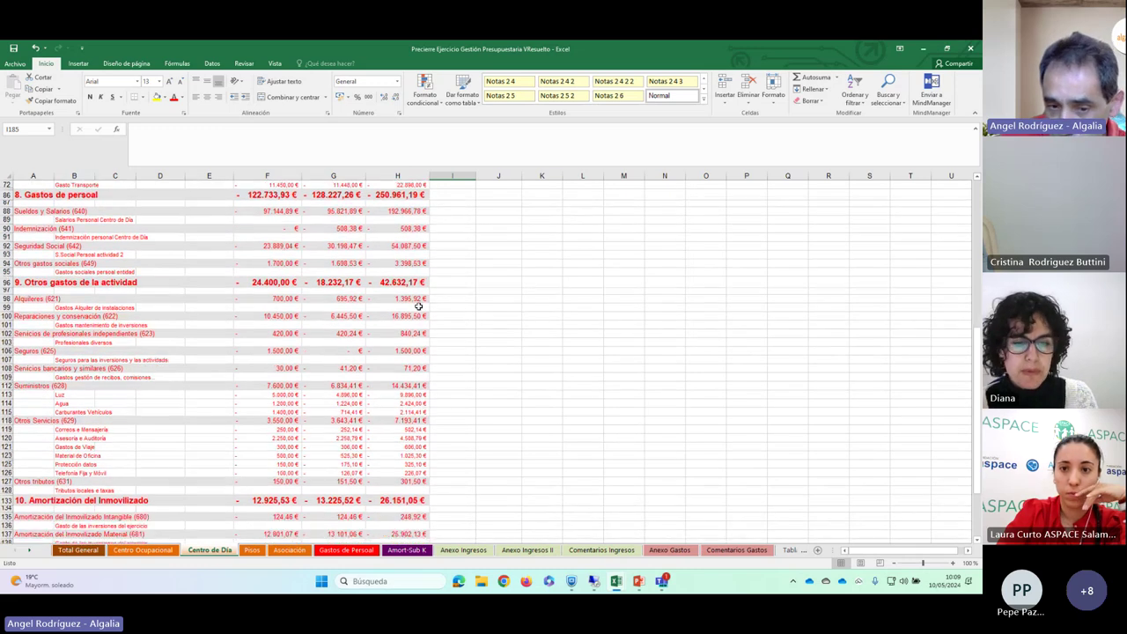
{"action": "scroll", "coordinate": [384, 455], "scroll_direction": "down", "scroll_amount": 1}
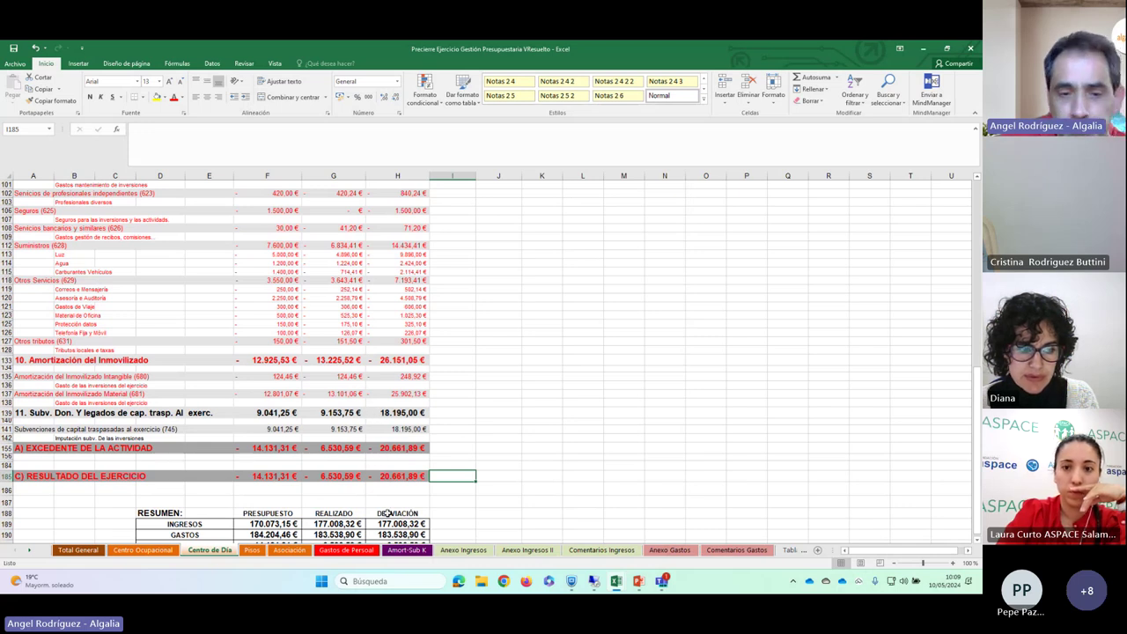
{"action": "left_click", "coordinate": [385, 476]}
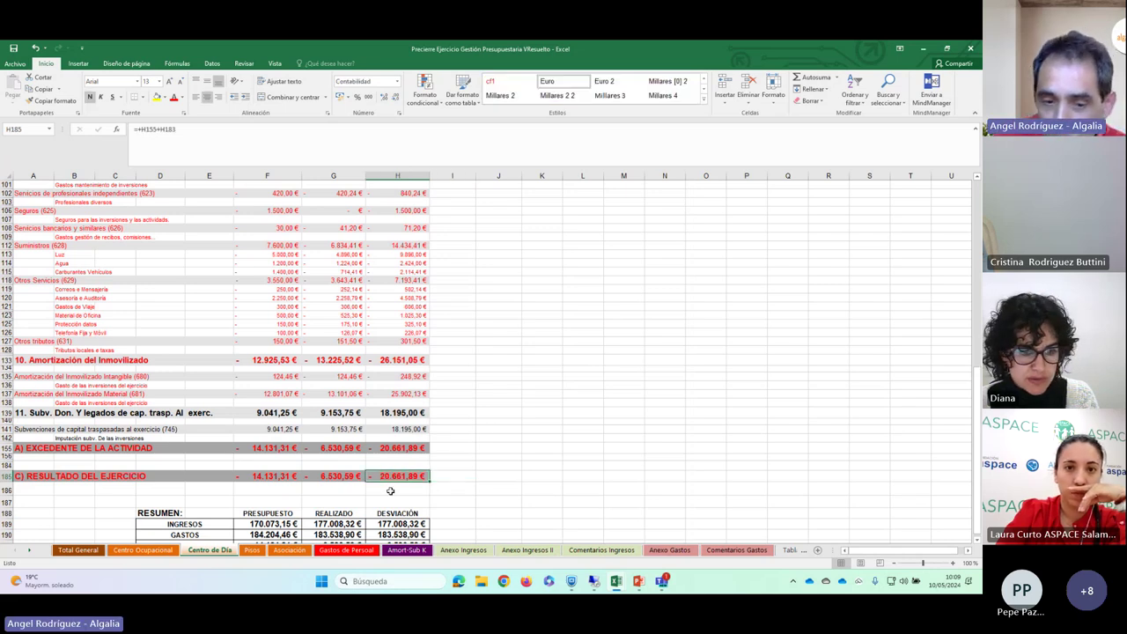
Step: Show the Pisos sheet and inspect the RESULTADO DEL EJERCICIO formula in its TOTAL column
{"action": "left_click", "coordinate": [253, 550]}
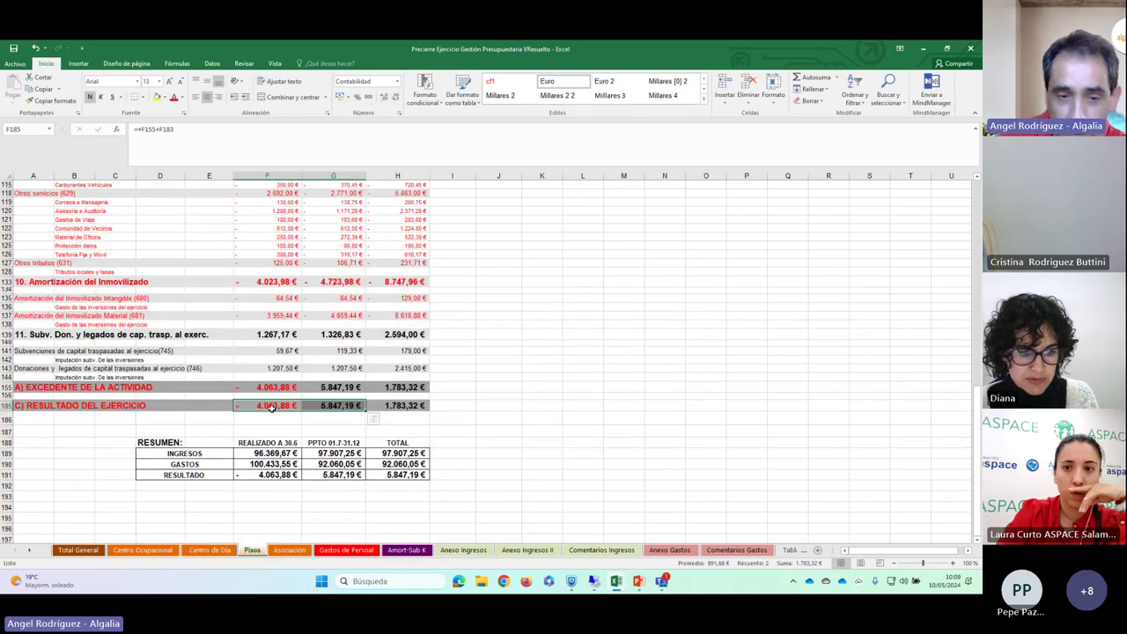
{"action": "scroll", "coordinate": [246, 233], "scroll_direction": "up", "scroll_amount": 2}
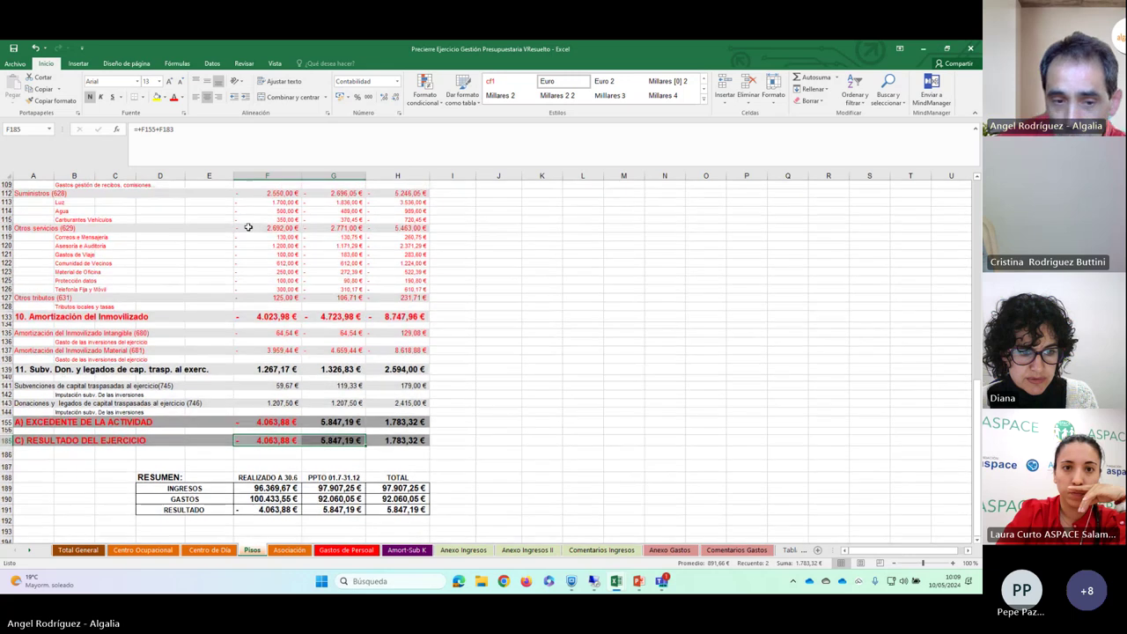
{"action": "left_click", "coordinate": [397, 443]}
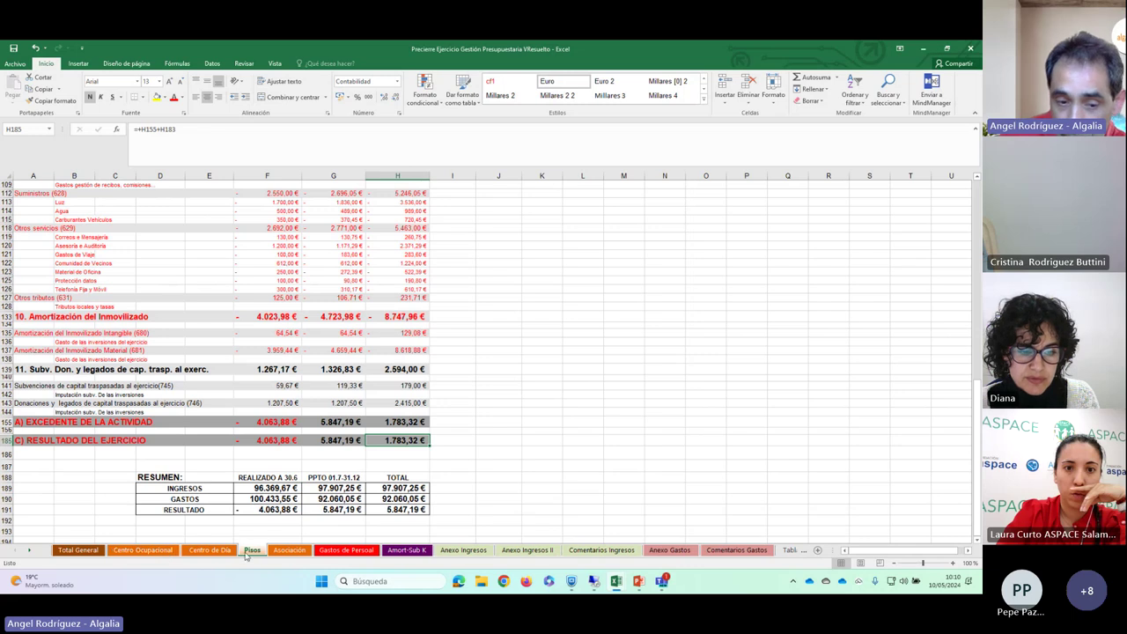
Step: Show the Asociación sheet and review its income and expense blocks from row 1 to RESULTADO DEL EJERCICIO
{"action": "left_click", "coordinate": [303, 552]}
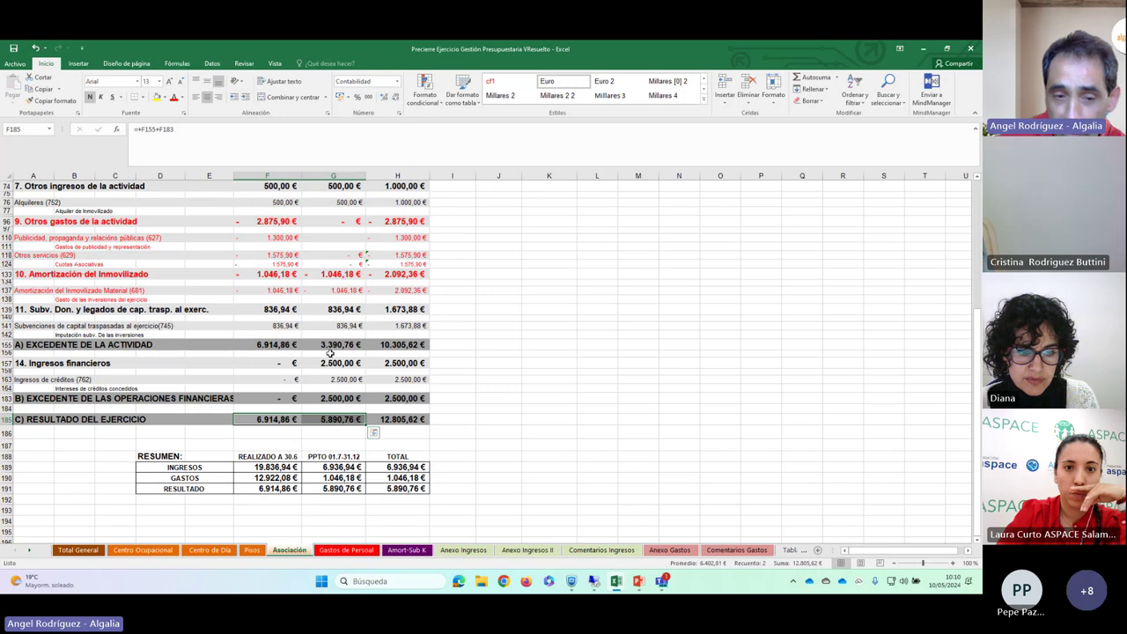
{"action": "scroll", "coordinate": [325, 254], "scroll_direction": "up", "scroll_amount": 5}
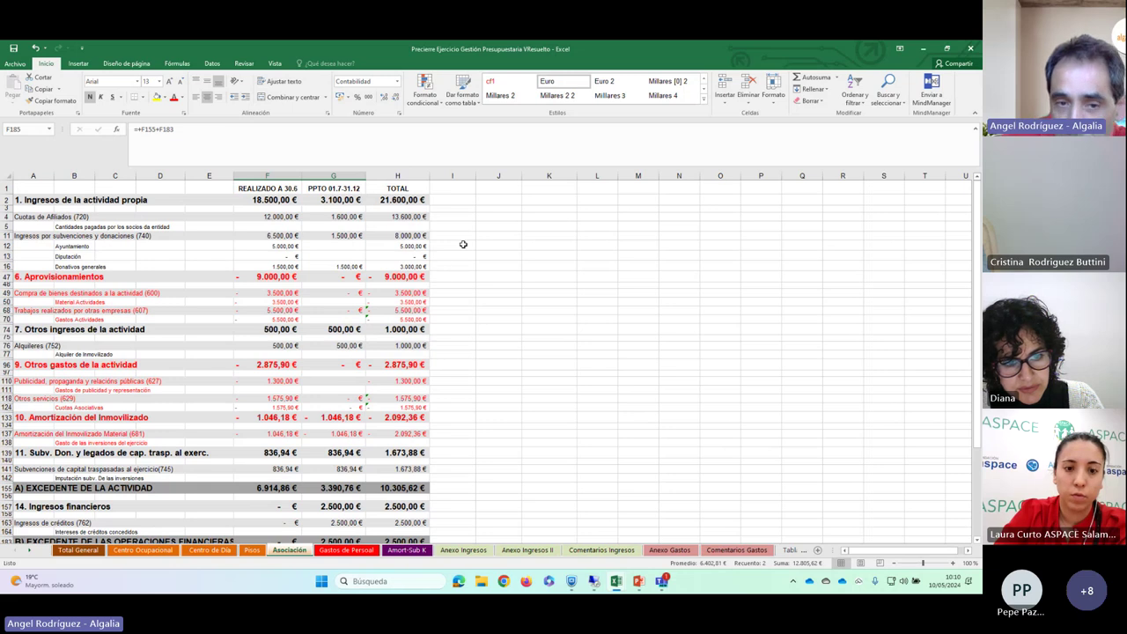
{"action": "scroll", "coordinate": [461, 239], "scroll_direction": "down", "scroll_amount": 3}
{"action": "scroll", "coordinate": [367, 267], "scroll_direction": "up", "scroll_amount": 3}
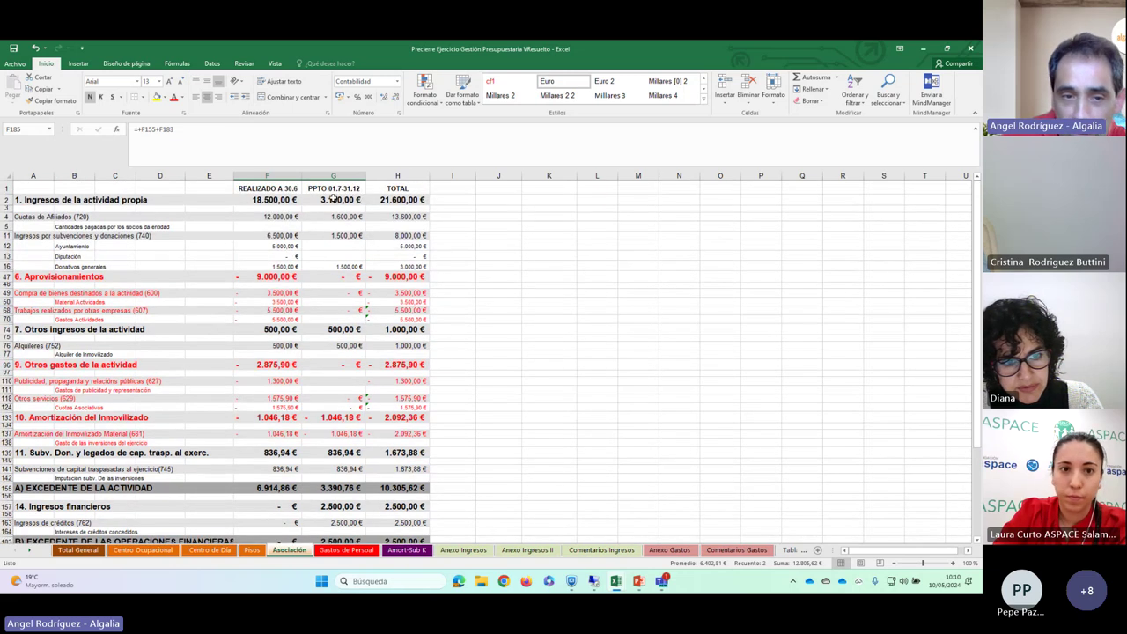
{"action": "scroll", "coordinate": [321, 335], "scroll_direction": "down", "scroll_amount": 3}
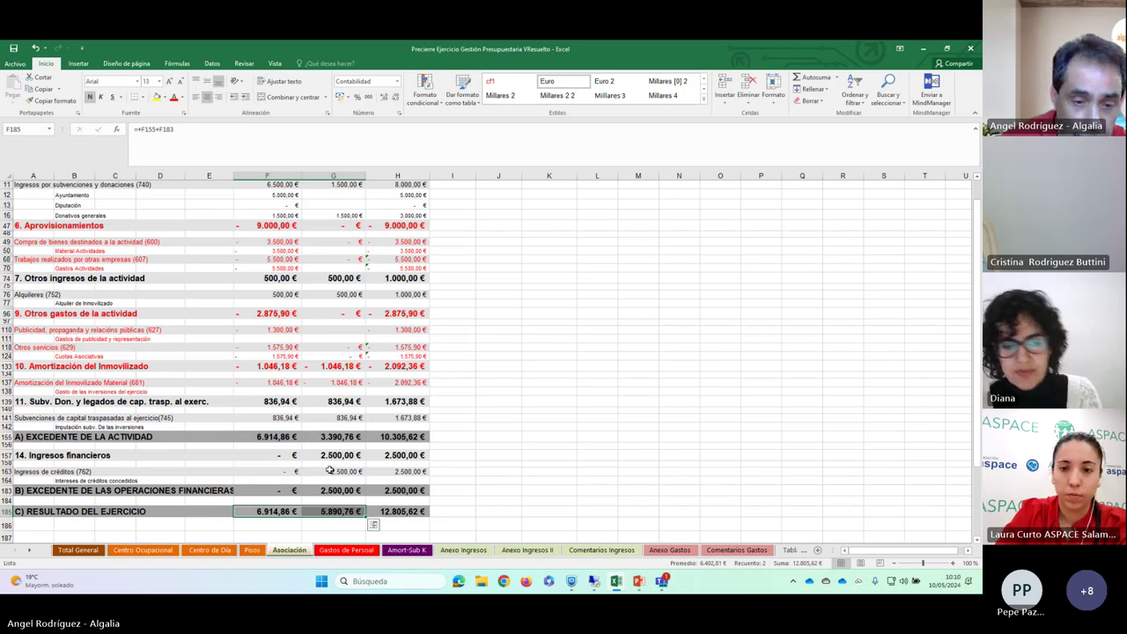
Step: Inspect the Ingresos de créditos (762) cells for both half-years and the RESULTADO DEL EJERCICIO formula in column F of Asociación
{"action": "left_click", "coordinate": [330, 471]}
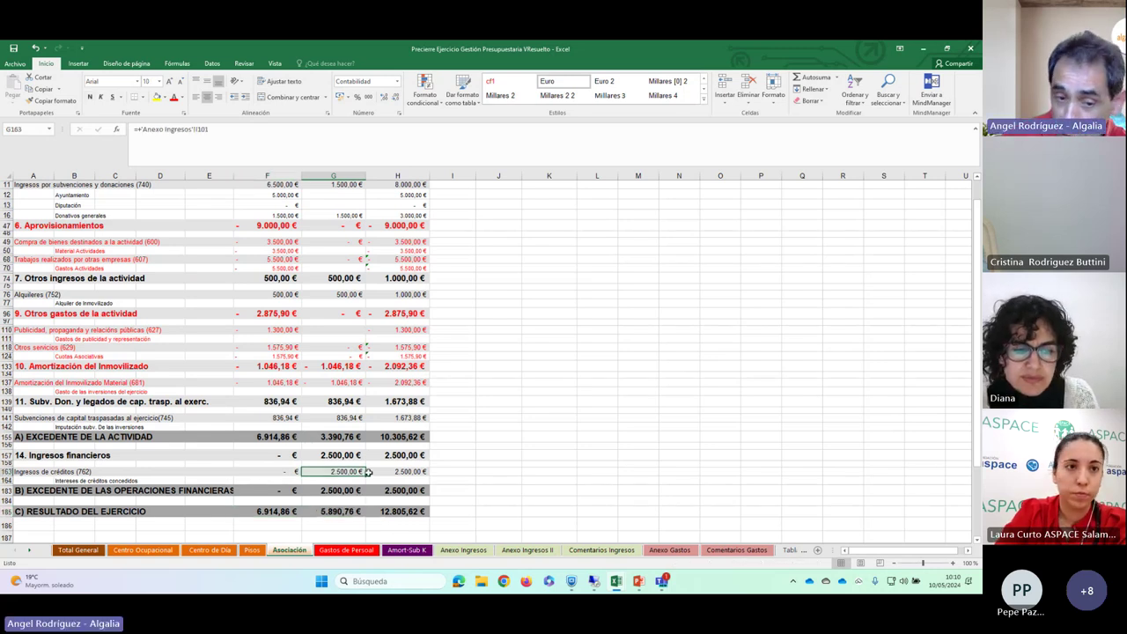
{"action": "left_click", "coordinate": [259, 474]}
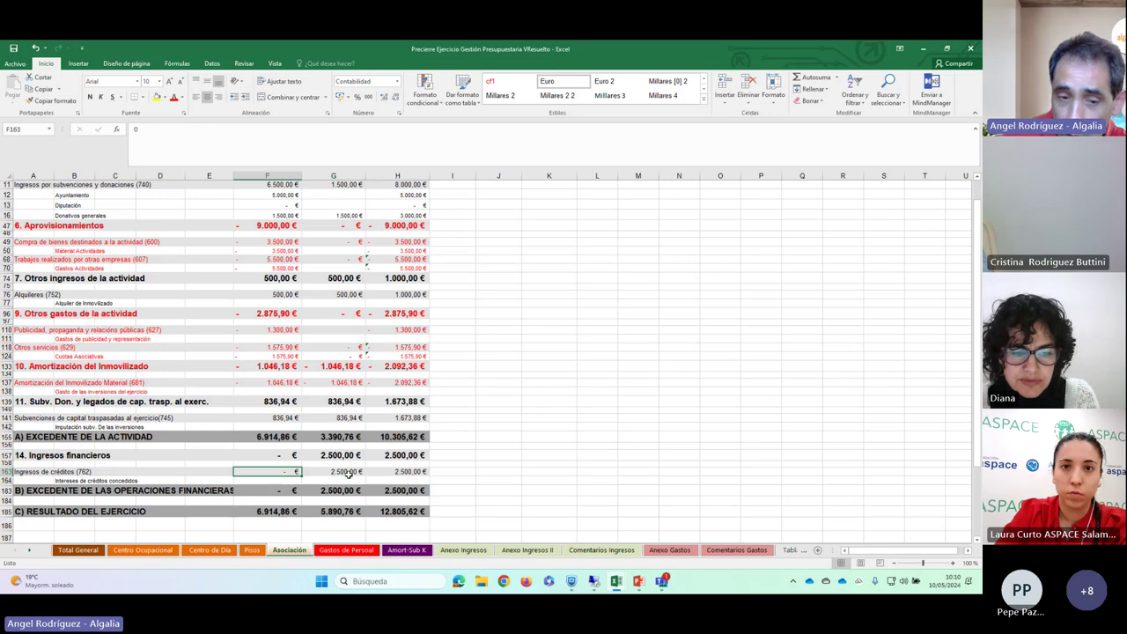
{"action": "left_click", "coordinate": [346, 471]}
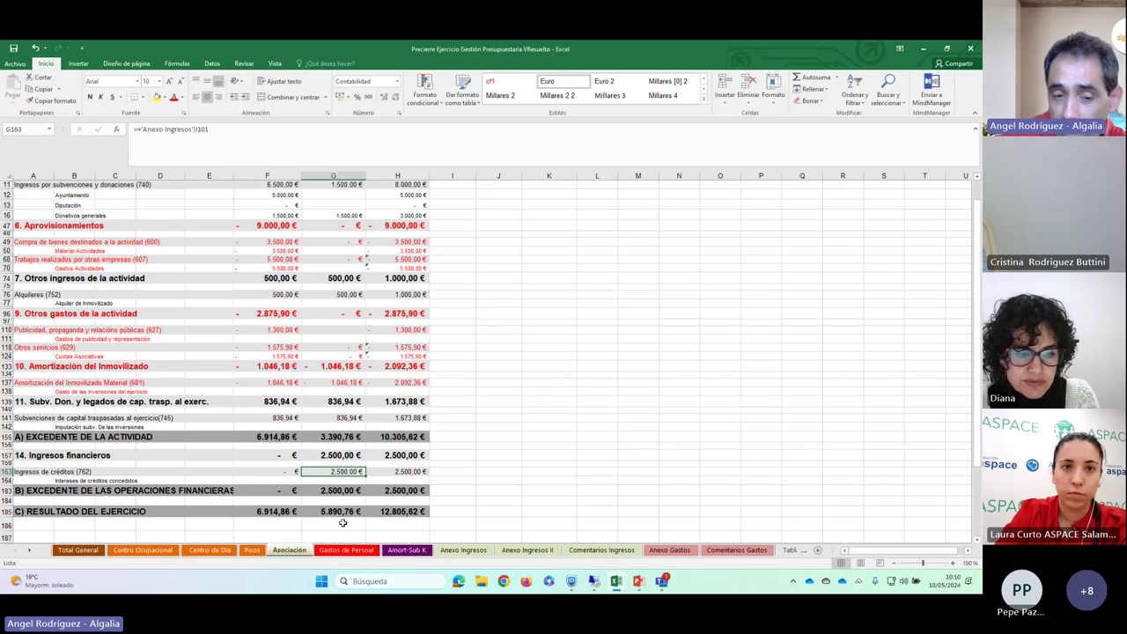
{"action": "left_click", "coordinate": [342, 518]}
{"action": "left_click", "coordinate": [251, 512]}
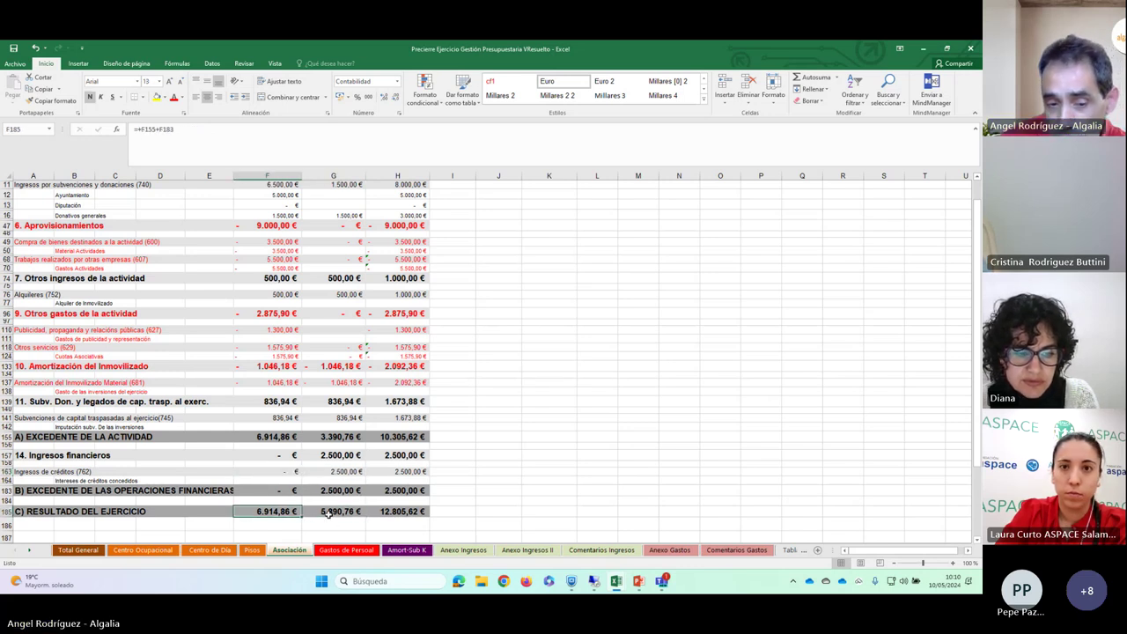
Step: Review the Asociación figures again from row 1 and compare the RESULTADO DEL EJERCICIO cells in columns F, G and H
{"action": "scroll", "coordinate": [315, 342], "scroll_direction": "up", "scroll_amount": 3}
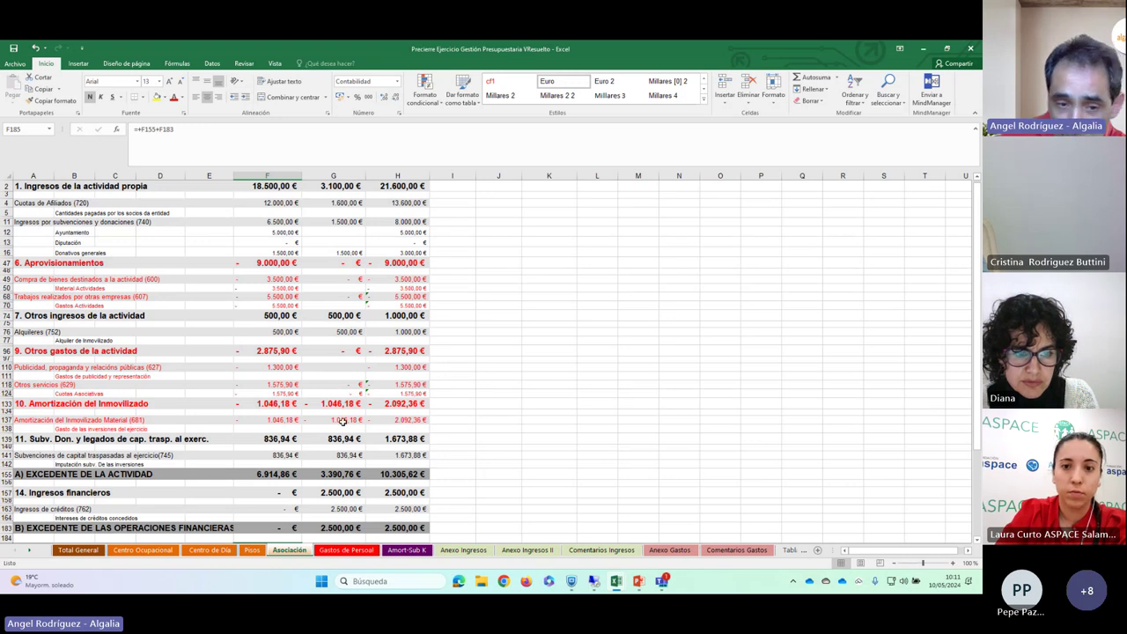
{"action": "scroll", "coordinate": [301, 273], "scroll_direction": "up", "scroll_amount": 1}
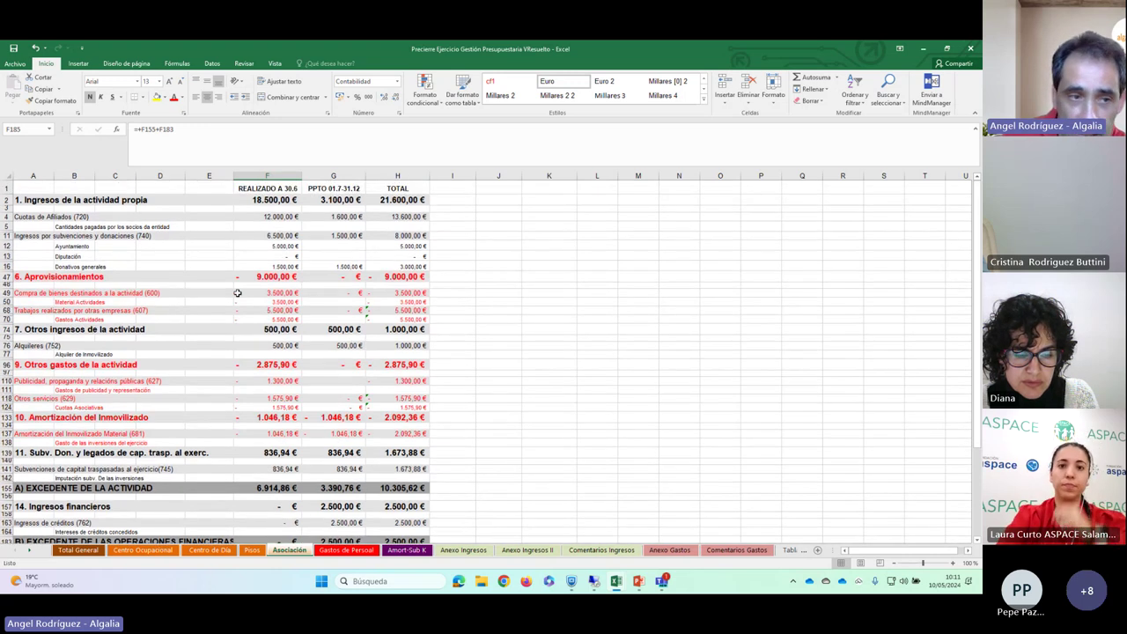
{"action": "scroll", "coordinate": [307, 353], "scroll_direction": "down", "scroll_amount": 3}
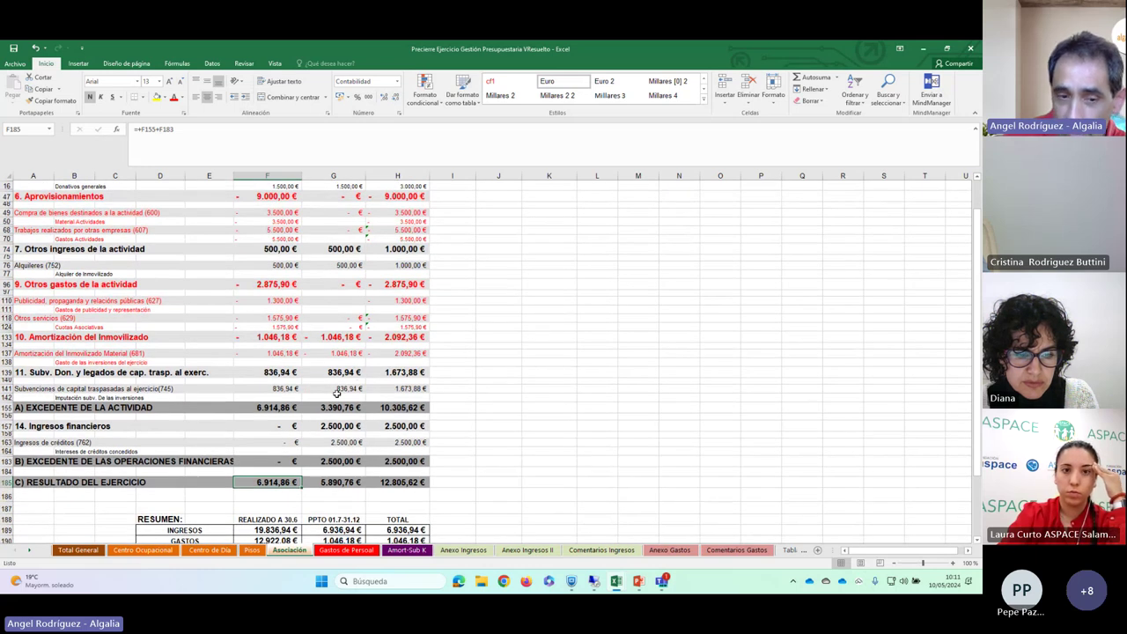
{"action": "left_click", "coordinate": [324, 478]}
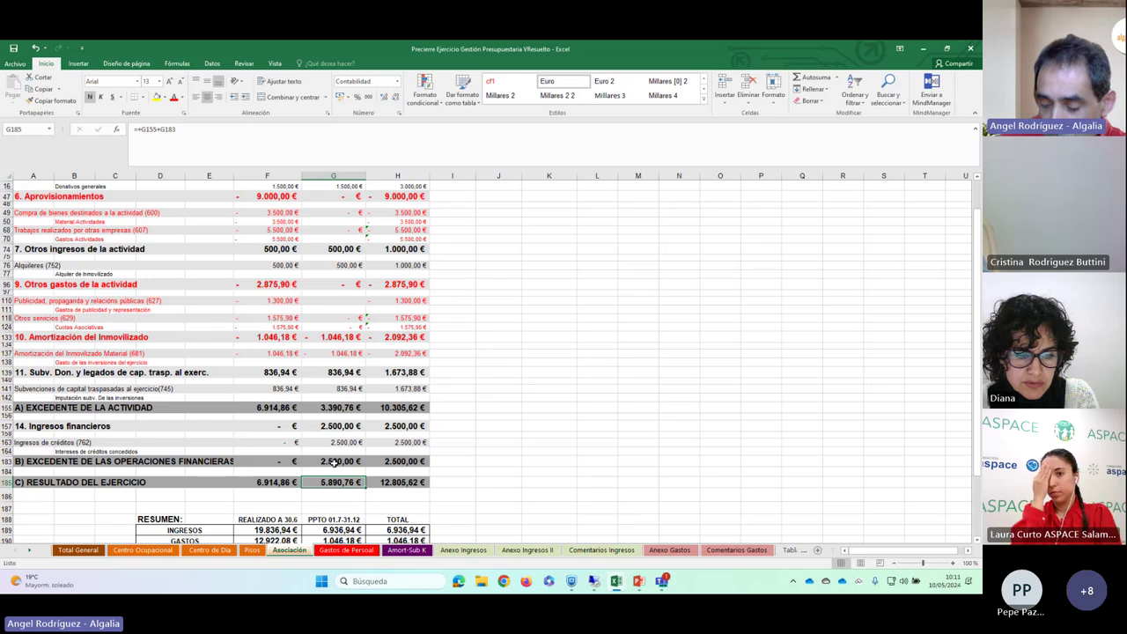
{"action": "left_click", "coordinate": [274, 482]}
{"action": "left_click", "coordinate": [332, 483]}
{"action": "left_click", "coordinate": [276, 482]}
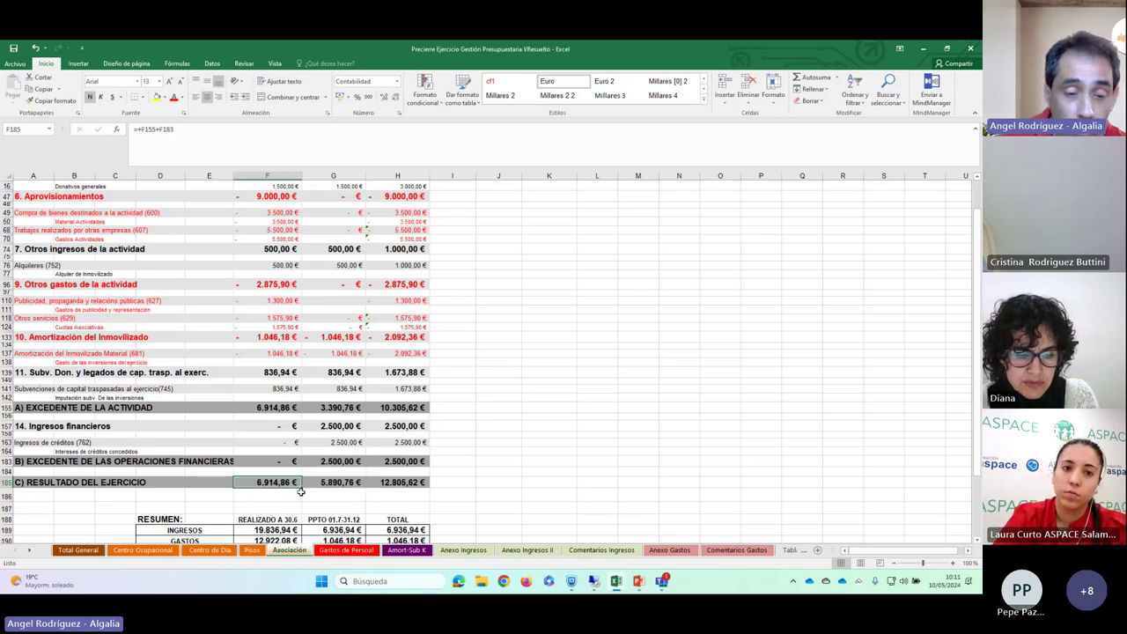
{"action": "left_click", "coordinate": [326, 482]}
{"action": "key", "text": "Right"}
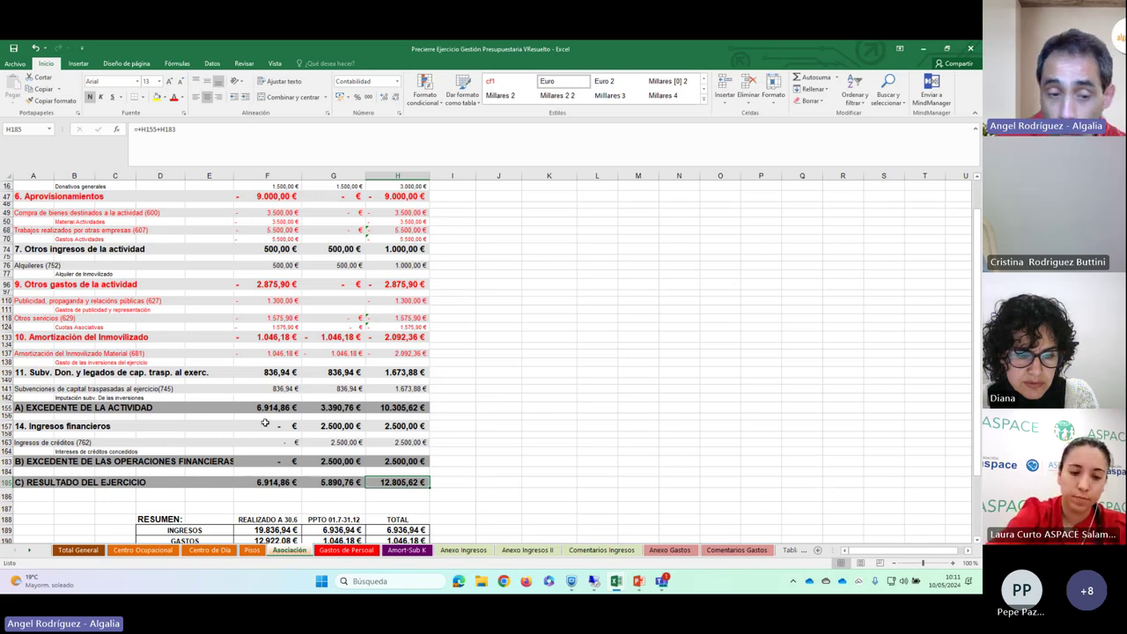
Step: Show the Total General sheet and inspect the RESULTADO DEL EJERCICIO formula in the TOTAL column, cell H148
{"action": "left_click", "coordinate": [78, 550]}
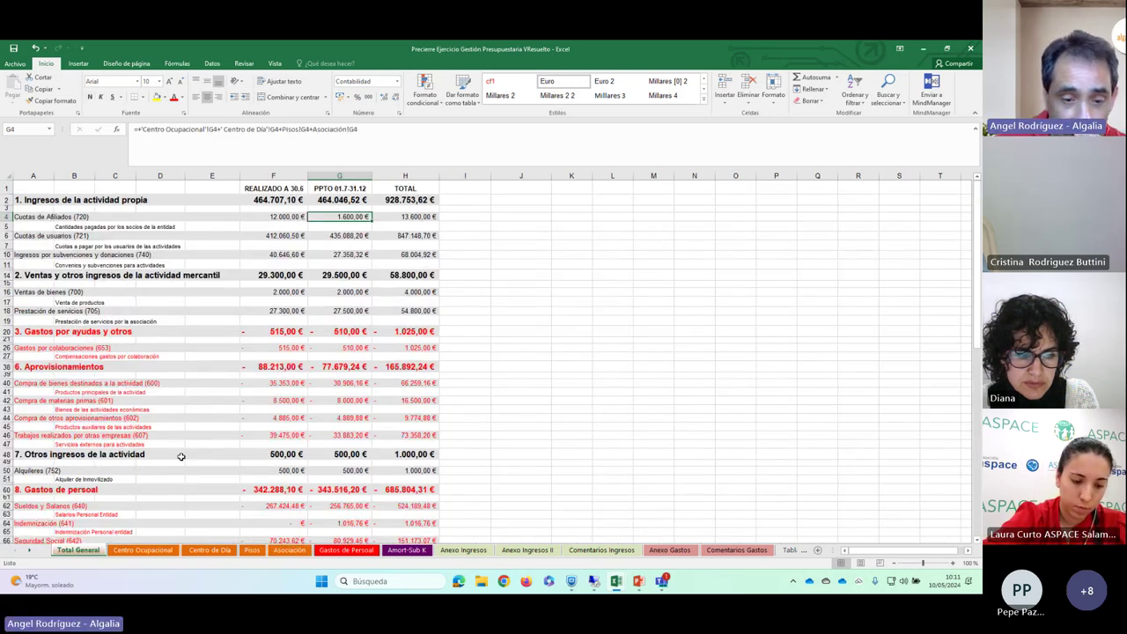
{"action": "scroll", "coordinate": [244, 366], "scroll_direction": "down", "scroll_amount": 15}
{"action": "scroll", "coordinate": [244, 358], "scroll_direction": "down", "scroll_amount": 7}
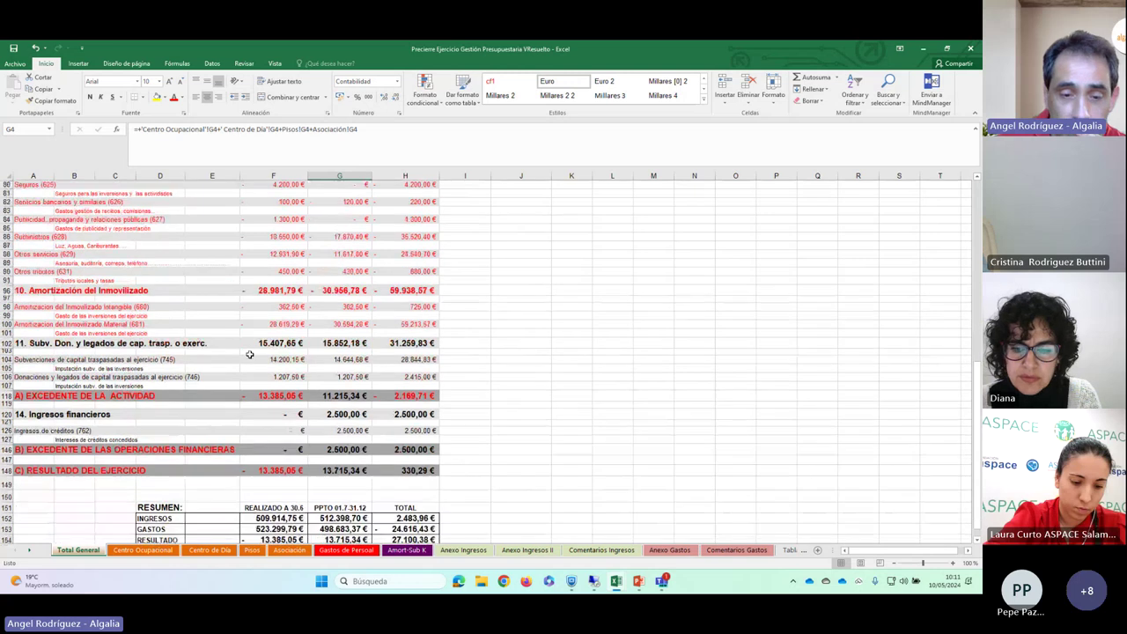
{"action": "left_click", "coordinate": [405, 468]}
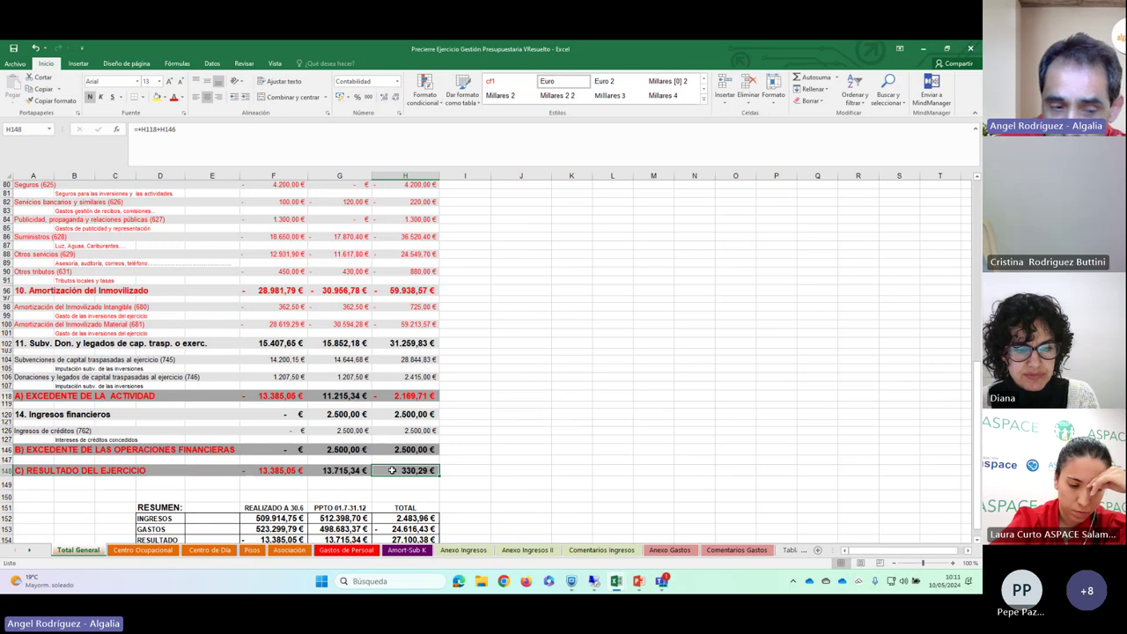
Step: Compare the results on the Centro Ocupacional, Centro de Día, Pisos and Asociación sheets, returning to cell I185 beside the Centro de Día result
{"action": "left_click", "coordinate": [164, 551]}
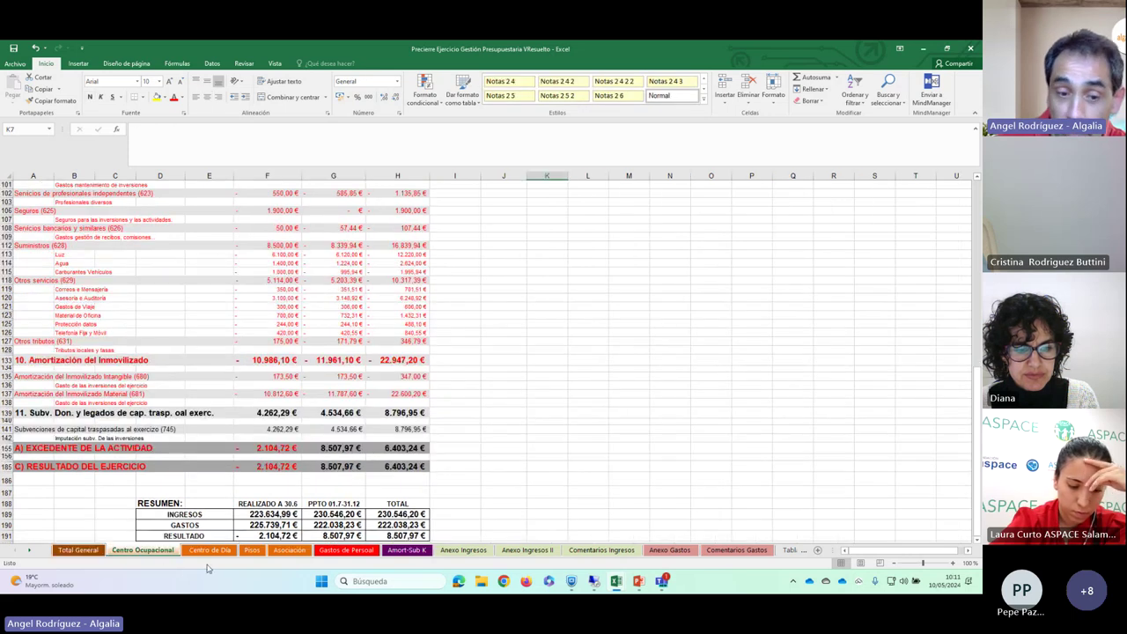
{"action": "left_click", "coordinate": [216, 551]}
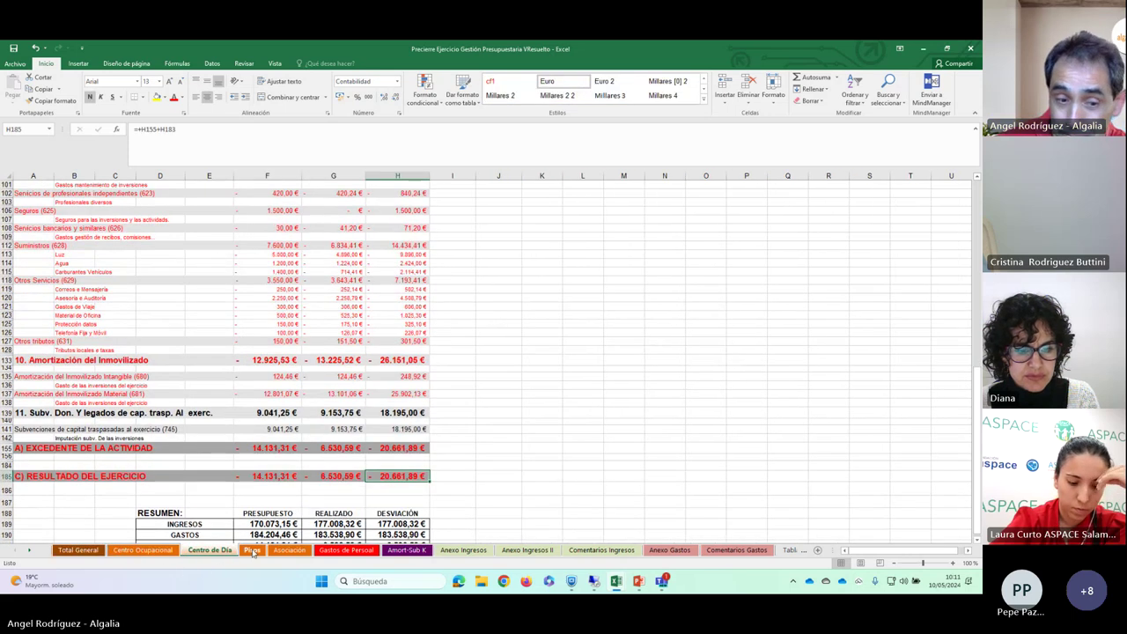
{"action": "left_click", "coordinate": [252, 551]}
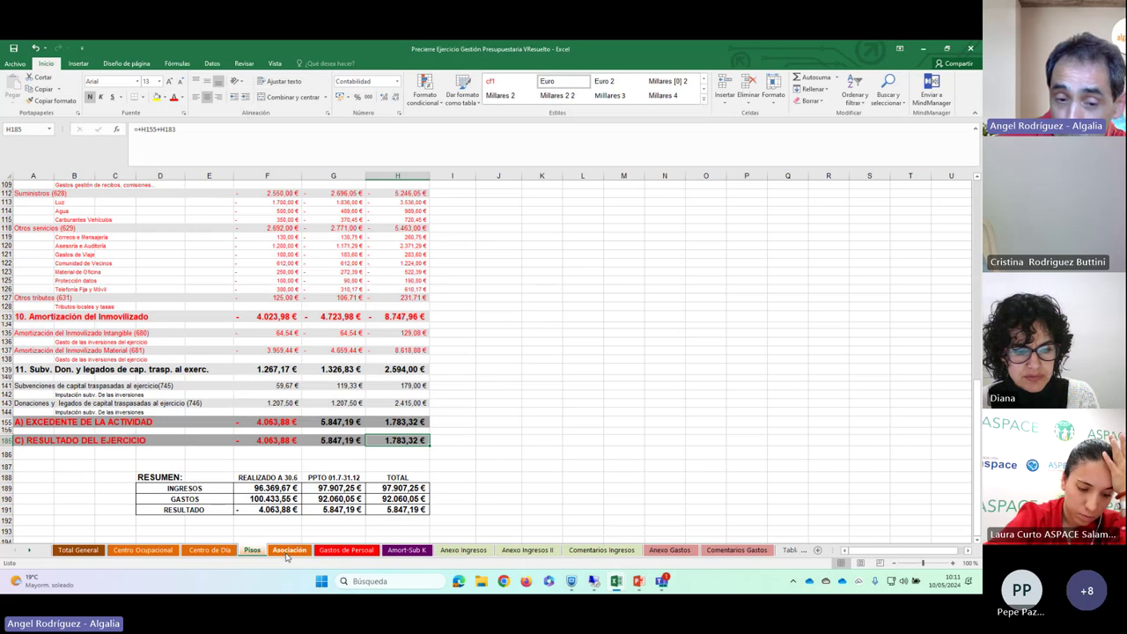
{"action": "left_click", "coordinate": [288, 552]}
{"action": "left_click", "coordinate": [210, 551]}
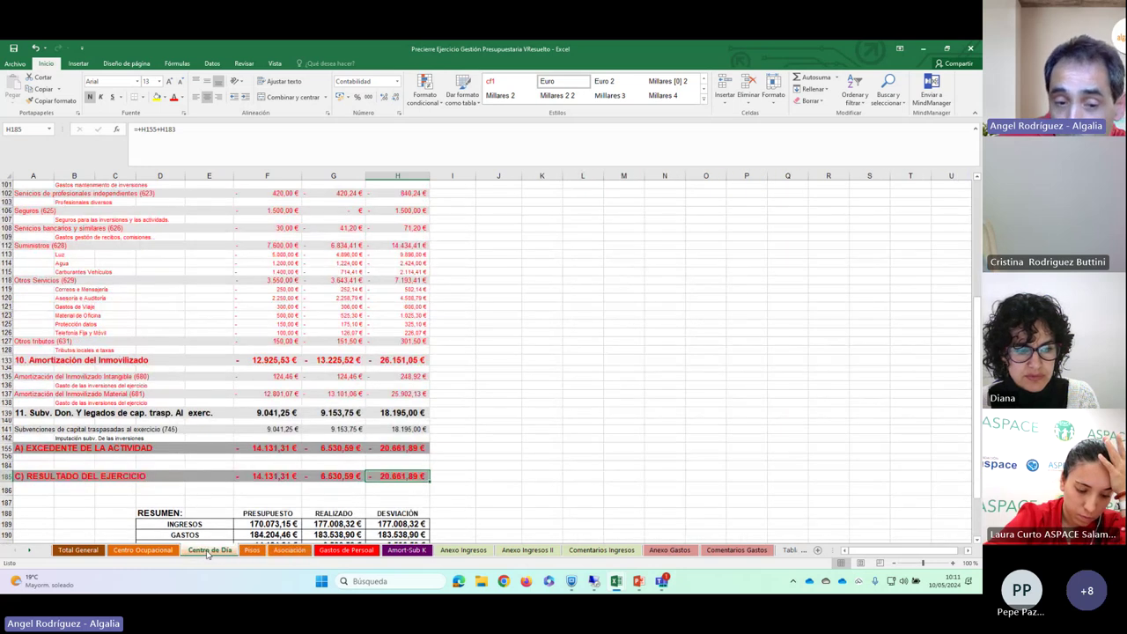
{"action": "left_click", "coordinate": [386, 492]}
{"action": "left_click", "coordinate": [443, 477]}
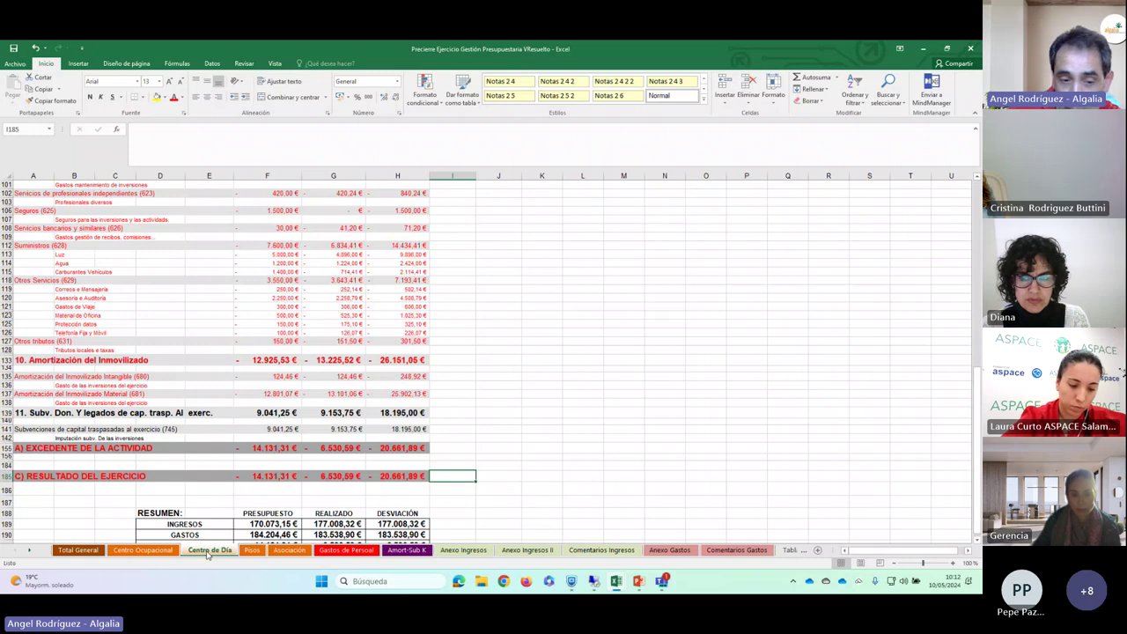
Step: Return to Total General and compare the RESULTADO DEL EJERCICIO realised to 30 June in F148 with the yearly total in H148
{"action": "left_click", "coordinate": [75, 550]}
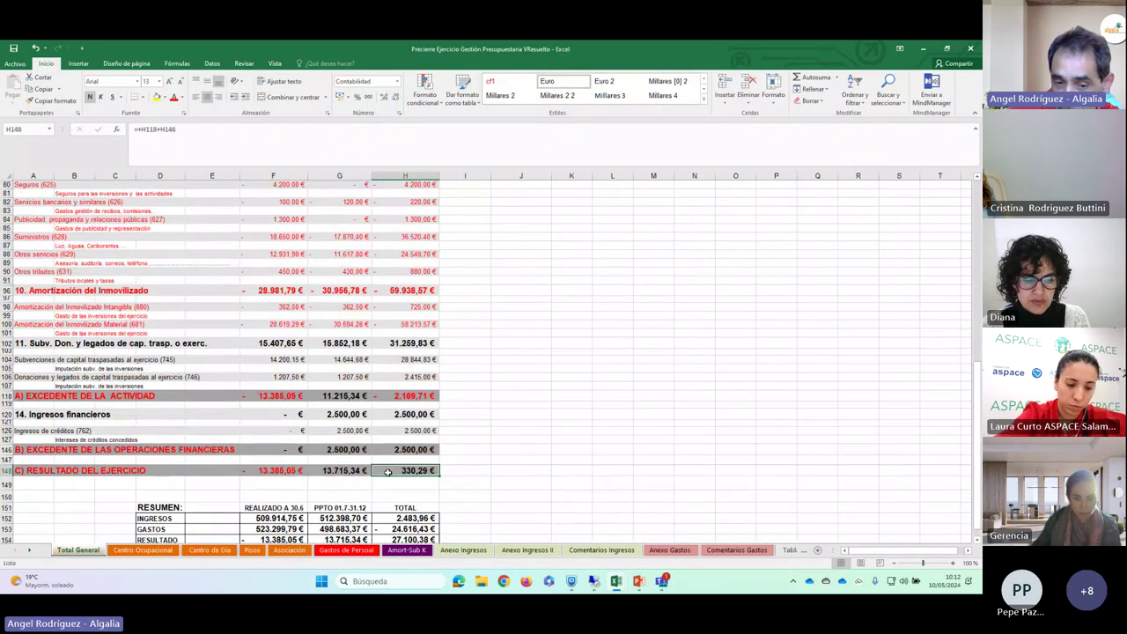
{"action": "left_click", "coordinate": [459, 473]}
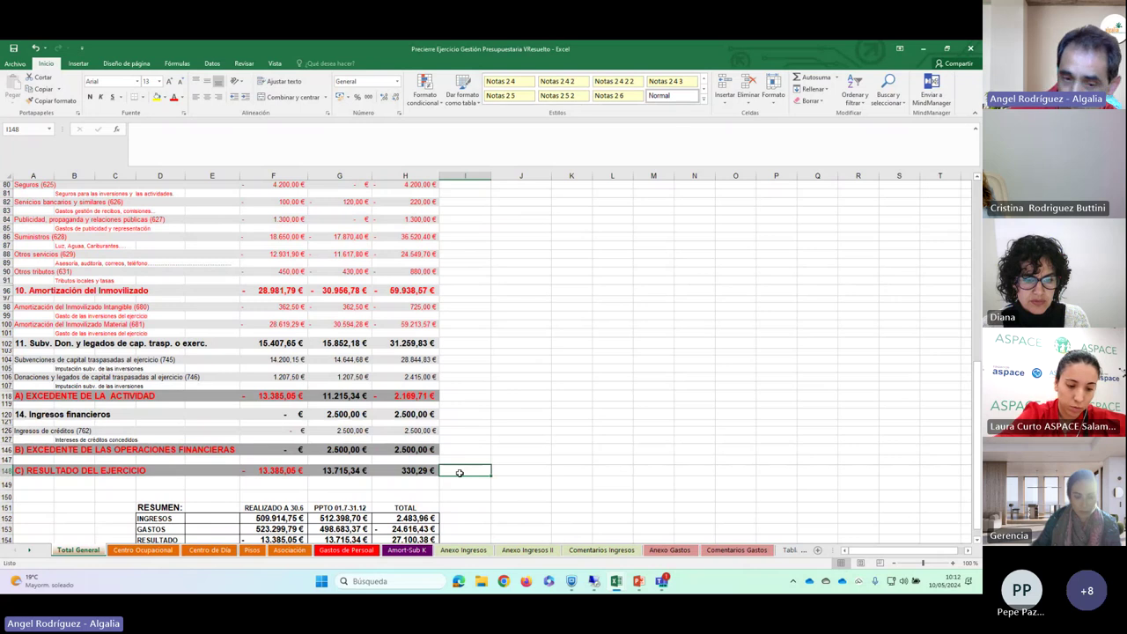
{"action": "left_click", "coordinate": [263, 470]}
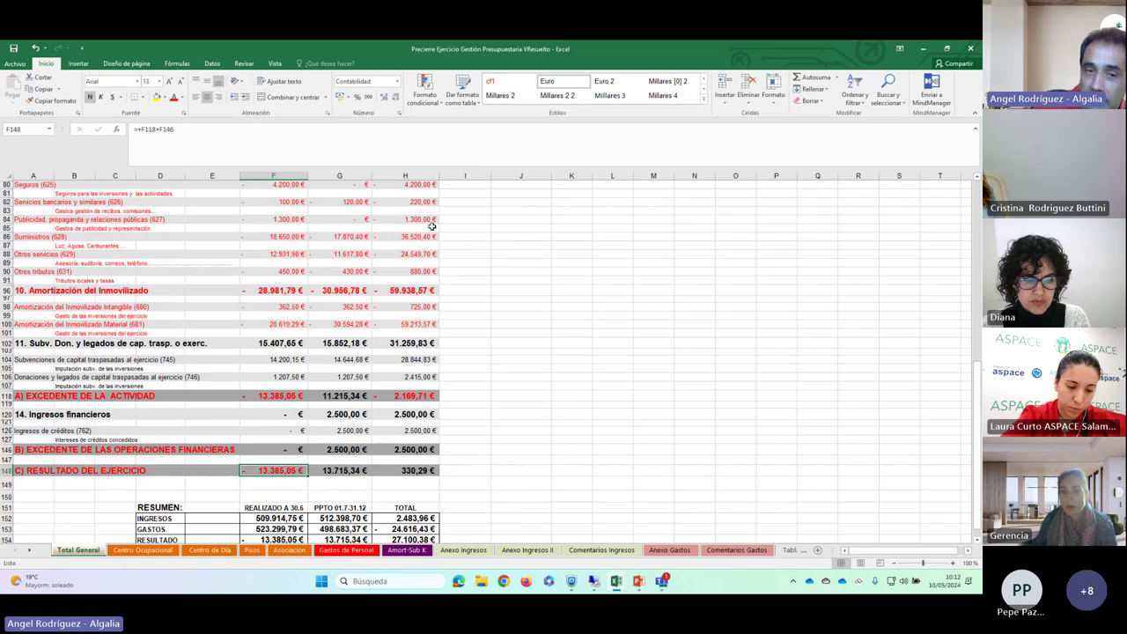
{"action": "left_click", "coordinate": [405, 471]}
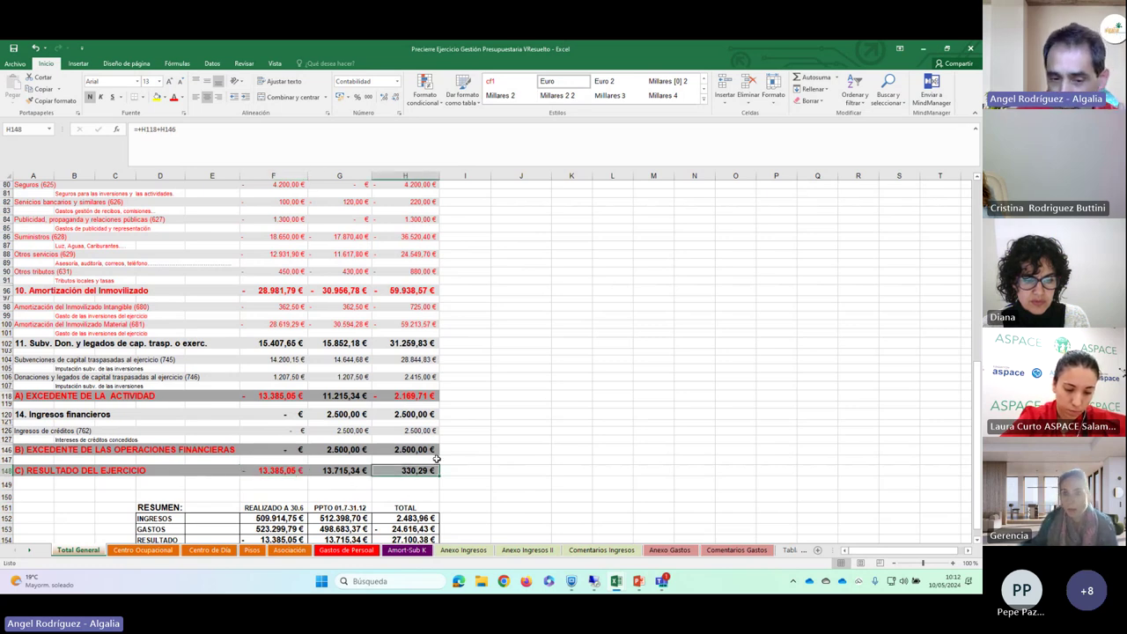
Step: Check the yearly RESULTADO DEL EJERCICIO on Total General and compare it with the results on Centro de Día, Pisos and Centro Ocupacional
{"action": "left_click", "coordinate": [403, 483]}
{"action": "left_click", "coordinate": [410, 471]}
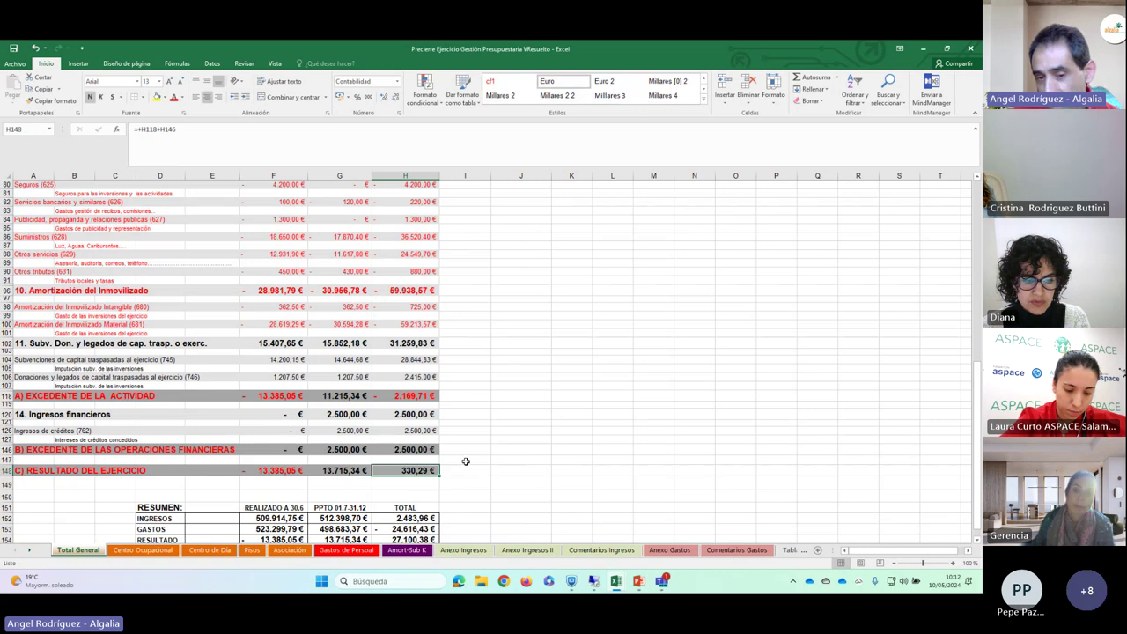
{"action": "left_click", "coordinate": [468, 469]}
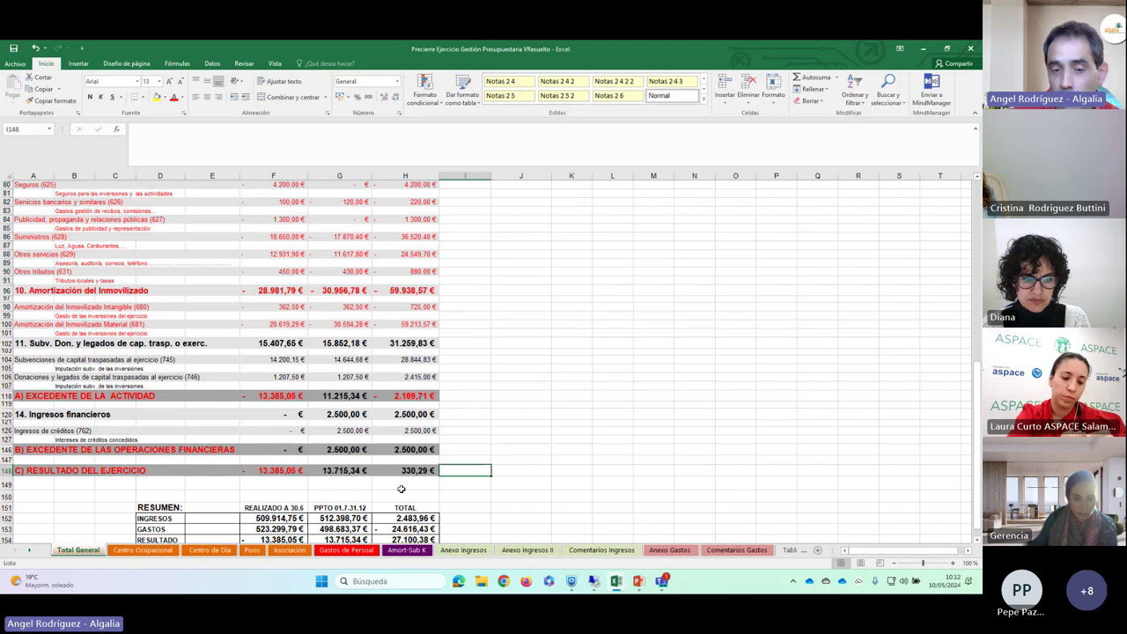
{"action": "left_click", "coordinate": [209, 551]}
{"action": "left_click", "coordinate": [249, 552]}
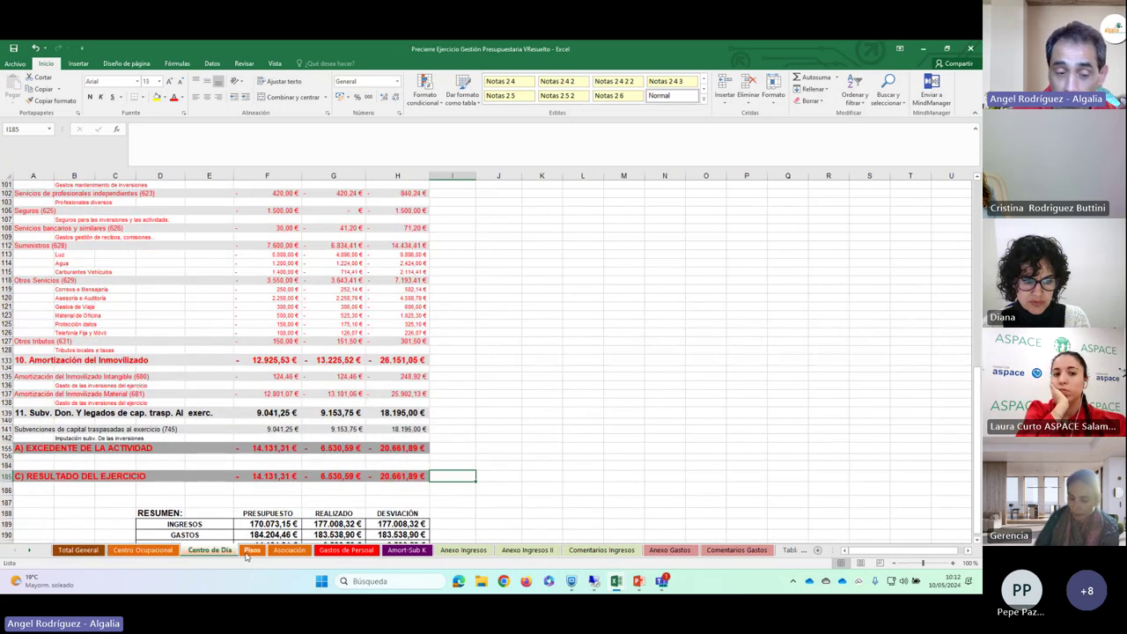
{"action": "left_click", "coordinate": [210, 551]}
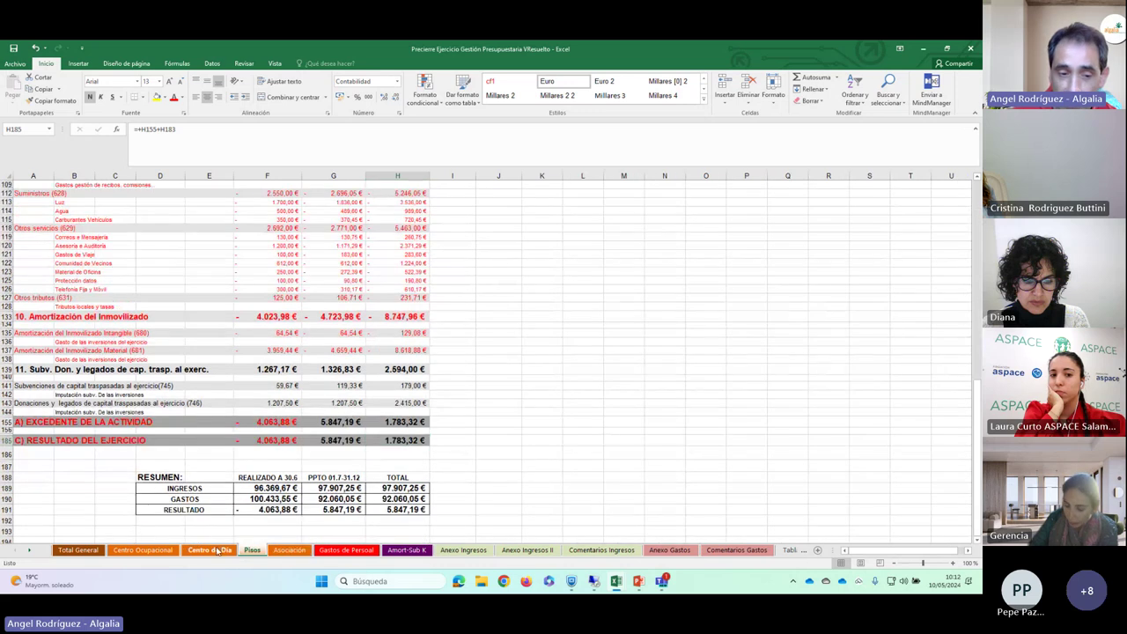
{"action": "left_click", "coordinate": [141, 550]}
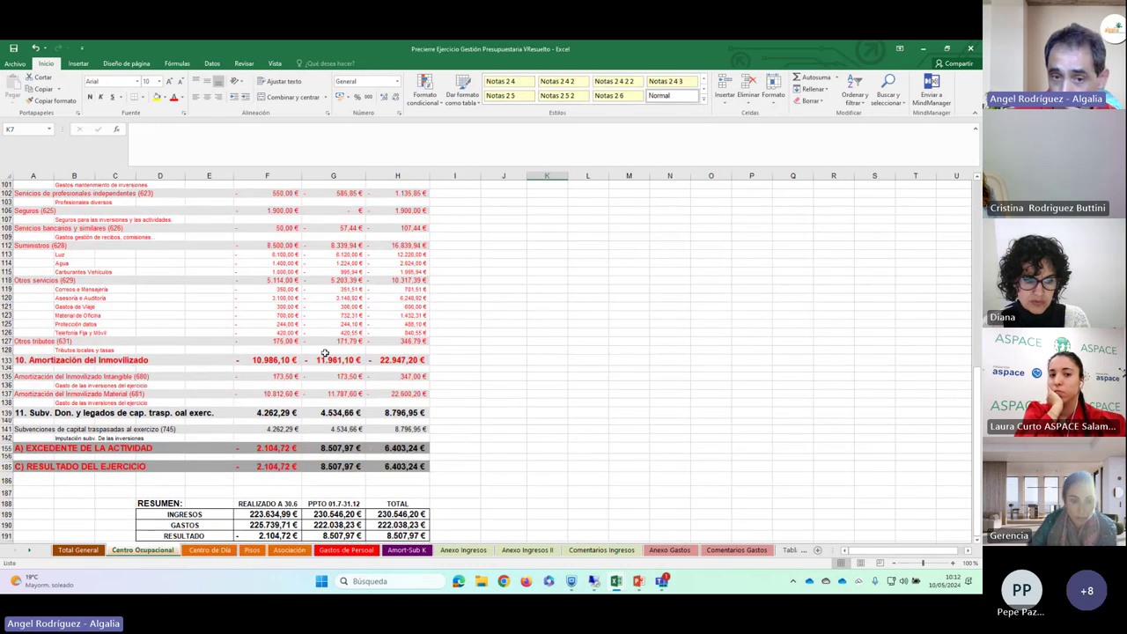
Step: Review the Centro Ocupacional income and expense figures from row 1
{"action": "left_click", "coordinate": [561, 290]}
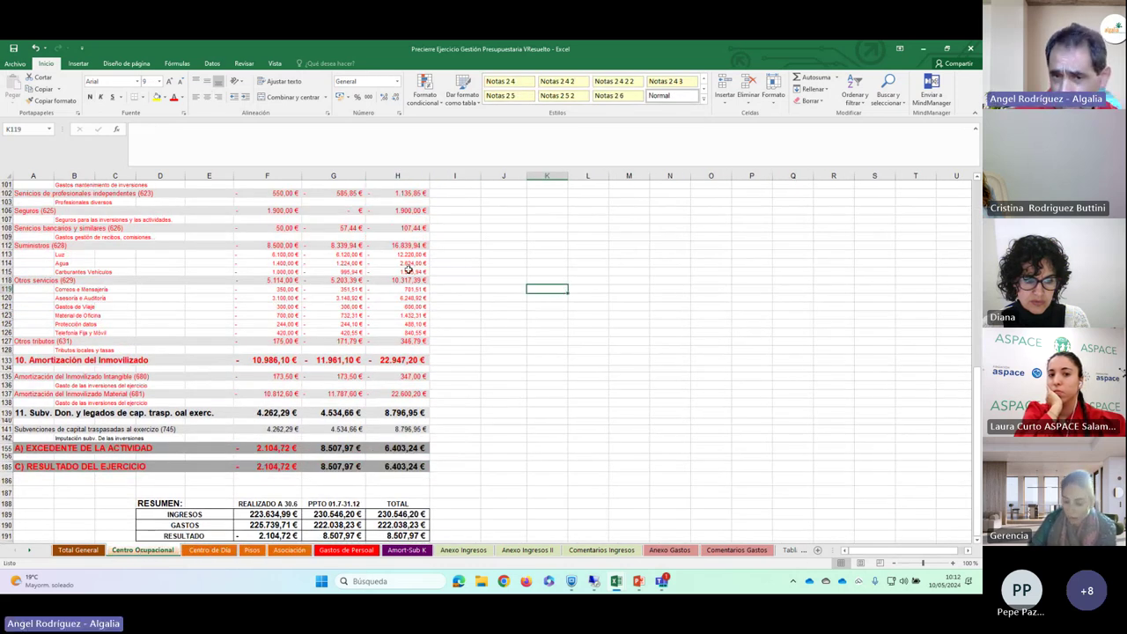
{"action": "scroll", "coordinate": [367, 260], "scroll_direction": "up", "scroll_amount": 15}
{"action": "scroll", "coordinate": [403, 233], "scroll_direction": "up", "scroll_amount": 3}
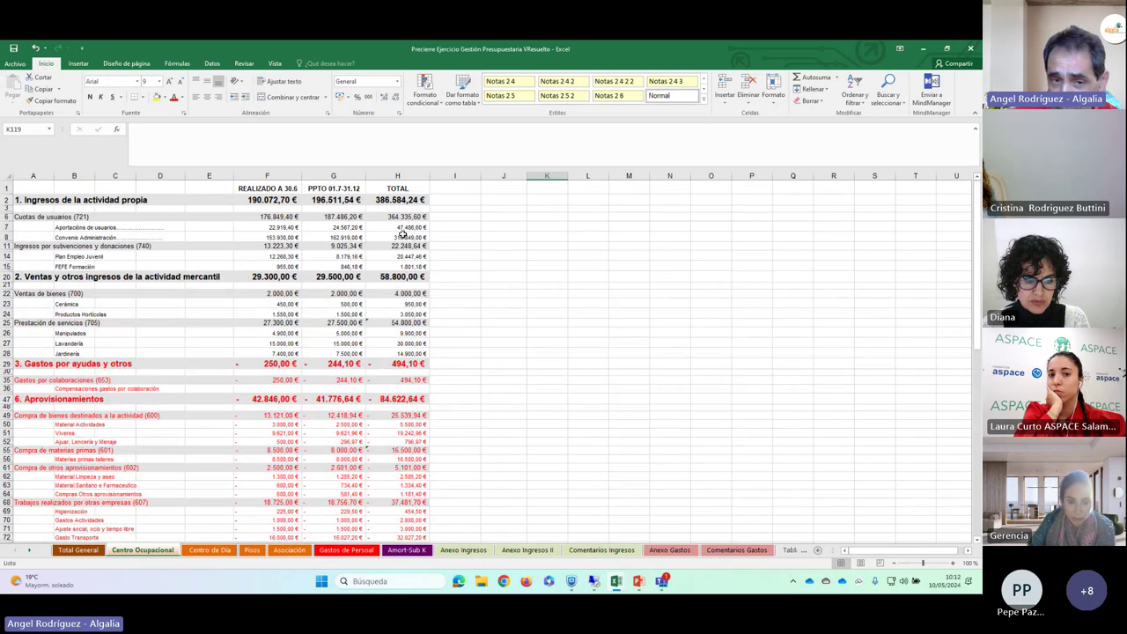
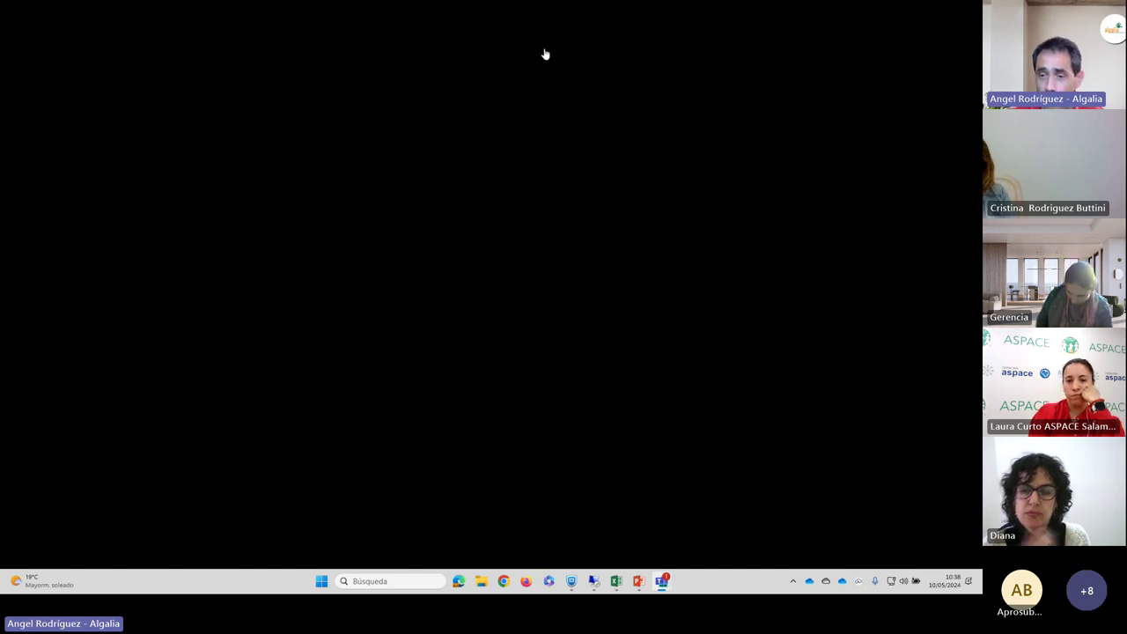
Step: Close the Gestión Presupuestaria presentation in PowerPoint and open the Modelo Previsión Tesorería workbook in Excel
{"action": "mouse_move", "coordinate": [638, 581]}
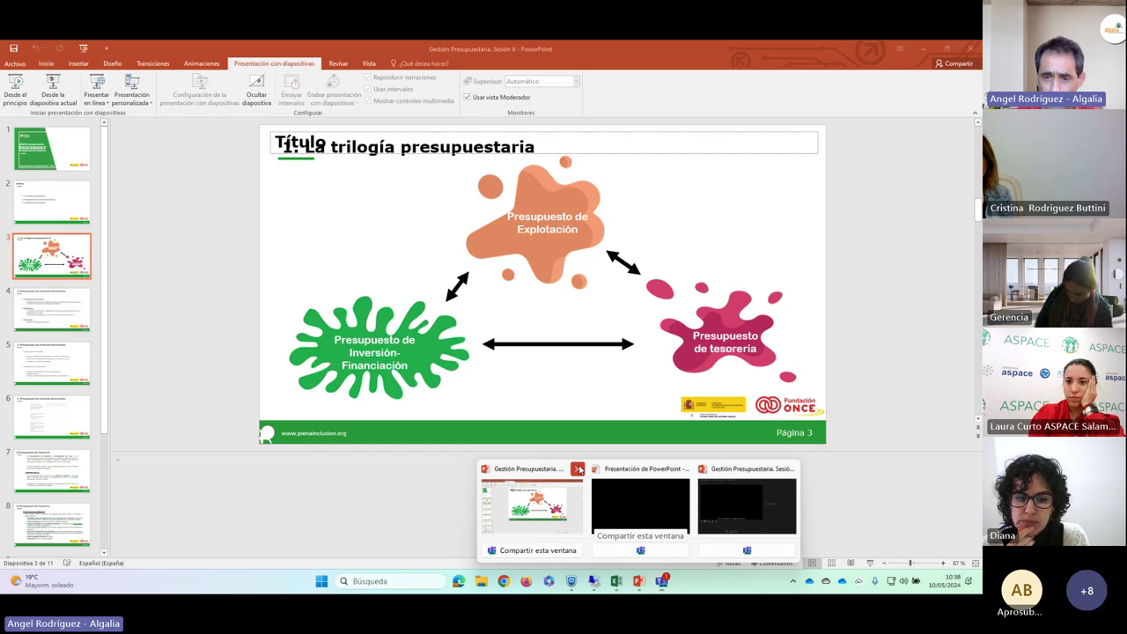
{"action": "left_click", "coordinate": [578, 470]}
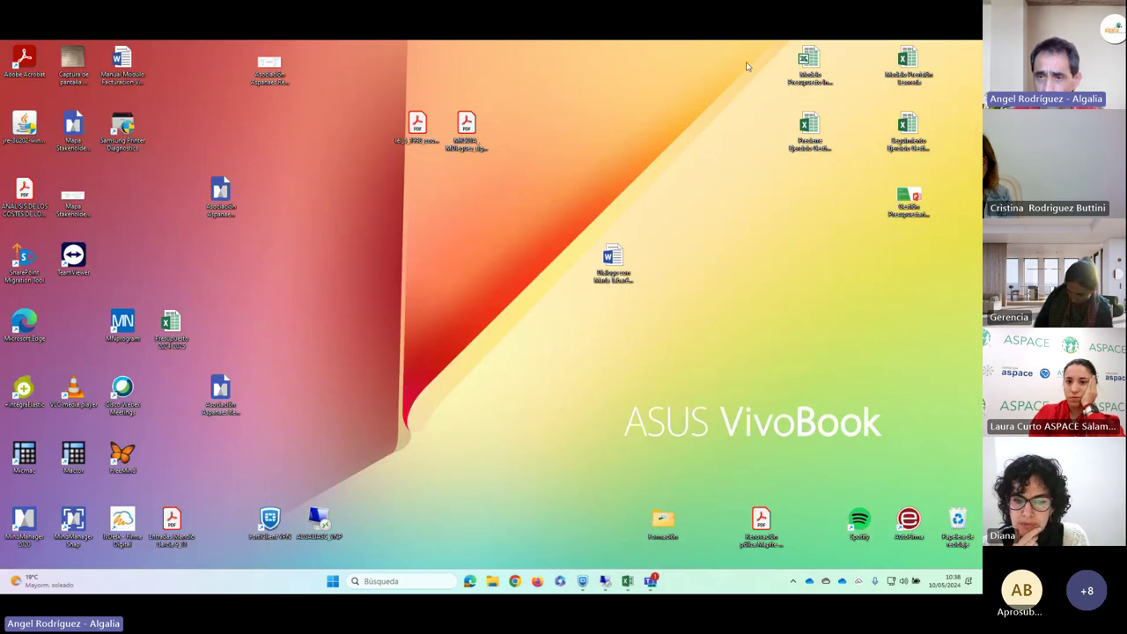
{"action": "double_click", "coordinate": [908, 61]}
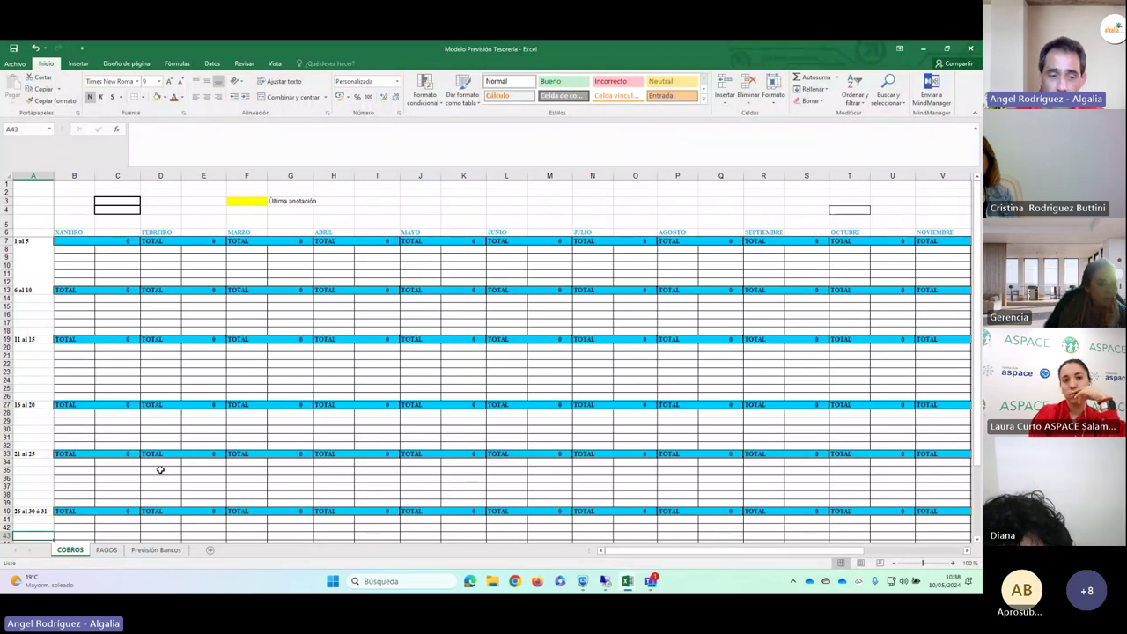
Step: Glance at the PAGOS sheet, then examine the XANEIRO concept and amount cells for days 1 al 5 on COBROS
{"action": "left_click", "coordinate": [106, 549]}
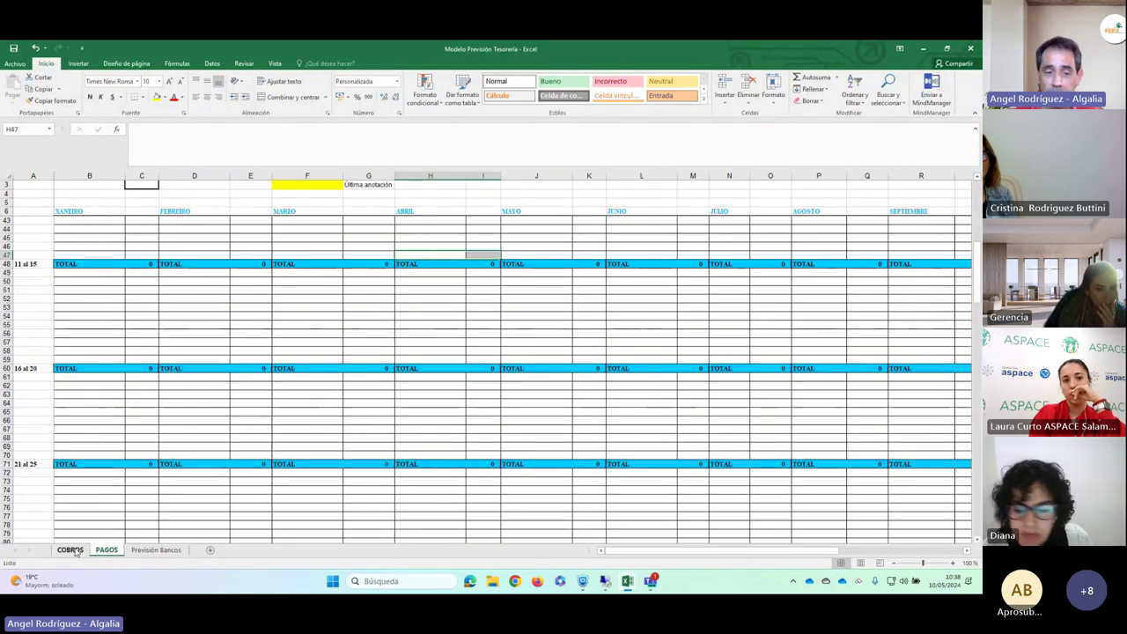
{"action": "left_click", "coordinate": [72, 551]}
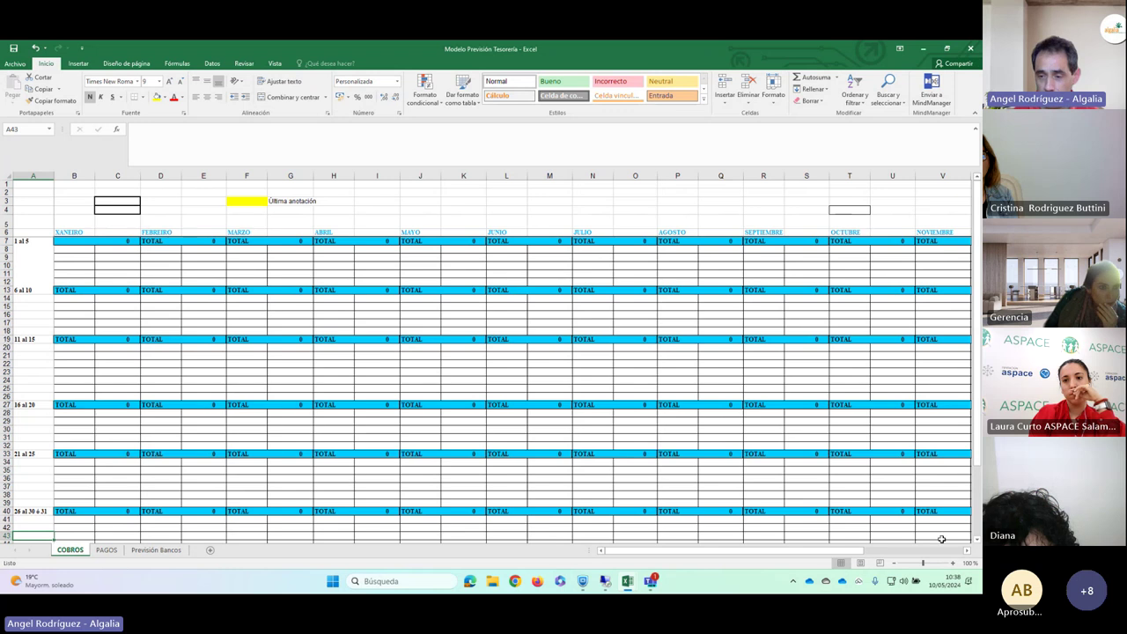
{"action": "left_click", "coordinate": [75, 248]}
{"action": "left_click", "coordinate": [110, 249]}
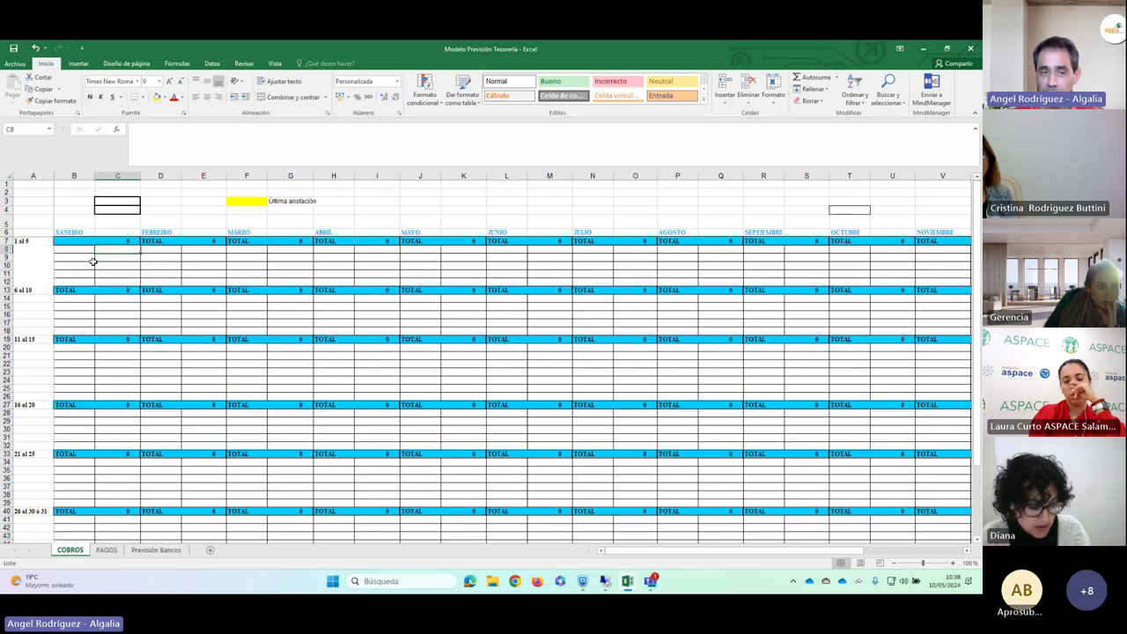
{"action": "left_click", "coordinate": [77, 256]}
{"action": "left_click", "coordinate": [106, 258]}
{"action": "left_click", "coordinate": [83, 259]}
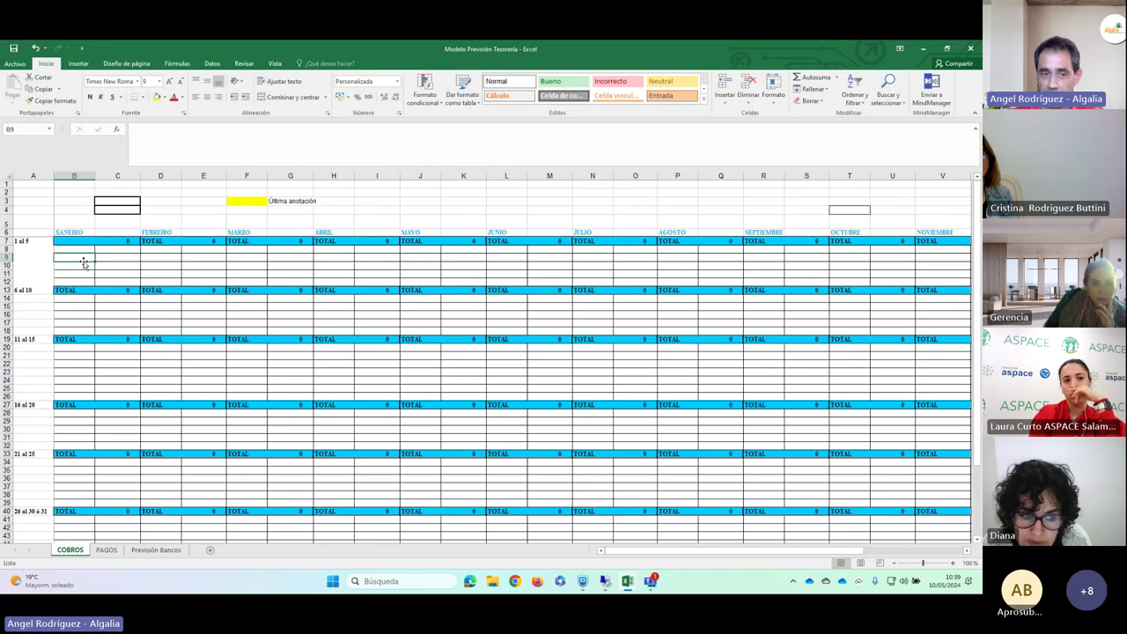
{"action": "left_click", "coordinate": [102, 257]}
{"action": "left_click", "coordinate": [79, 264]}
{"action": "left_click", "coordinate": [99, 266]}
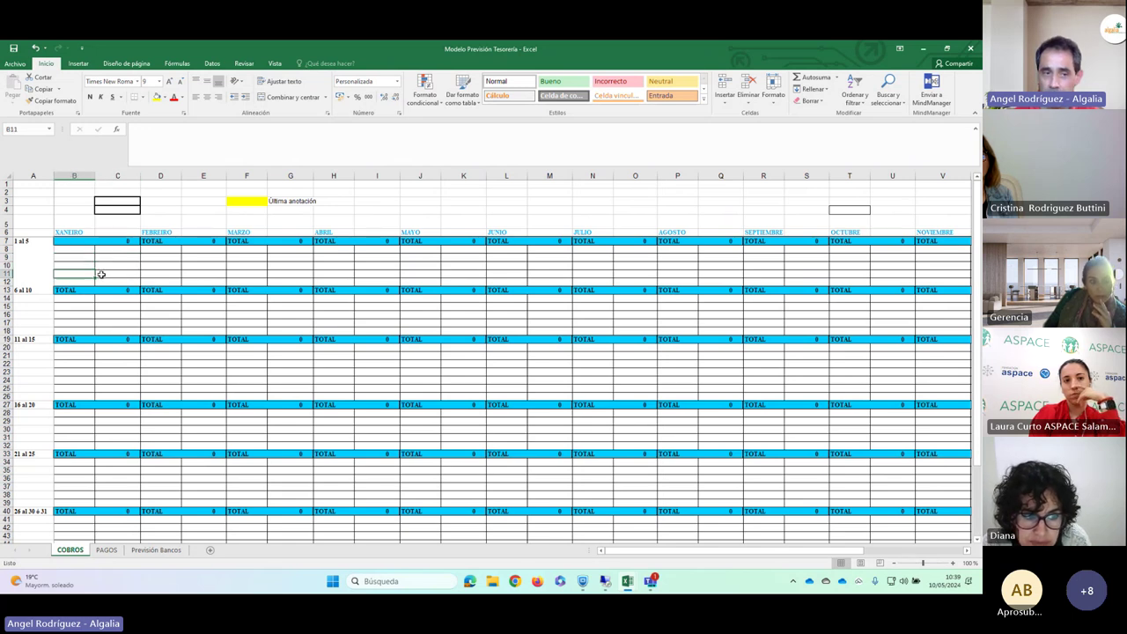
{"action": "left_click", "coordinate": [99, 279]}
{"action": "left_click", "coordinate": [75, 264]}
Step: Examine how COBROS is laid out, checking the five-day period labels in column A and the month headings in row 6
{"action": "left_click", "coordinate": [27, 243]}
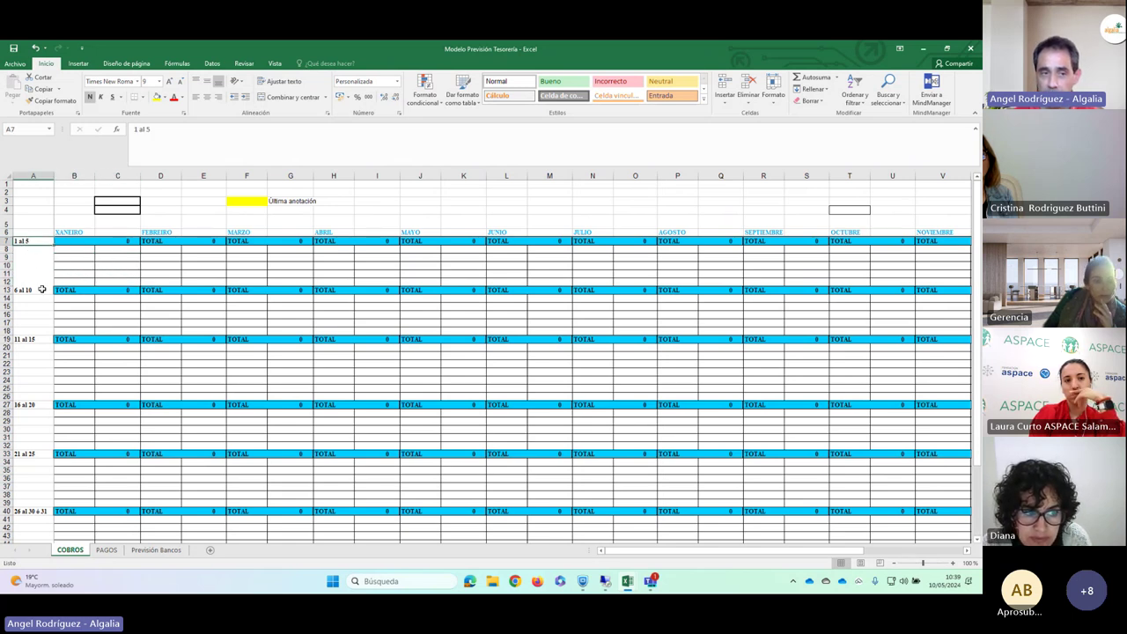
{"action": "left_click", "coordinate": [32, 292]}
{"action": "left_click", "coordinate": [36, 338]}
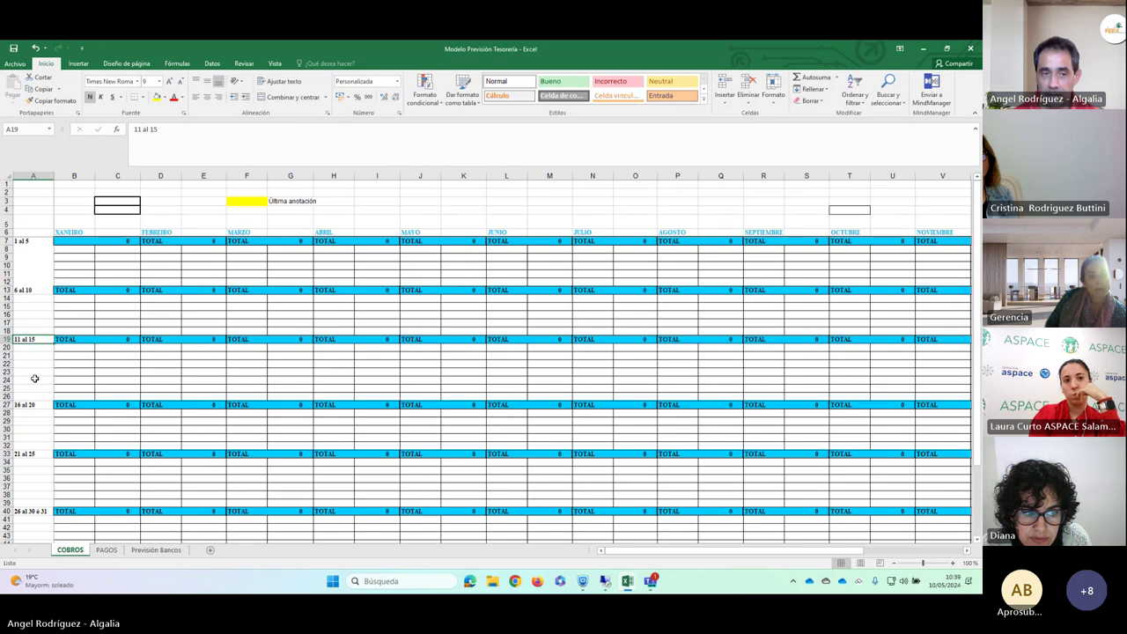
{"action": "left_click", "coordinate": [34, 422]}
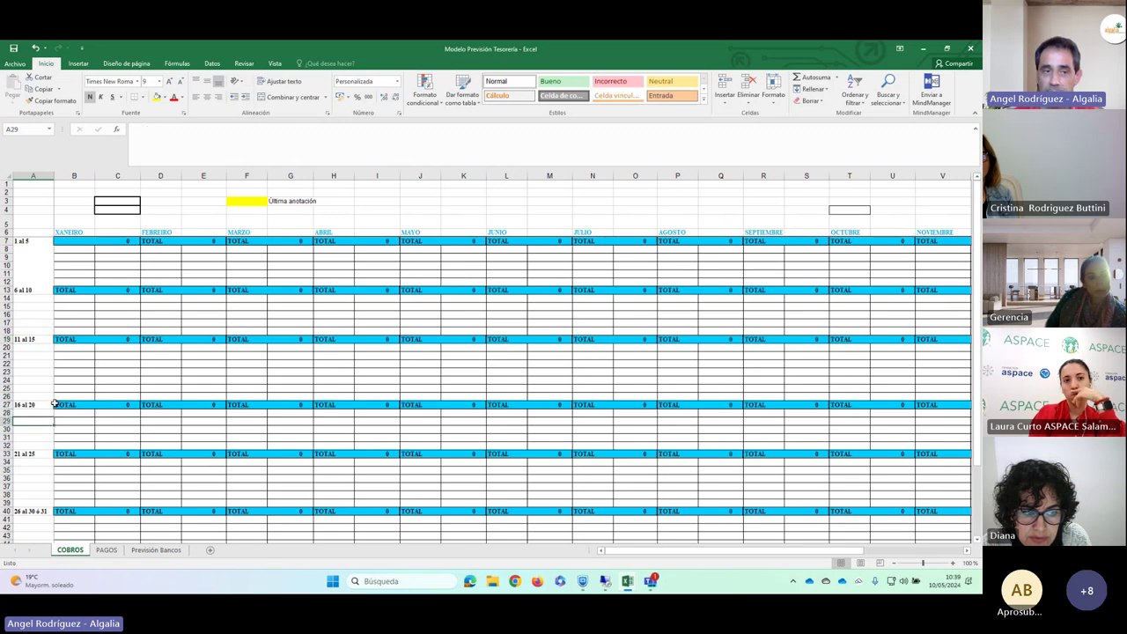
{"action": "left_click", "coordinate": [71, 232]}
{"action": "left_click", "coordinate": [163, 232]}
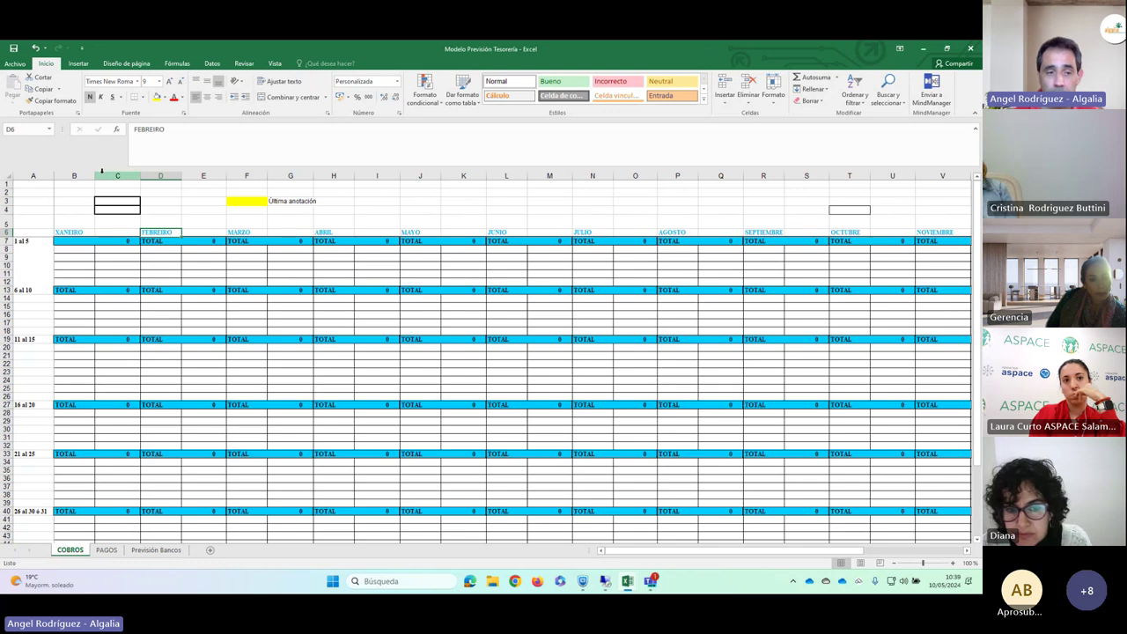
{"action": "left_click", "coordinate": [6, 266]}
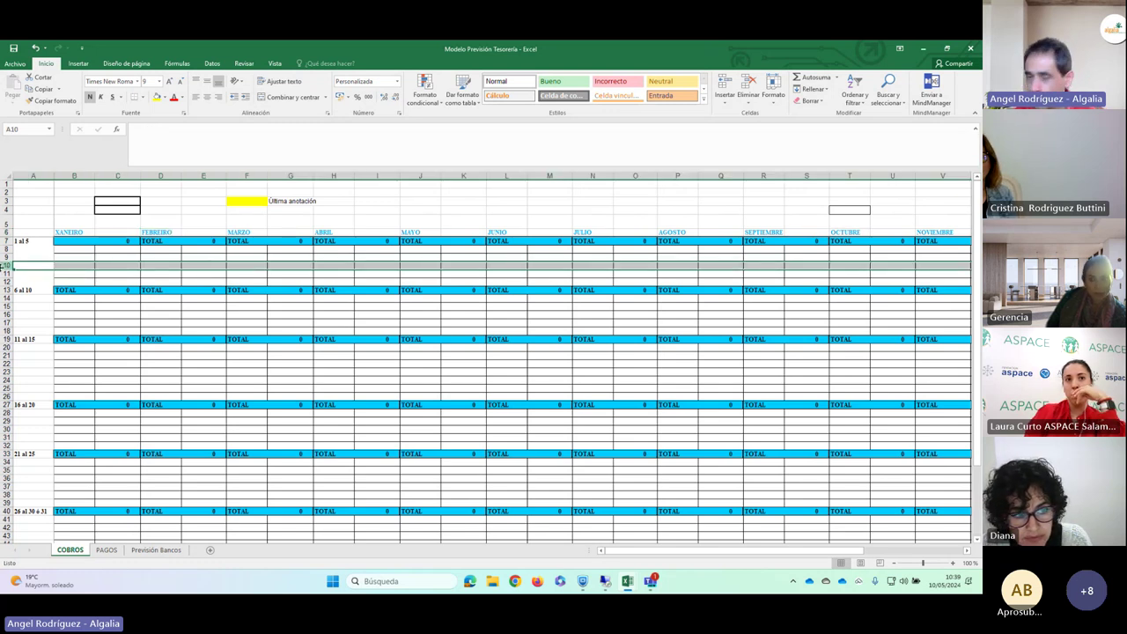
Step: Inspect the XANEIRO TOTAL formulas on COBROS for the first three periods, in cells C7, C13 and C19
{"action": "left_click", "coordinate": [118, 314]}
{"action": "left_click", "coordinate": [117, 243]}
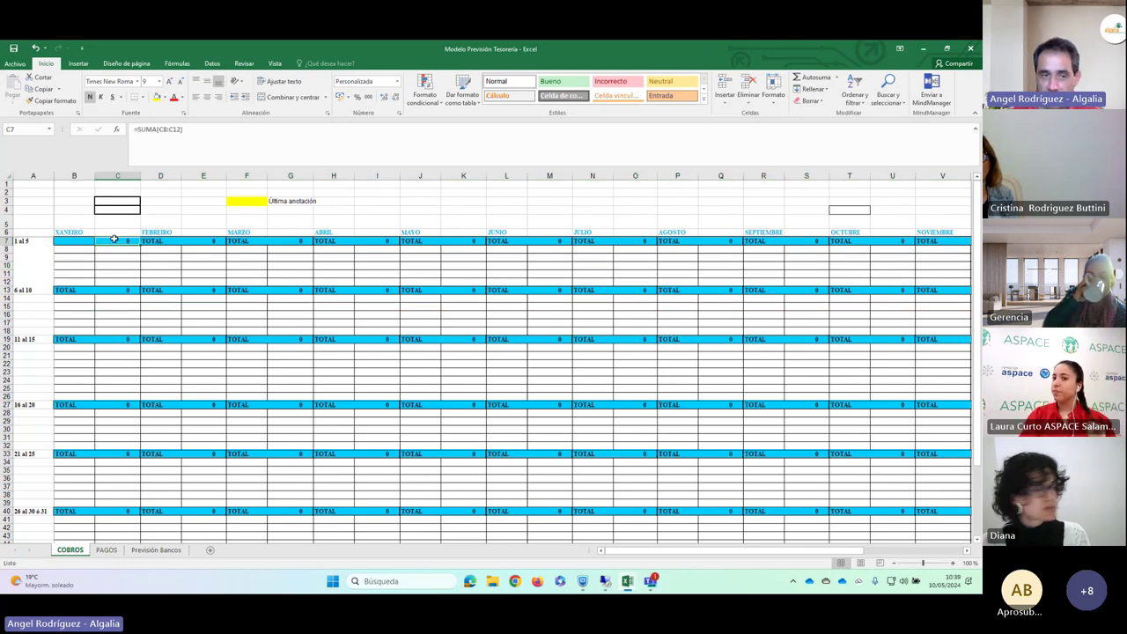
{"action": "left_click", "coordinate": [112, 291]}
{"action": "left_click", "coordinate": [121, 339]}
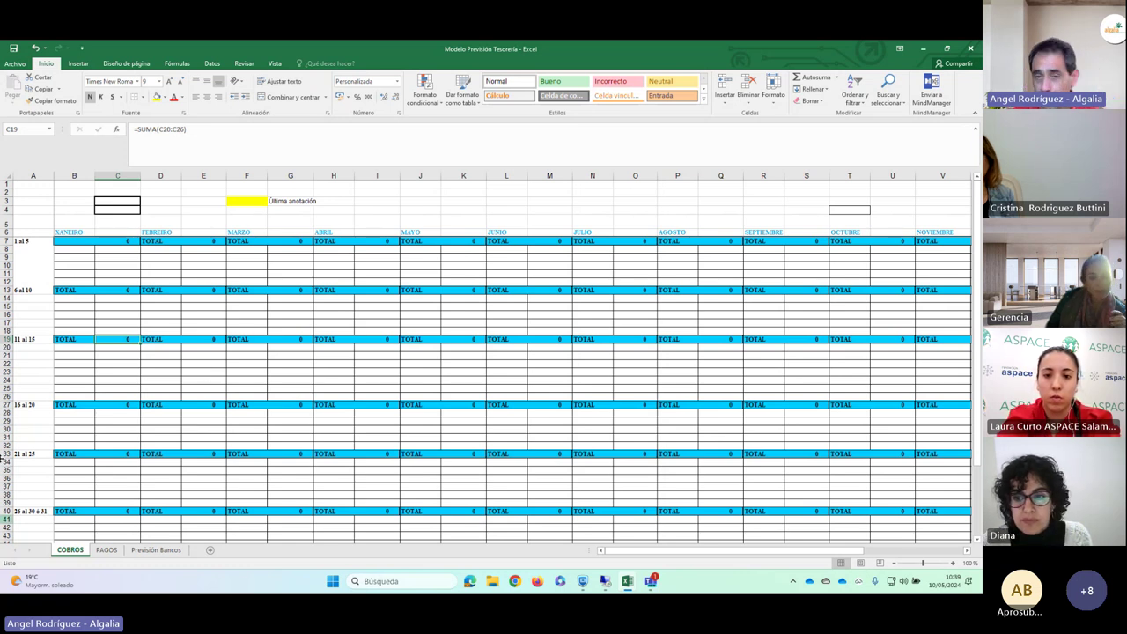
Step: Show the PAGOS sheet and examine its payment rows for the periods 1 al 5 and 6 al 10
{"action": "left_click", "coordinate": [106, 549]}
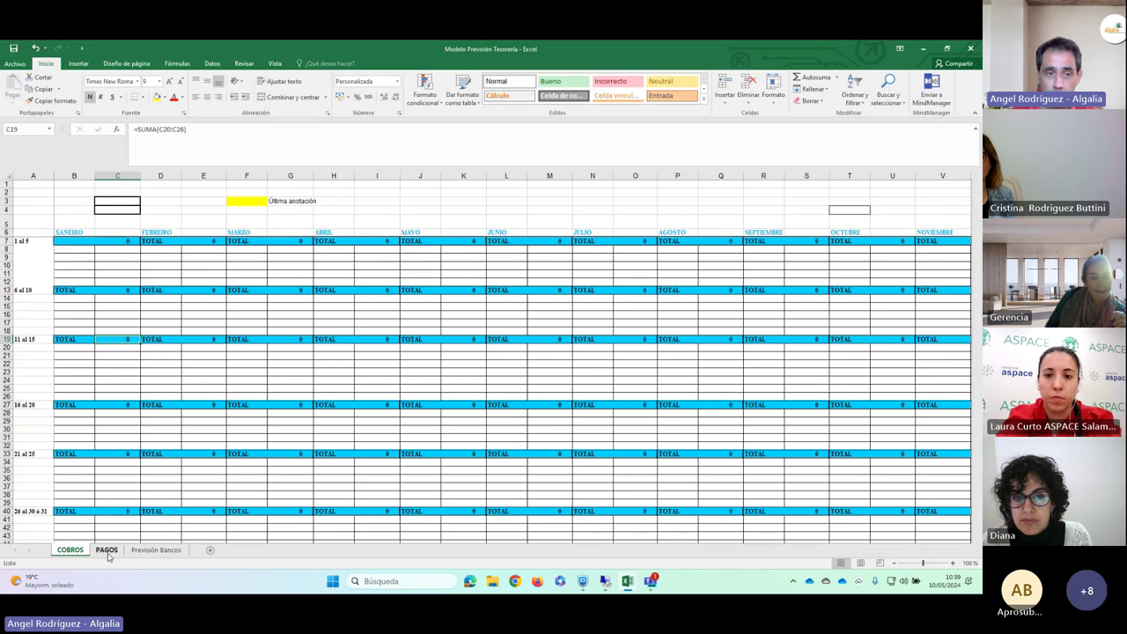
{"action": "scroll", "coordinate": [155, 302], "scroll_direction": "up", "scroll_amount": 12}
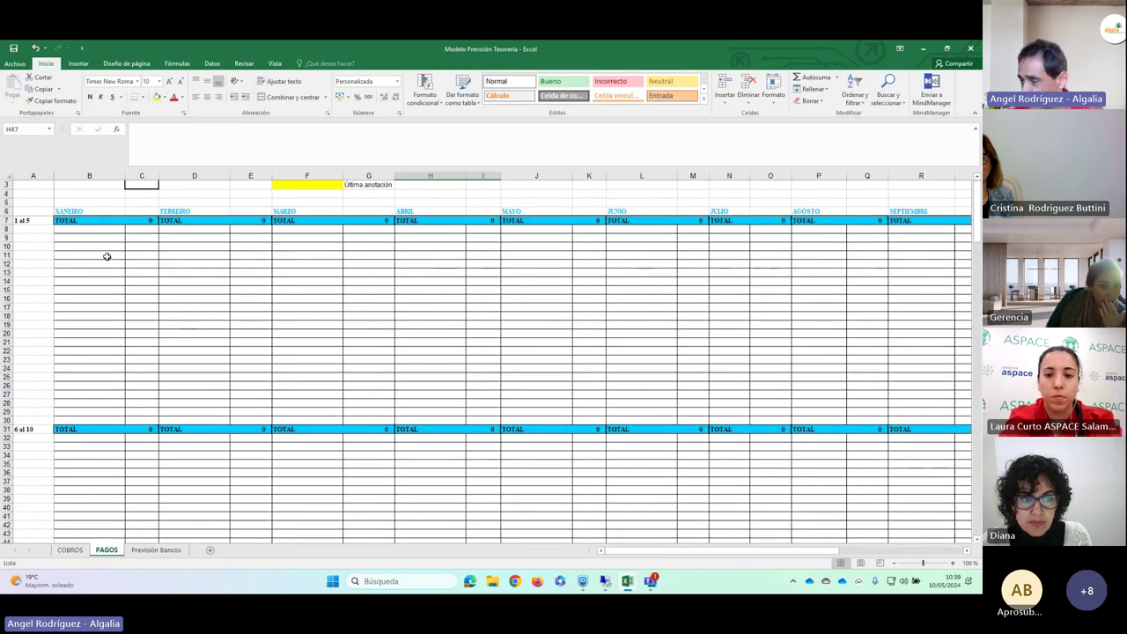
{"action": "scroll", "coordinate": [105, 446], "scroll_direction": "down", "scroll_amount": 1}
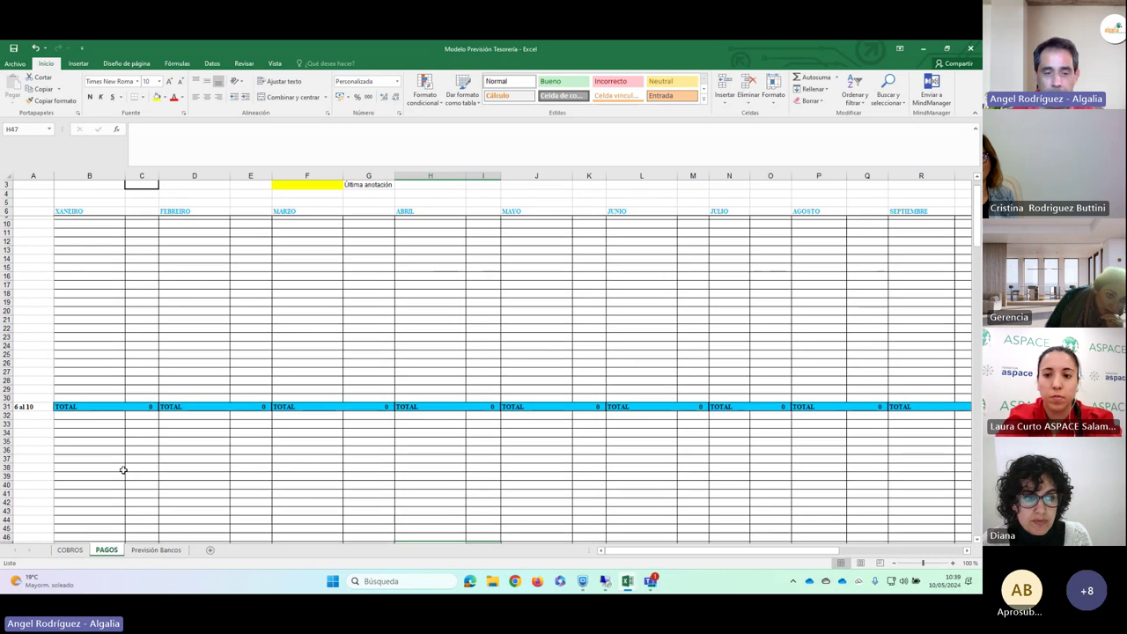
Step: Show the Previsión Bancos sheet and inspect January's TOTAL INGRESOS, TOTAL GASTOS and SALDO PERIODO formulas for days 1 al 5
{"action": "left_click", "coordinate": [156, 549]}
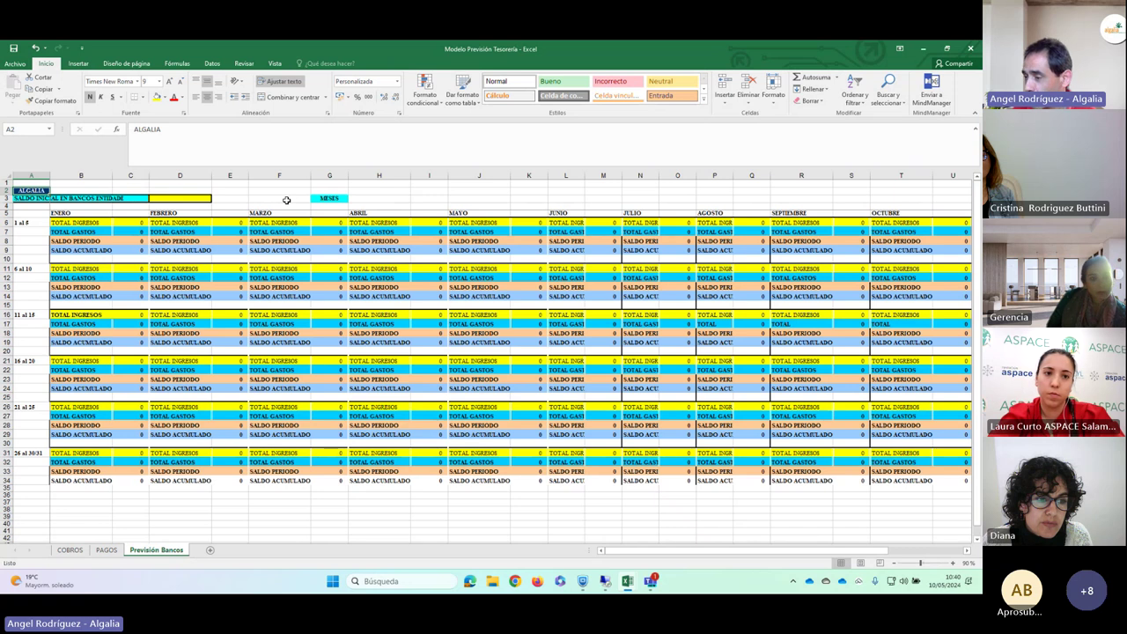
{"action": "left_click", "coordinate": [129, 223]}
{"action": "left_click", "coordinate": [129, 232]}
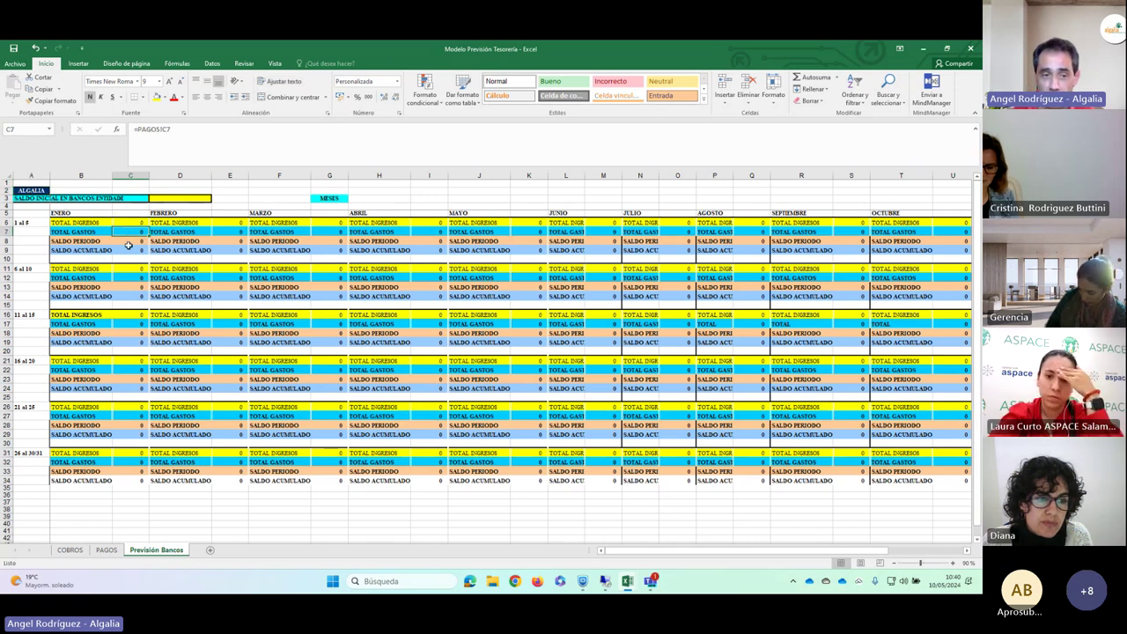
{"action": "left_click", "coordinate": [136, 241]}
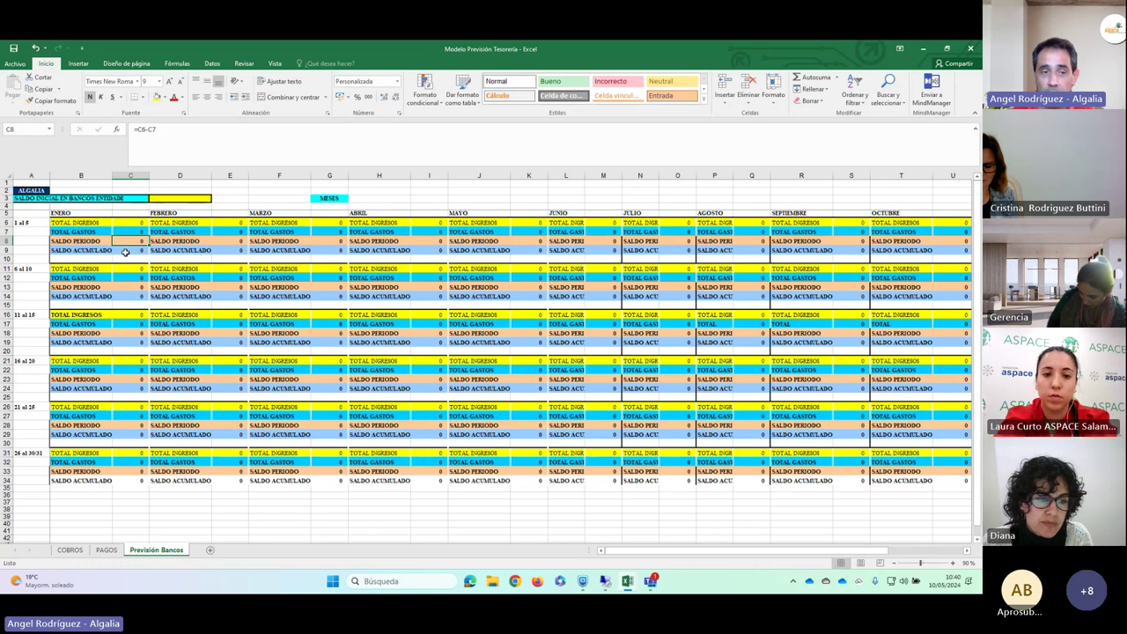
Step: Check the initial bank balance cell D3 and trace January's SALDO ACUMULADO formulas through every period from C9 to C34
{"action": "left_click", "coordinate": [162, 201]}
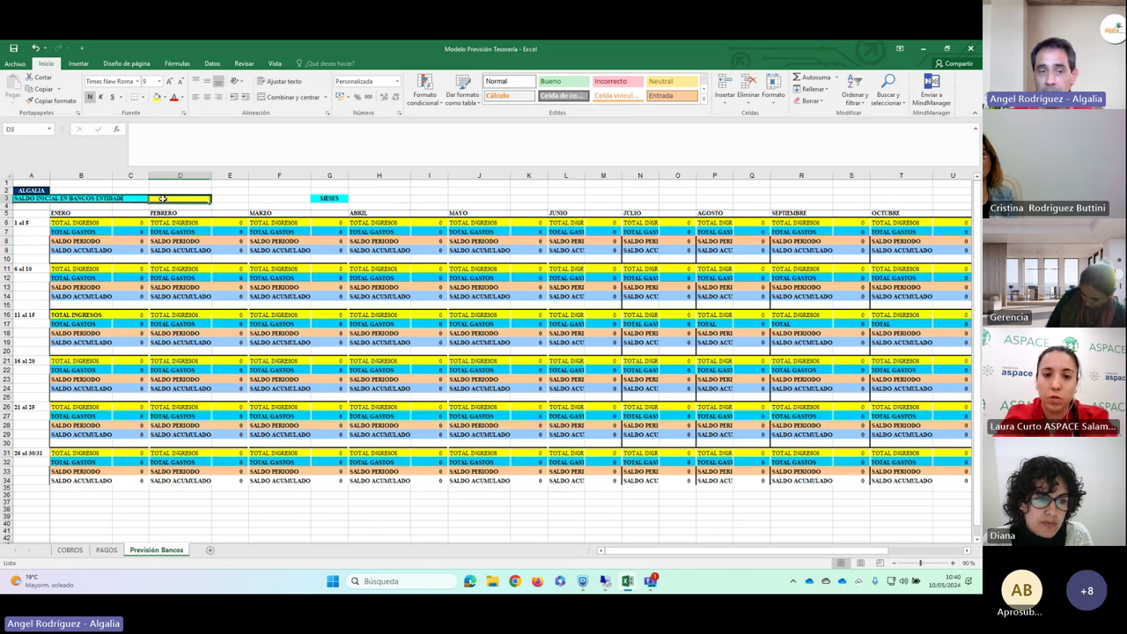
{"action": "left_click", "coordinate": [129, 250]}
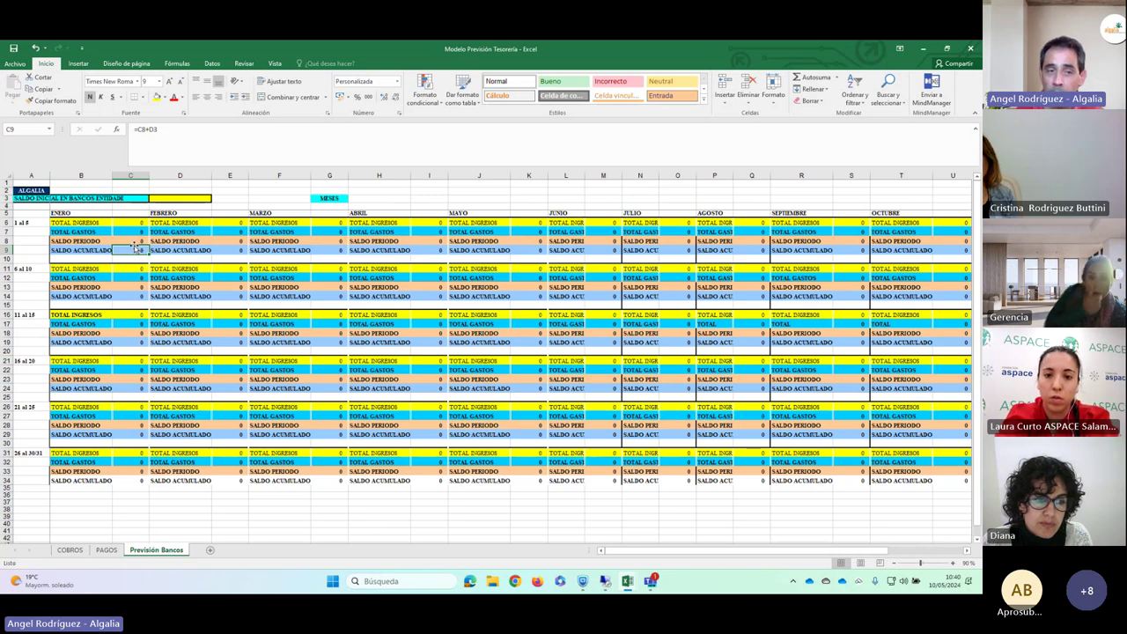
{"action": "left_click", "coordinate": [138, 296]}
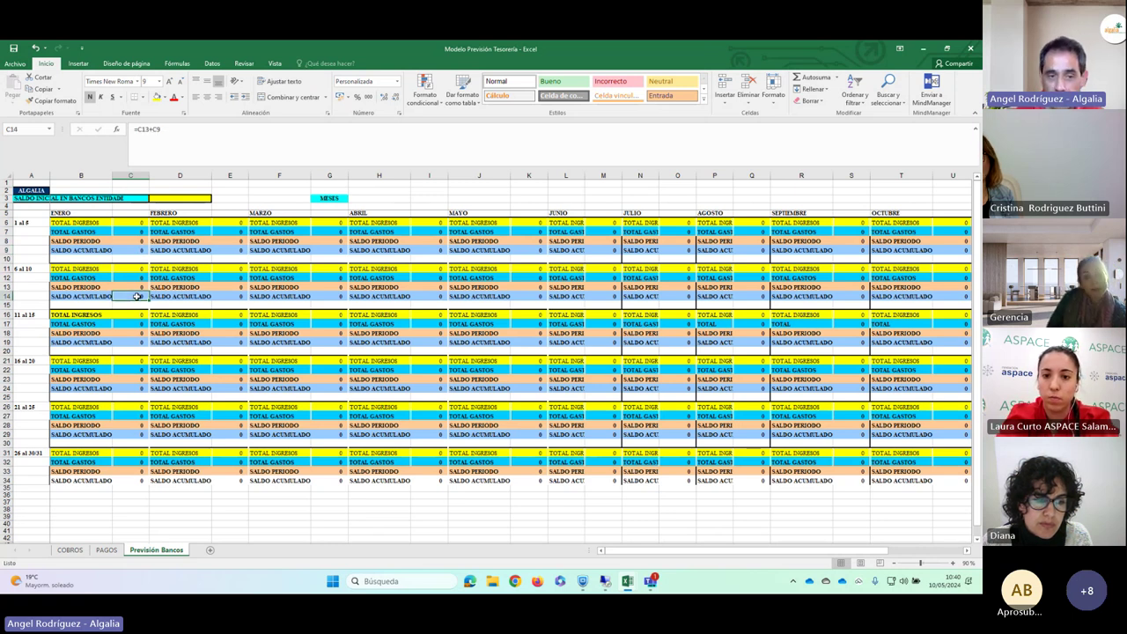
{"action": "left_click", "coordinate": [132, 341]}
{"action": "left_click", "coordinate": [134, 389]}
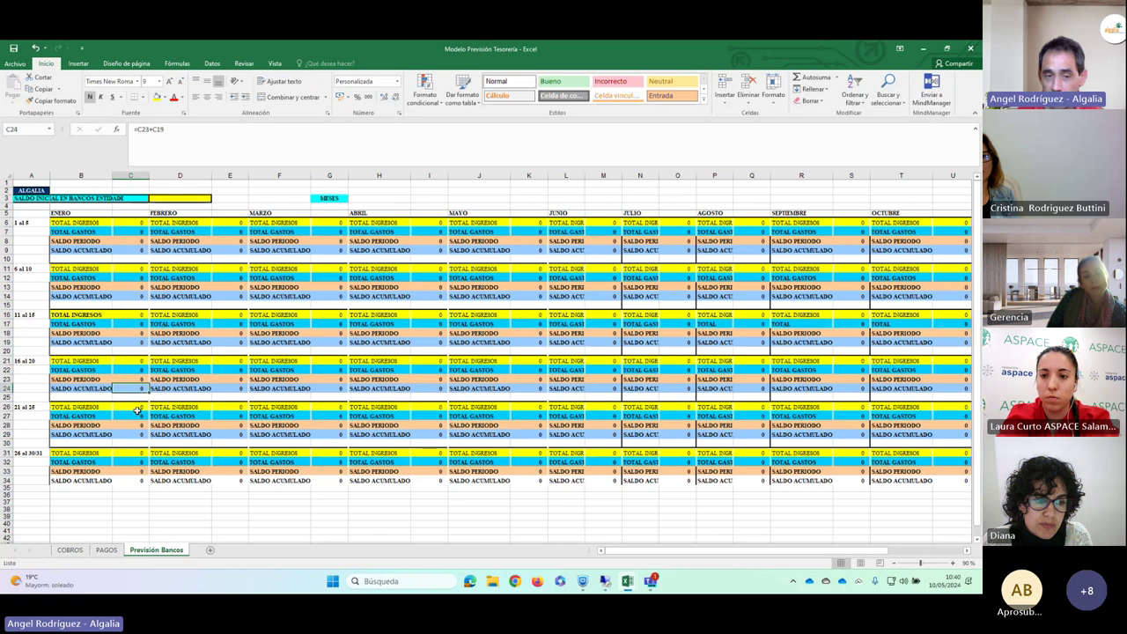
{"action": "left_click", "coordinate": [133, 435]}
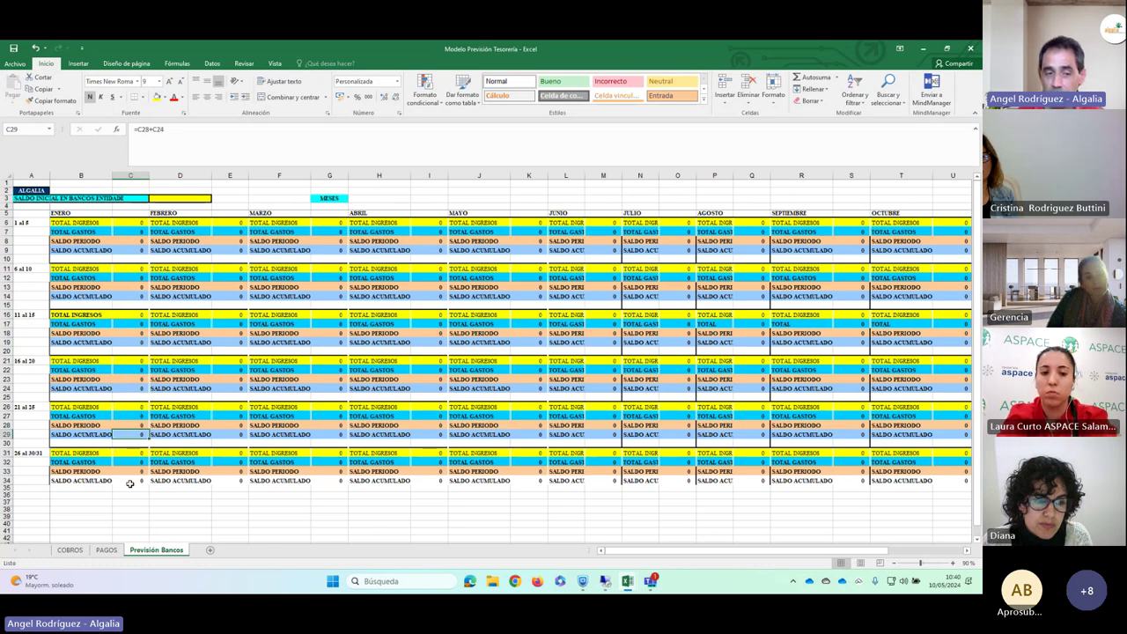
{"action": "left_click", "coordinate": [130, 481]}
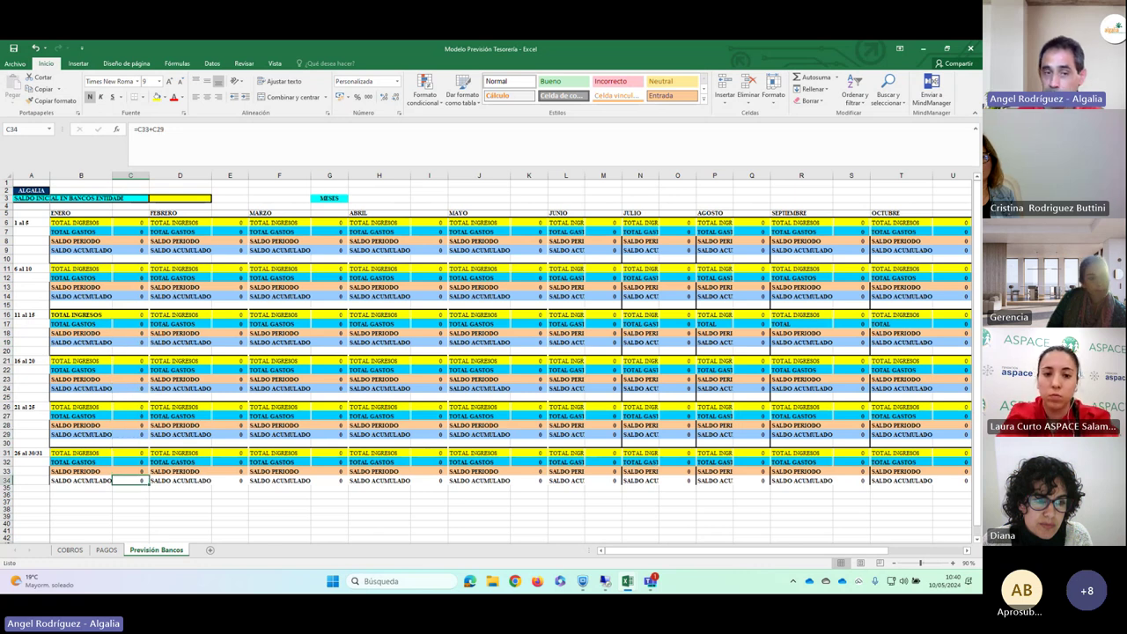
Step: Inspect February's SALDO ACUMULADO formulas in E9 and E14 and the SALDO PERIODO formula in E18
{"action": "left_click", "coordinate": [227, 250]}
{"action": "left_click", "coordinate": [236, 296]}
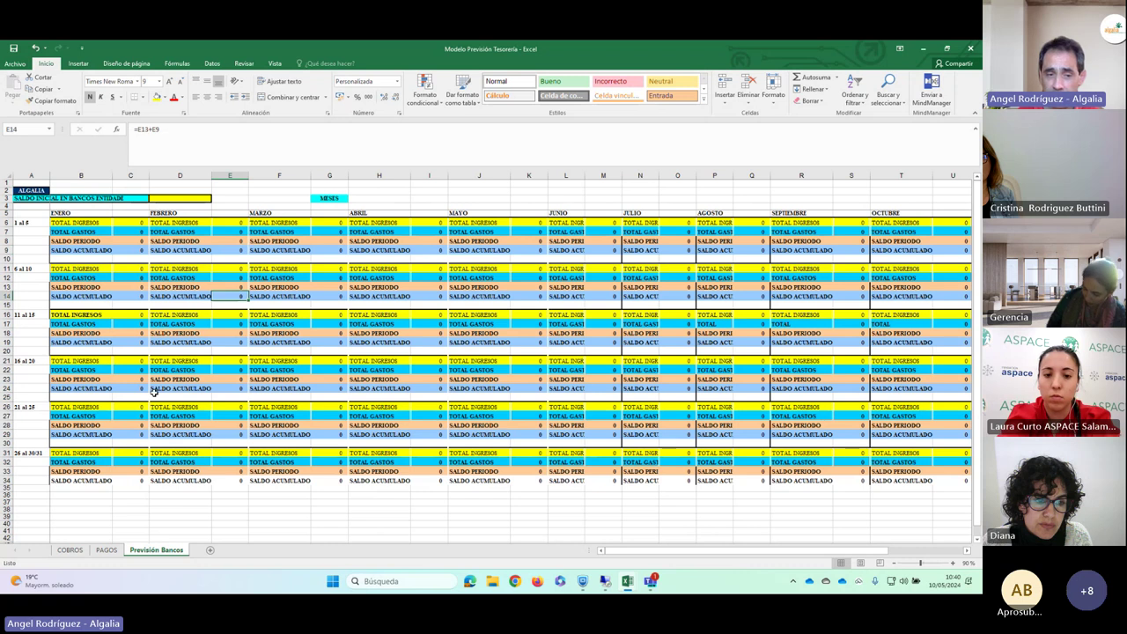
{"action": "left_click", "coordinate": [225, 250]}
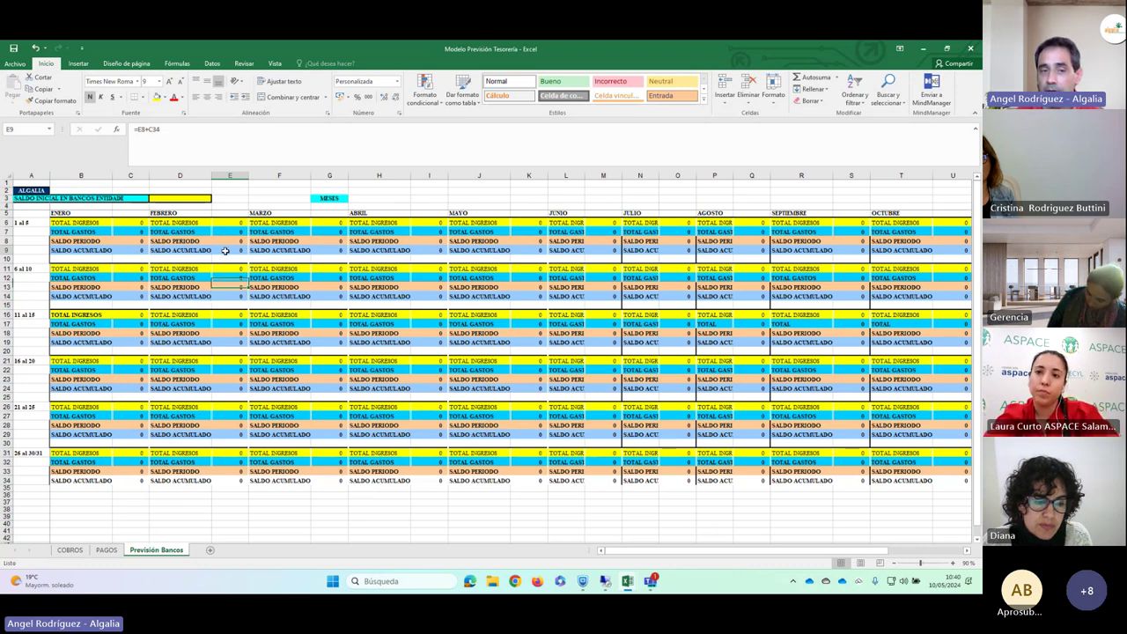
{"action": "left_click", "coordinate": [222, 297]}
{"action": "left_click", "coordinate": [228, 333]}
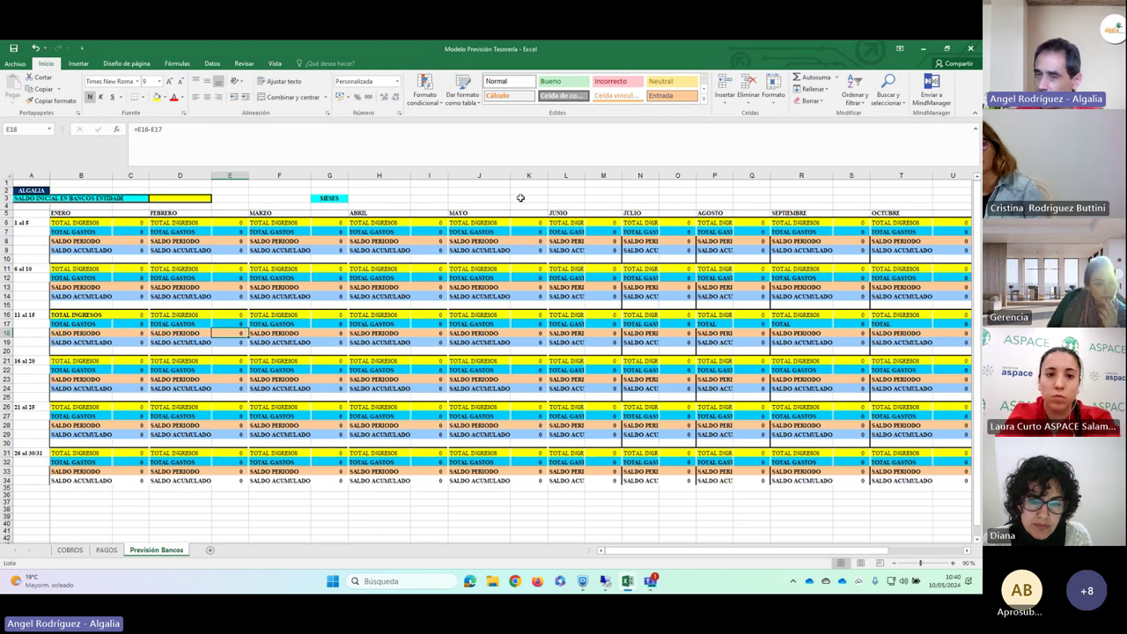
{"action": "left_click", "coordinate": [364, 182]}
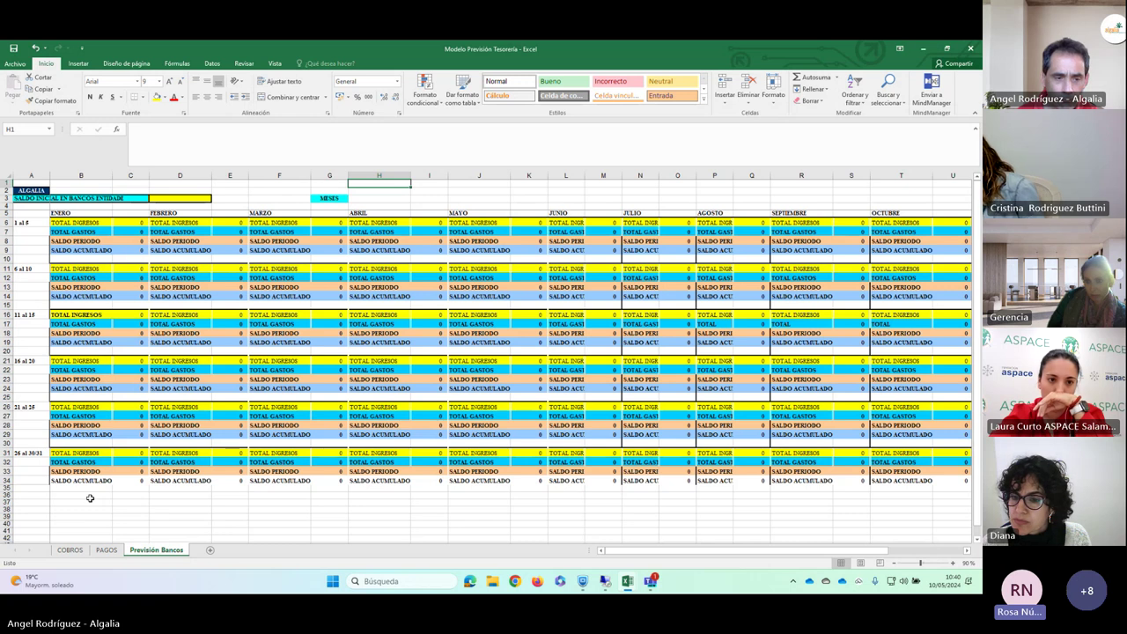
Step: Trace January's TOTAL INGRESOS formula in Previsión Bancos C6 back to the XANEIRO entry rows C8:C12 on COBROS, and check the 6 al 10 rows
{"action": "left_click", "coordinate": [71, 551]}
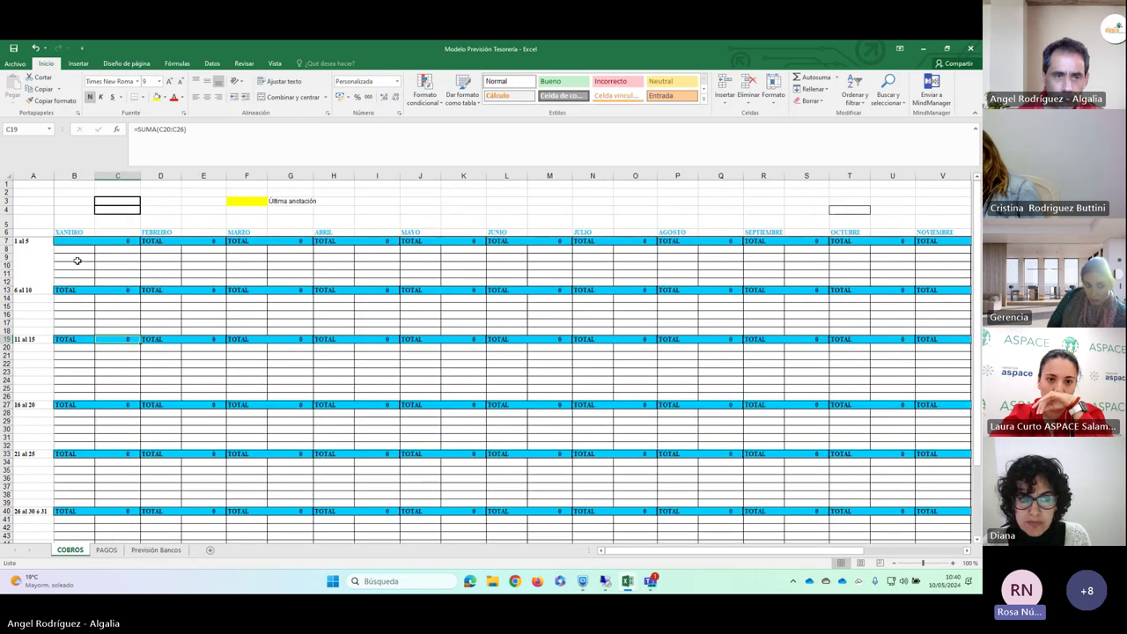
{"action": "left_click", "coordinate": [79, 250]}
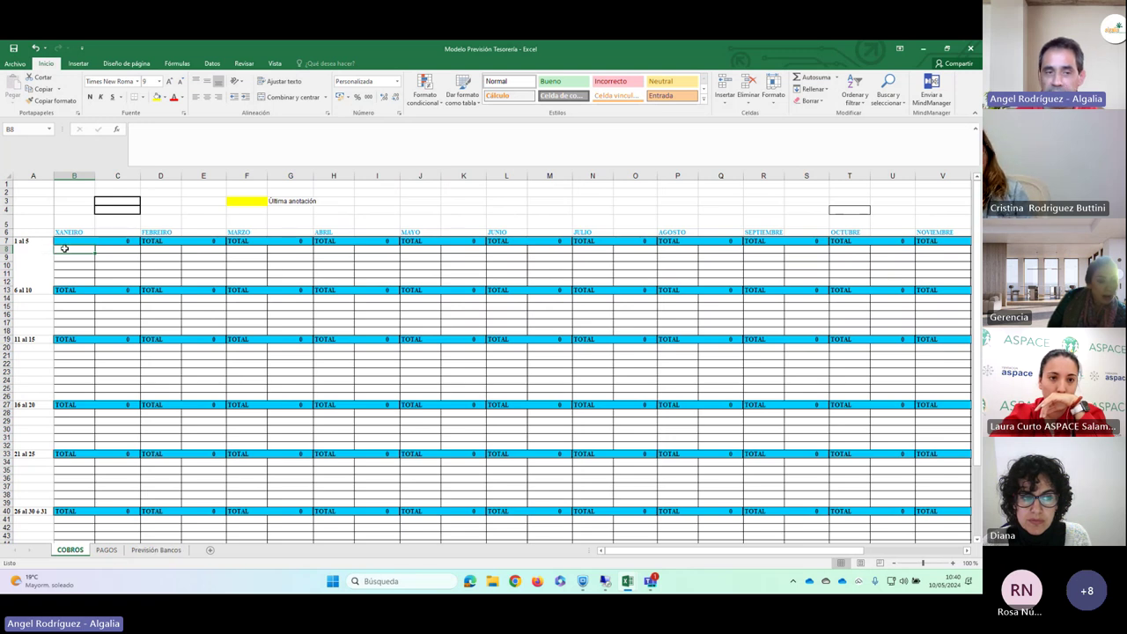
{"action": "left_click", "coordinate": [154, 552]}
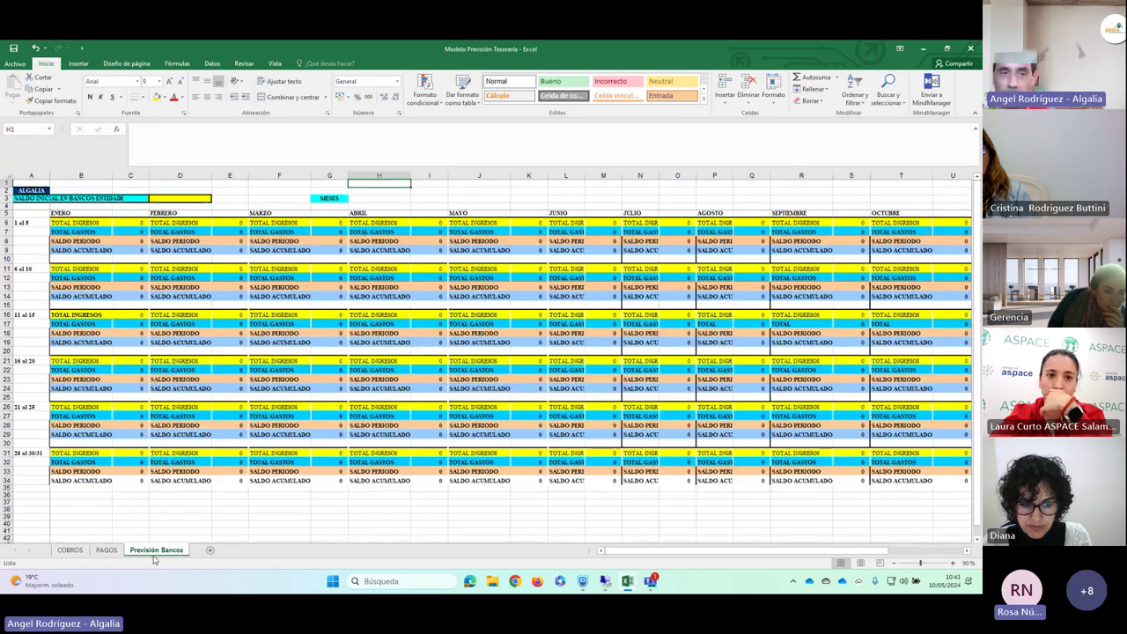
{"action": "left_click", "coordinate": [128, 221]}
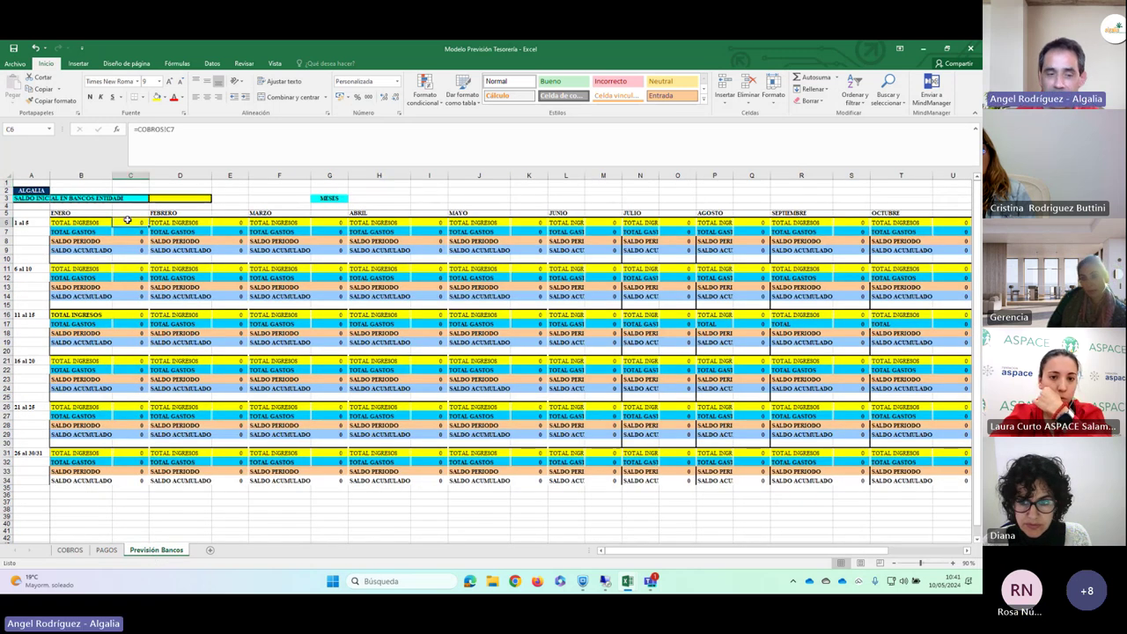
{"action": "left_click", "coordinate": [69, 549]}
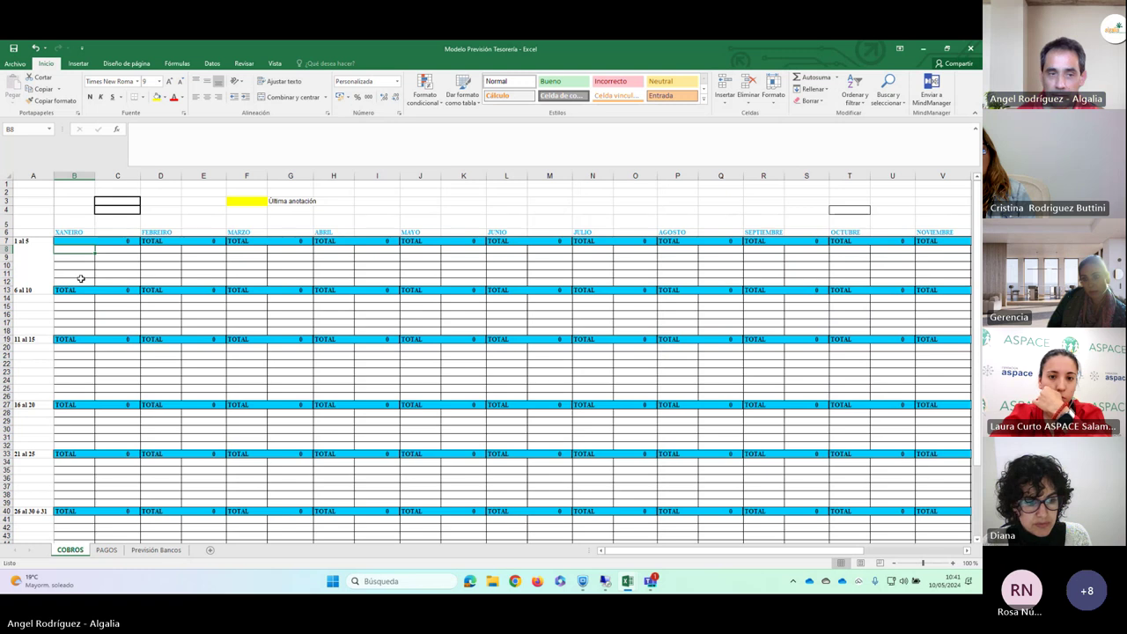
{"action": "left_click_drag", "start_coordinate": [113, 252], "coordinate": [117, 282]}
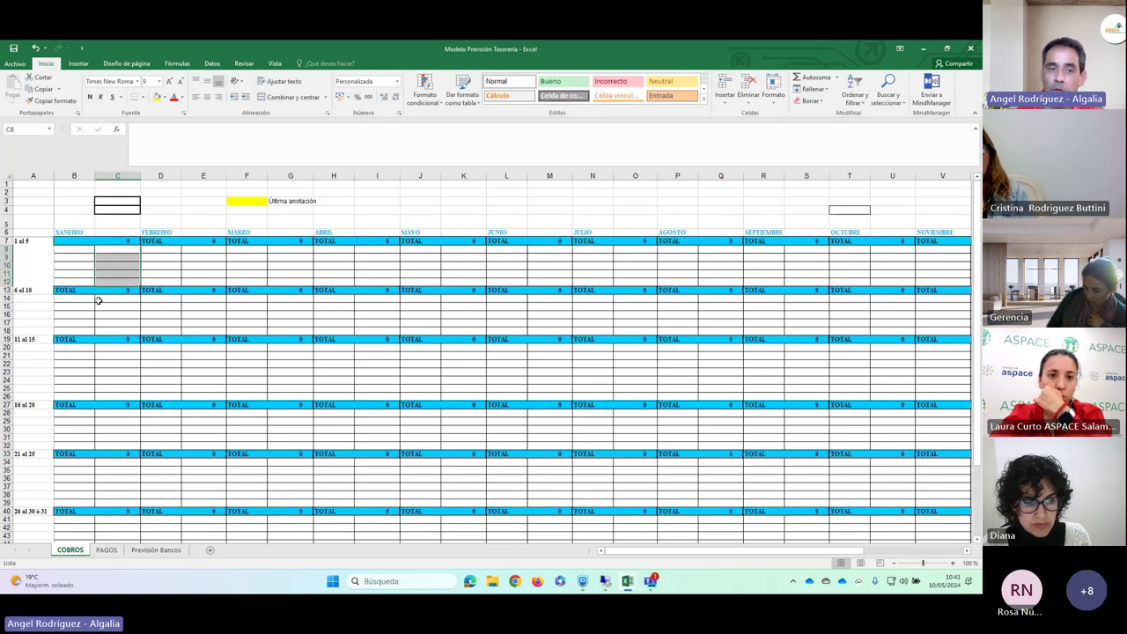
{"action": "left_click", "coordinate": [103, 313]}
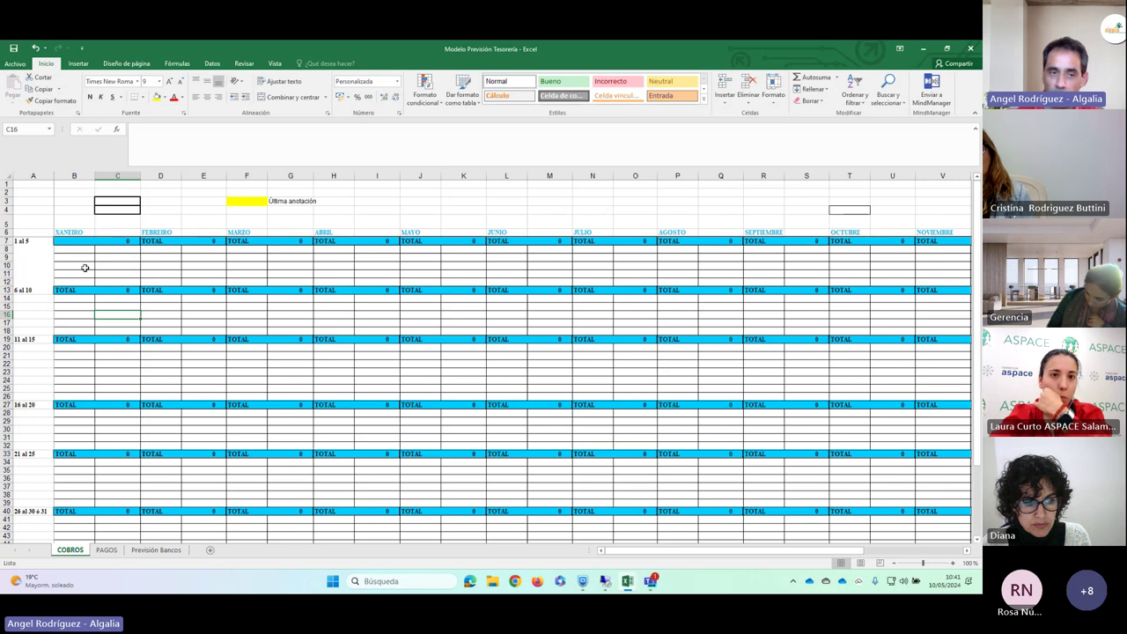
Step: View the PAGOS sheet, return to Previsión Bancos and check the initial bank balance cell D3
{"action": "left_click", "coordinate": [106, 550]}
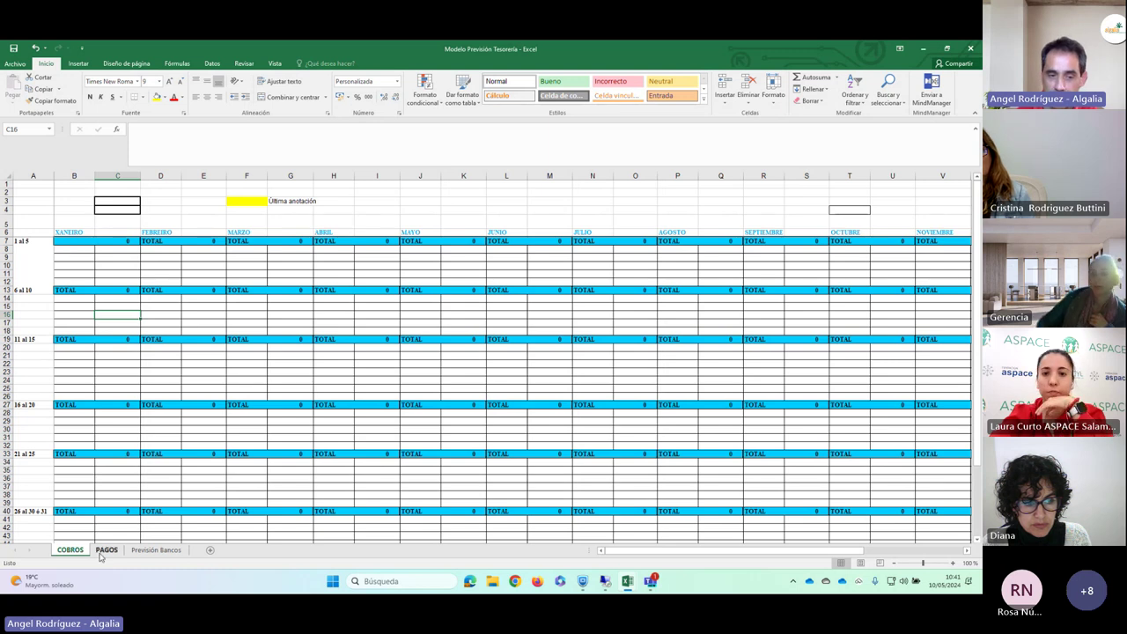
{"action": "key", "text": "ctrl+Page_Up"}
{"action": "left_click", "coordinate": [106, 551]}
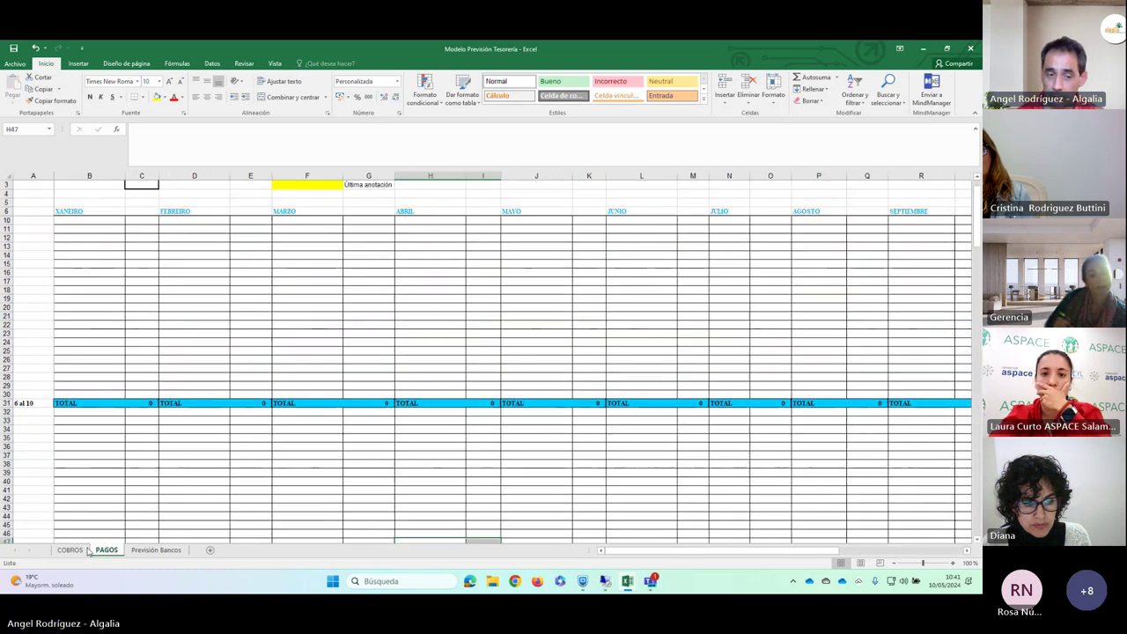
{"action": "left_click", "coordinate": [70, 550]}
{"action": "left_click", "coordinate": [157, 550]}
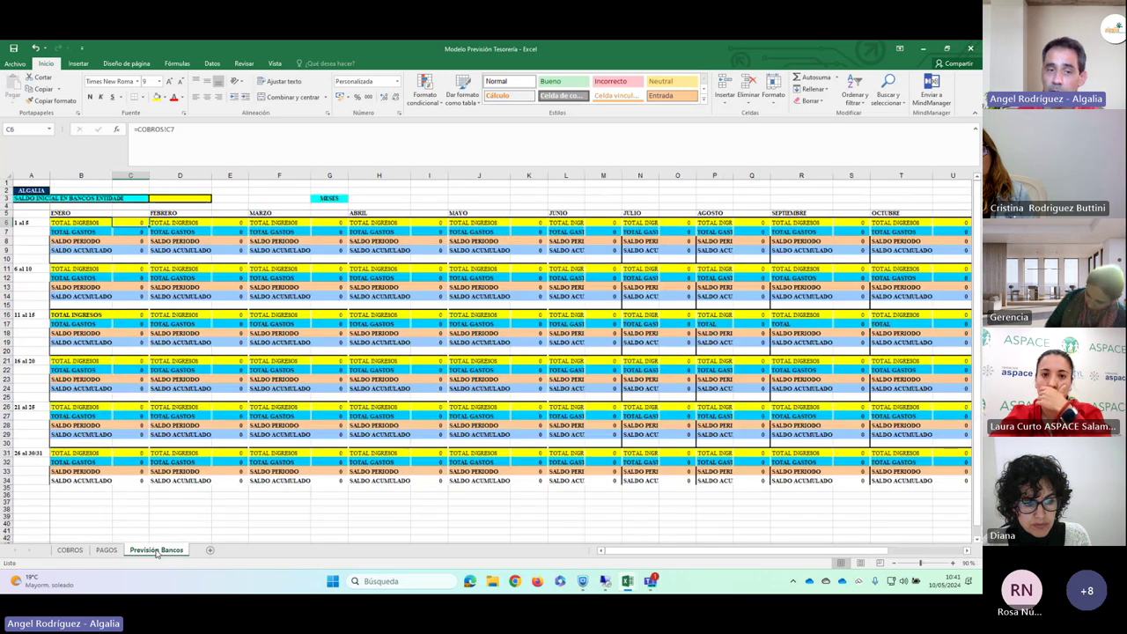
{"action": "left_click", "coordinate": [185, 197]}
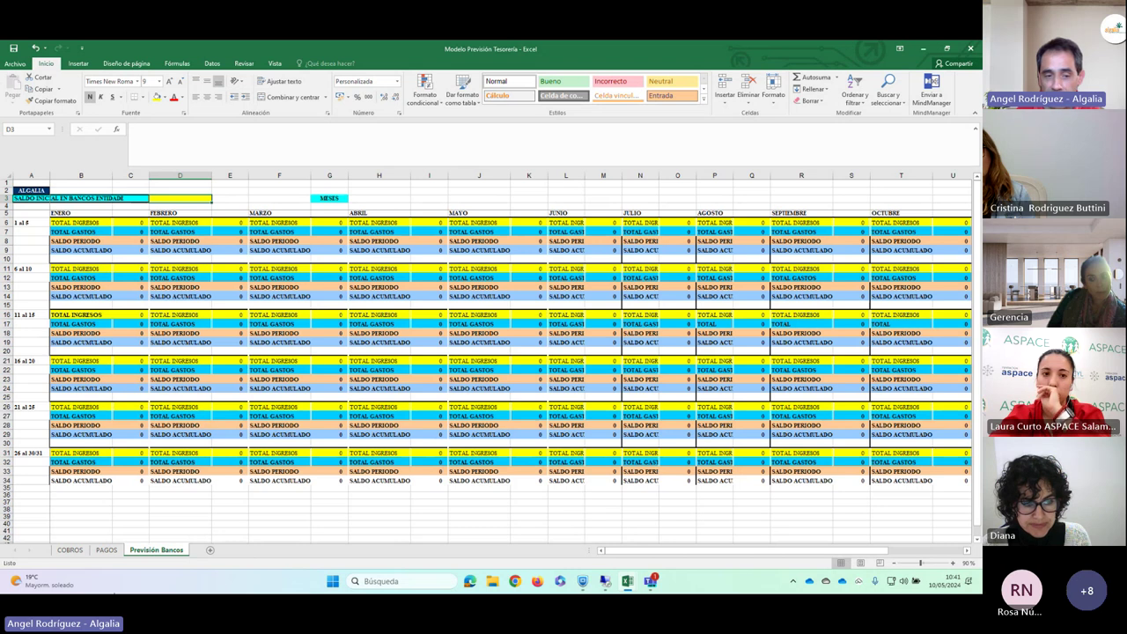
Step: Look over the COBROS and PAGOS sheets once more, finishing on PAGOS
{"action": "left_click", "coordinate": [71, 550]}
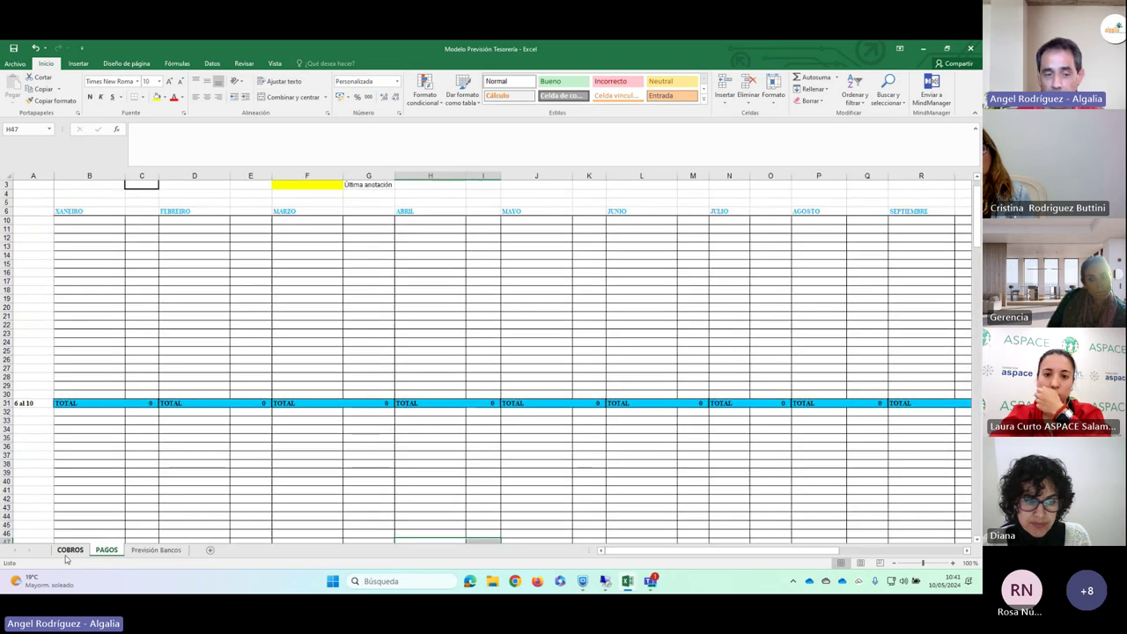
{"action": "left_click", "coordinate": [106, 550]}
{"action": "left_click", "coordinate": [72, 550]}
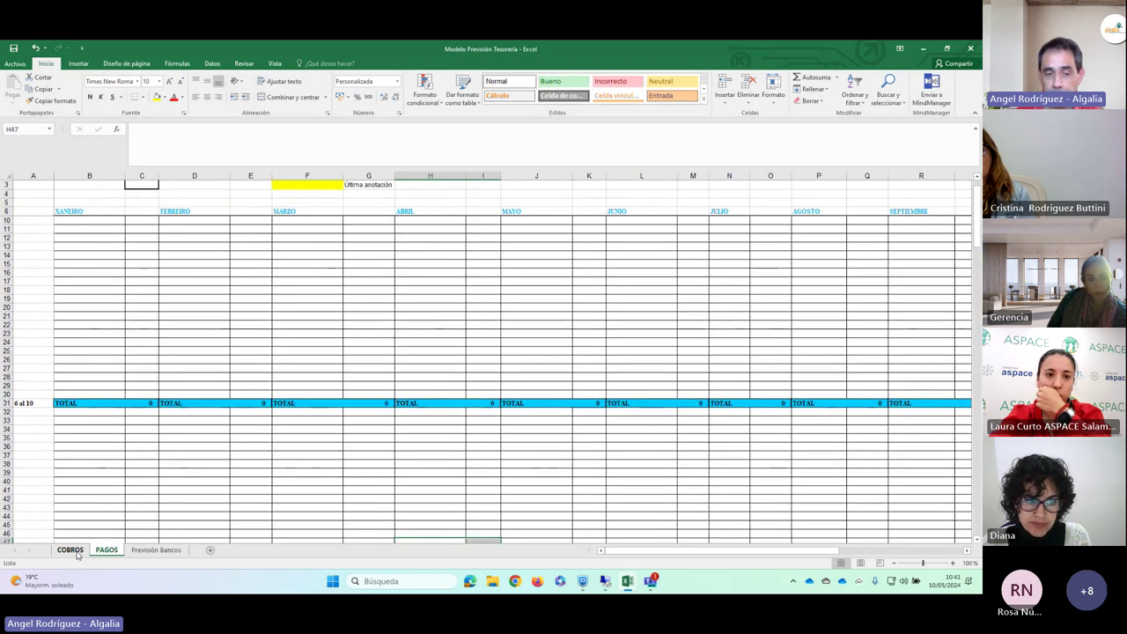
{"action": "left_click", "coordinate": [113, 551]}
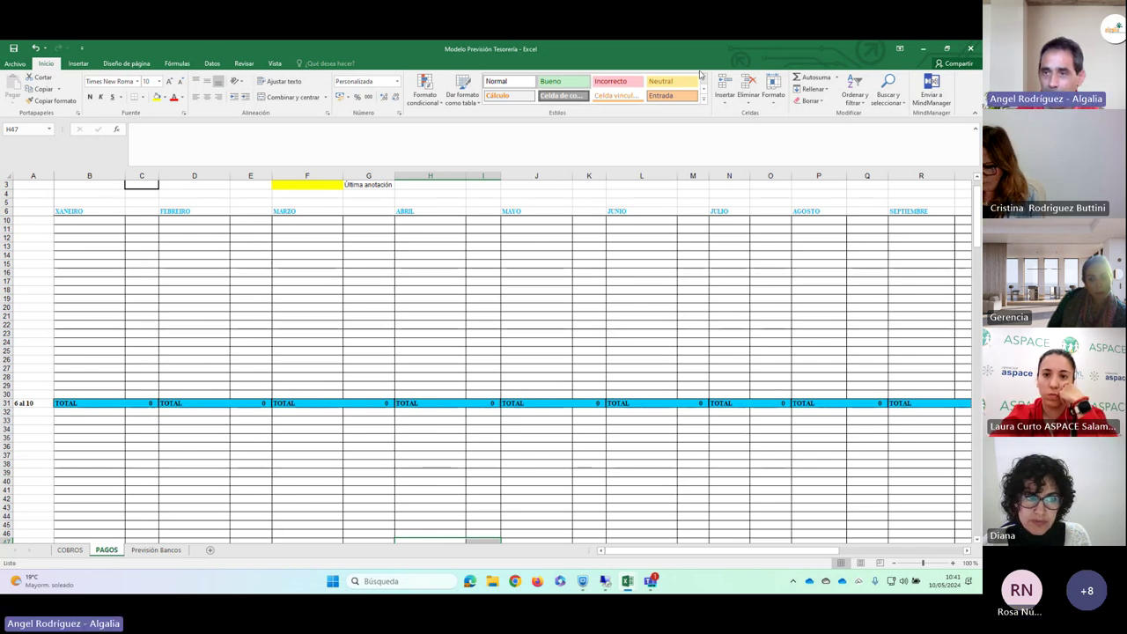
Step: Close Modelo Previsión Tesorería without saving, and close Seguimiento Ejercicio Gestión Presupuestaria VResuelto with its changes saved
{"action": "left_click", "coordinate": [968, 49]}
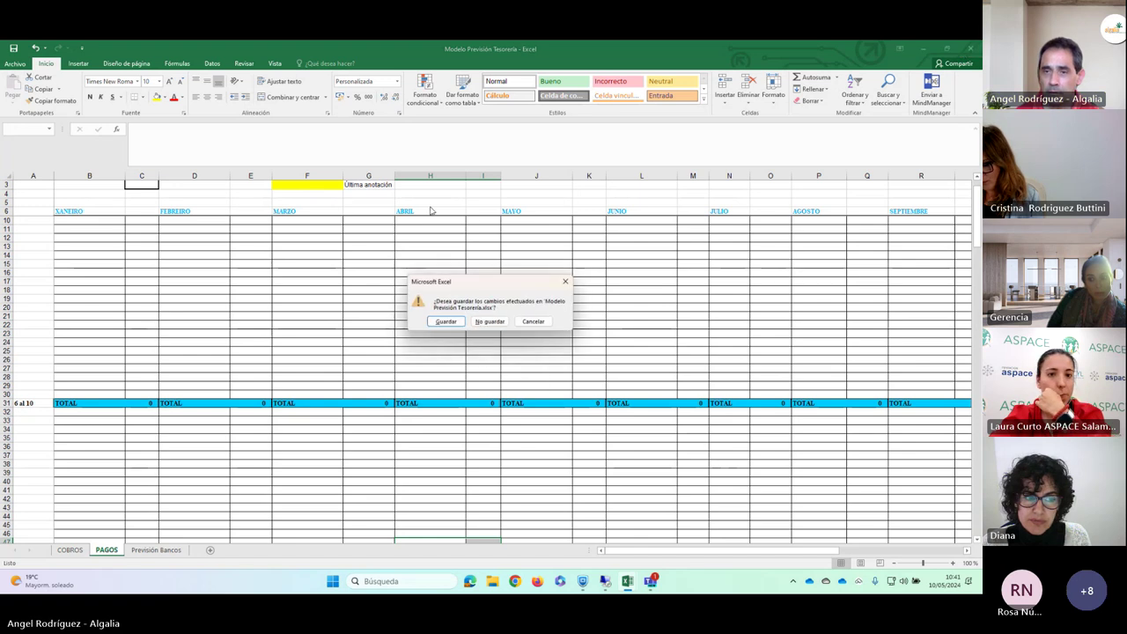
{"action": "left_click", "coordinate": [497, 326]}
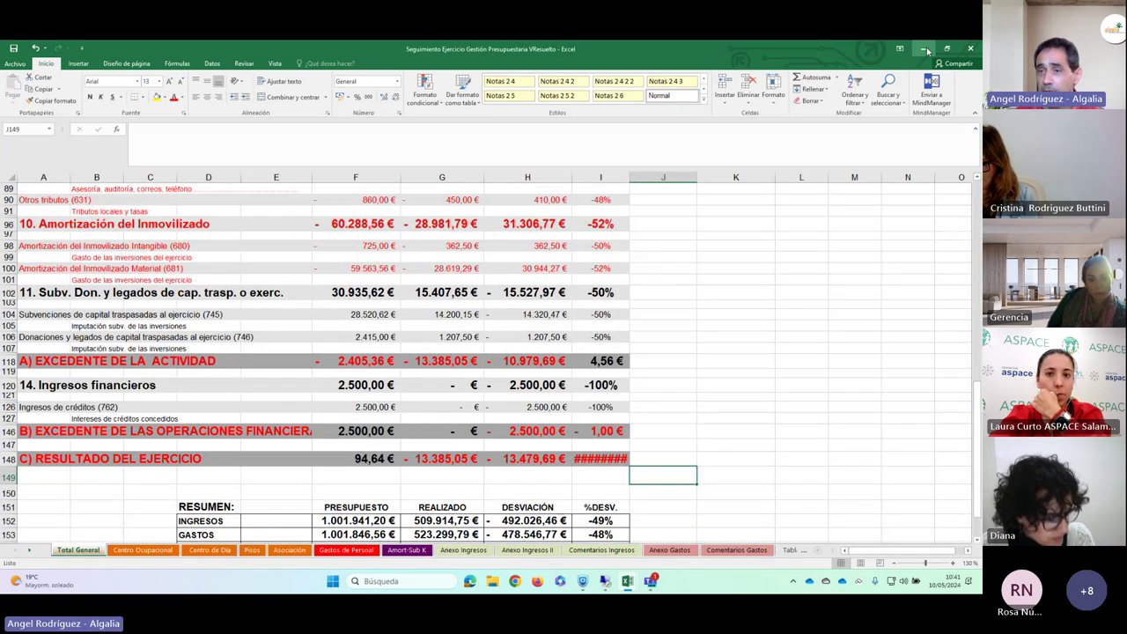
{"action": "left_click", "coordinate": [970, 51]}
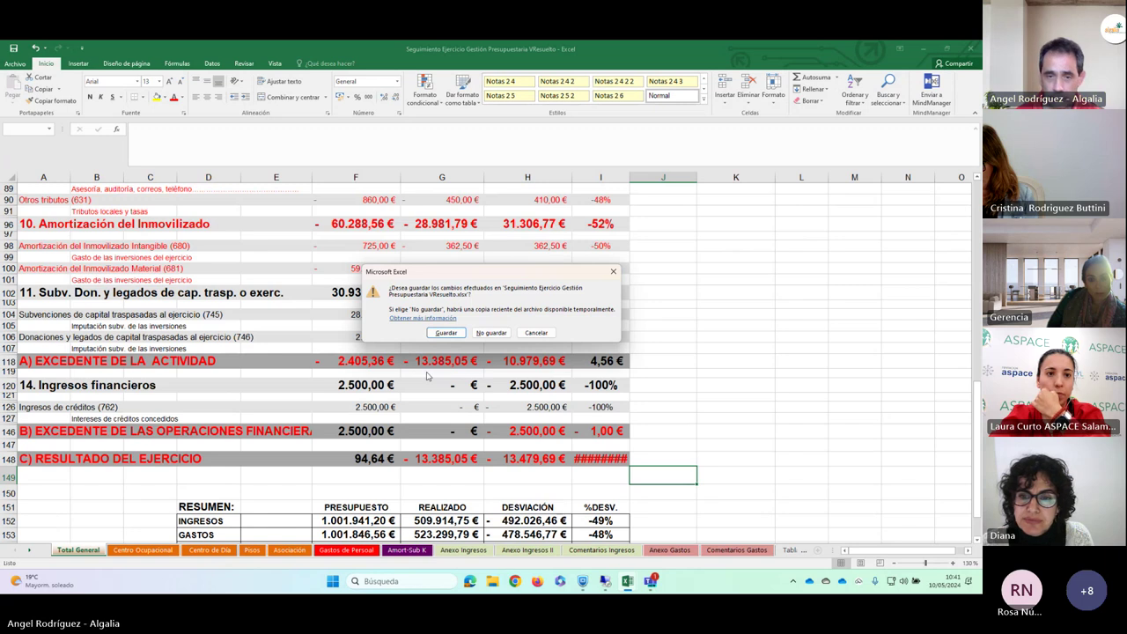
{"action": "left_click", "coordinate": [445, 333]}
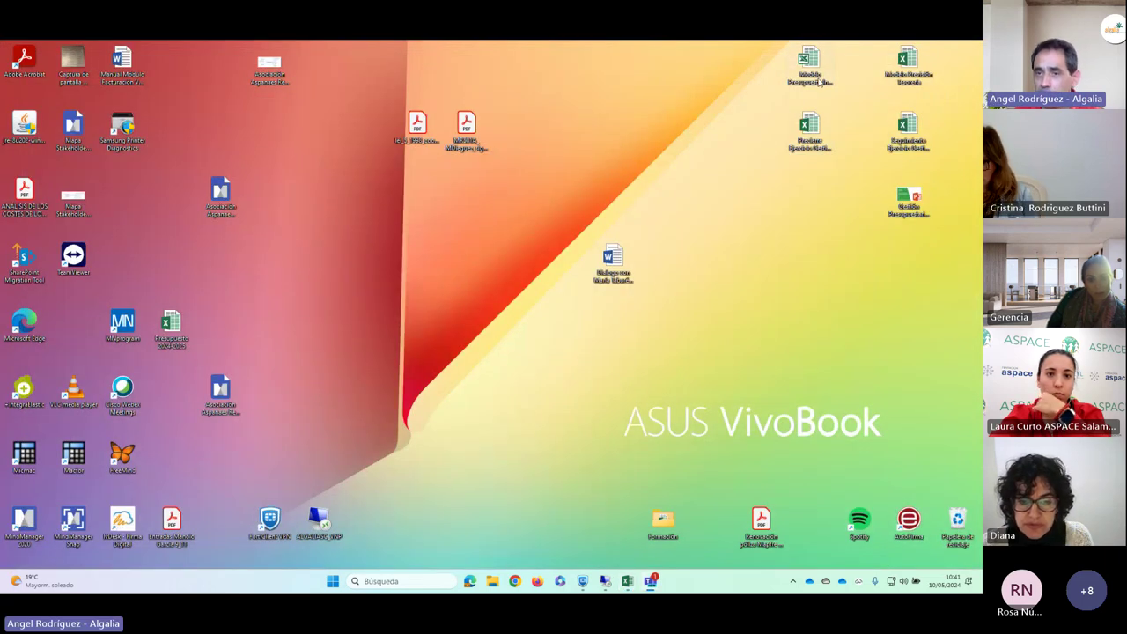
Step: Open the Modelo Presupuesto Inversión-Financiación workbook from the desktop at the start of its DESCRIPCIÓN PROYECTO sheet
{"action": "left_click", "coordinate": [805, 67]}
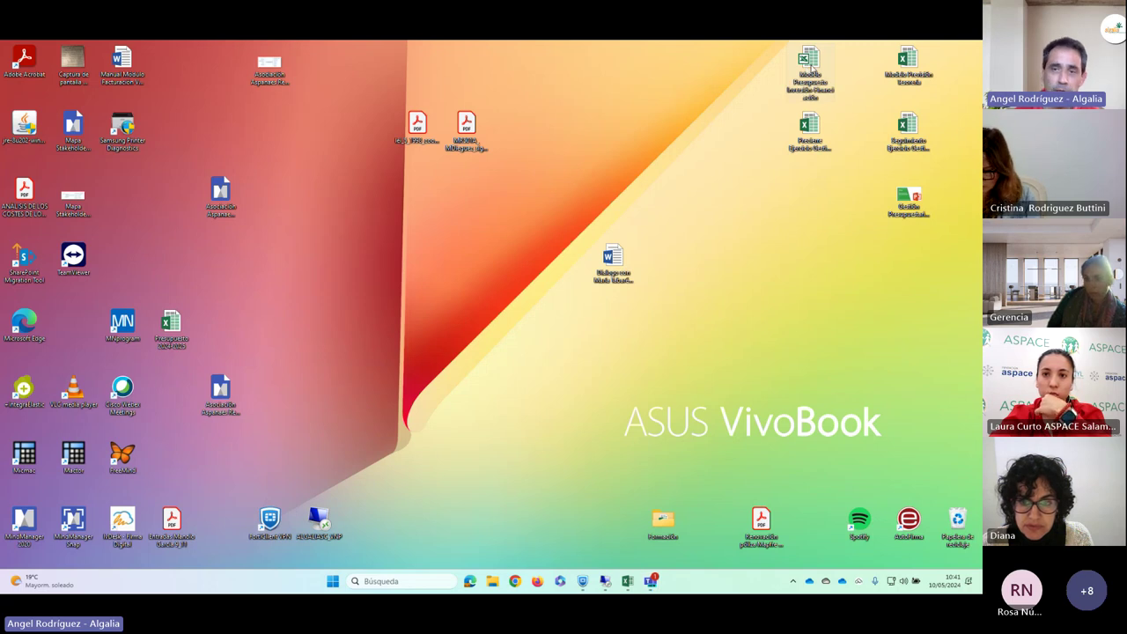
{"action": "double_click", "coordinate": [808, 64]}
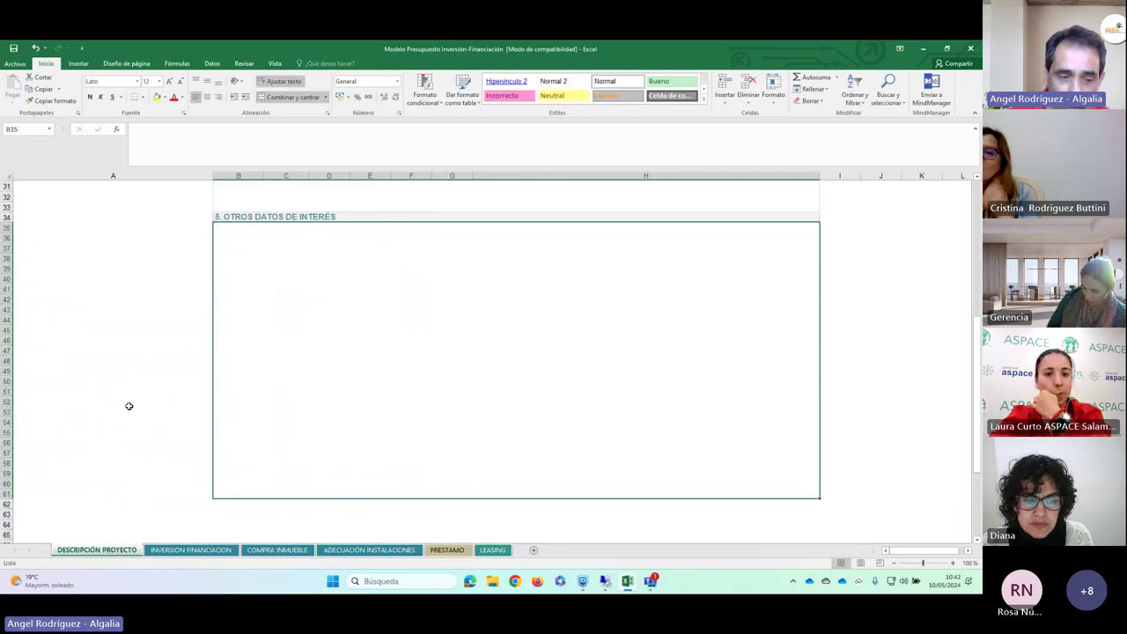
{"action": "scroll", "coordinate": [129, 406], "scroll_direction": "up", "scroll_amount": 10}
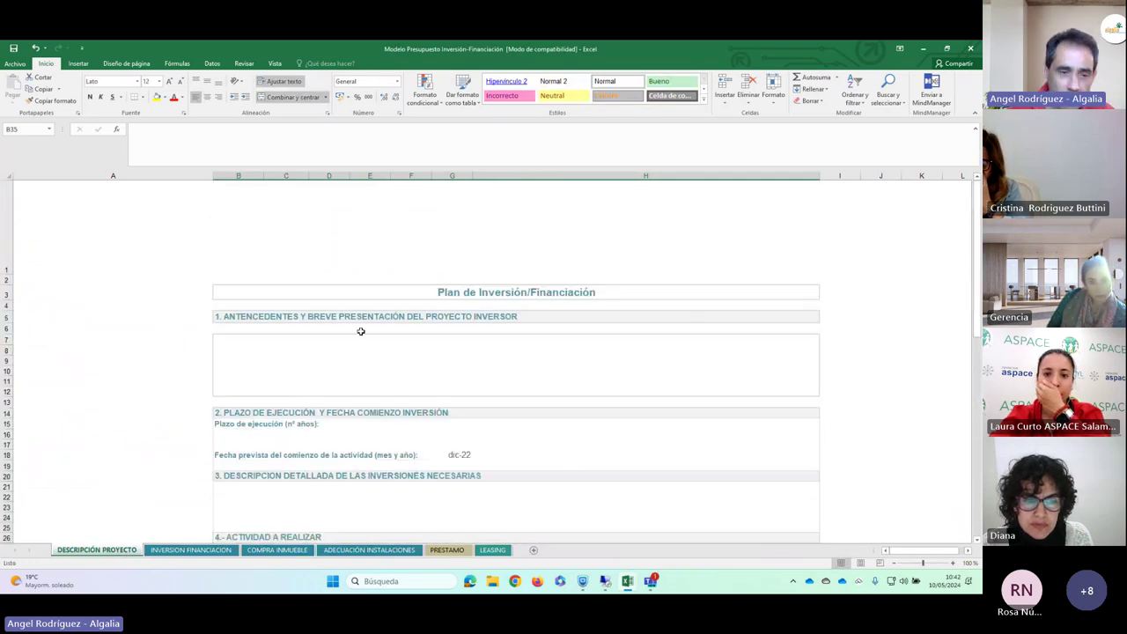
Step: Examine the DESCRIPCIÓN PROYECTO sections on background, execution period and start date, necessary investments, planned activity and other data of interest
{"action": "left_click", "coordinate": [238, 343]}
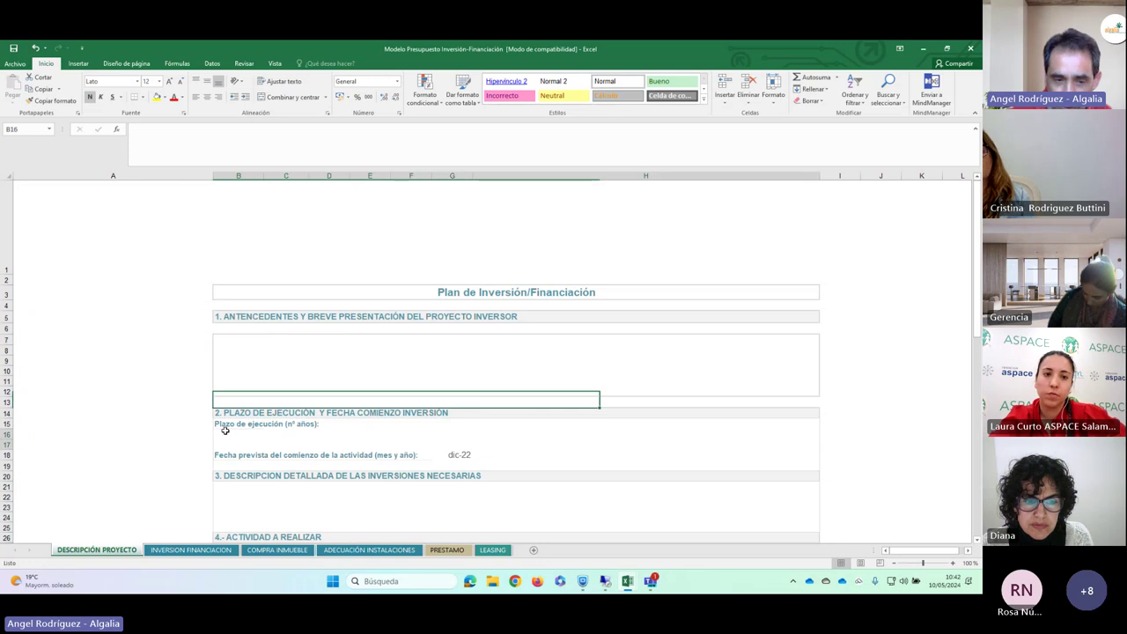
{"action": "left_click", "coordinate": [226, 432]}
{"action": "scroll", "coordinate": [238, 424], "scroll_direction": "down", "scroll_amount": 3}
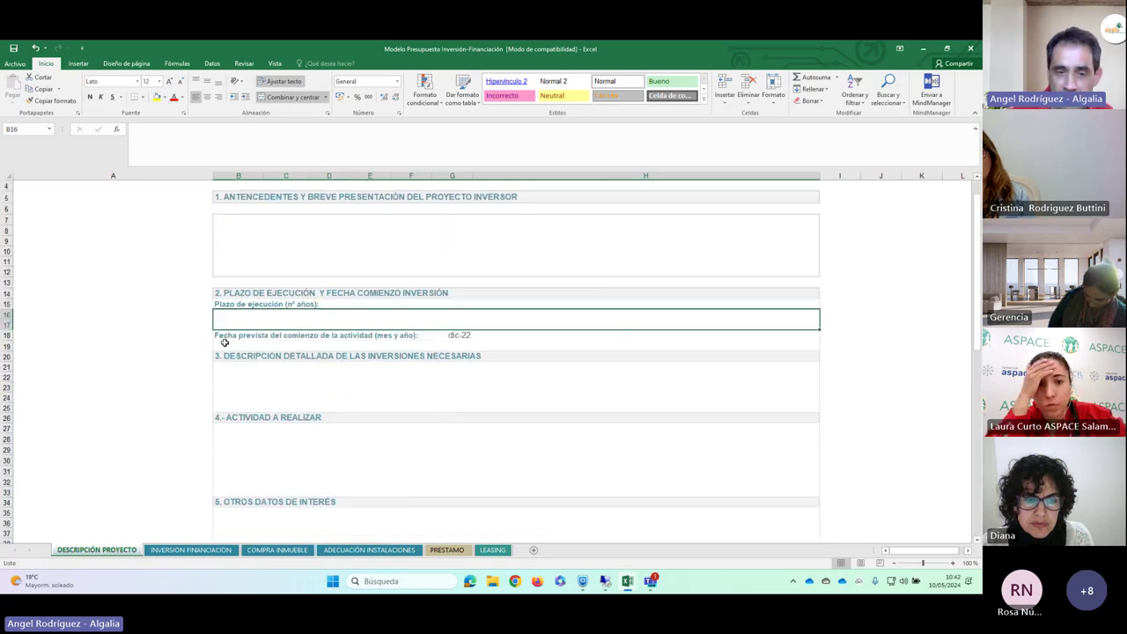
{"action": "left_click", "coordinate": [225, 342]}
{"action": "left_click", "coordinate": [238, 381]}
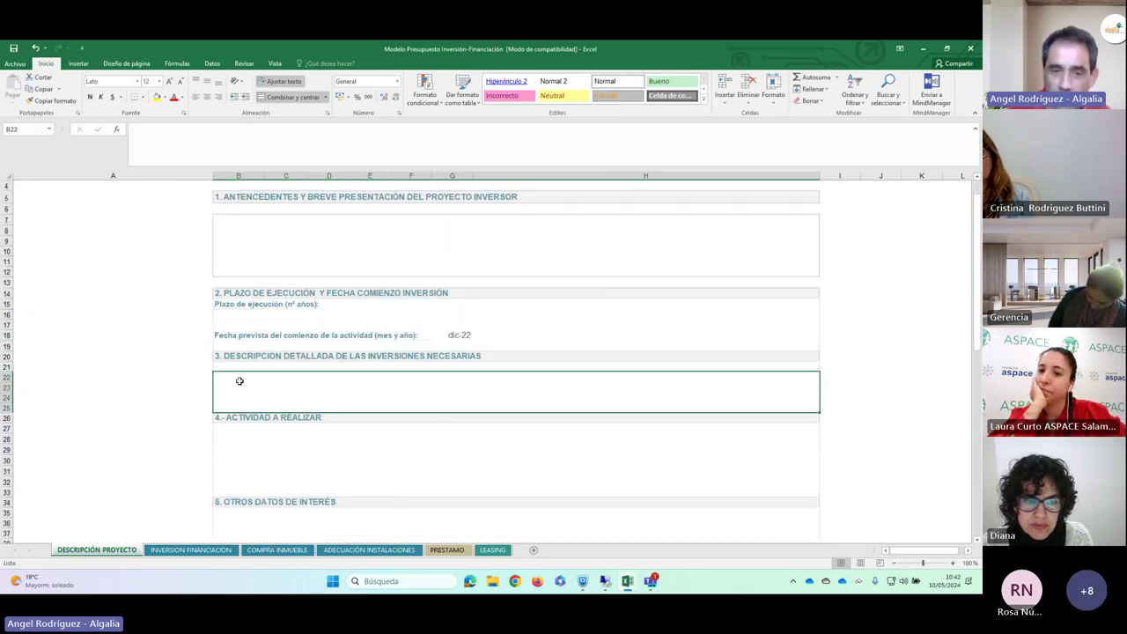
{"action": "left_click", "coordinate": [248, 451]}
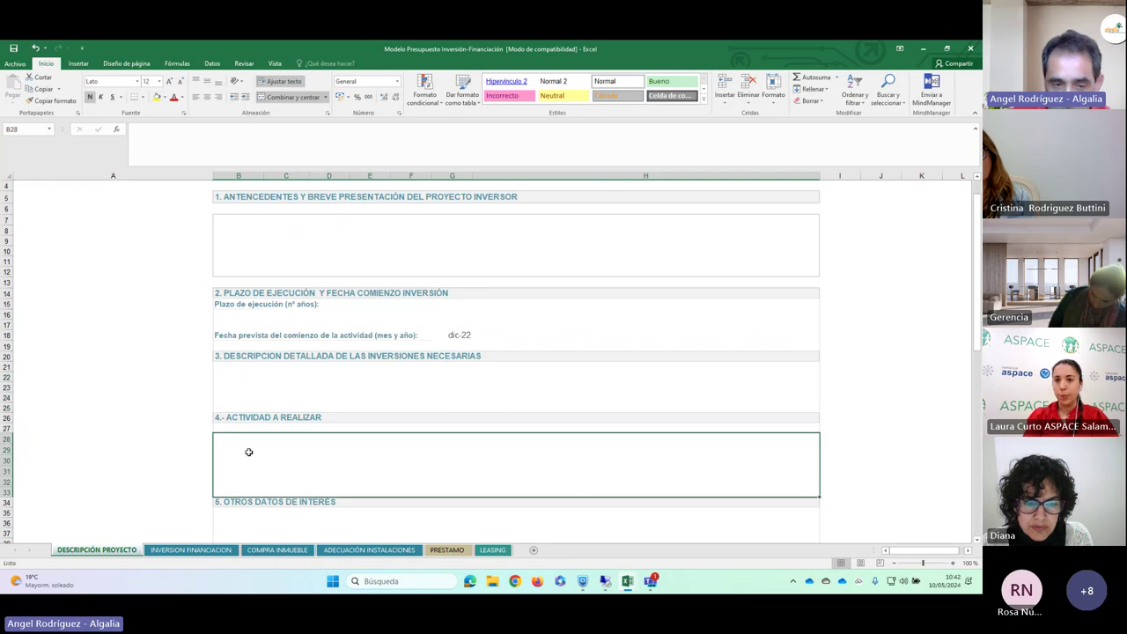
{"action": "scroll", "coordinate": [247, 454], "scroll_direction": "down", "scroll_amount": 2}
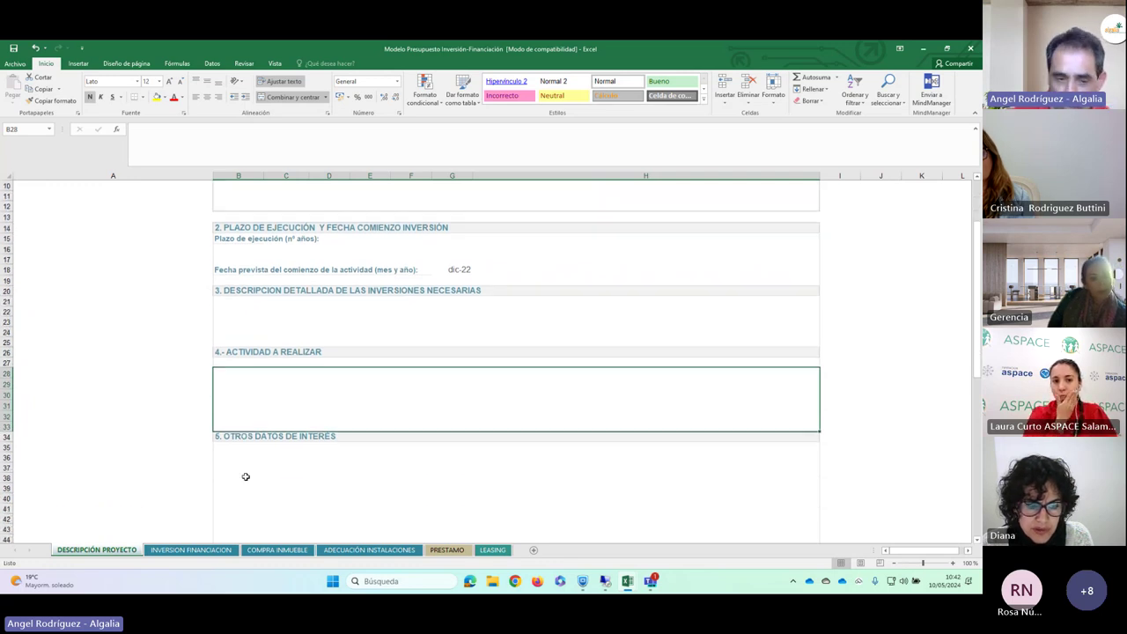
{"action": "left_click", "coordinate": [250, 468]}
{"action": "scroll", "coordinate": [404, 419], "scroll_direction": "up", "scroll_amount": 3}
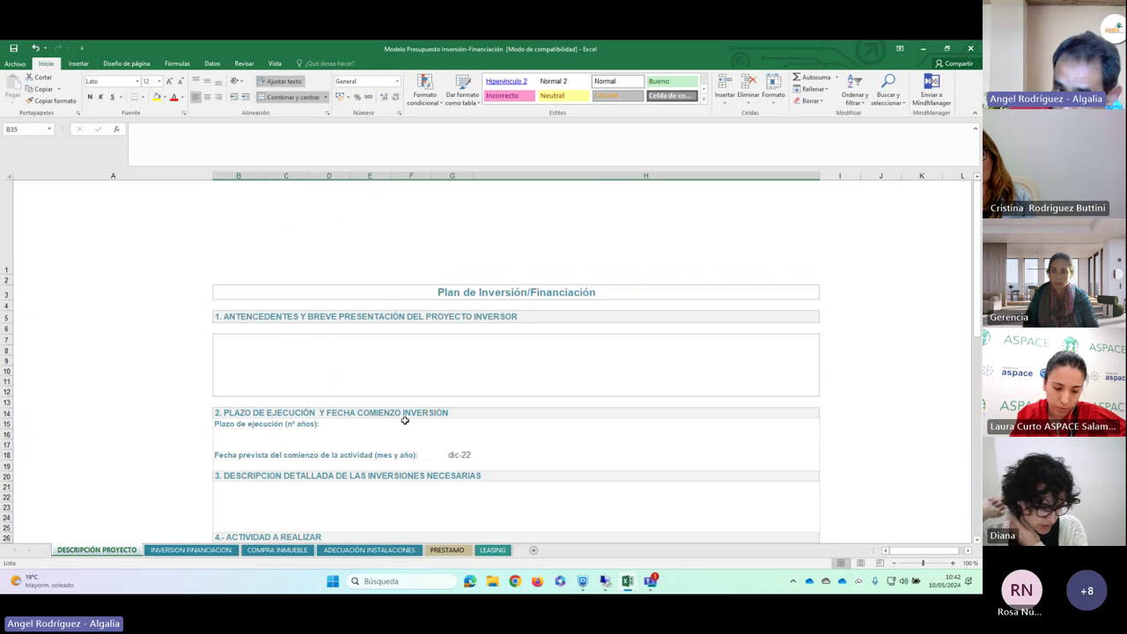
Step: Review the INVERSION FINANCIACION sheet and examine the cost concepts on the COMPRA INMUEBLE and ADECUACIÓN INSTALACIONES sheets
{"action": "left_click", "coordinate": [174, 551]}
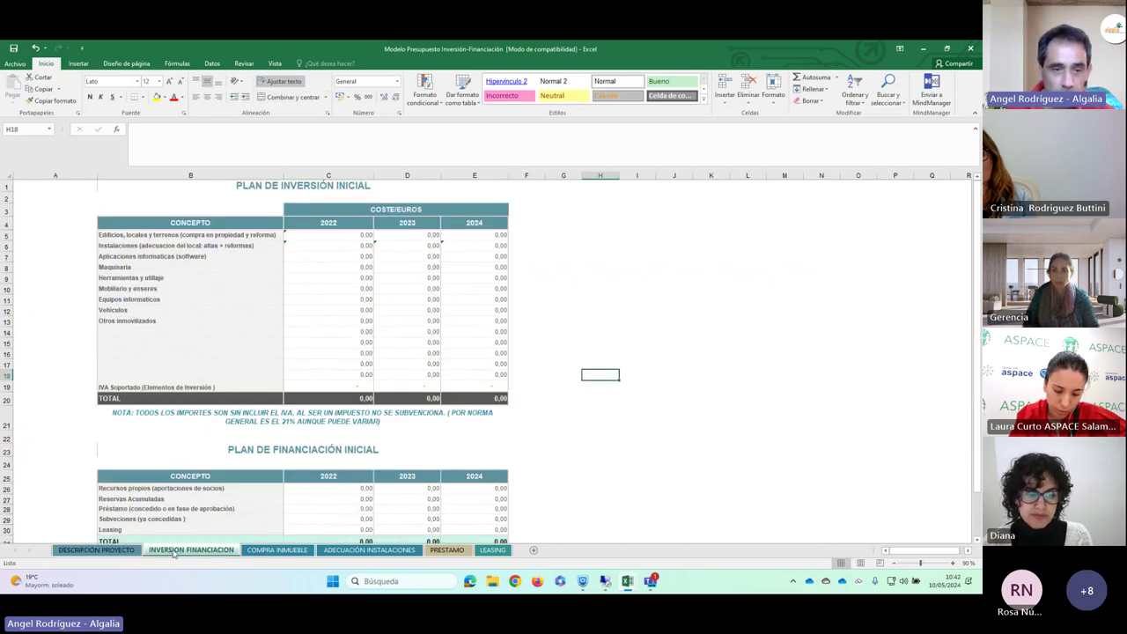
{"action": "left_click", "coordinate": [291, 552]}
{"action": "left_click", "coordinate": [368, 551]}
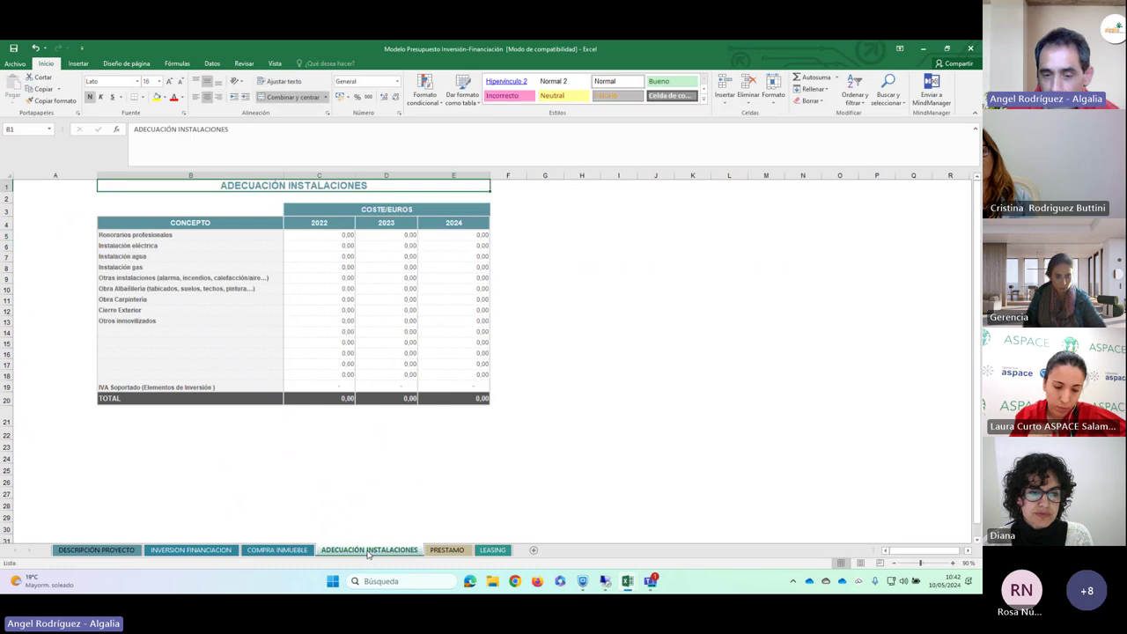
{"action": "left_click", "coordinate": [280, 551]}
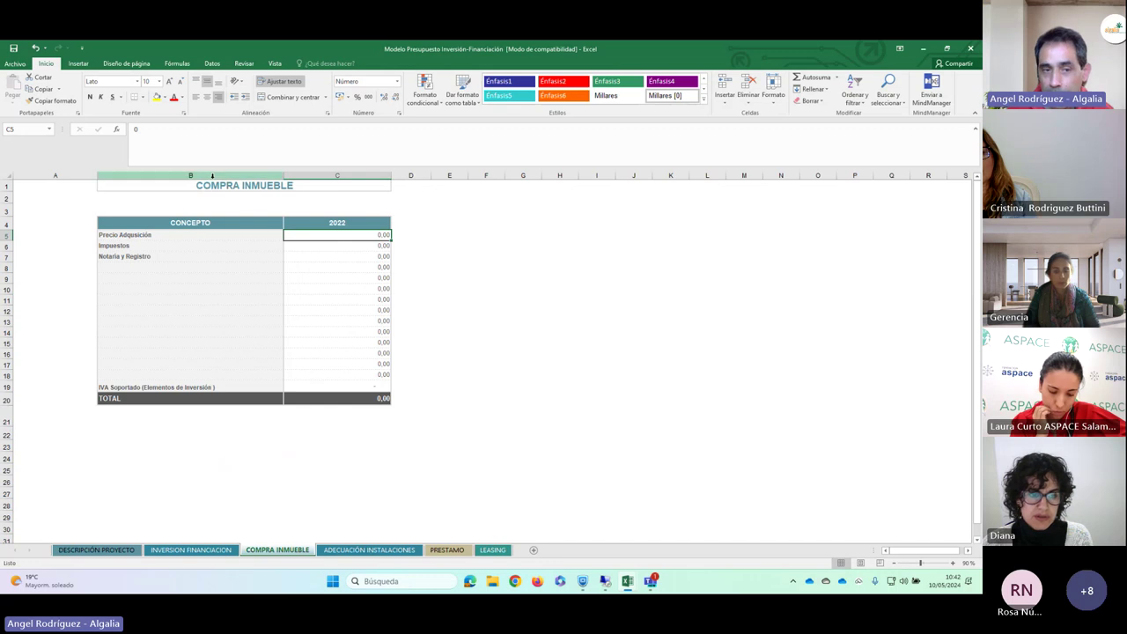
{"action": "left_click", "coordinate": [356, 552]}
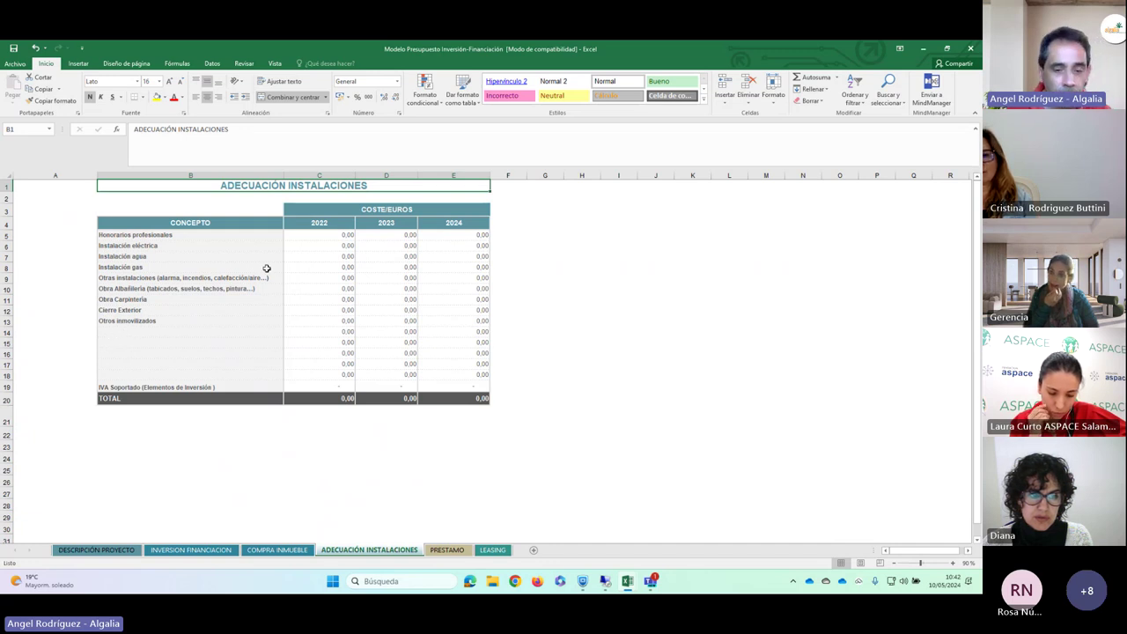
Step: Inspect the 2022 cost cells for buildings, installations and software in the PLAN DE INVERSIÓN INICIAL table of INVERSION FINANCIACION
{"action": "left_click", "coordinate": [225, 551]}
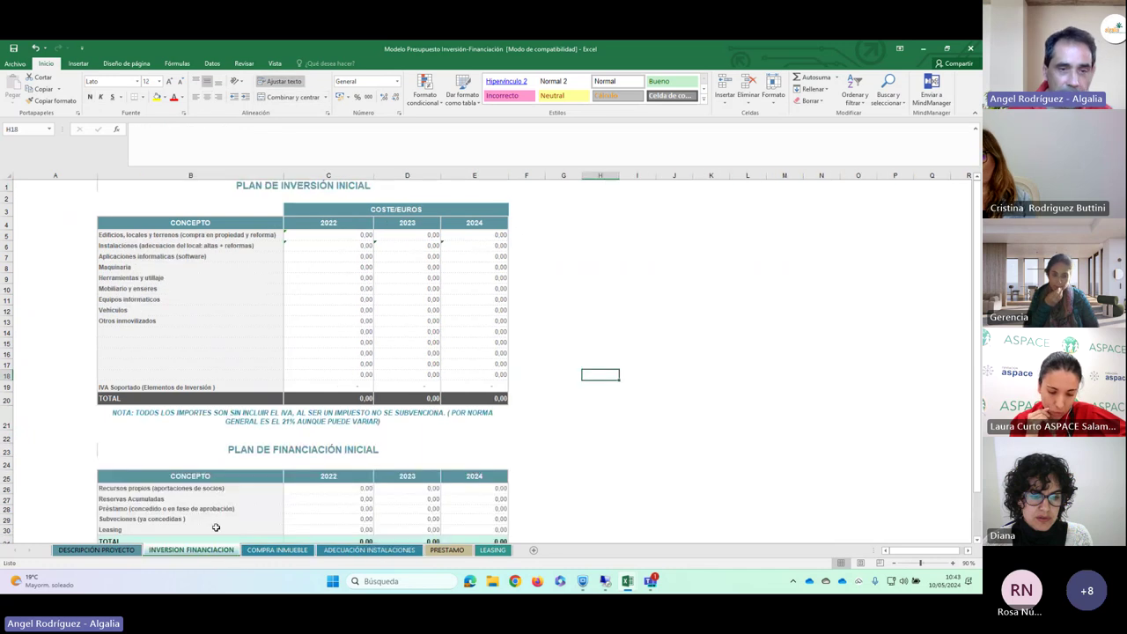
{"action": "left_click", "coordinate": [123, 266]}
{"action": "left_click", "coordinate": [341, 258]}
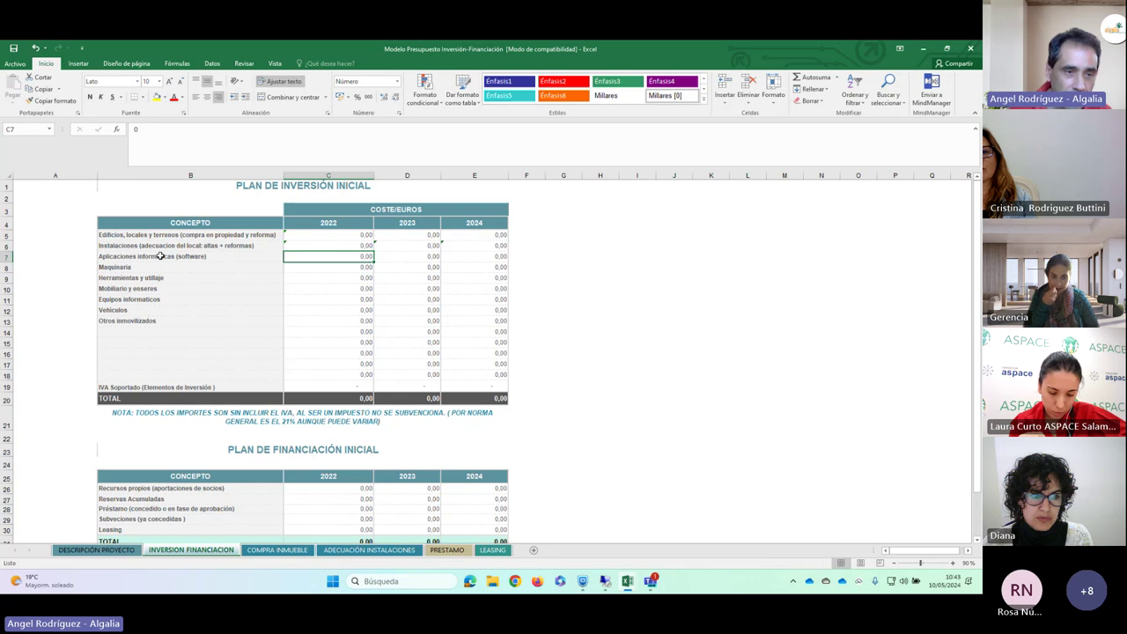
{"action": "left_click", "coordinate": [317, 246]}
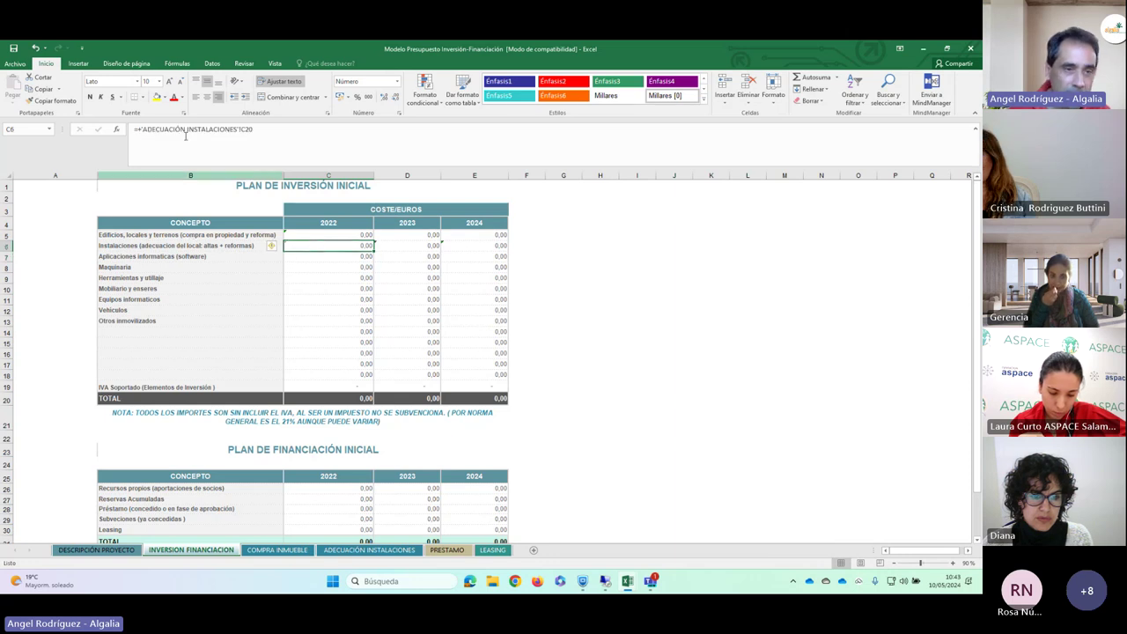
{"action": "left_click", "coordinate": [346, 233]}
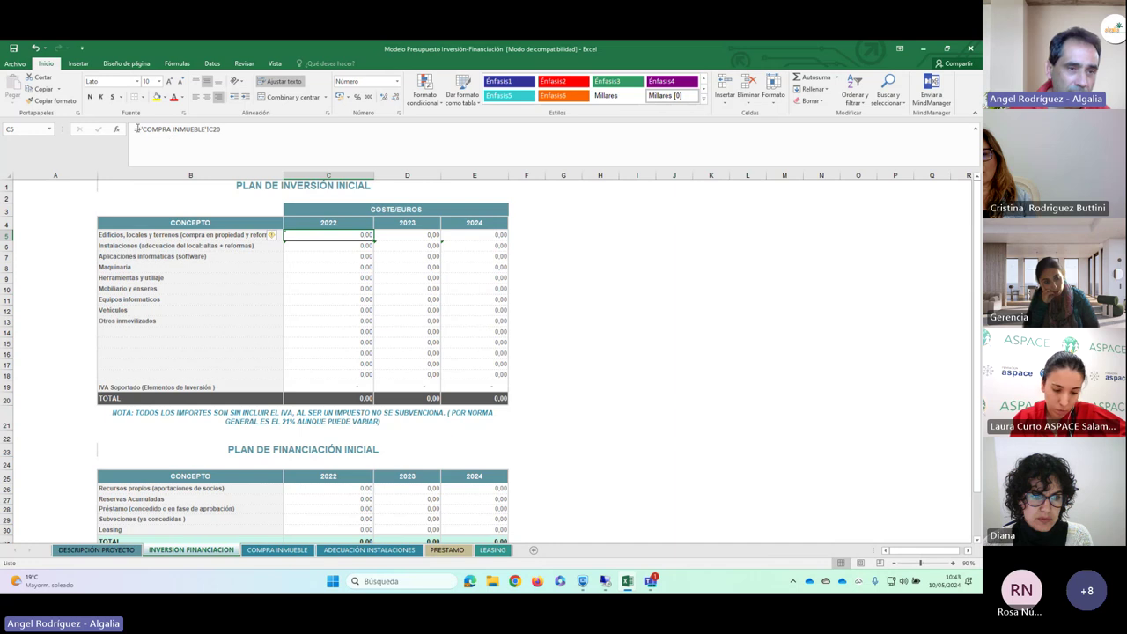
{"action": "left_click", "coordinate": [154, 237]}
{"action": "left_click", "coordinate": [163, 244]}
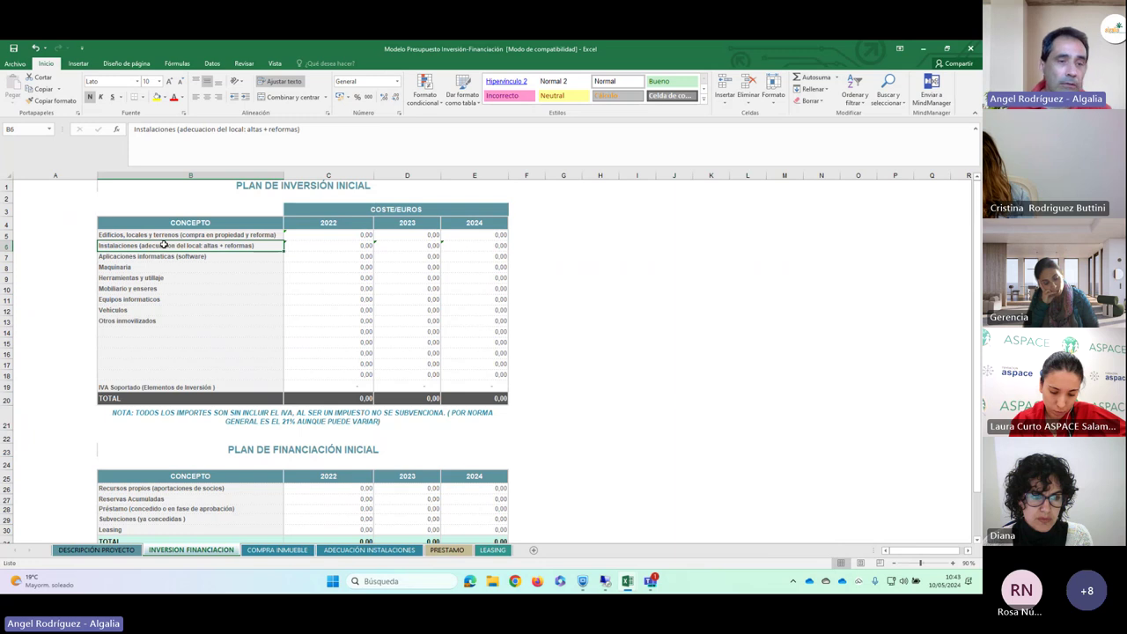
Step: Review the COMPRA INMUEBLE and ADECUACIÓN INSTALACIONES sheets, and examine the 2022 costs from buildings to Otros inmovilizados in the investment plan
{"action": "left_click", "coordinate": [279, 551]}
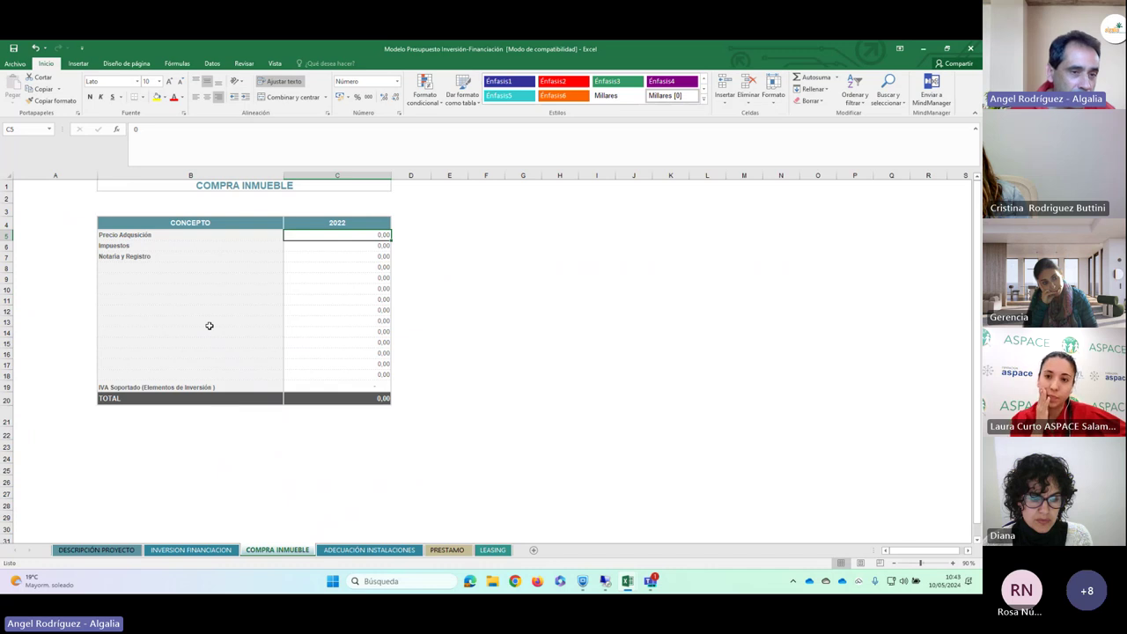
{"action": "left_click", "coordinate": [362, 550]}
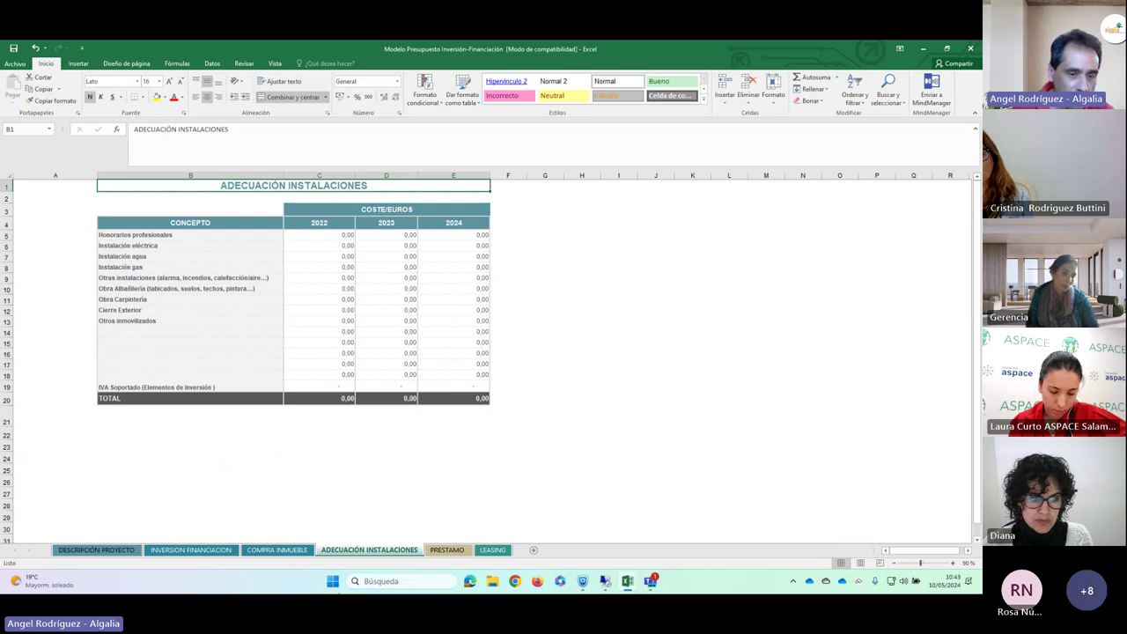
{"action": "left_click", "coordinate": [280, 550]}
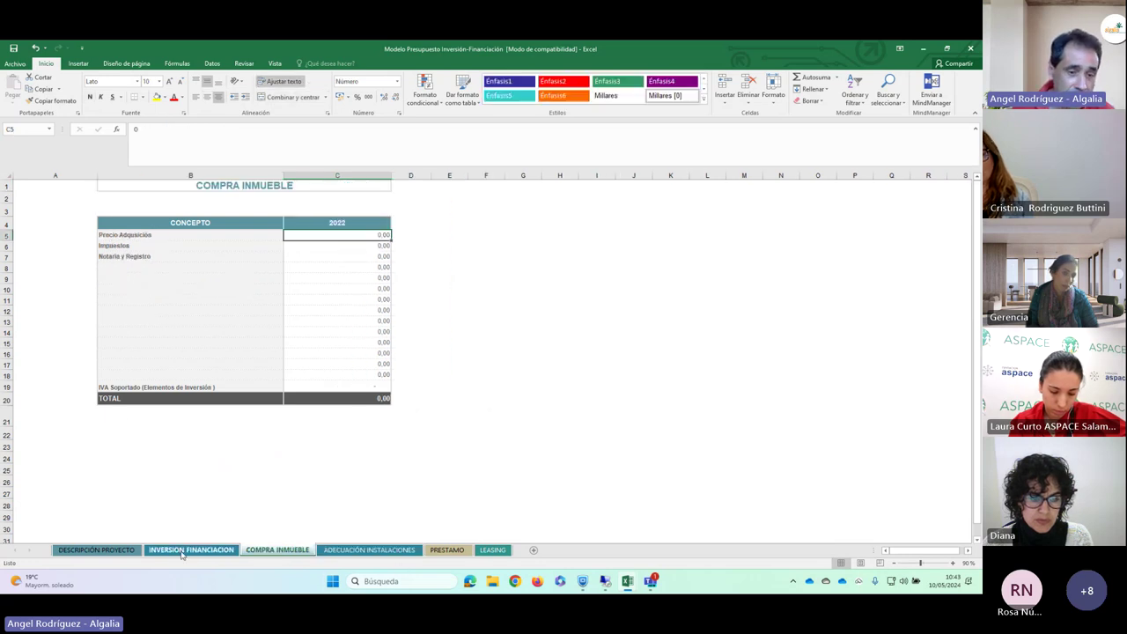
{"action": "left_click", "coordinate": [164, 552]}
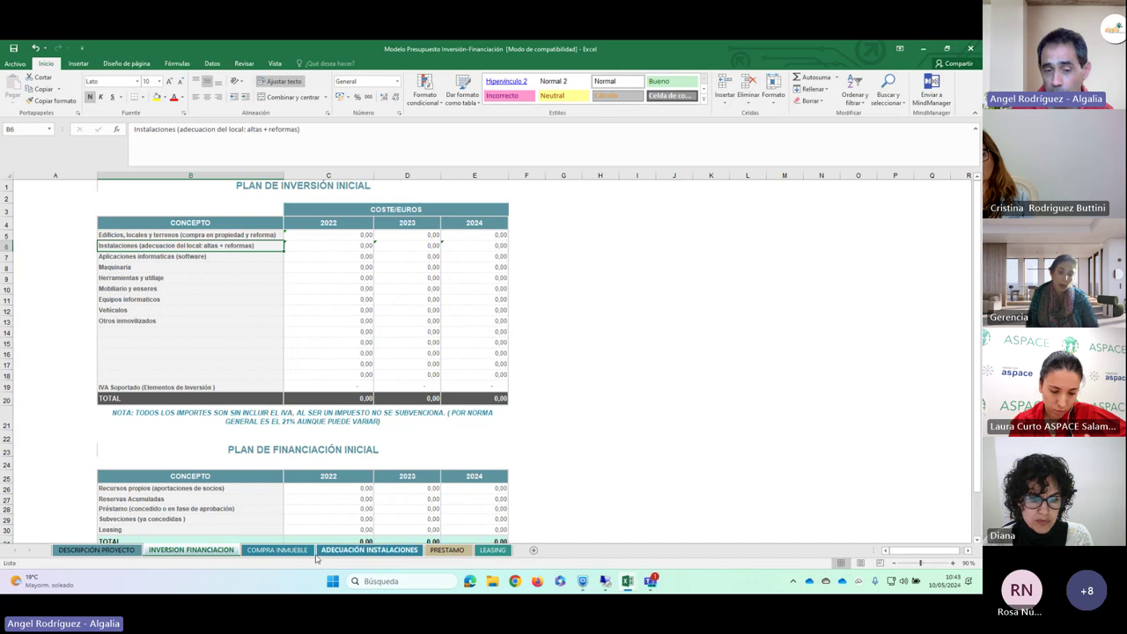
{"action": "left_click", "coordinate": [134, 267]}
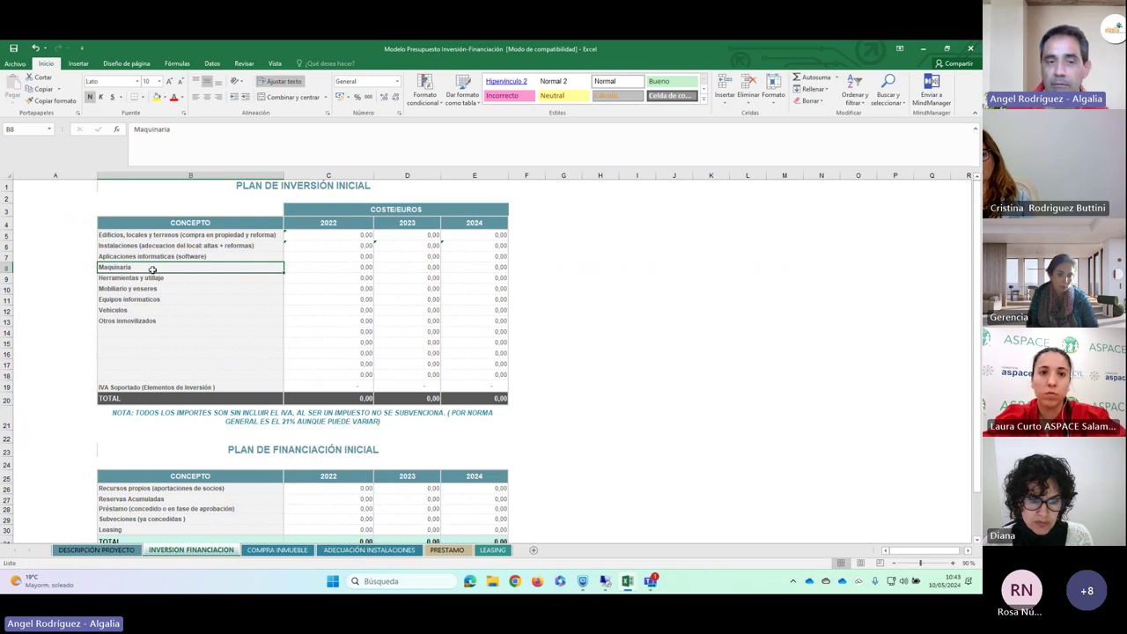
{"action": "left_click", "coordinate": [321, 266]}
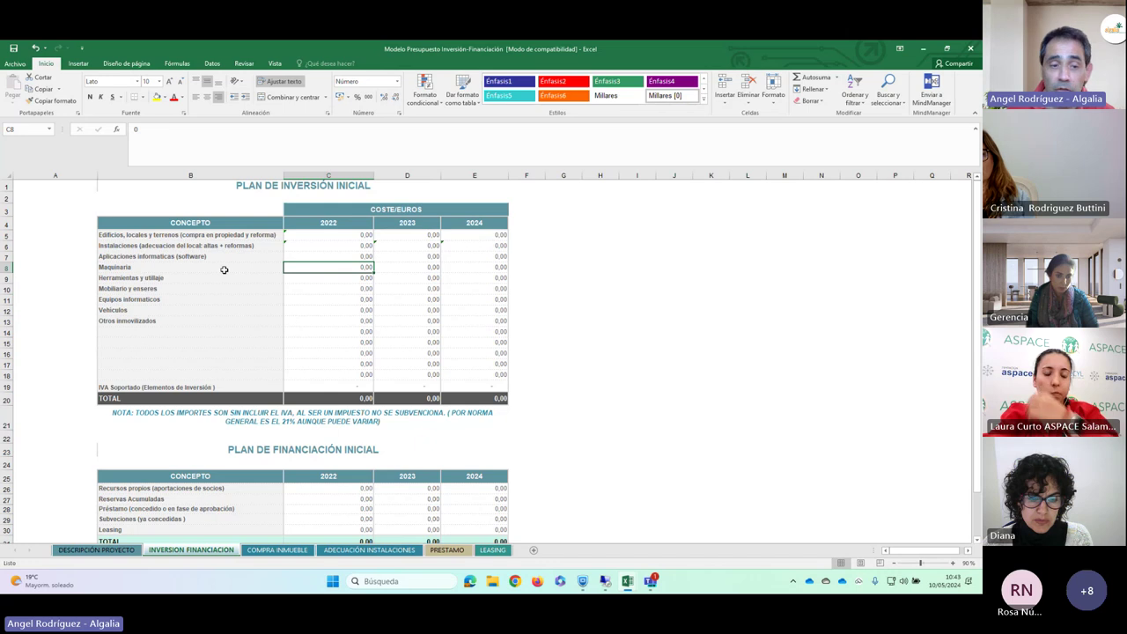
{"action": "left_click_drag", "start_coordinate": [305, 230], "coordinate": [299, 319]}
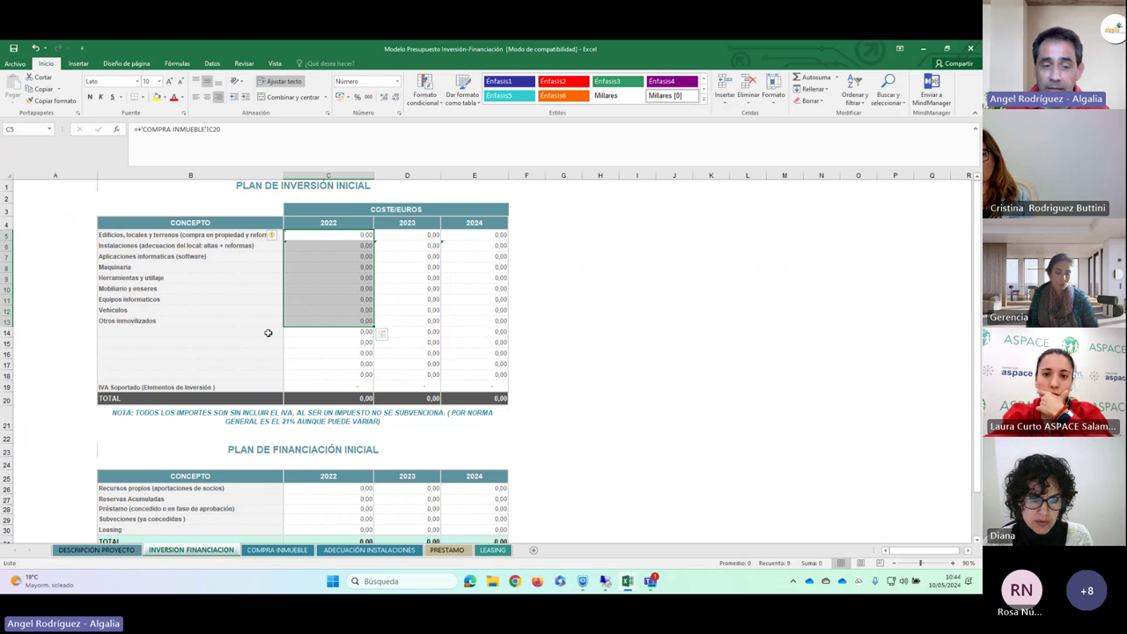
Step: Examine the PLAN DE FINANCIACIÓN INICIAL concepts and 2022 cells for Recursos propios, Reservas Acumuladas and Préstamo
{"action": "scroll", "coordinate": [205, 342], "scroll_direction": "down", "scroll_amount": 3}
{"action": "scroll", "coordinate": [205, 341], "scroll_direction": "down", "scroll_amount": 2}
{"action": "left_click", "coordinate": [185, 302]}
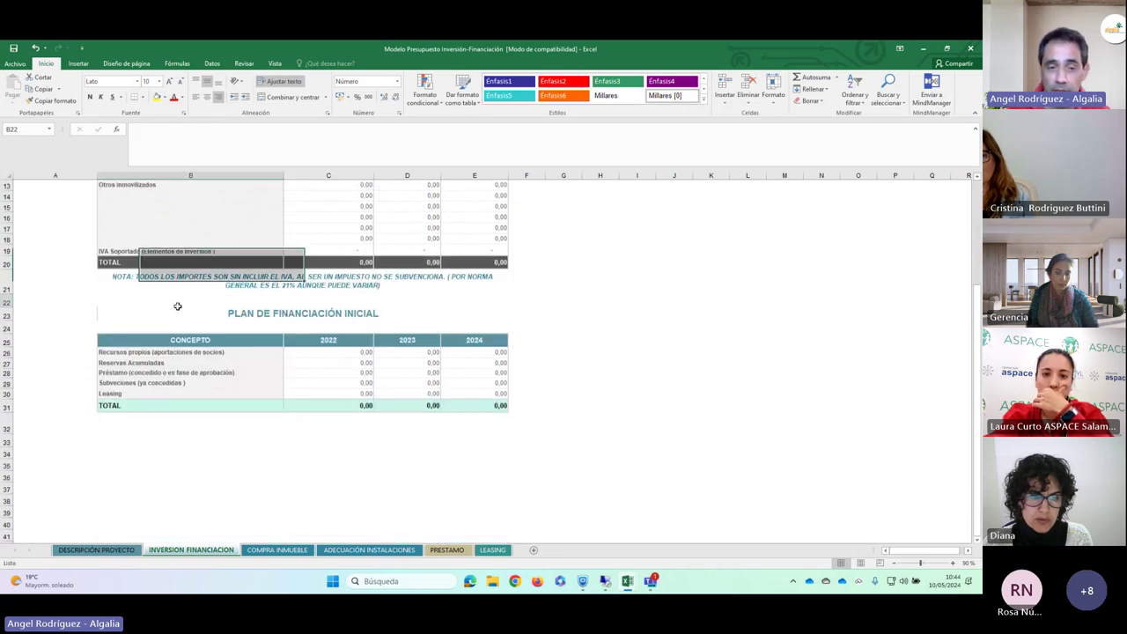
{"action": "left_click", "coordinate": [301, 352]}
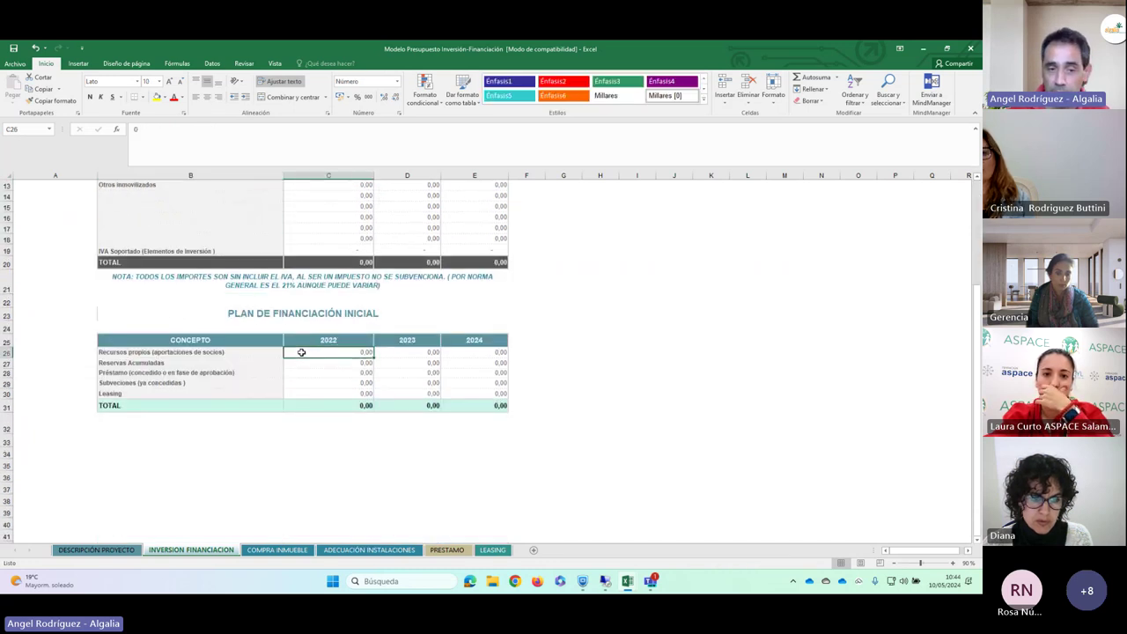
{"action": "left_click", "coordinate": [180, 364]}
{"action": "left_click", "coordinate": [325, 350]}
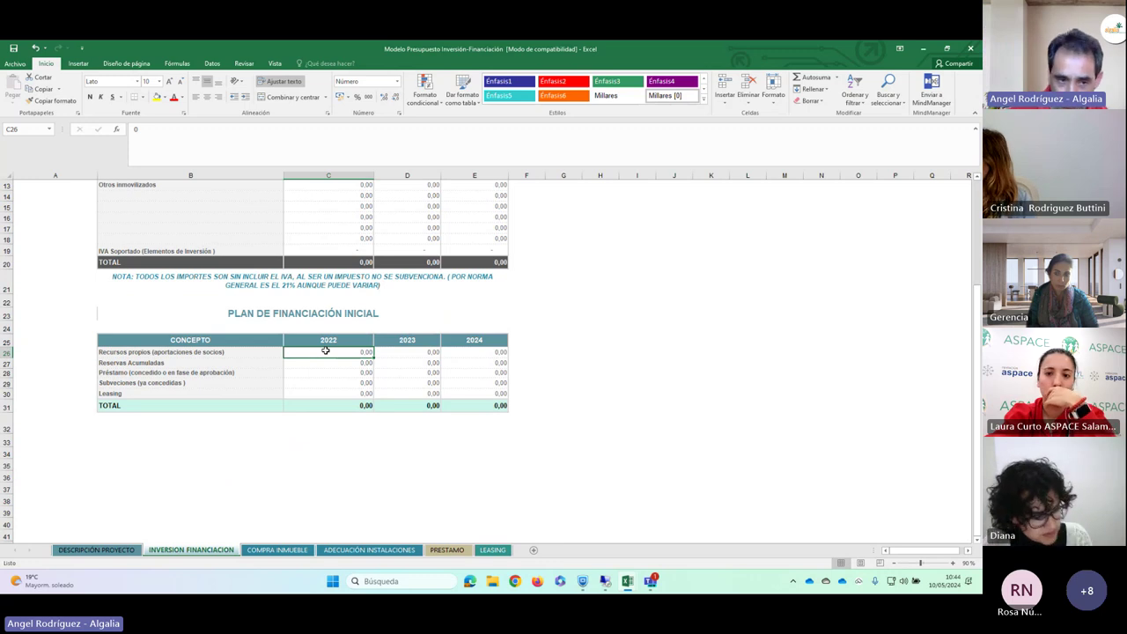
{"action": "left_click", "coordinate": [113, 363]}
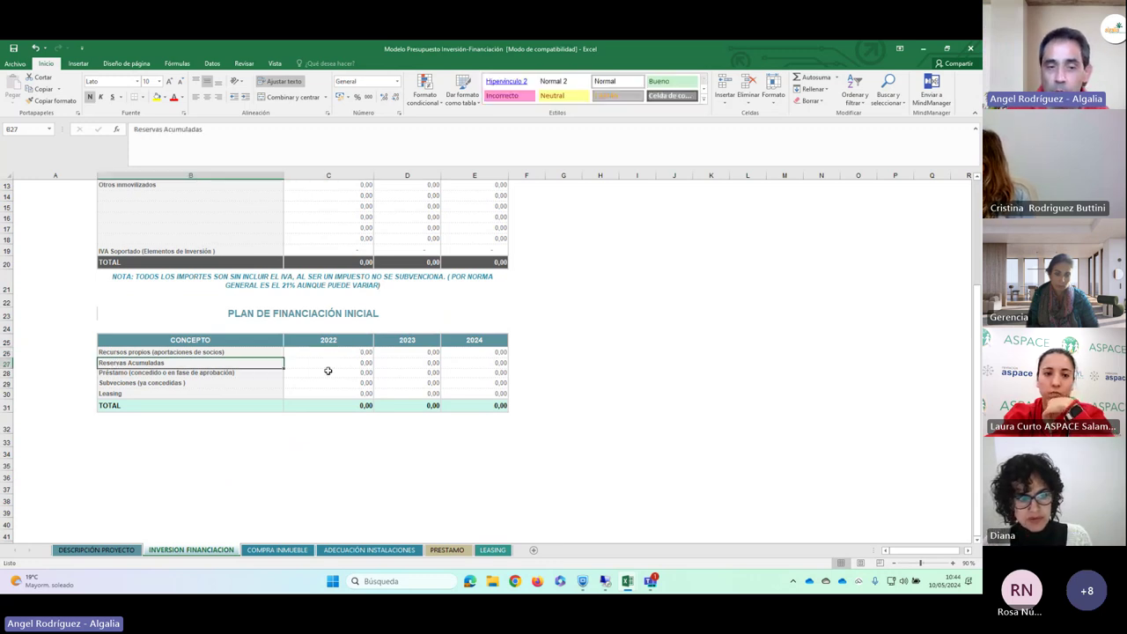
{"action": "left_click", "coordinate": [336, 363]}
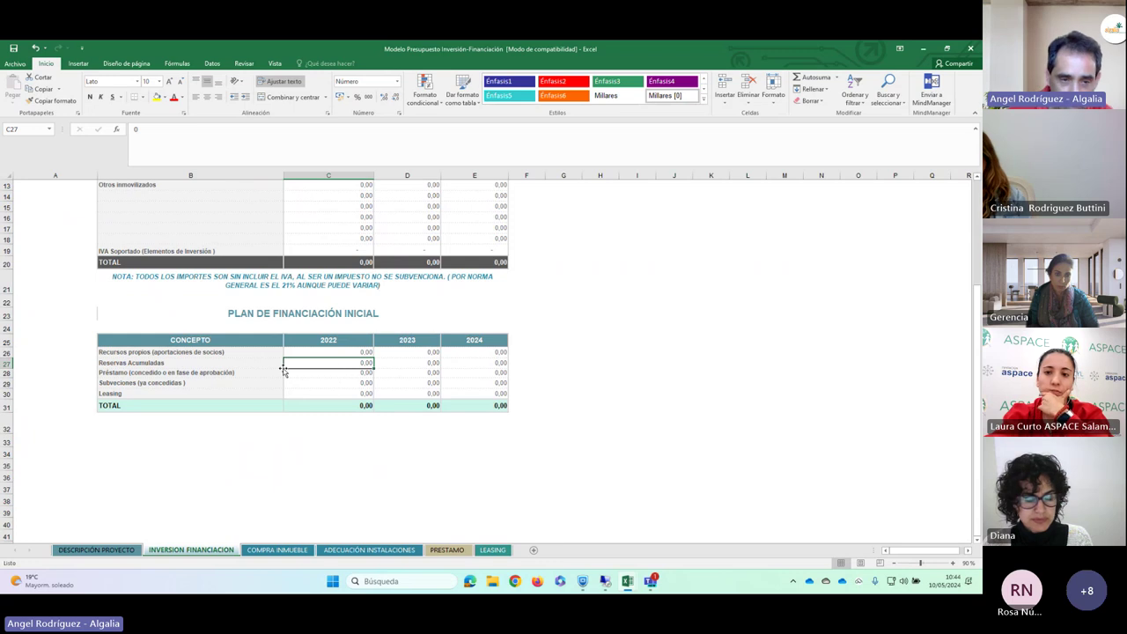
{"action": "left_click", "coordinate": [125, 373]}
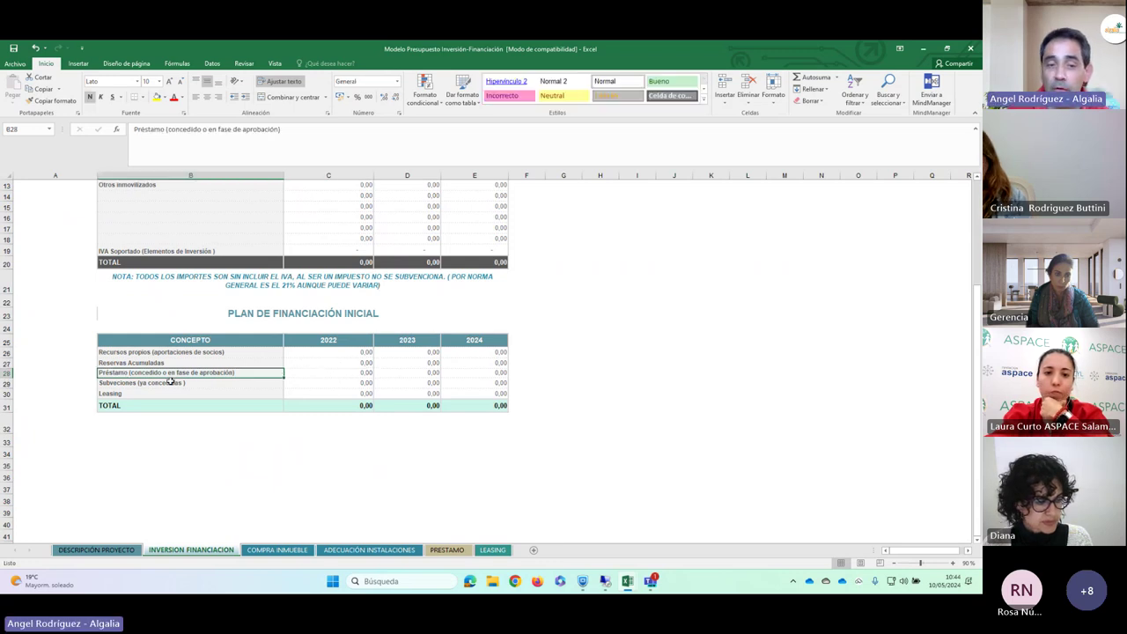
{"action": "left_click", "coordinate": [336, 371]}
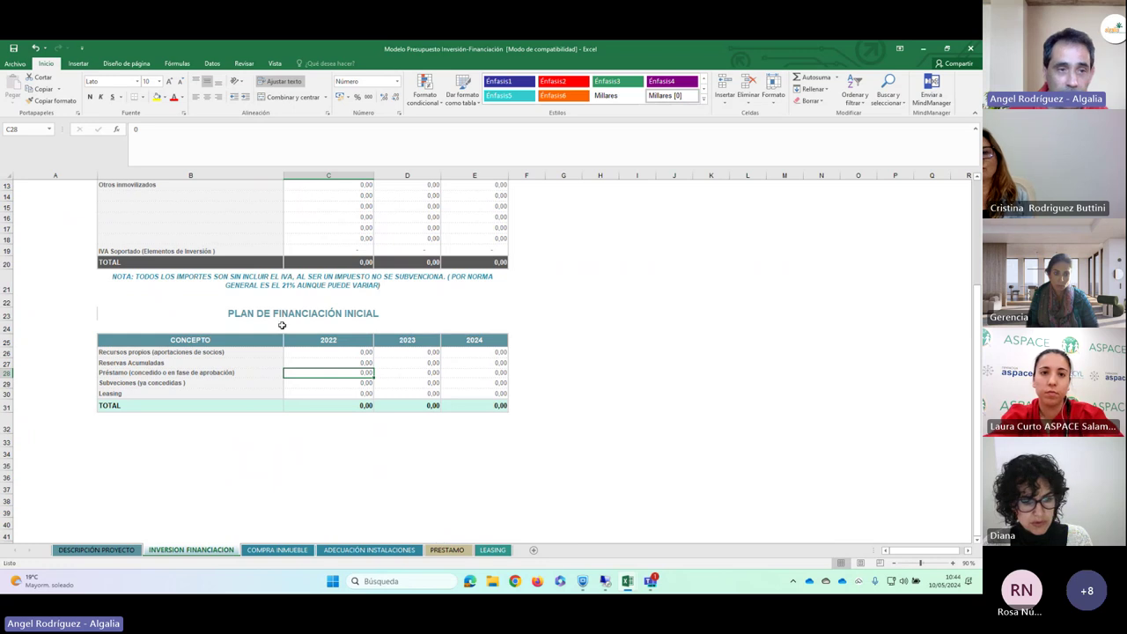
Step: Examine the PRESTAMO sheet's capital amount, amortization term, annual and monthly rates, and the instalment tables below
{"action": "left_click", "coordinate": [442, 551]}
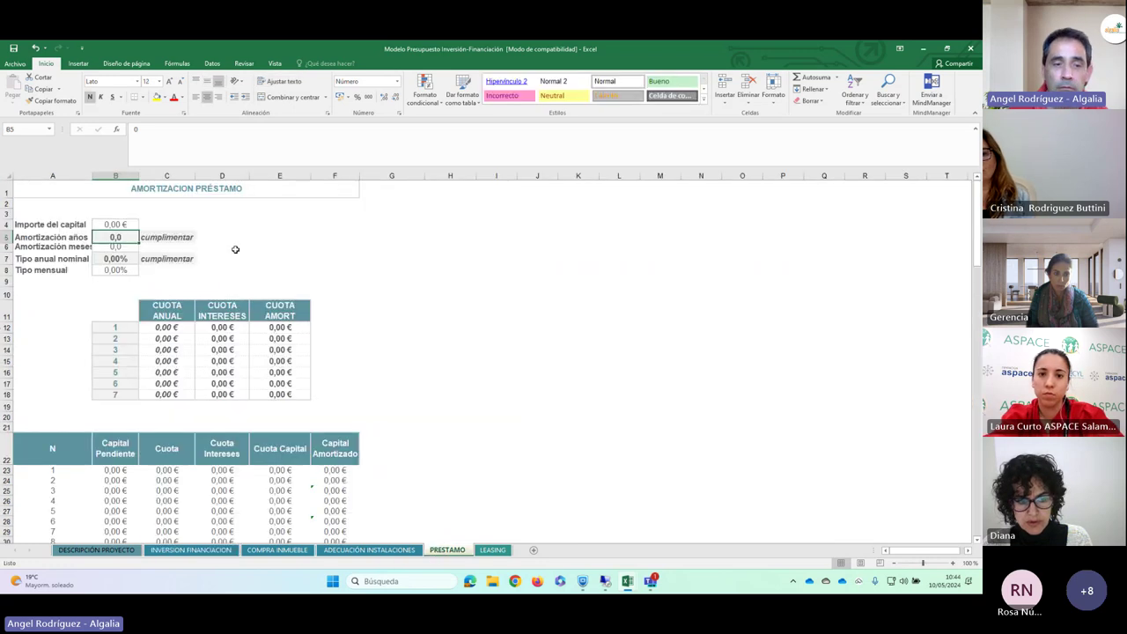
{"action": "left_click", "coordinate": [111, 222]}
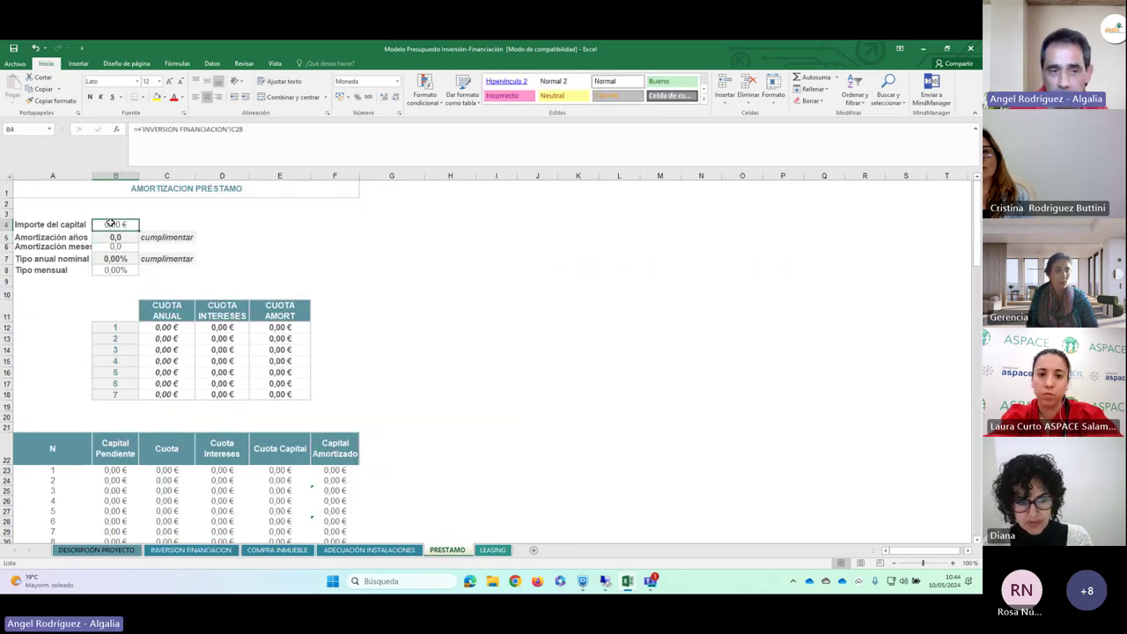
{"action": "left_click", "coordinate": [113, 238]}
{"action": "left_click", "coordinate": [114, 247]}
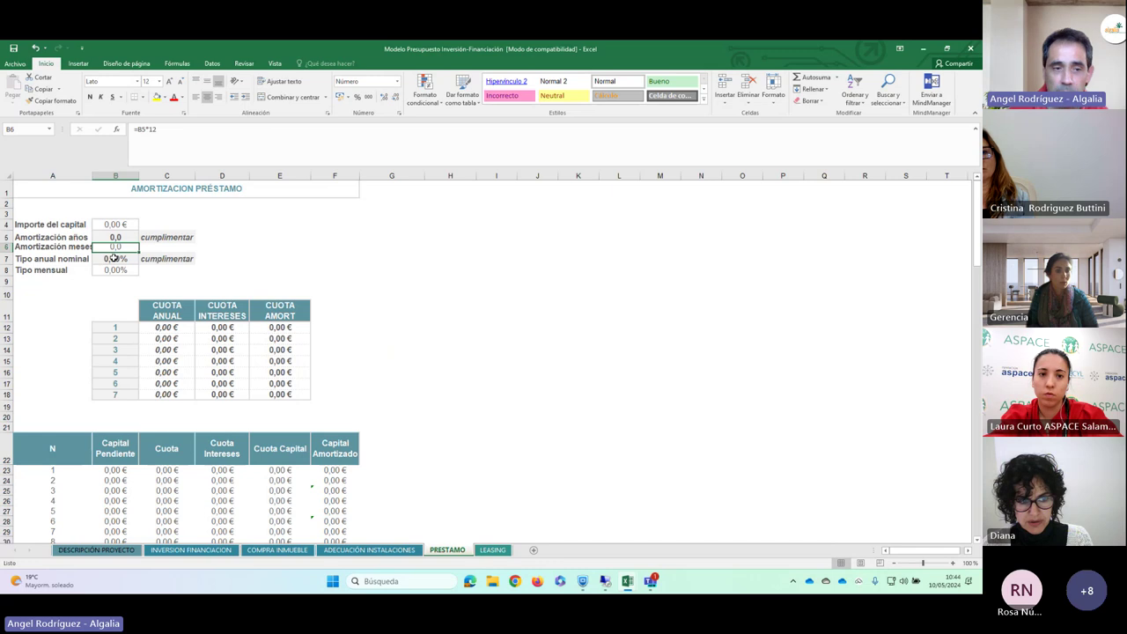
{"action": "left_click_drag", "start_coordinate": [113, 256], "coordinate": [113, 249]}
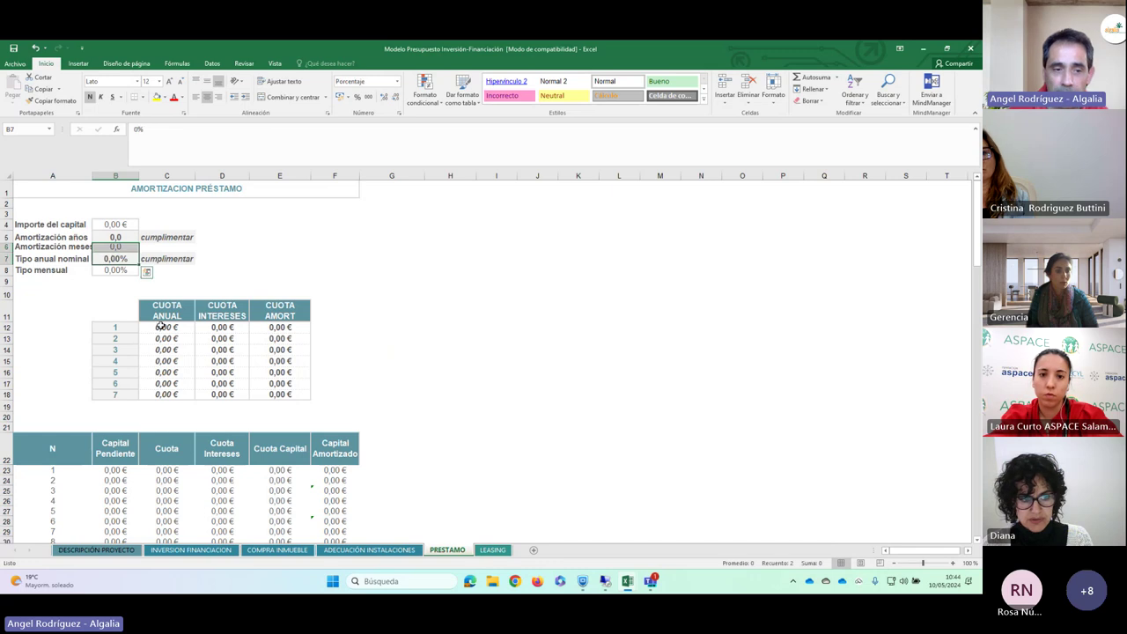
{"action": "left_click", "coordinate": [114, 271]}
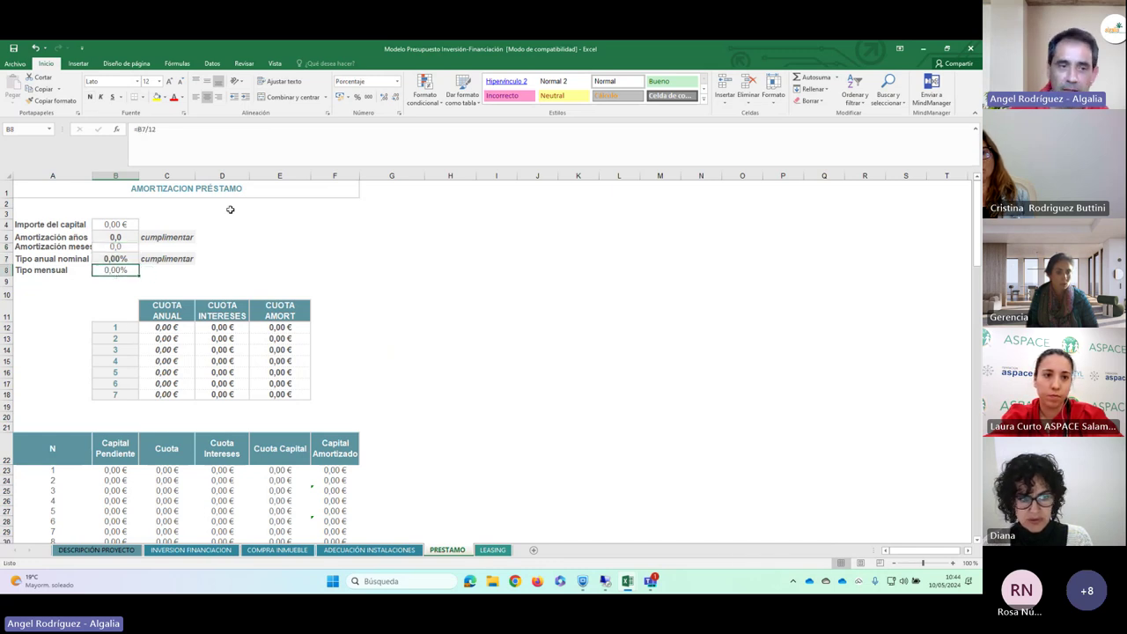
{"action": "left_click", "coordinate": [267, 249]}
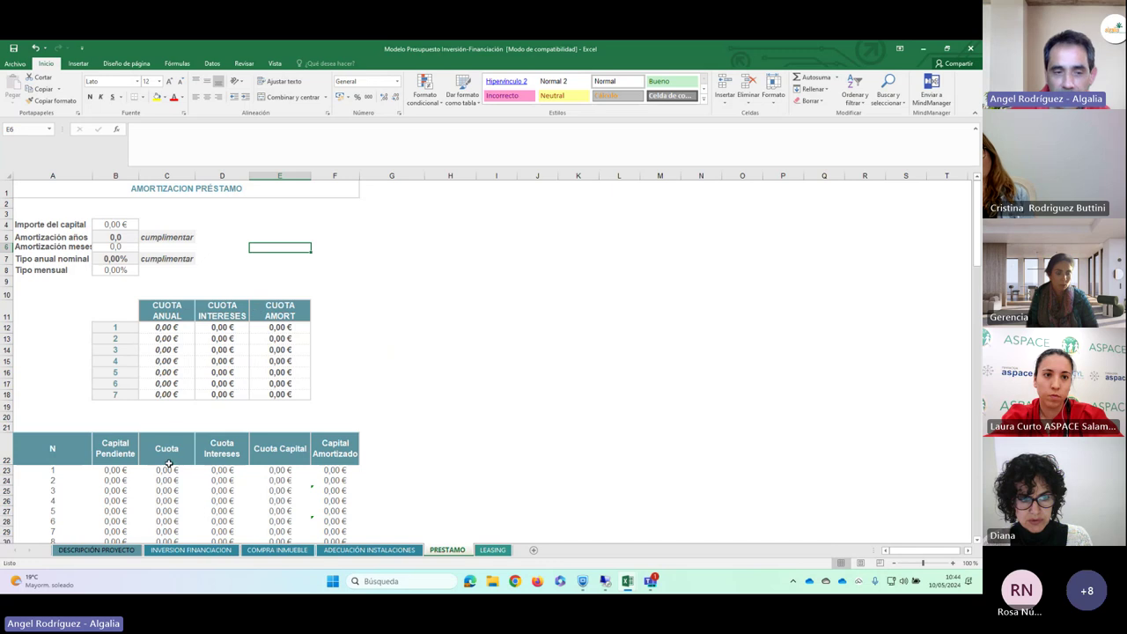
{"action": "scroll", "coordinate": [110, 470], "scroll_direction": "down", "scroll_amount": 5}
{"action": "scroll", "coordinate": [112, 474], "scroll_direction": "up", "scroll_amount": 5}
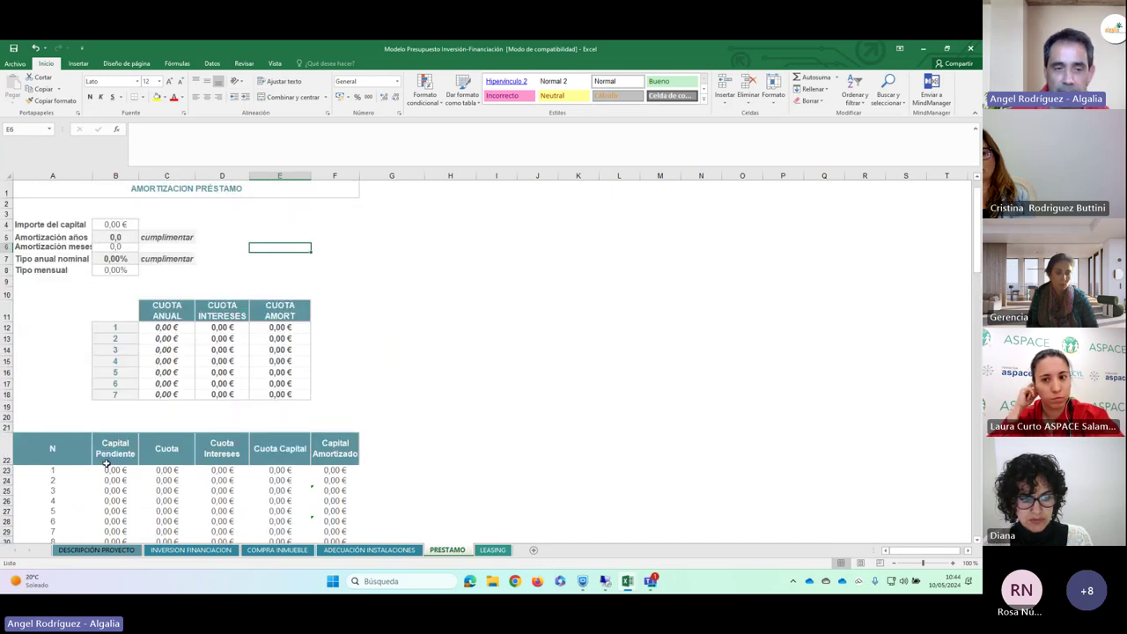
{"action": "left_click", "coordinate": [111, 226]}
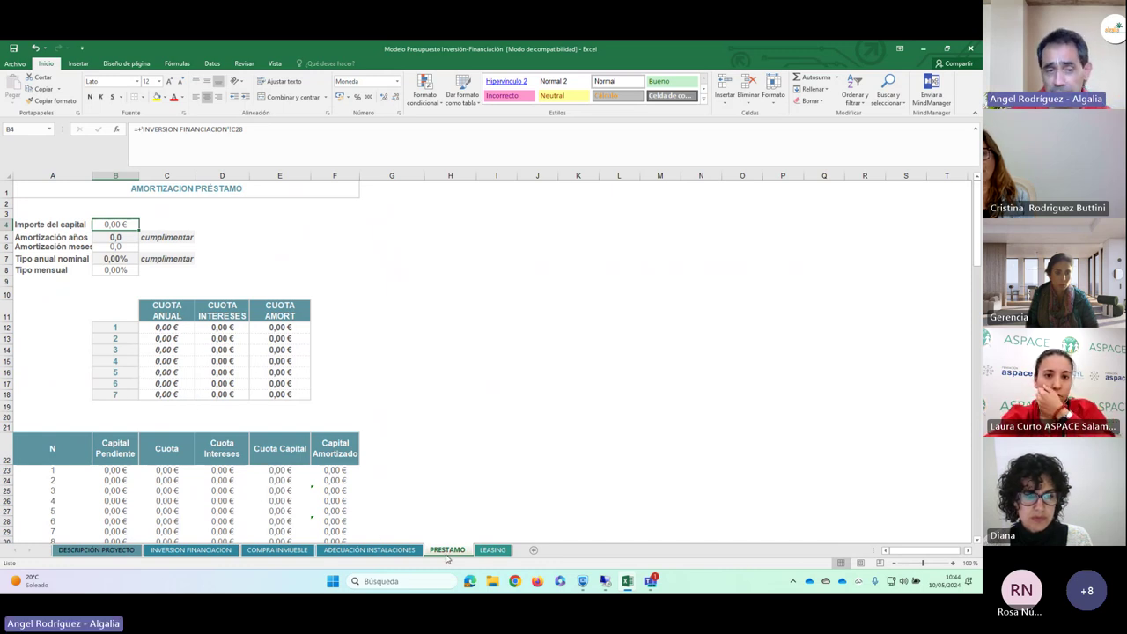
Step: Check the Préstamo row on INVERSION FINANCIACION against the PRESTAMO sheet's loan terms and amortization schedule, ending back on INVERSION FINANCIACION
{"action": "left_click", "coordinate": [123, 551]}
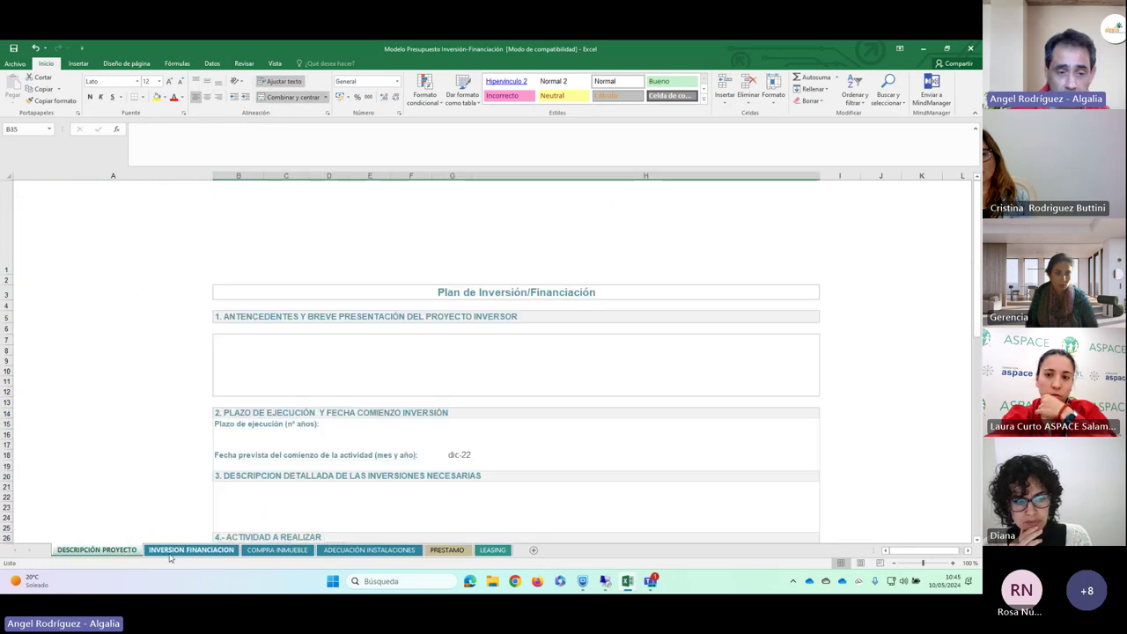
{"action": "left_click", "coordinate": [174, 550]}
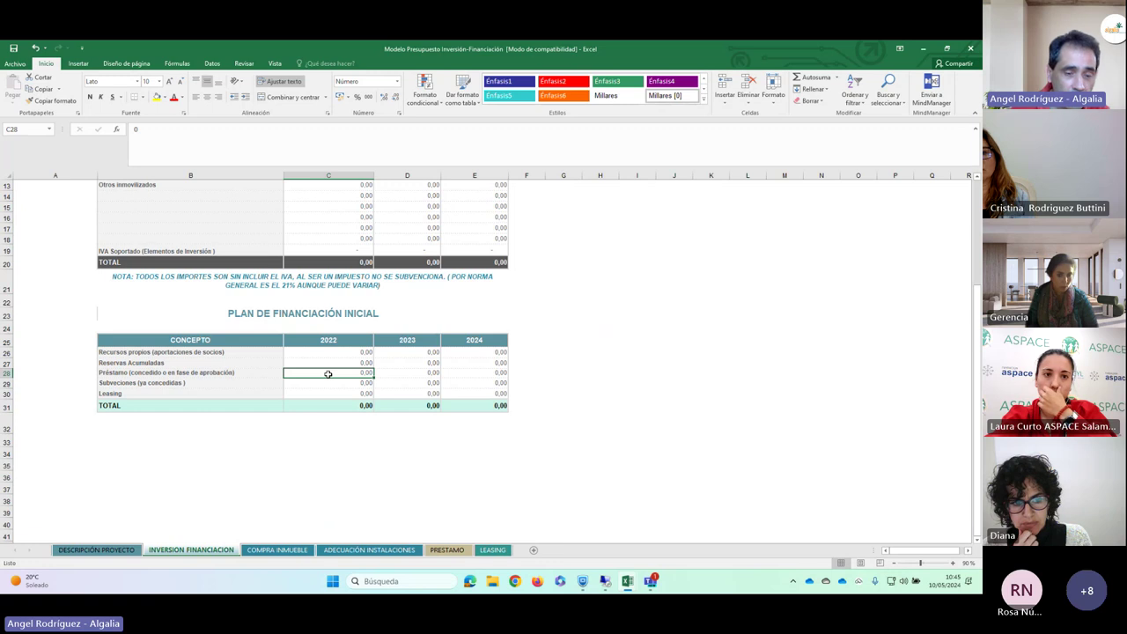
{"action": "left_click", "coordinate": [441, 552]}
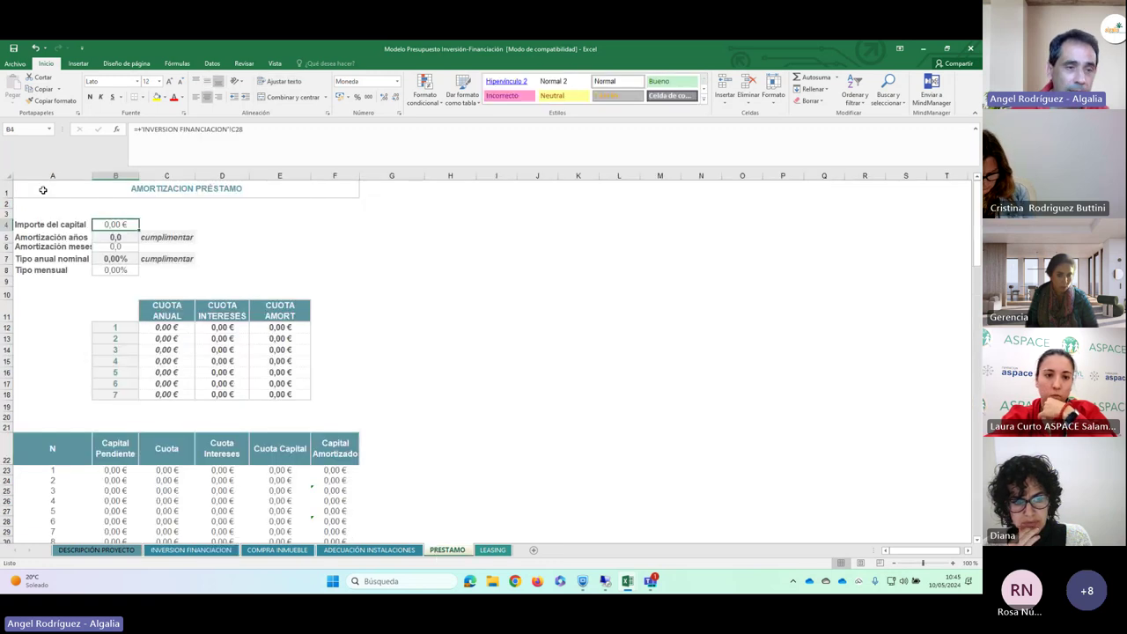
{"action": "left_click", "coordinate": [116, 238]}
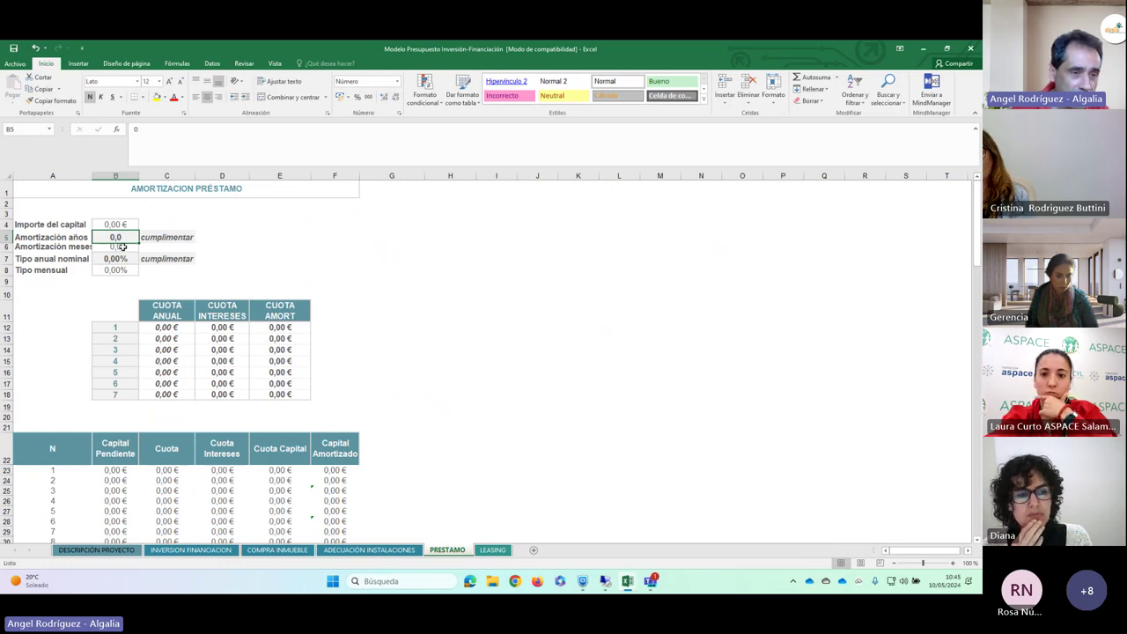
{"action": "left_click", "coordinate": [121, 247]}
{"action": "left_click", "coordinate": [117, 260]}
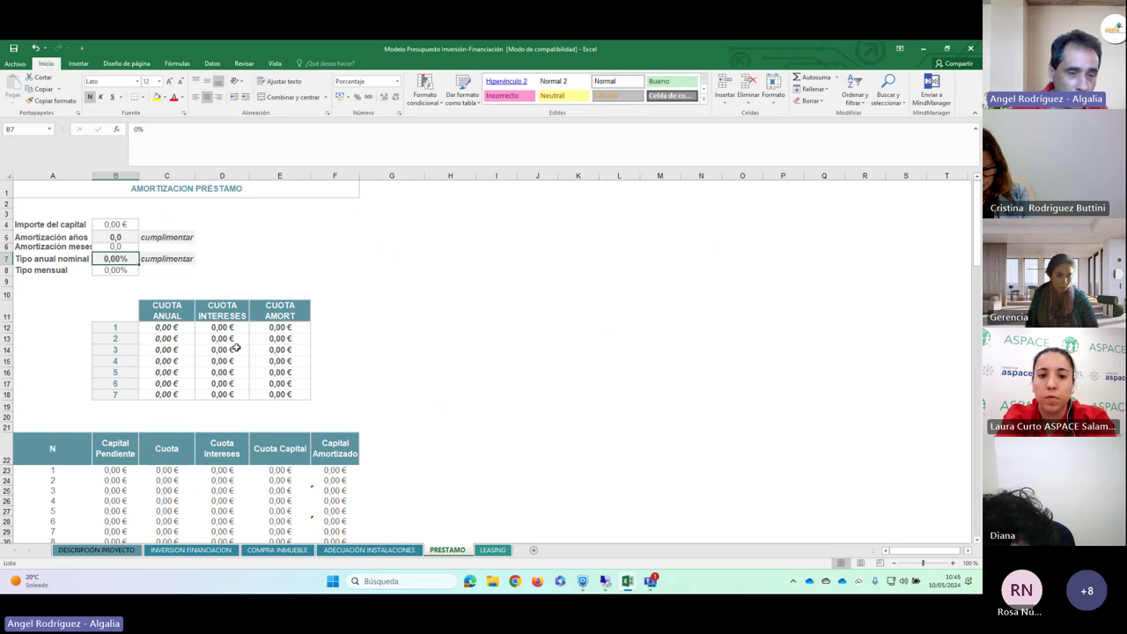
{"action": "scroll", "coordinate": [109, 401], "scroll_direction": "down", "scroll_amount": 2}
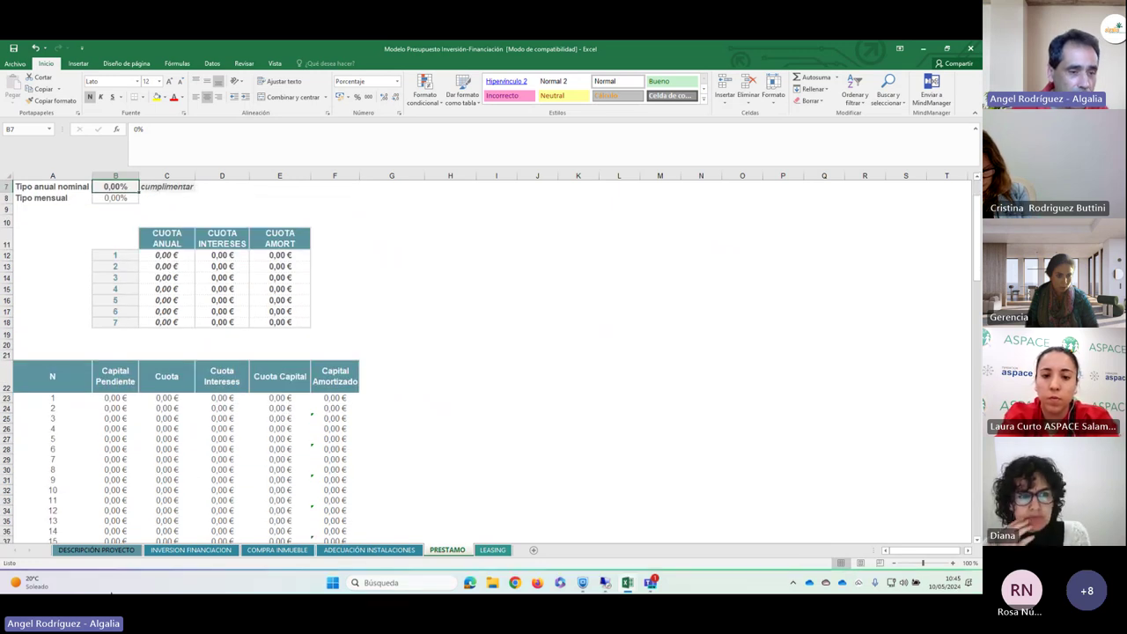
{"action": "scroll", "coordinate": [144, 489], "scroll_direction": "down", "scroll_amount": 4}
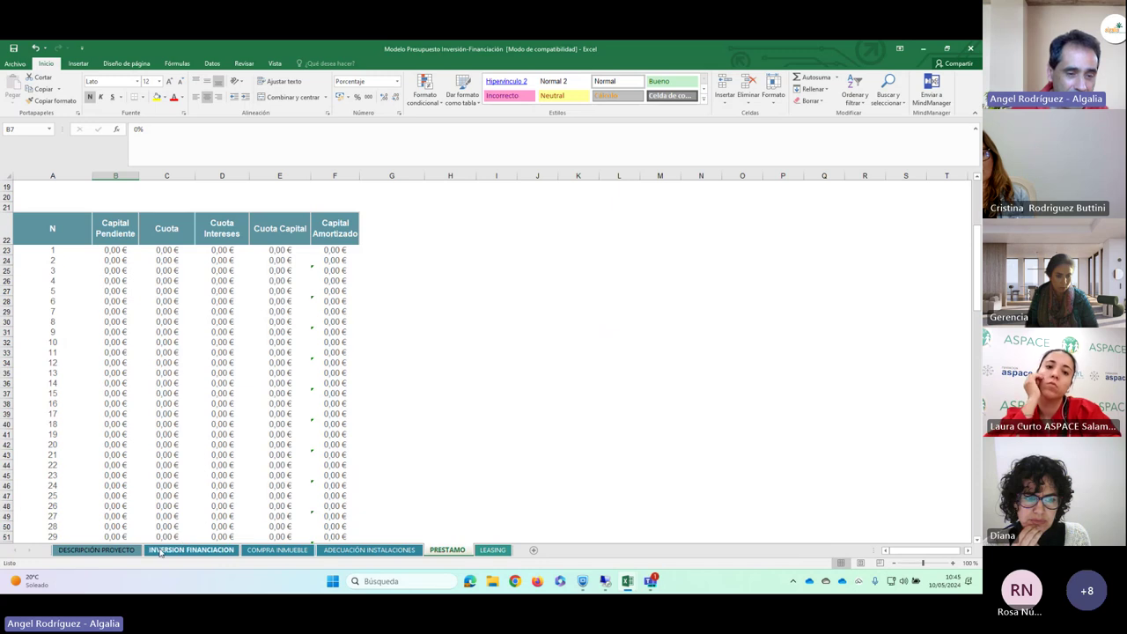
{"action": "left_click", "coordinate": [191, 550]}
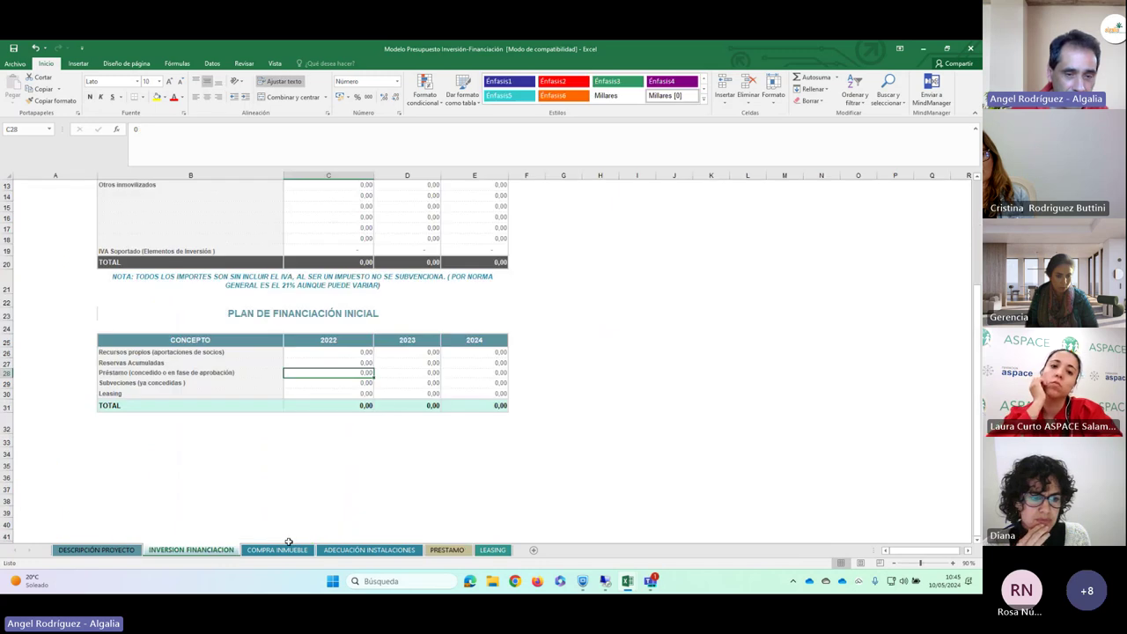
Step: Examine the 2022 Subvenciones and Leasing cells of the financing plan and the LEASING sheet's importe sin impuestos and años inputs
{"action": "left_click", "coordinate": [332, 385]}
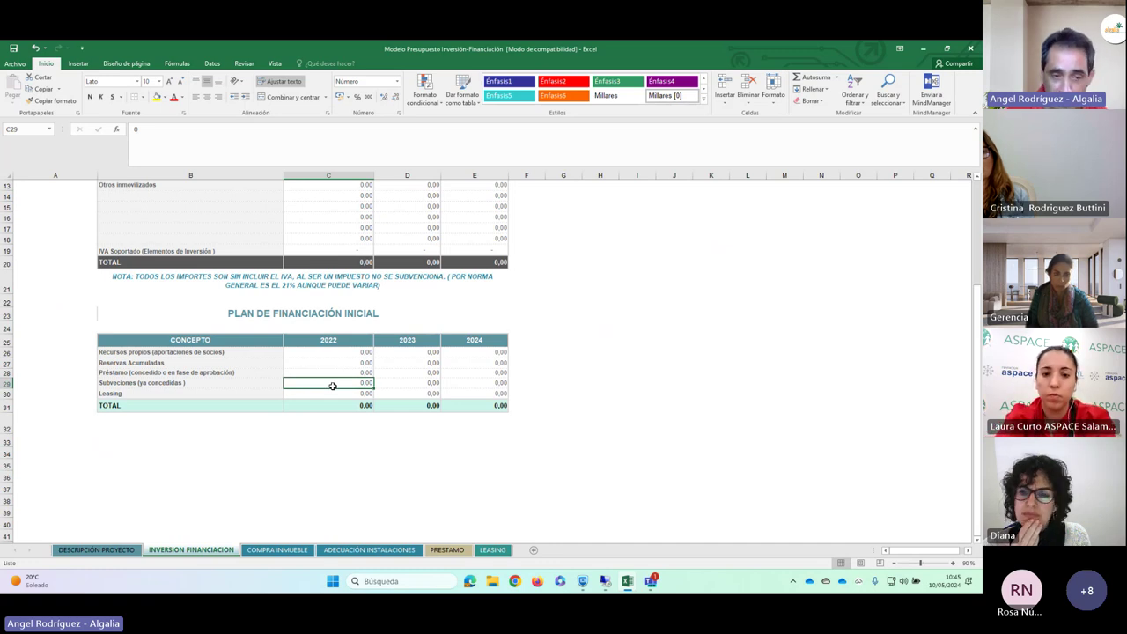
{"action": "left_click", "coordinate": [336, 392]}
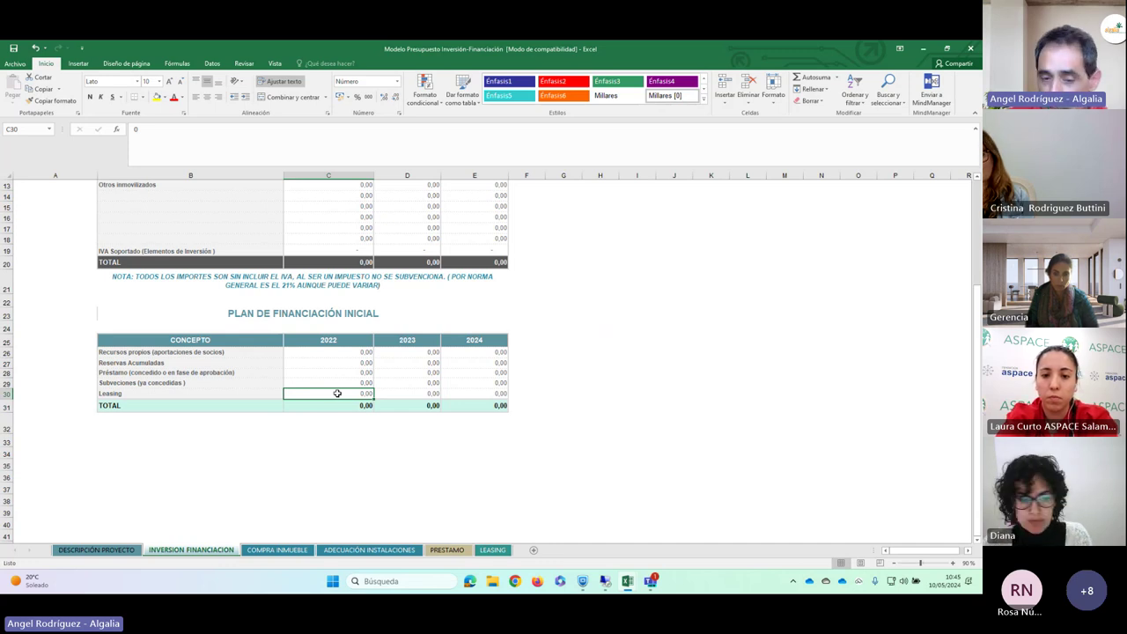
{"action": "left_click", "coordinate": [502, 550]}
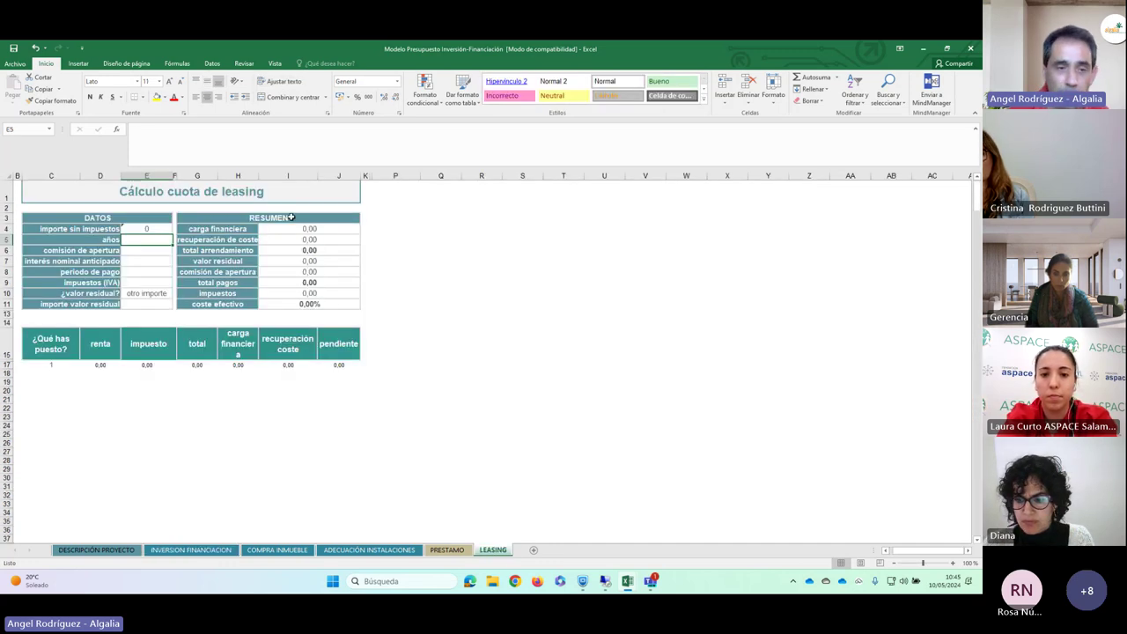
{"action": "left_click", "coordinate": [148, 229]}
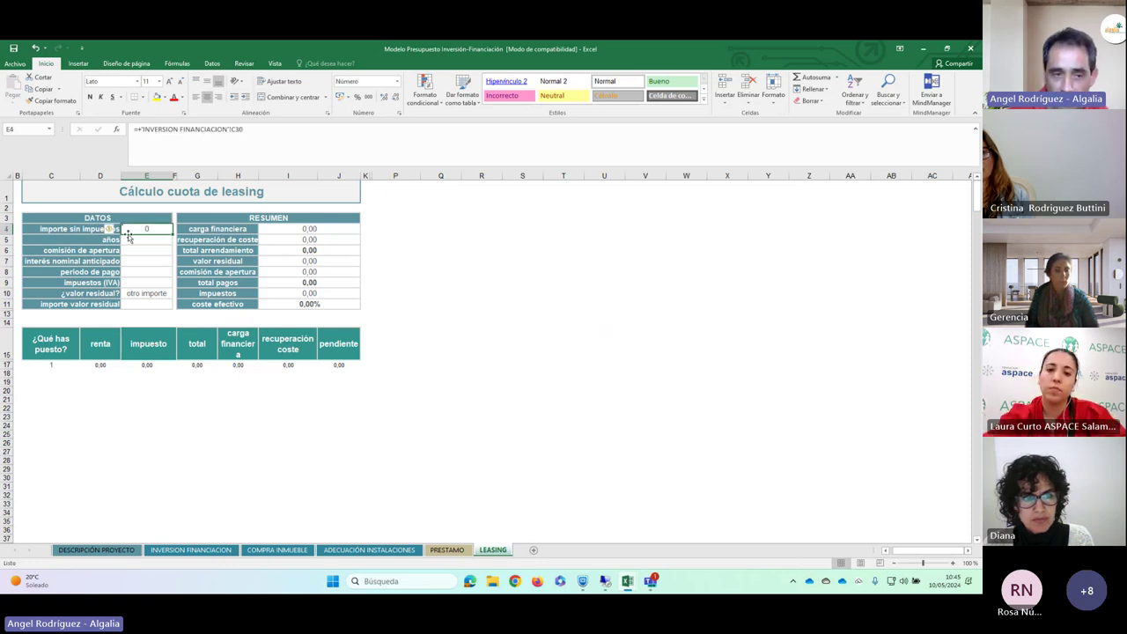
{"action": "left_click", "coordinate": [137, 240]}
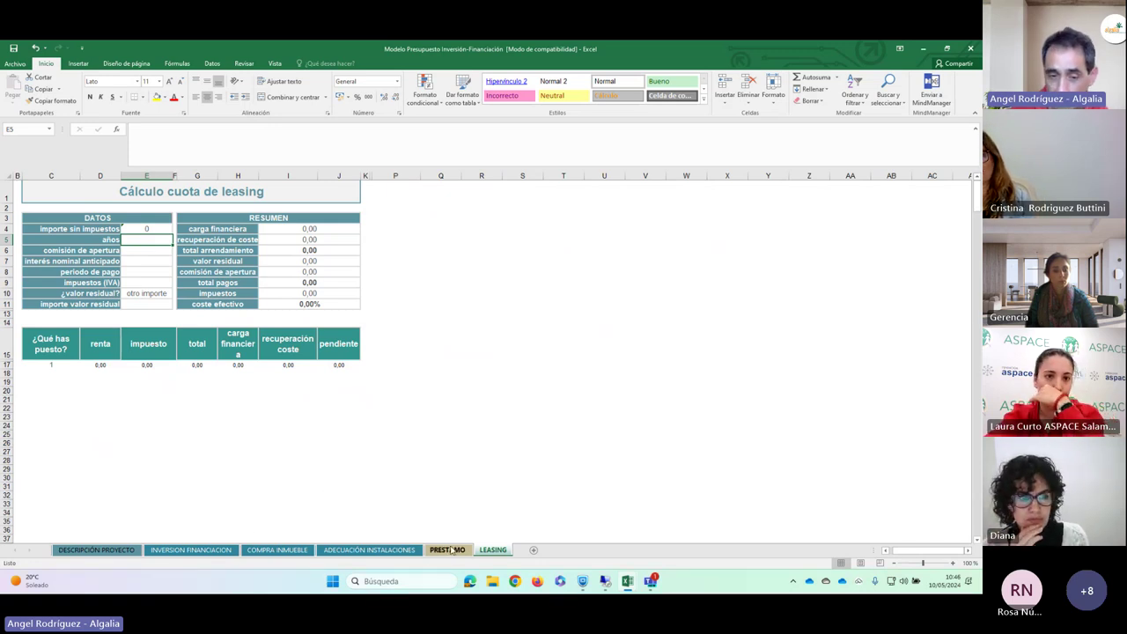
Step: Compare the 2022 TOTAL formulas of the investment plan and the PLAN DE FINANCIACIÓN INICIAL on INVERSION FINANCIACION
{"action": "left_click", "coordinate": [174, 549]}
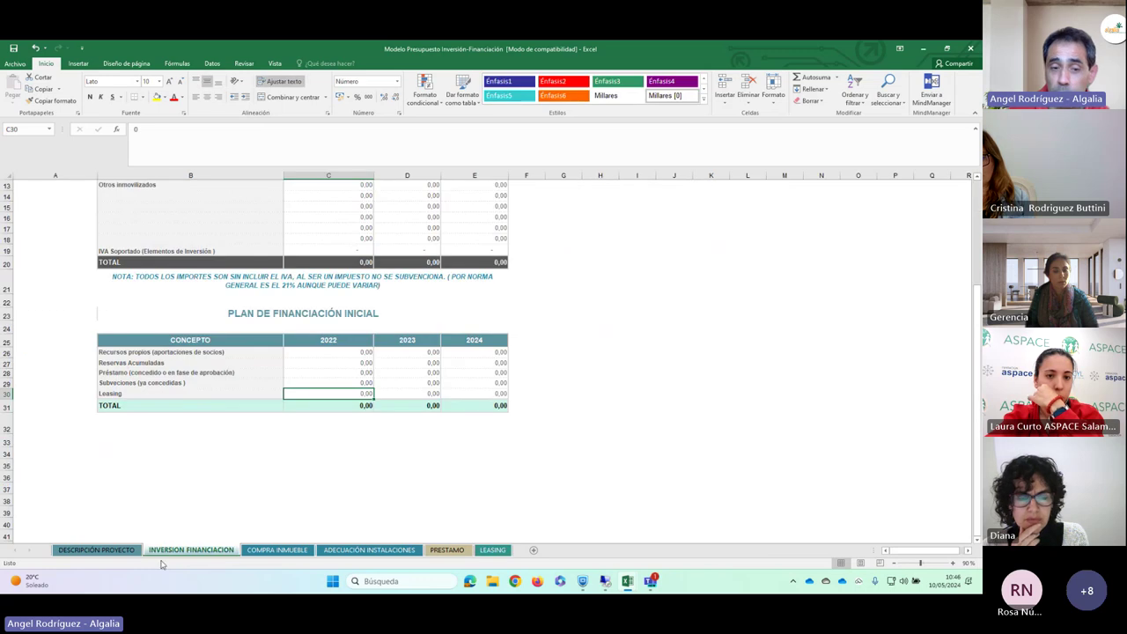
{"action": "scroll", "coordinate": [321, 238], "scroll_direction": "up", "scroll_amount": 3}
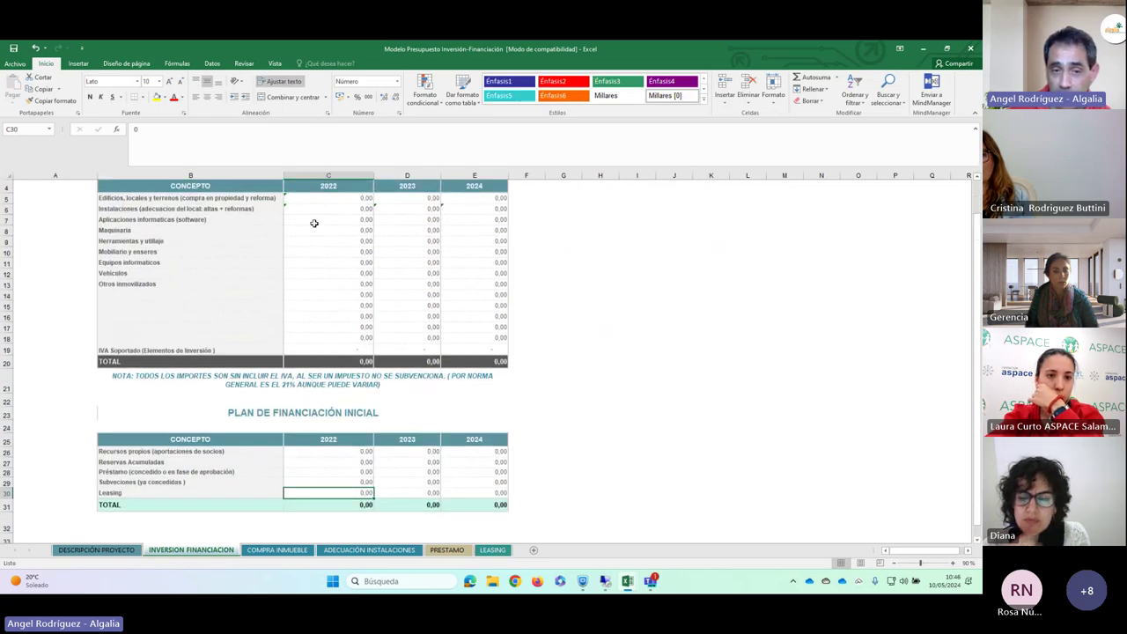
{"action": "left_click", "coordinate": [339, 360]}
{"action": "left_click", "coordinate": [346, 506]}
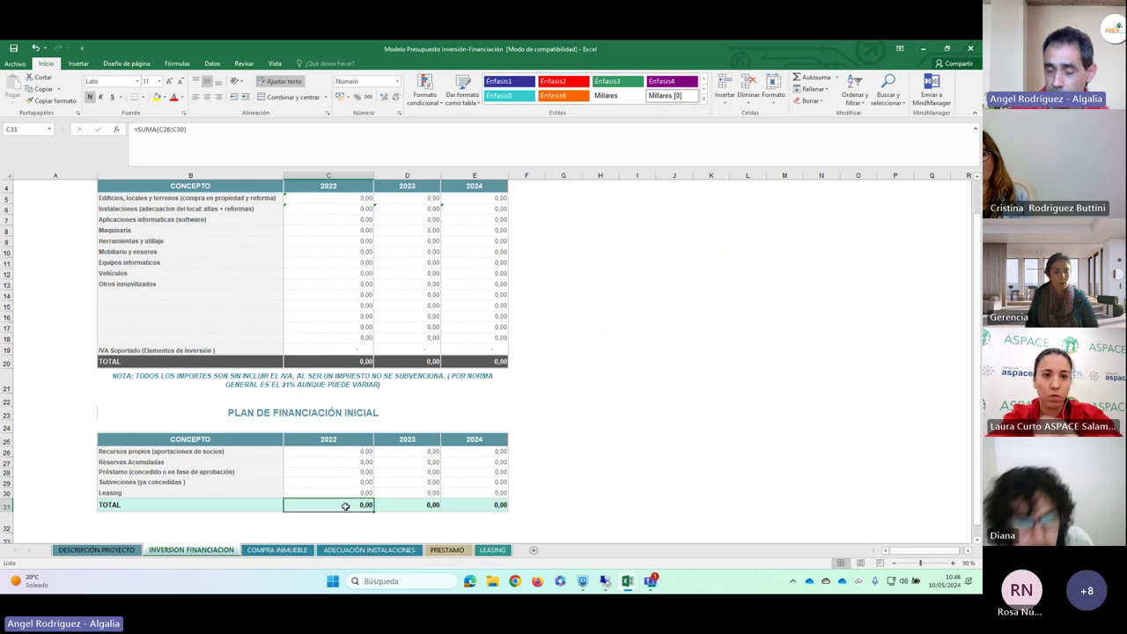
{"action": "left_click", "coordinate": [354, 361]}
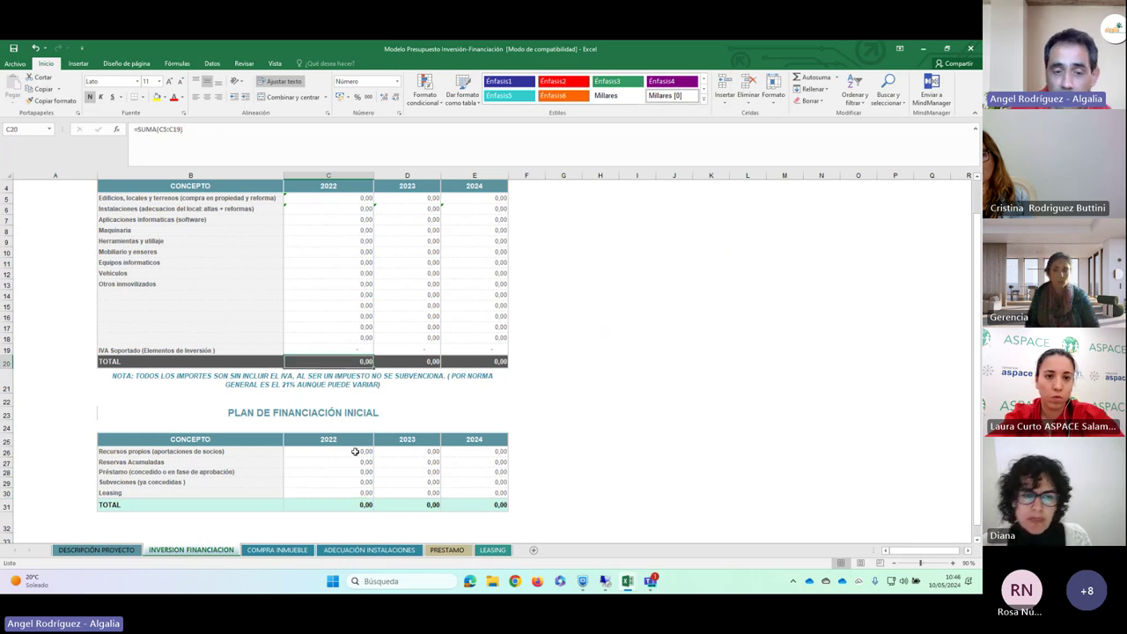
{"action": "left_click", "coordinate": [359, 504]}
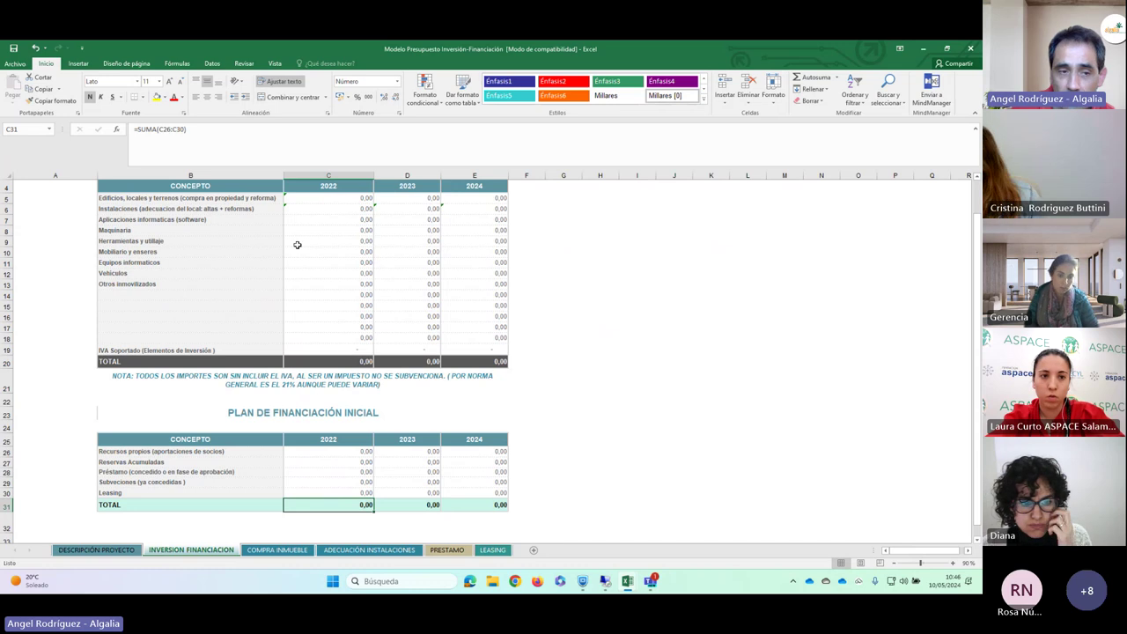
Step: Check the 2022 and 2023 cells for Edificios, locales y terrenos in the investment plan, then deselect the table
{"action": "left_click", "coordinate": [320, 197]}
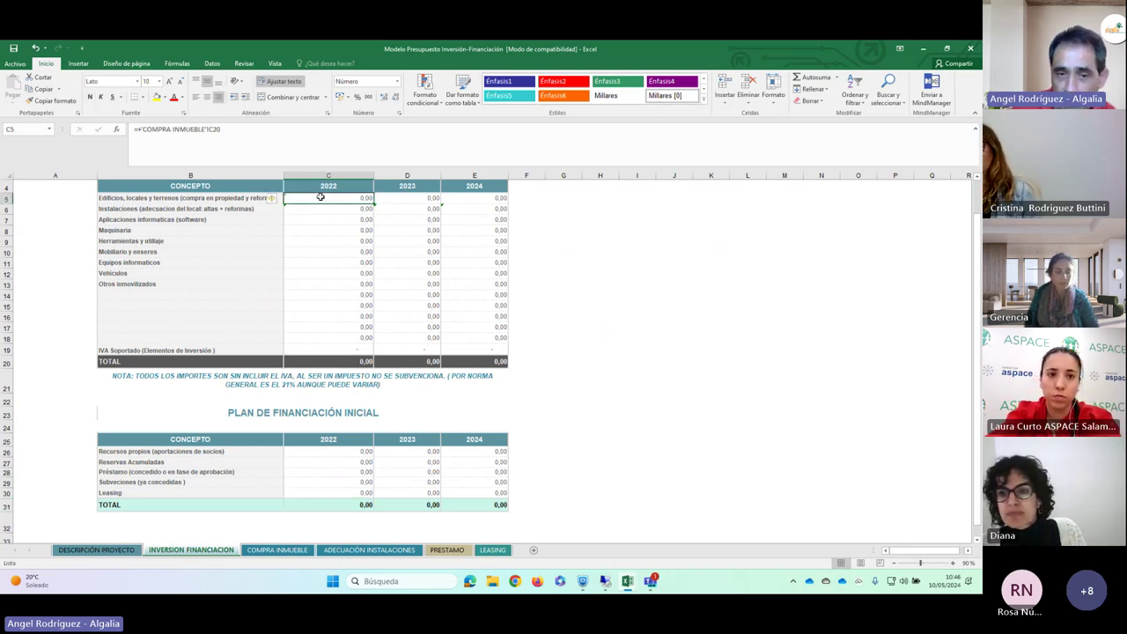
{"action": "left_click", "coordinate": [428, 198]}
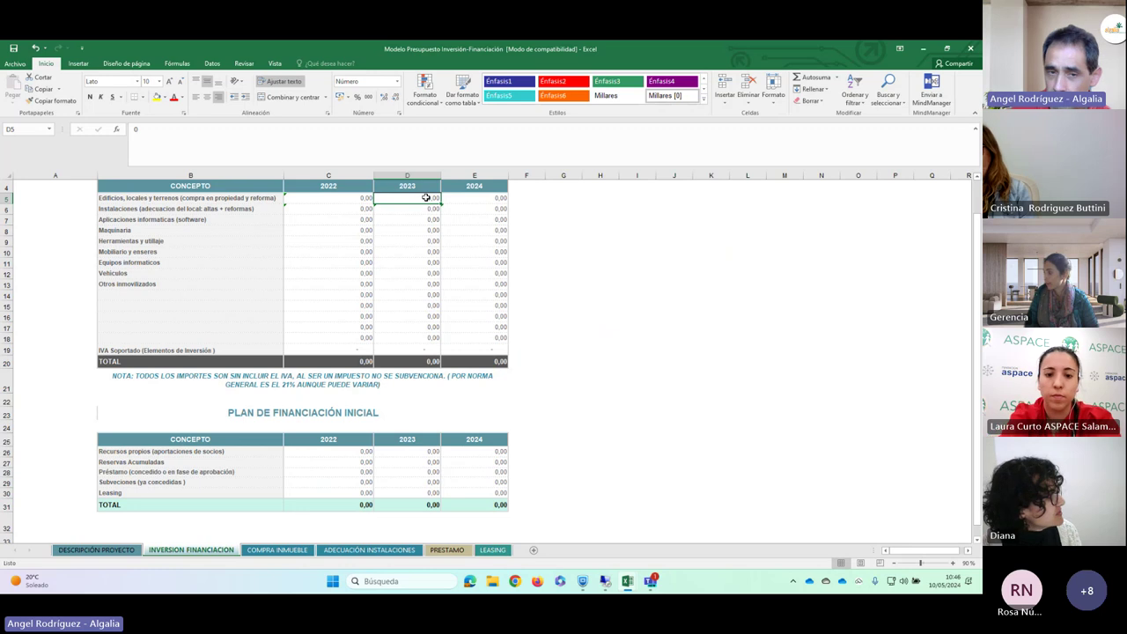
{"action": "left_click", "coordinate": [626, 251]}
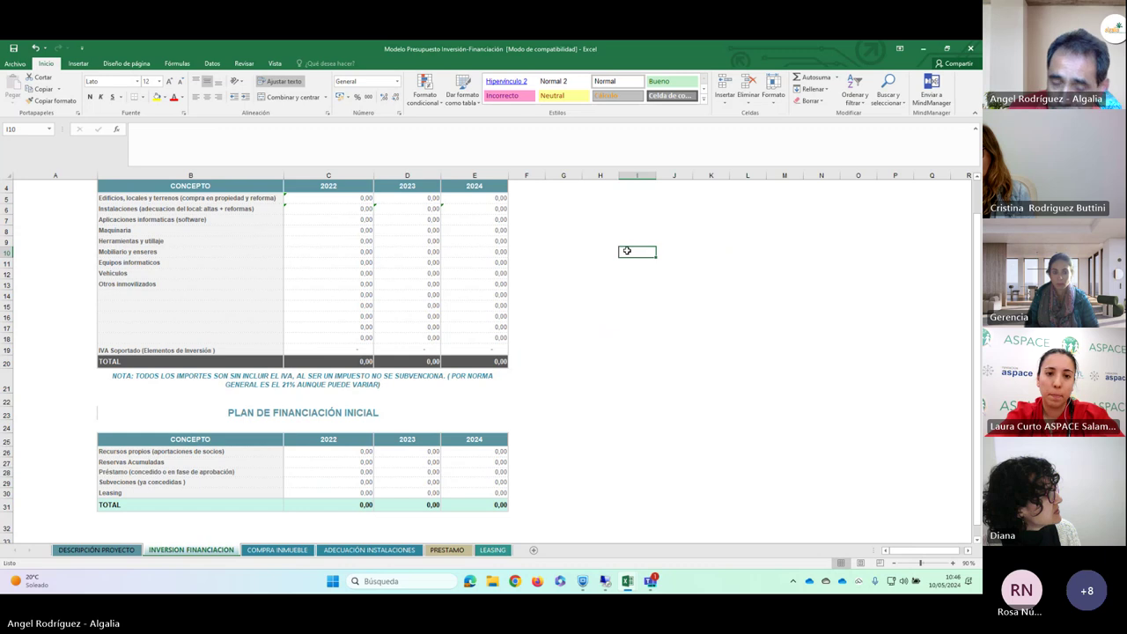
{"action": "left_click", "coordinate": [588, 224]}
{"action": "left_click", "coordinate": [556, 226]}
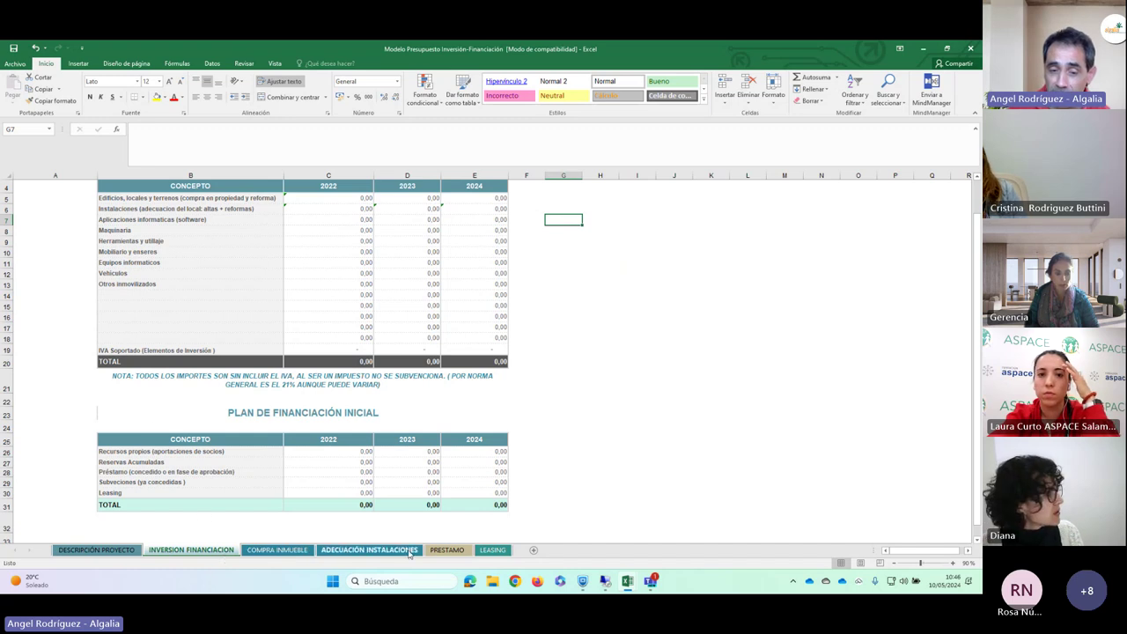
Step: Compare the Cuota Intereses column on the PRESTAMO sheet with the carga financiera in the LEASING summary, ending back on PRESTAMO
{"action": "left_click", "coordinate": [447, 550]}
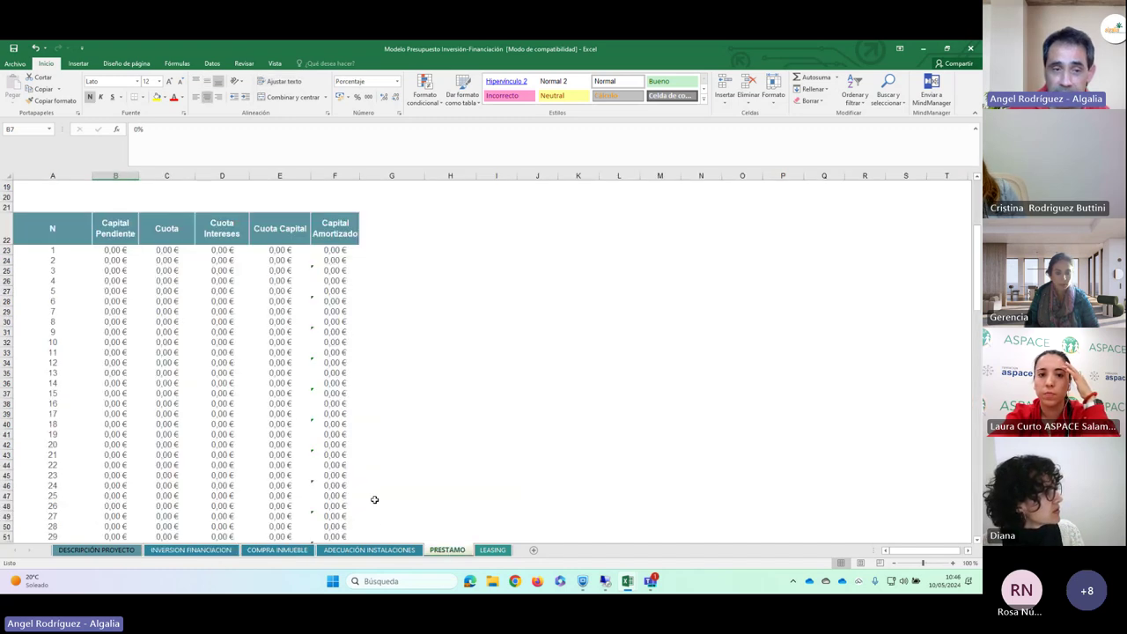
{"action": "left_click", "coordinate": [221, 250]}
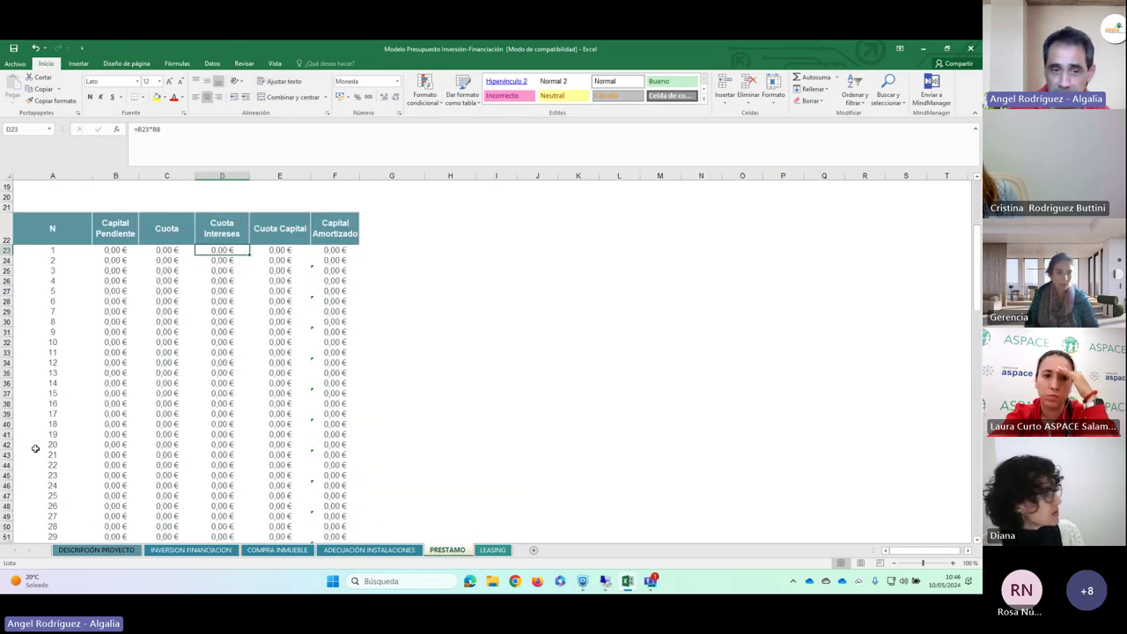
{"action": "left_click", "coordinate": [493, 550]}
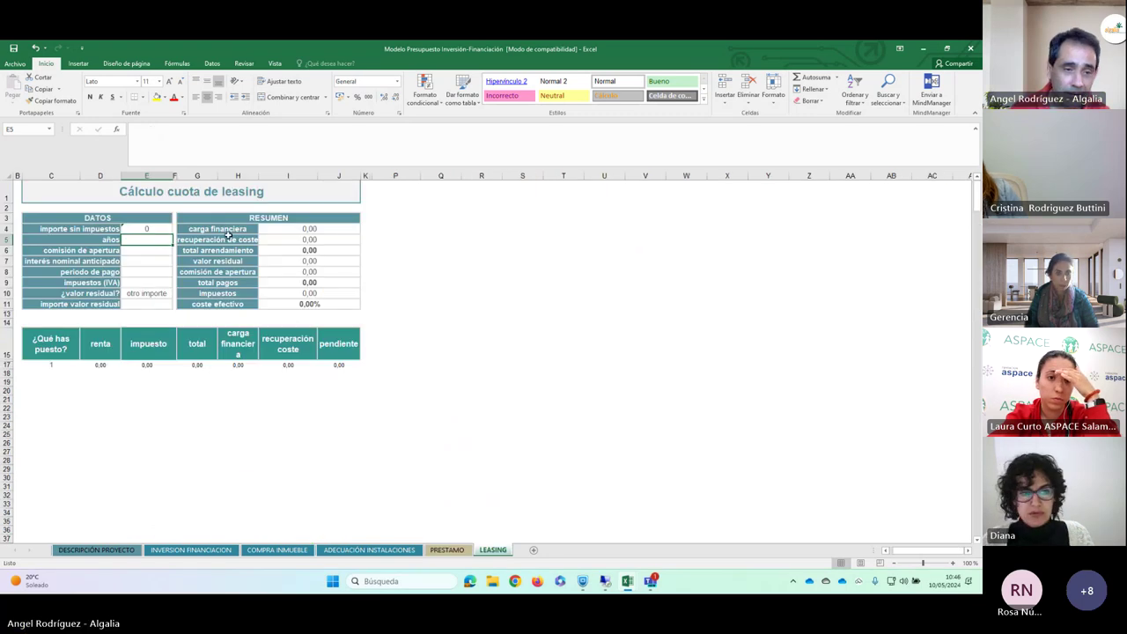
{"action": "left_click", "coordinate": [295, 231]}
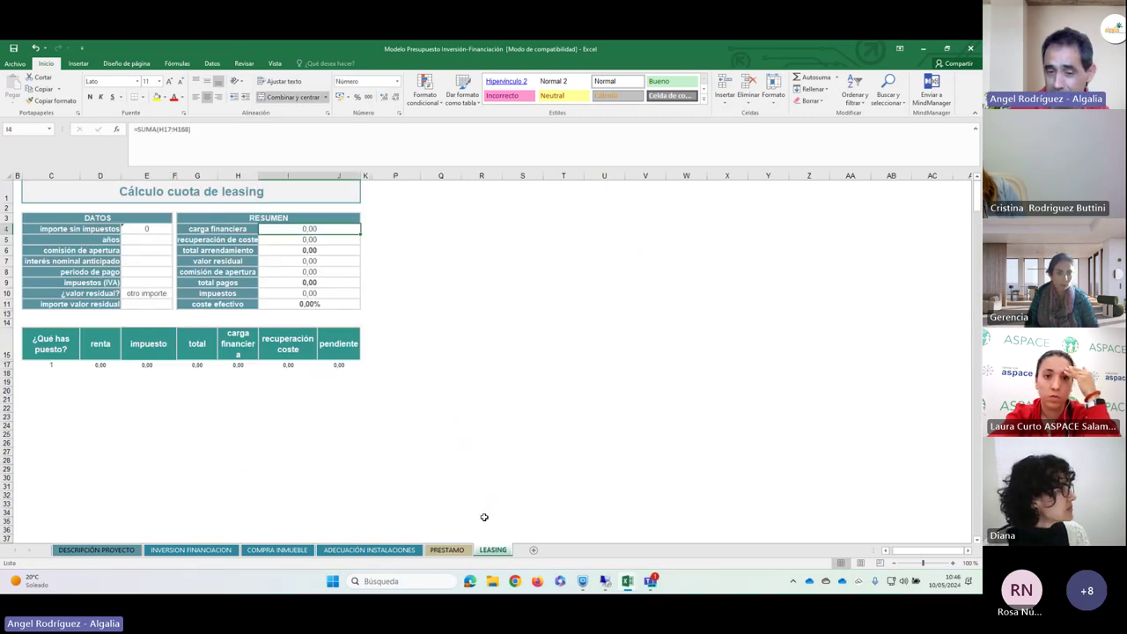
{"action": "left_click", "coordinate": [463, 549]}
{"action": "left_click", "coordinate": [493, 549]}
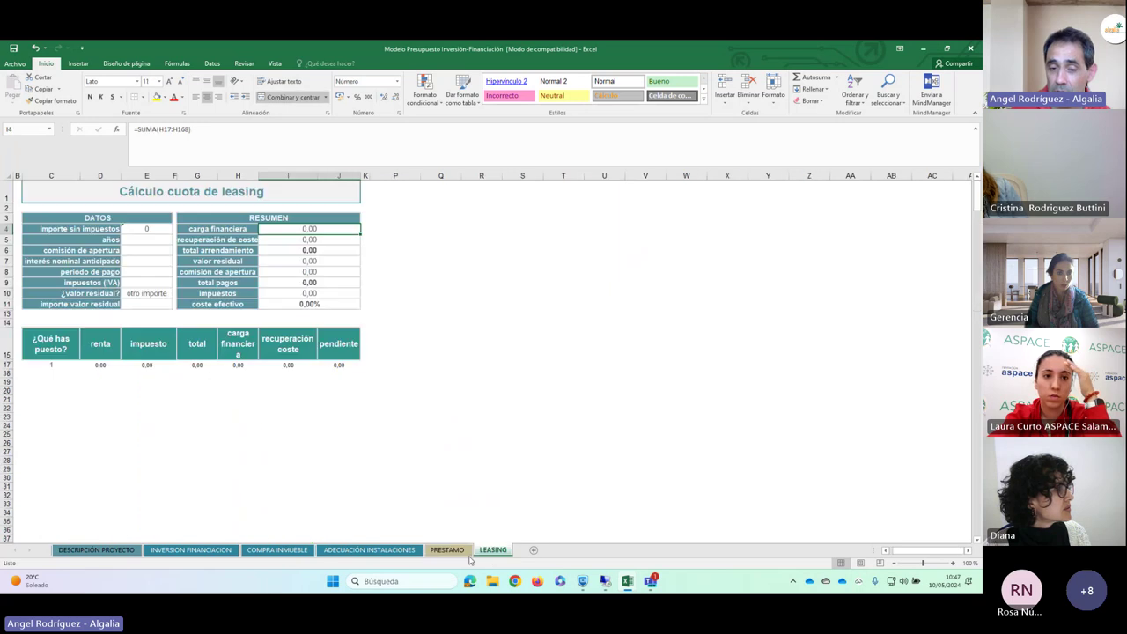
{"action": "left_click", "coordinate": [448, 549]}
{"action": "left_click", "coordinate": [500, 551]}
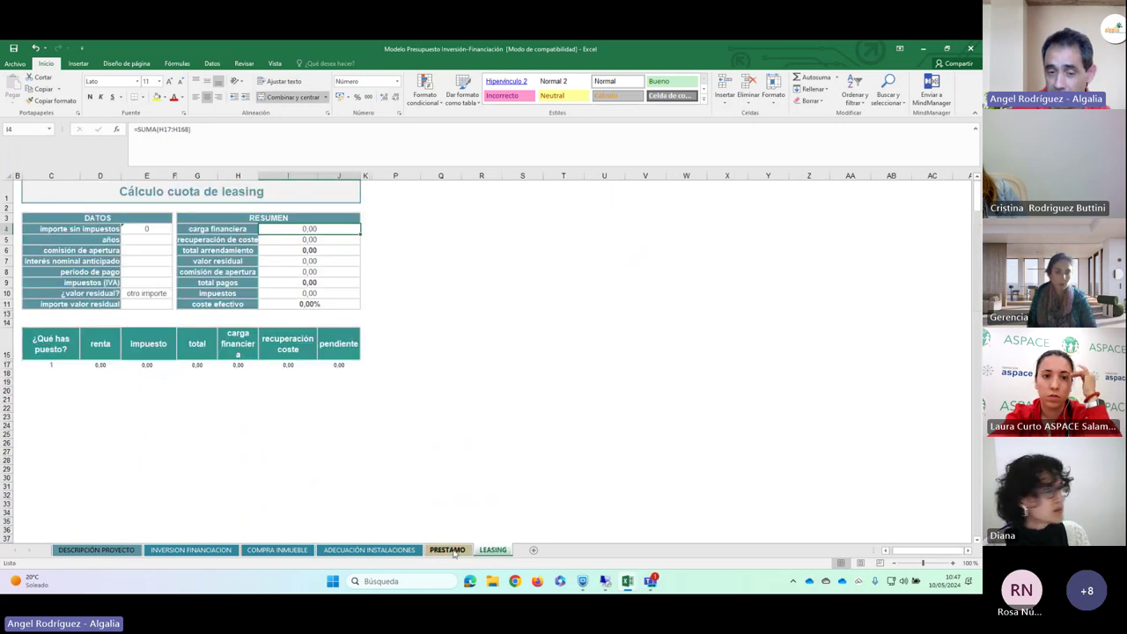
{"action": "left_click", "coordinate": [453, 551]}
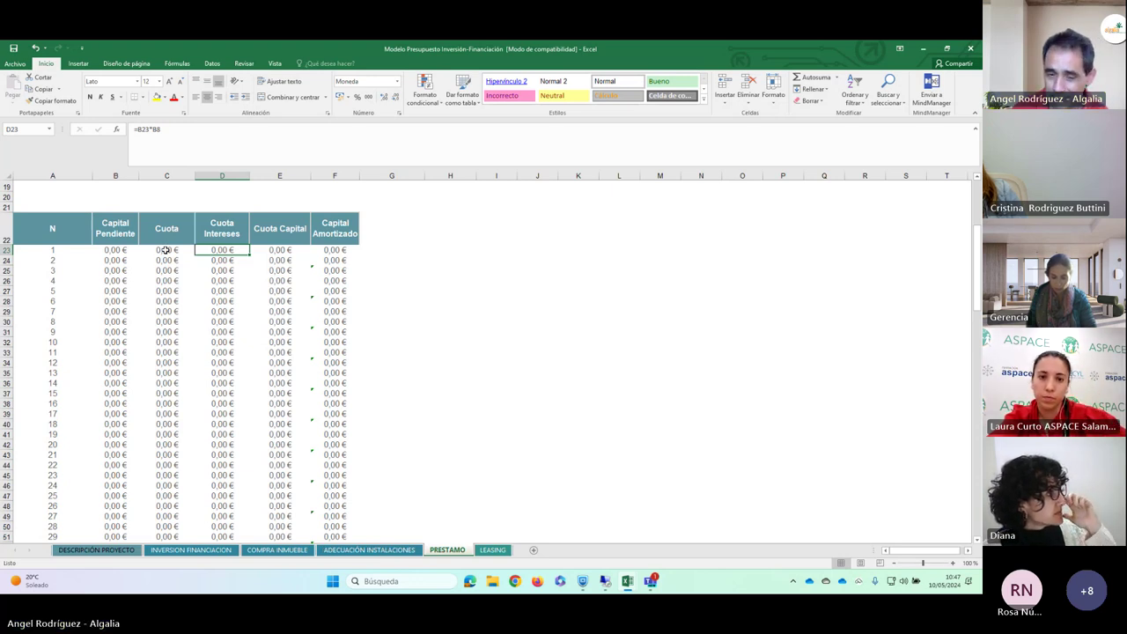
{"action": "left_click", "coordinate": [490, 290]}
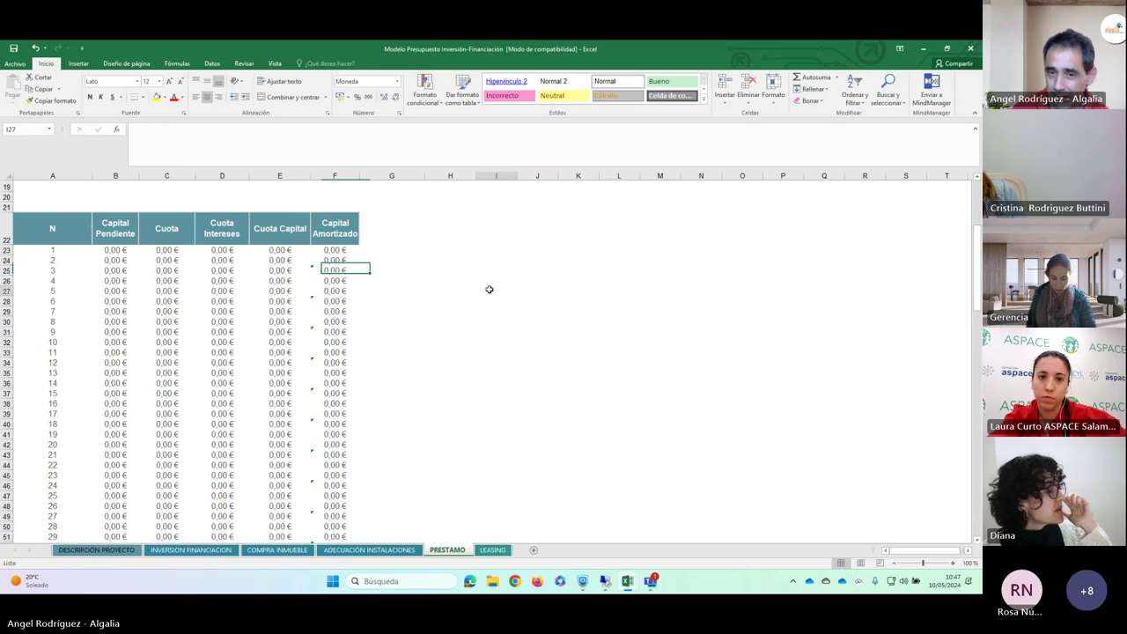